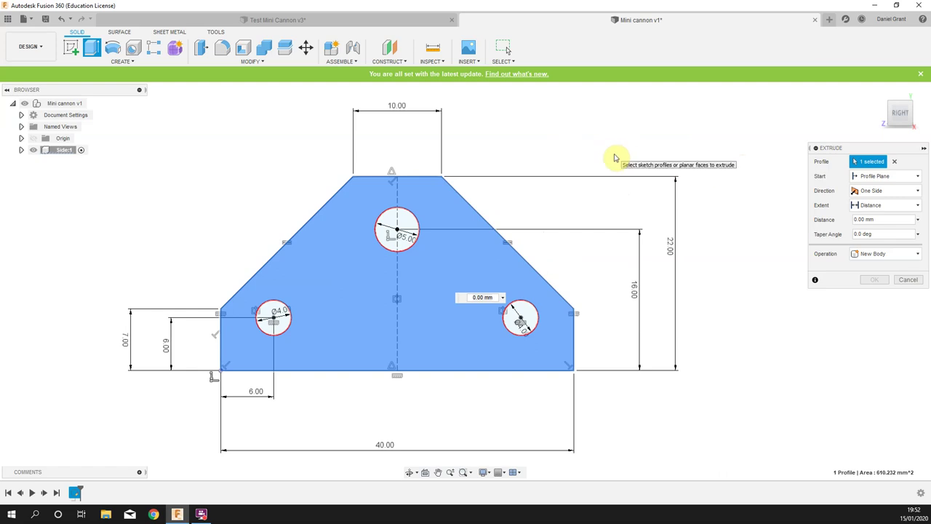
# Extrude the side plate profile, with its three holes left open, 3 mm to one side as a new body
pyautogui.moveTo(611, 150)
pyautogui.keyDown('shift'); pyautogui.mouseDown(button='middle')
pyautogui.moveTo(650, 181)
pyautogui.moveTo(616, 160)
pyautogui.moveTo(555, 162)
pyautogui.moveTo(642, 162)
pyautogui.moveTo(649, 177)
pyautogui.moveTo(619, 183)
pyautogui.mouseUp(button='middle'); pyautogui.keyUp('shift')
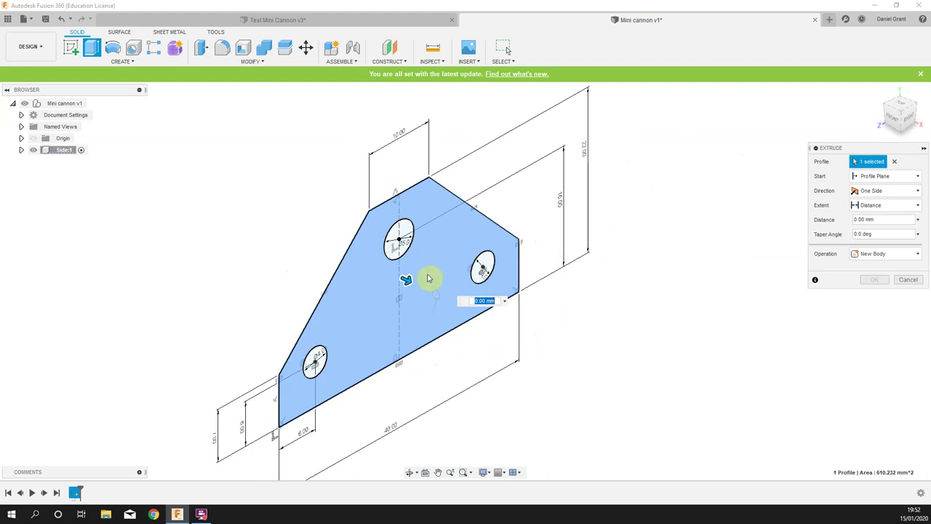
pyautogui.scroll(-3, 418, 280)
pyautogui.scroll(3, 411, 286)
pyautogui.scroll(-2, 408, 281)
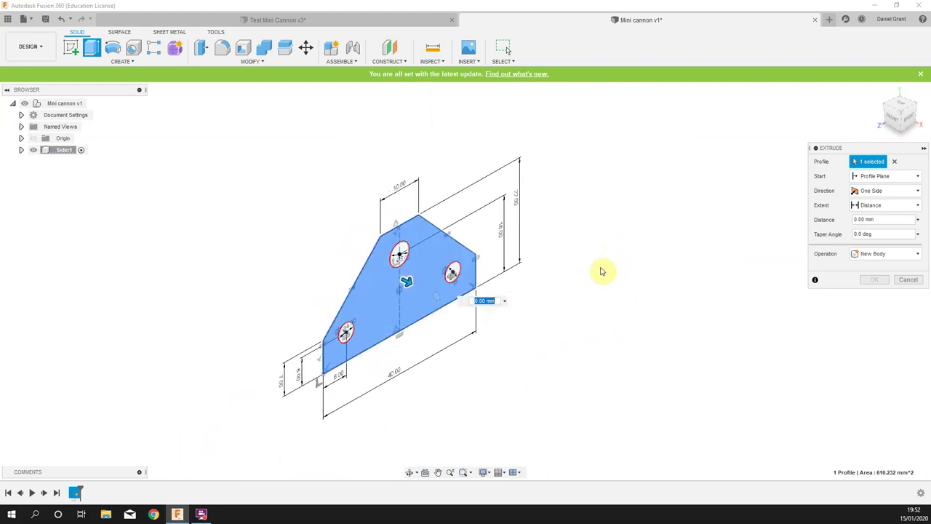
pyautogui.moveTo(599, 266); pyautogui.dragTo(611, 234, button='middle')
pyautogui.moveTo(400, 255); pyautogui.dragTo(422, 254)
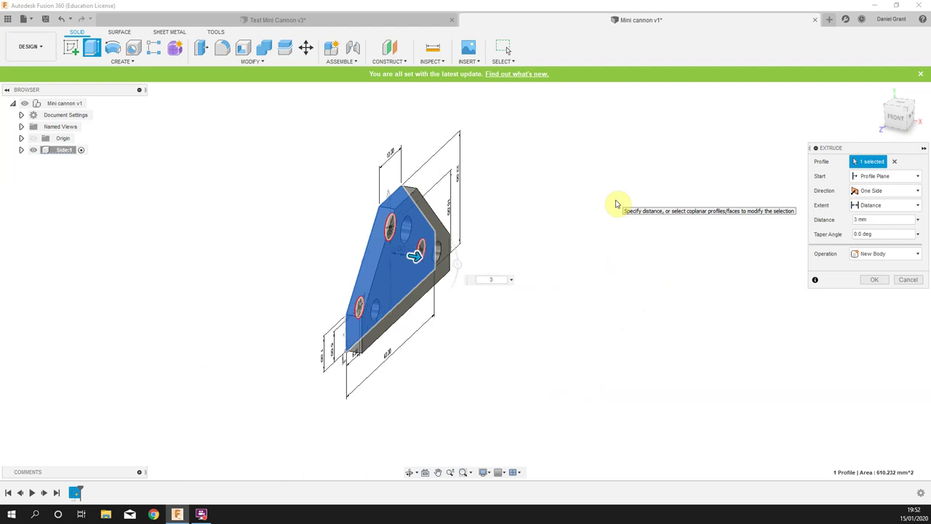
pyautogui.press('Return')
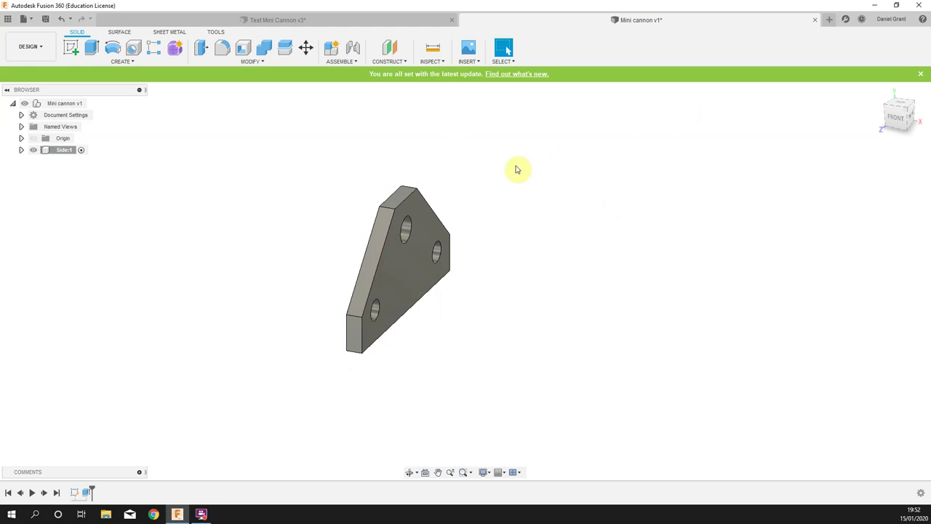
# Assign the Aluminum physical material from the Metal category of the Fusion 360 Material Library to the side plate
pyautogui.keyDown('shift'); pyautogui.moveTo(587, 240); pyautogui.dragTo(567, 243, button='middle'); pyautogui.keyUp('shift')
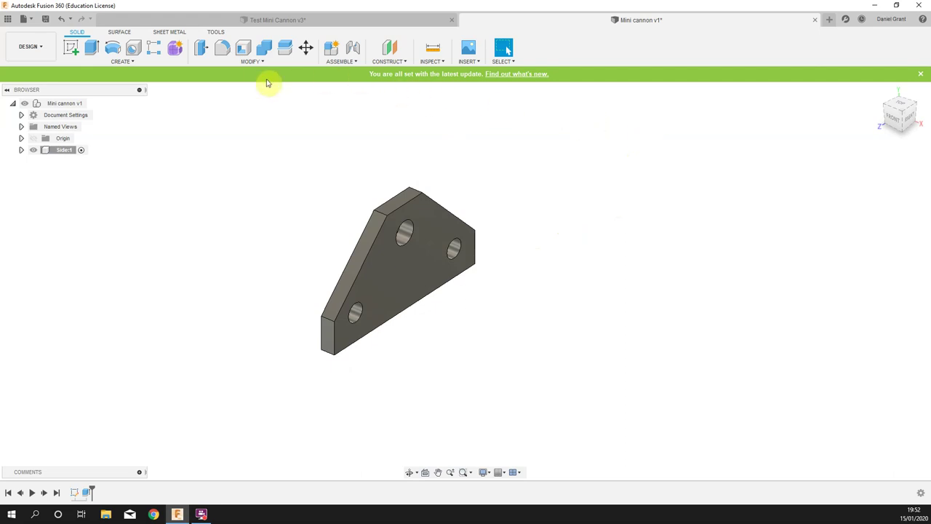
pyautogui.click(250, 62)
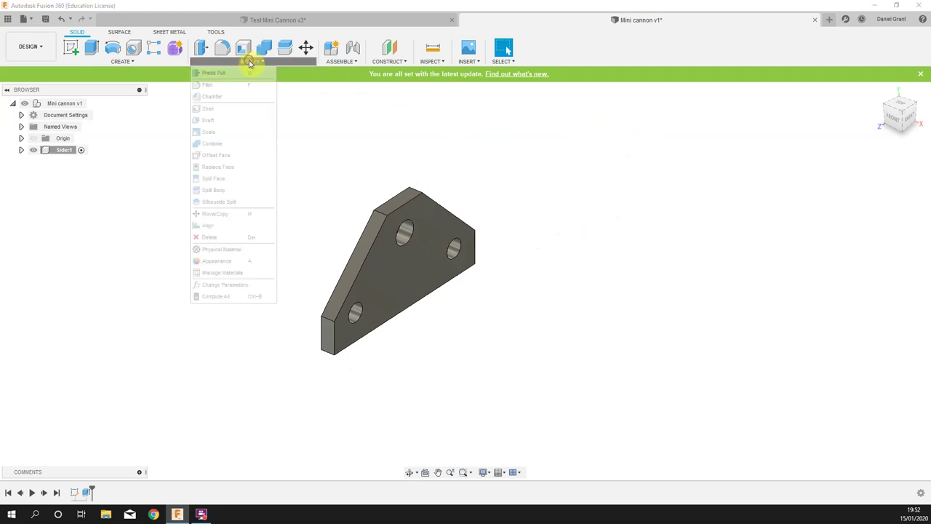
pyautogui.click(239, 251)
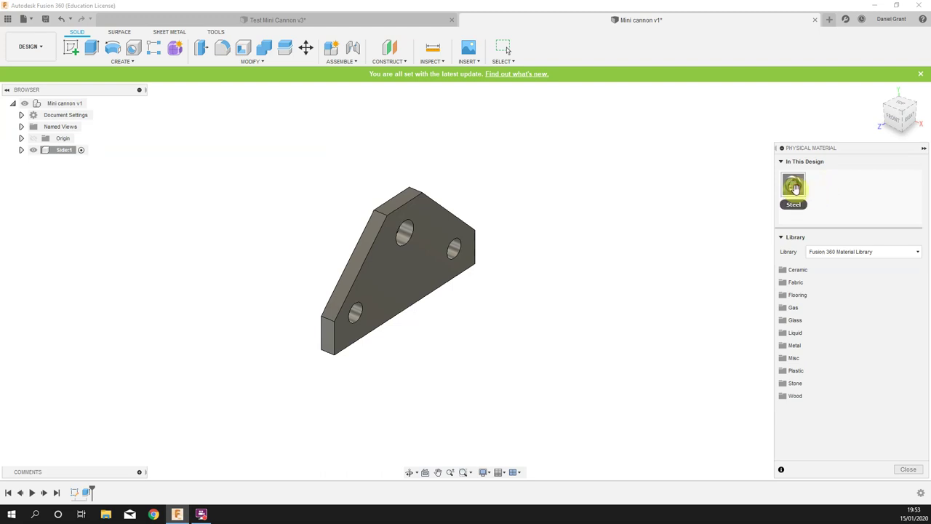
pyautogui.click(794, 344)
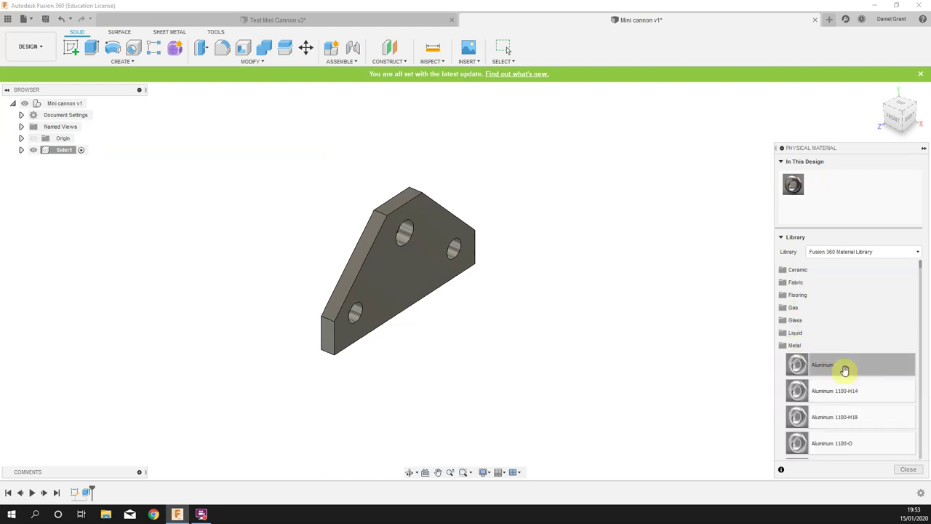
pyautogui.scroll(-10, 844, 378)
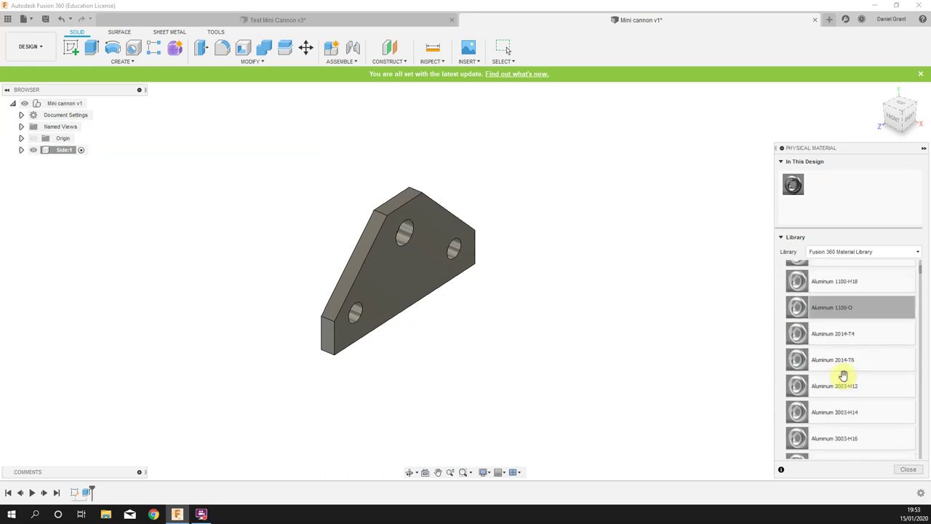
pyautogui.scroll(10, 844, 393)
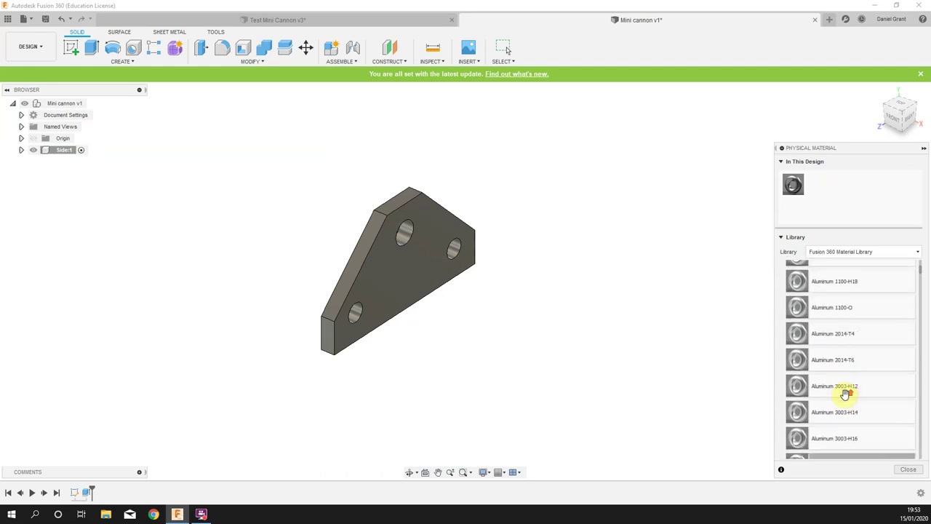
pyautogui.moveTo(833, 299); pyautogui.dragTo(426, 278)
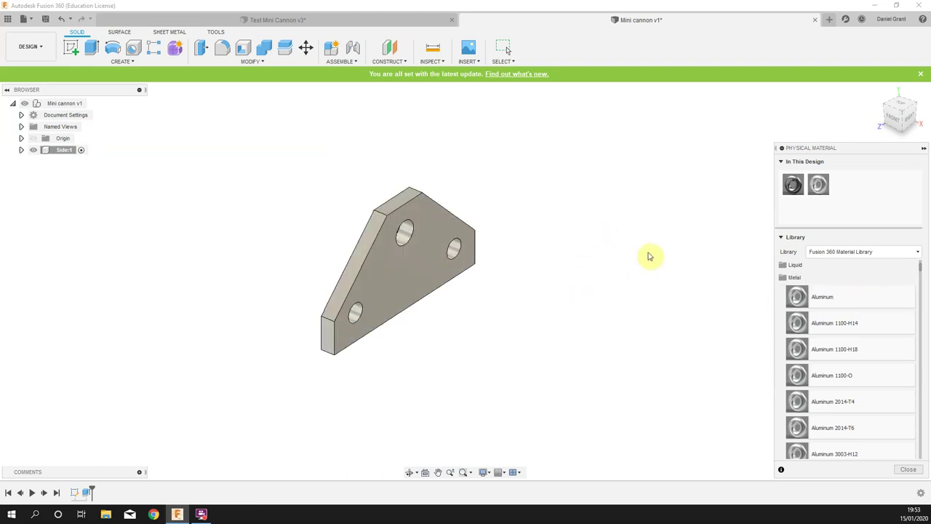
pyautogui.click(906, 470)
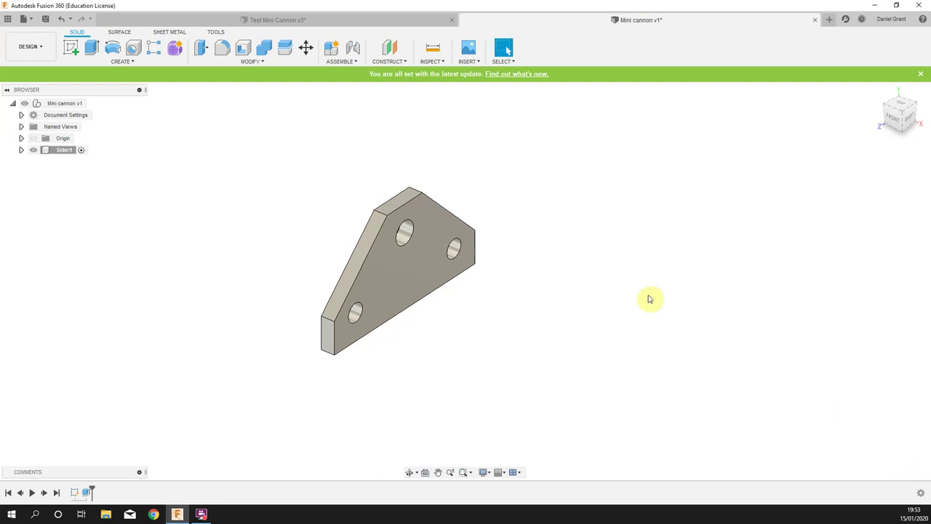
# Return the model to the home view and turn on the layout grid
pyautogui.keyDown('shift'); pyautogui.moveTo(199, 208); pyautogui.dragTo(170, 228, button='middle'); pyautogui.keyUp('shift')
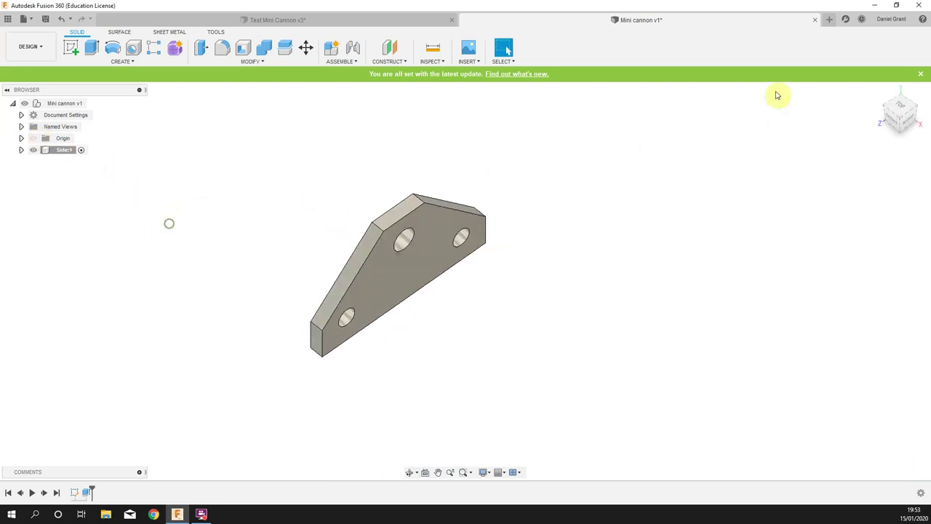
pyautogui.click(878, 92)
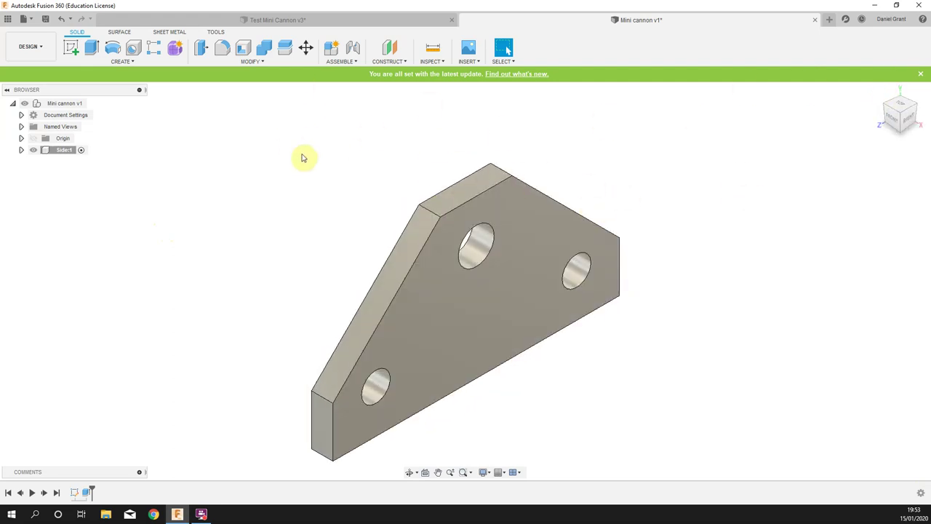
pyautogui.scroll(-4, 395, 196)
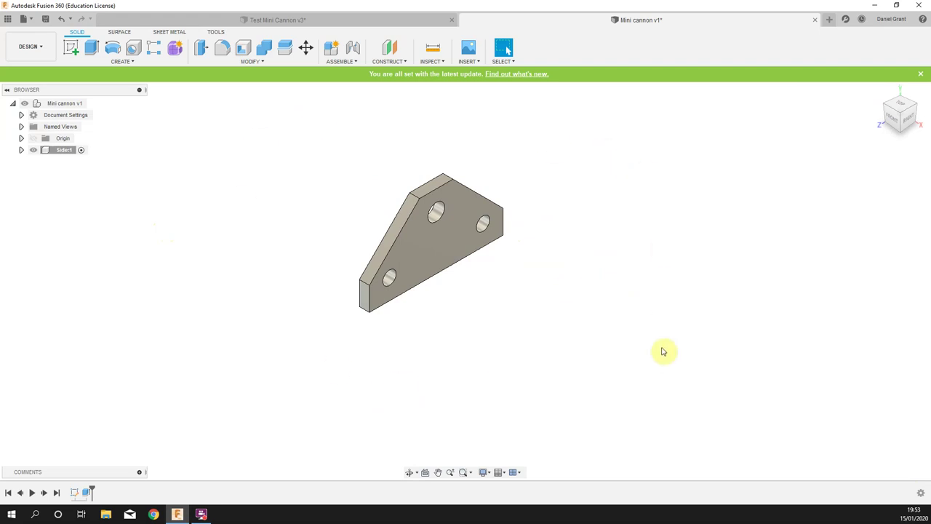
pyautogui.click(499, 474)
pyautogui.click(490, 462)
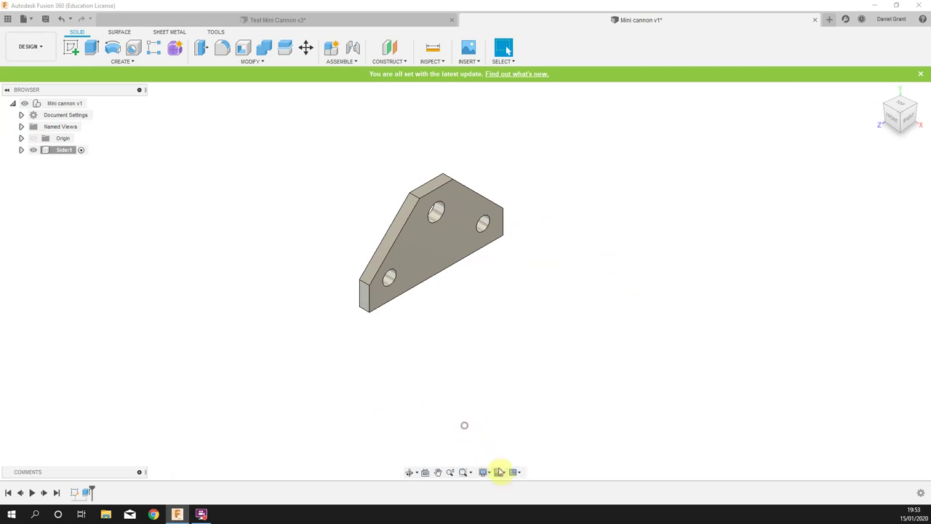
pyautogui.click(500, 474)
pyautogui.click(508, 448)
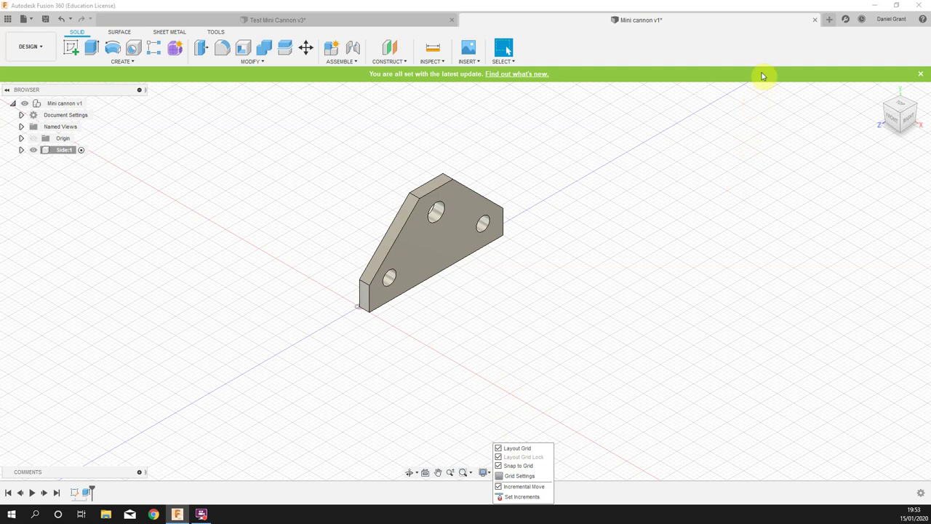
pyautogui.click(244, 163)
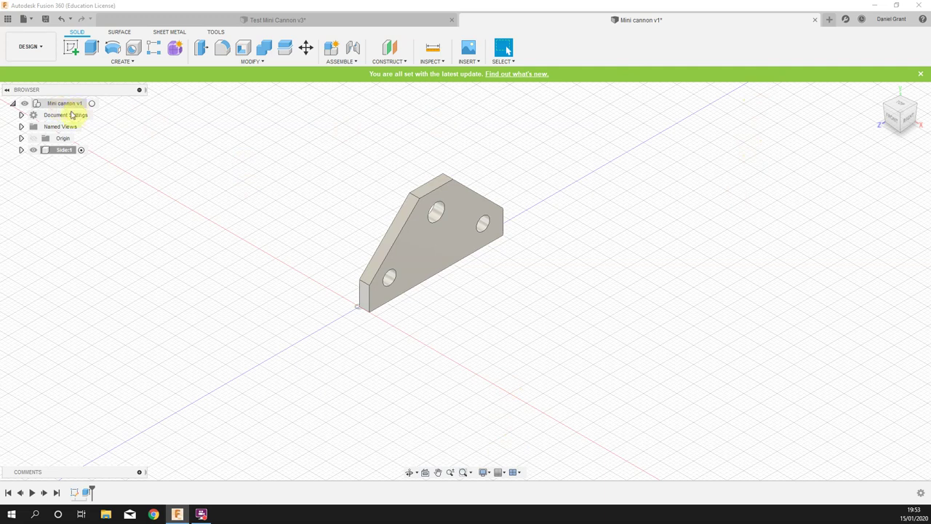
# Create a new component under the top-level Mini cannon assembly and name it Spacers_lower
pyautogui.rightClick(56, 106)
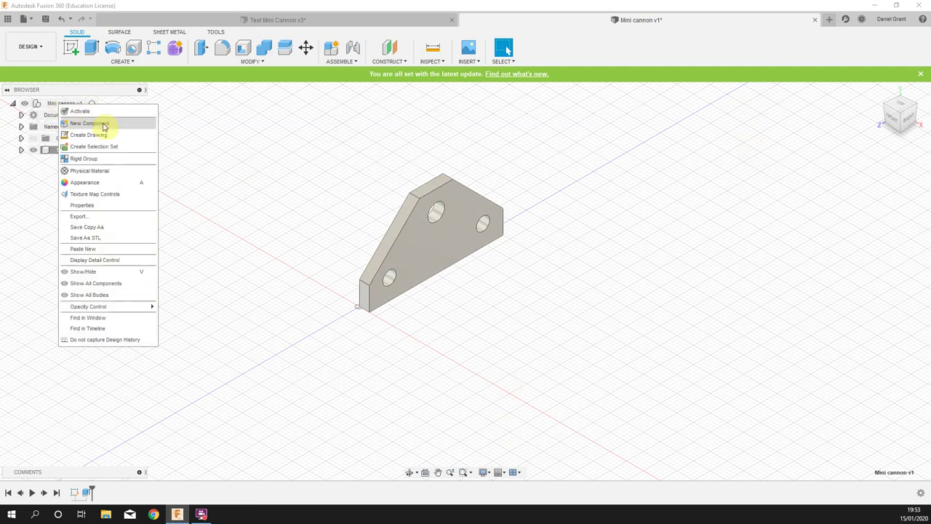
pyautogui.click(104, 127)
pyautogui.click(77, 165)
pyautogui.click(77, 163)
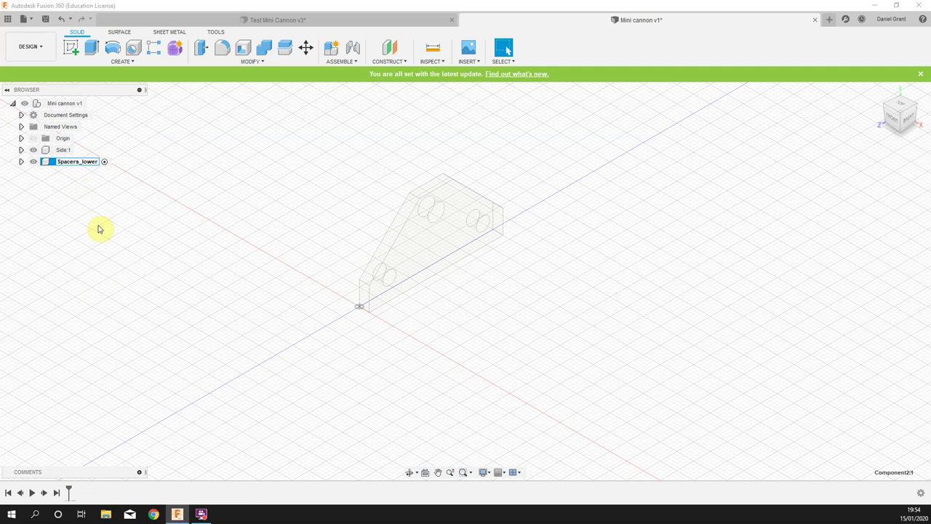
pyautogui.press('Return')
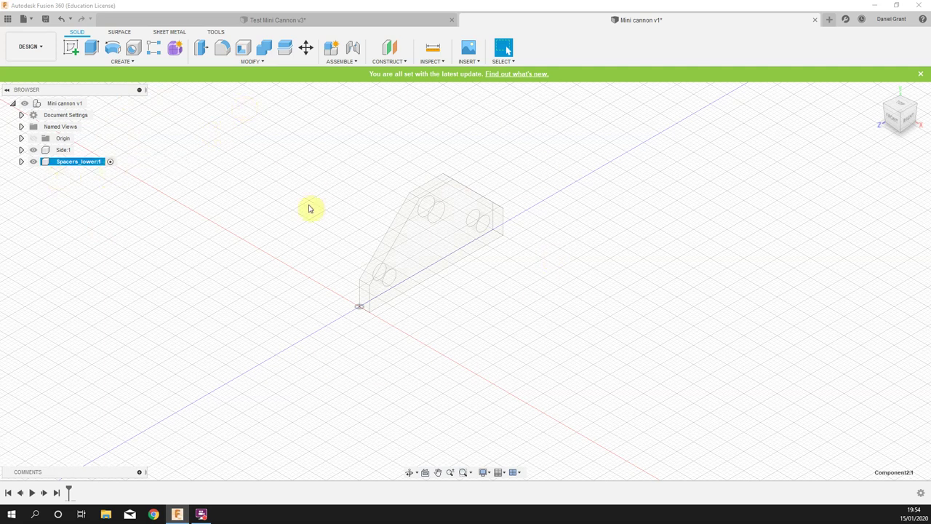
# Start a sketch for the lower spacer on the side plate's large face seen in the left view
pyautogui.click(70, 50)
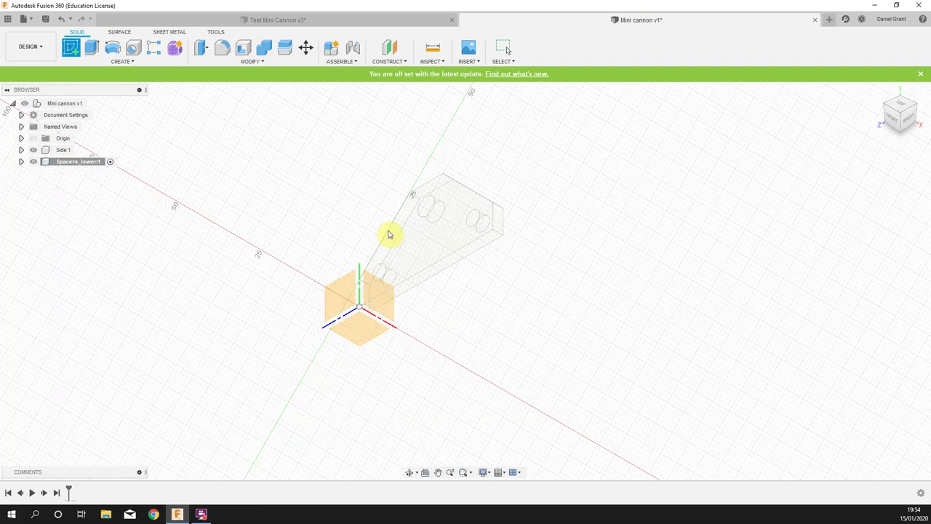
pyautogui.moveTo(422, 232)
pyautogui.keyDown('shift'); pyautogui.mouseDown(button='middle')
pyautogui.moveTo(565, 308)
pyautogui.moveTo(588, 291)
pyautogui.moveTo(434, 256)
pyautogui.mouseUp(button='middle'); pyautogui.keyUp('shift')
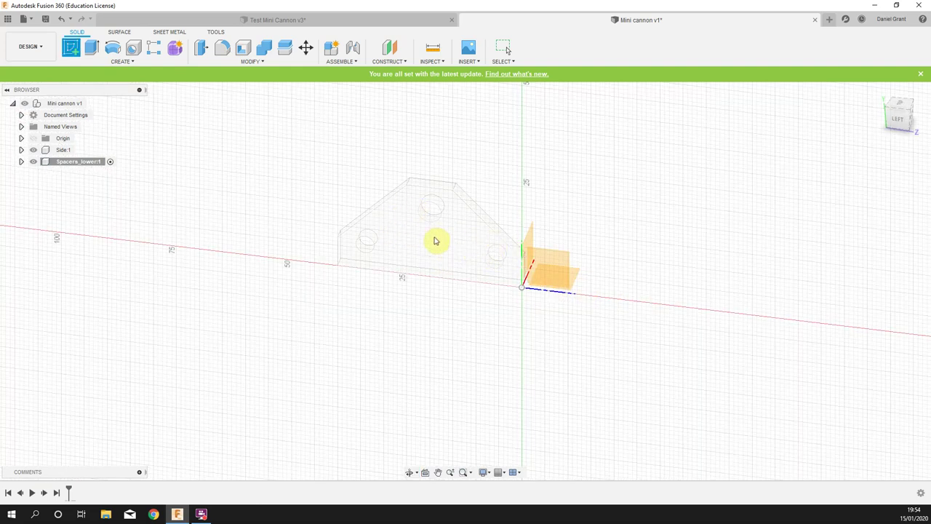
pyautogui.click(438, 243)
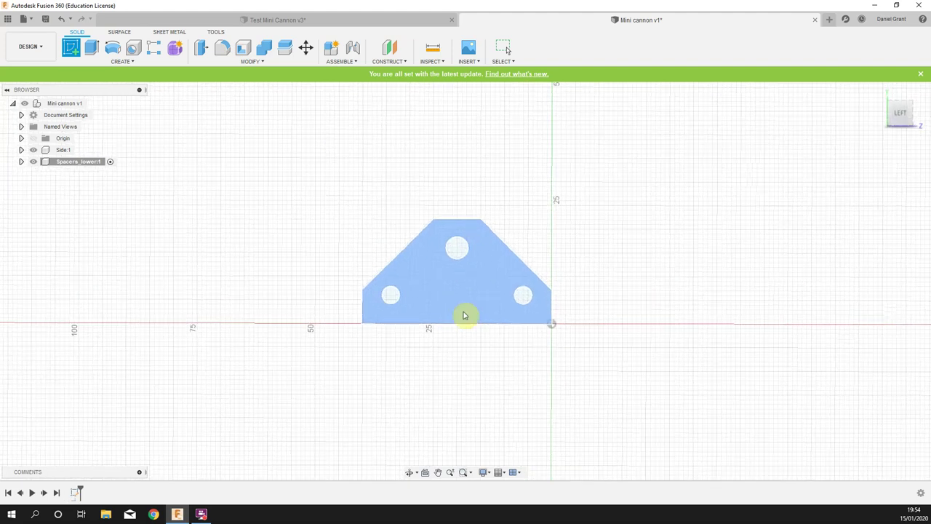
pyautogui.scroll(2, 544, 285)
pyautogui.scroll(2, 542, 283)
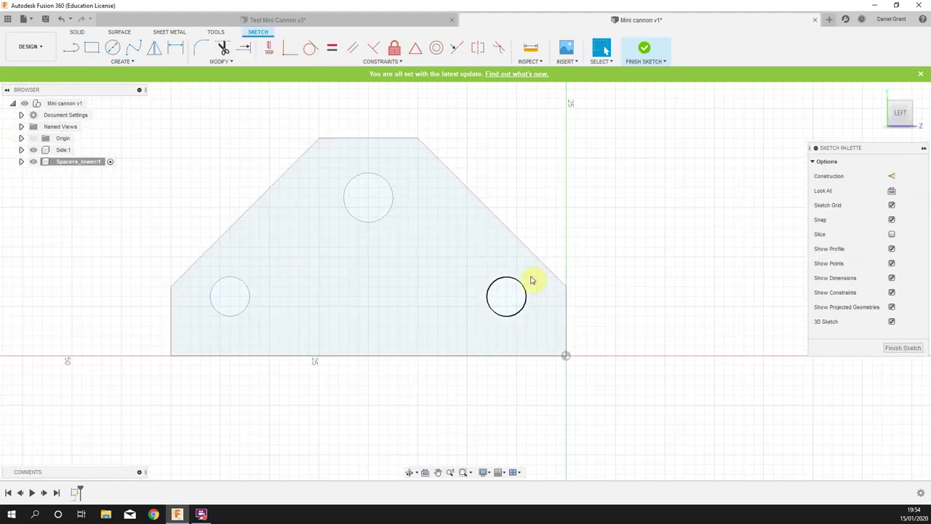
pyautogui.click(527, 289)
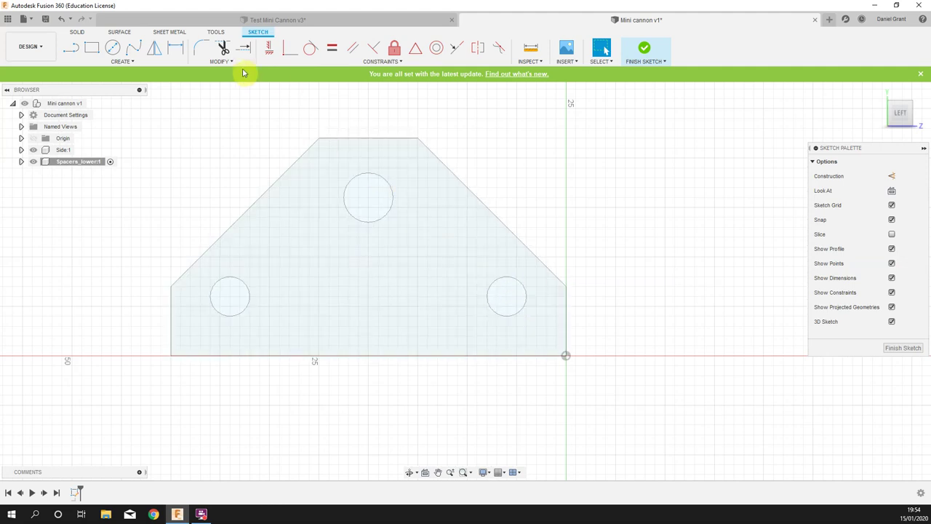
# Draw a 6.3 mm diameter circle centred on the side plate's lower hole nearest the origin
pyautogui.press('c')
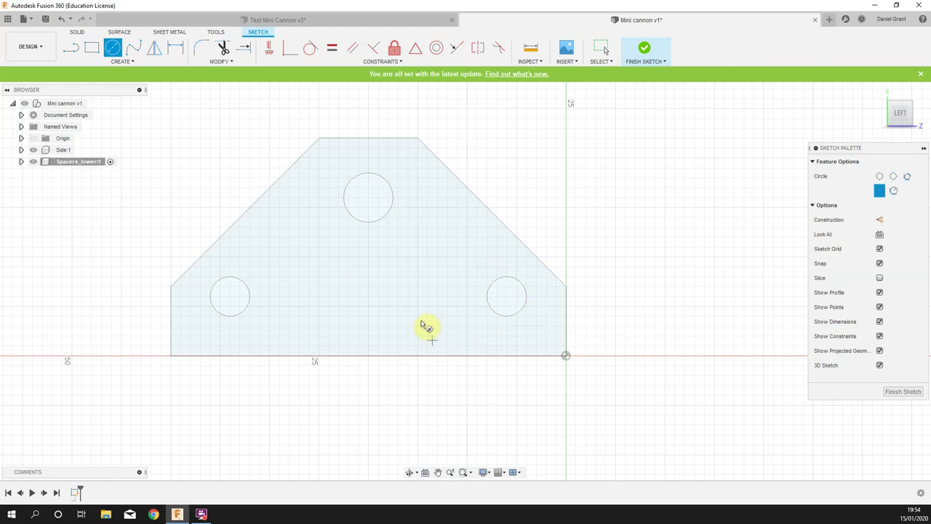
pyautogui.click(508, 297)
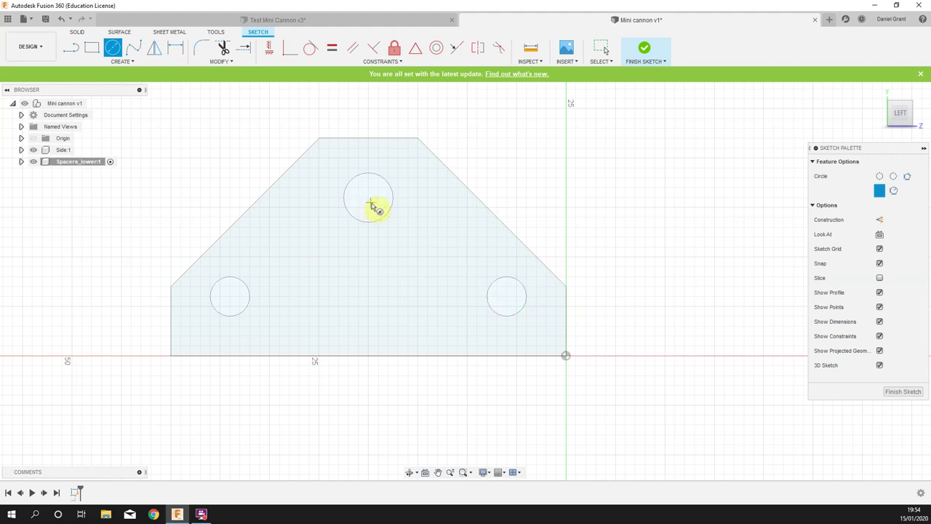
pyautogui.click(513, 298)
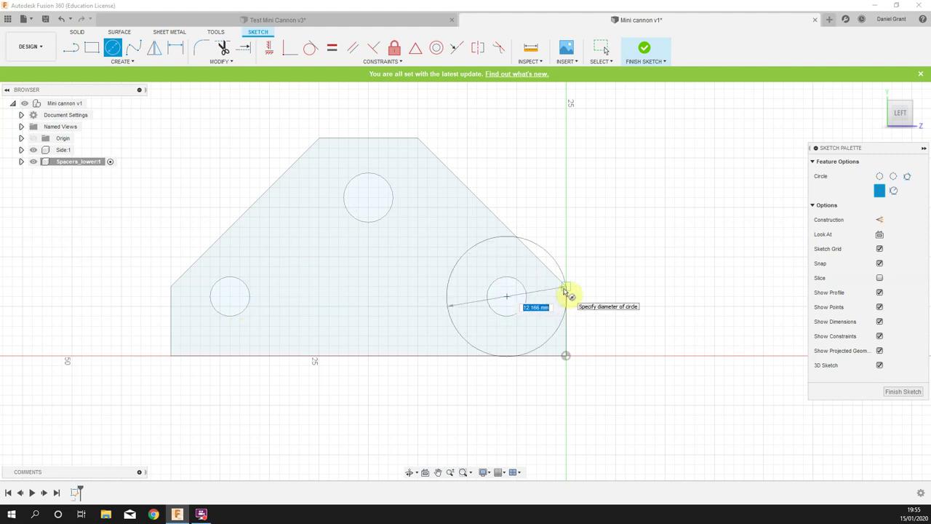
pyautogui.write('6.3')
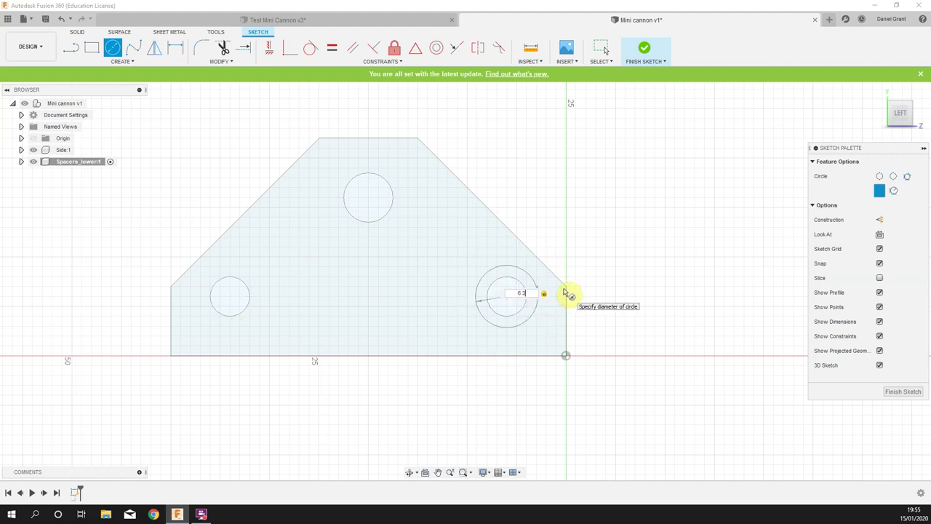
pyautogui.press('Return')
pyautogui.press('Escape')
# Draw a concentric 3.3 mm diameter circle inside the 6.3 mm circle
pyautogui.press('c')
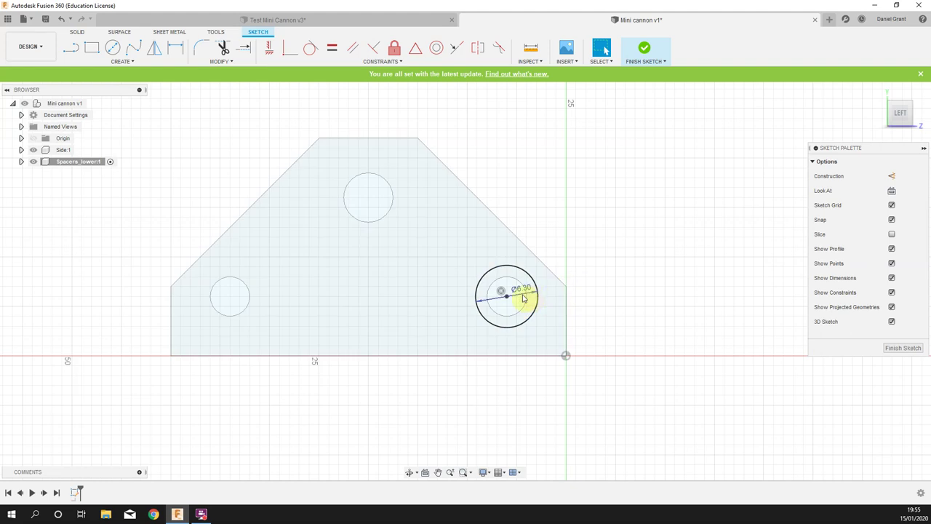
pyautogui.click(506, 299)
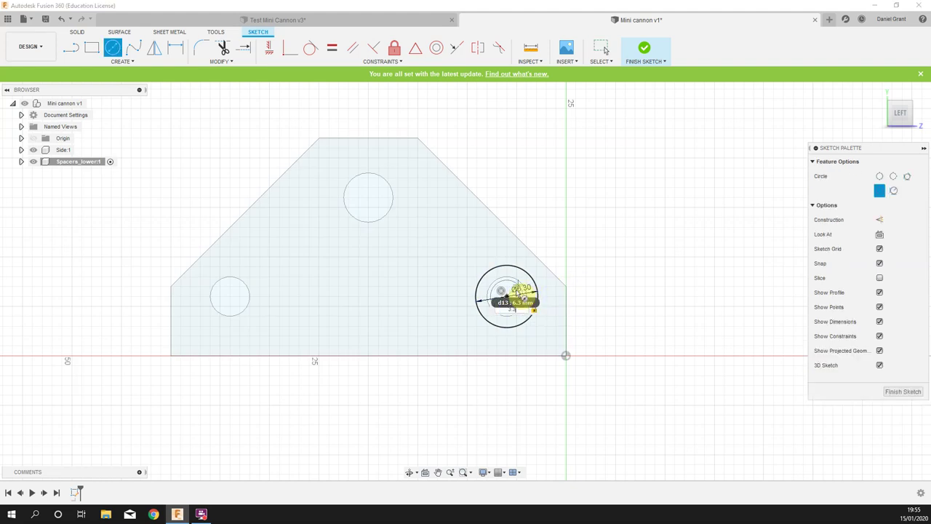
pyautogui.write('3.3')
pyautogui.press('Return')
pyautogui.press('Escape')
pyautogui.scroll(2, 582, 295)
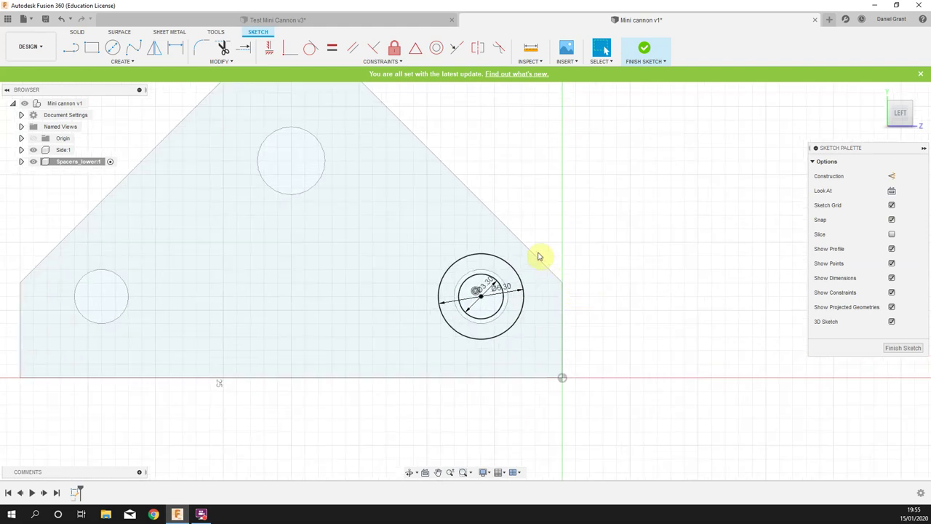
pyautogui.scroll(2, 538, 256)
pyautogui.scroll(1, 530, 243)
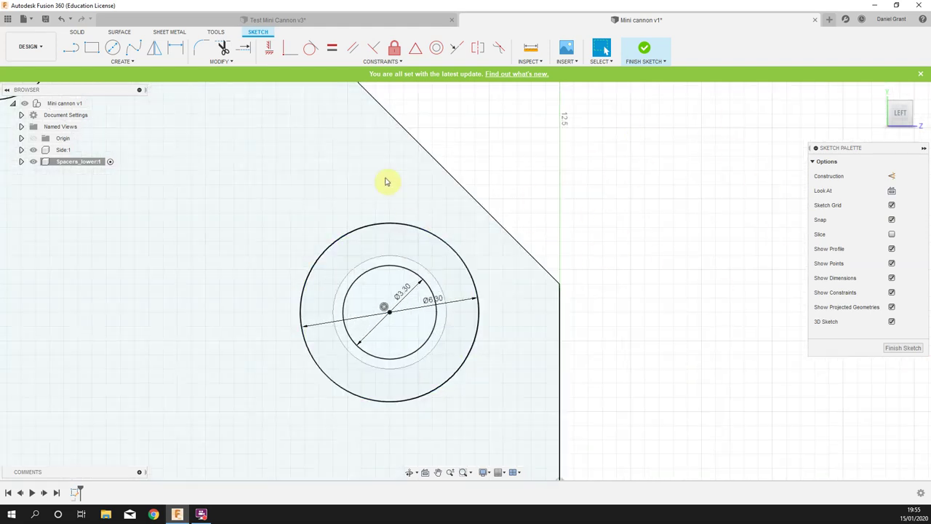
pyautogui.rightClick(328, 202)
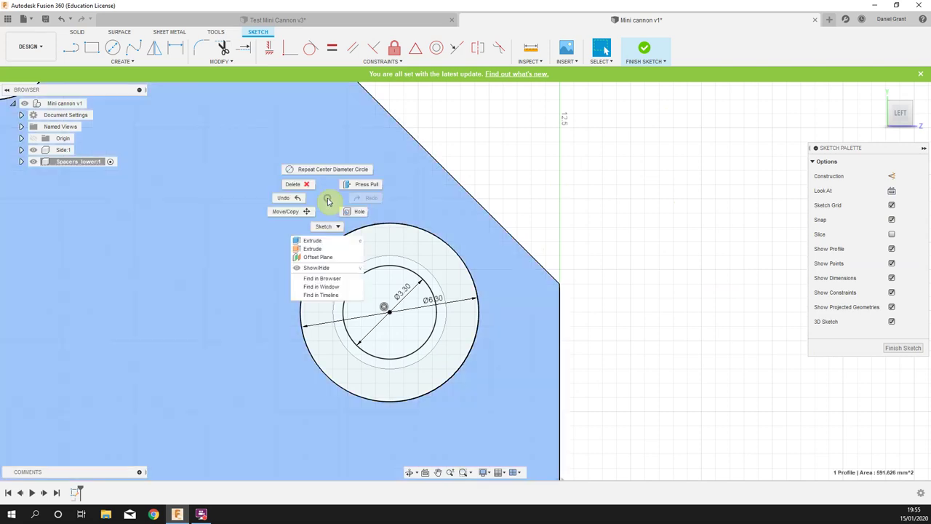
pyautogui.click(363, 187)
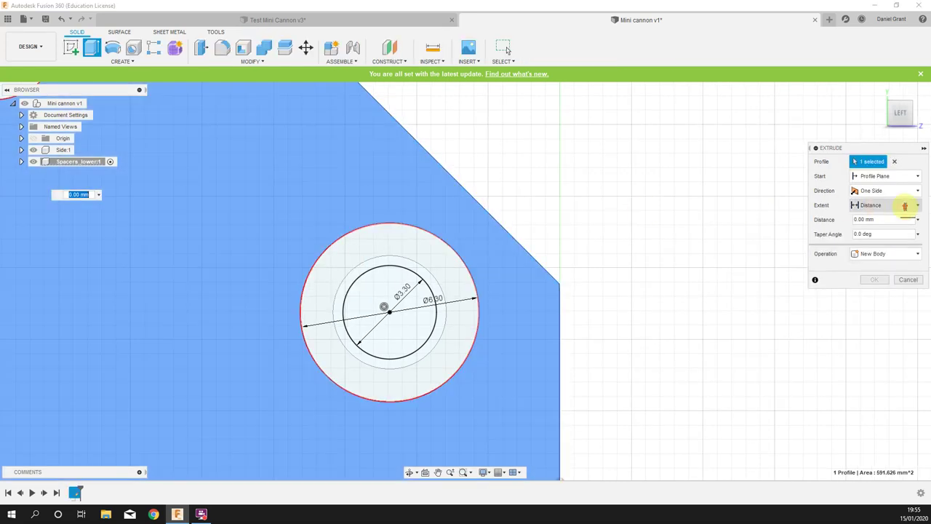
pyautogui.scroll(-3, 790, 167)
pyautogui.scroll(-2, 695, 184)
pyautogui.keyDown('shift'); pyautogui.moveTo(692, 185); pyautogui.dragTo(671, 197, button='middle'); pyautogui.keyUp('shift')
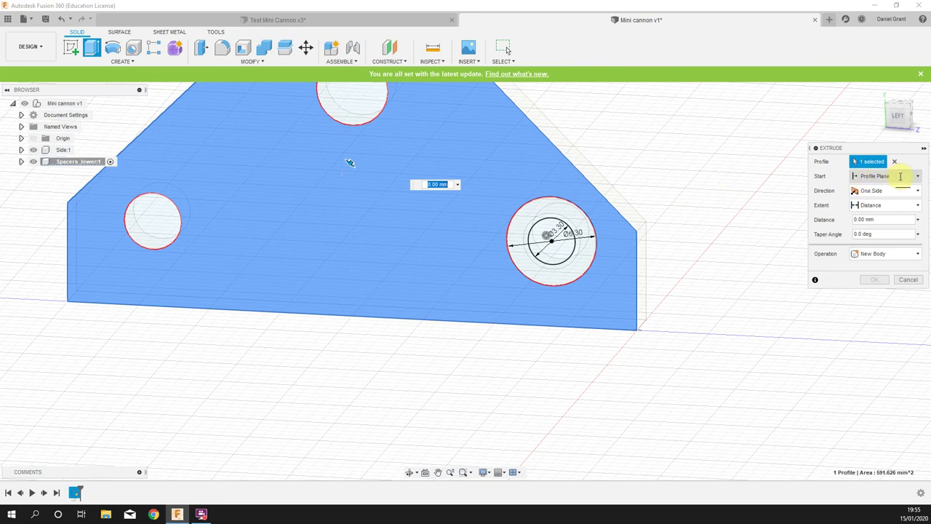
pyautogui.click(909, 280)
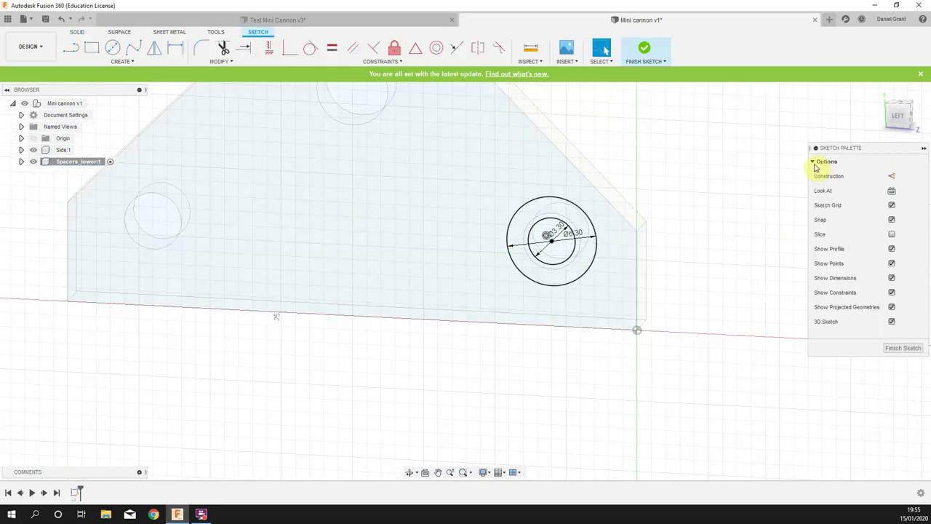
# Extrude the two ring profiles between the 3.3 mm and 6.3 mm circles 14 mm outward from the side plate as a new body
pyautogui.click(904, 110)
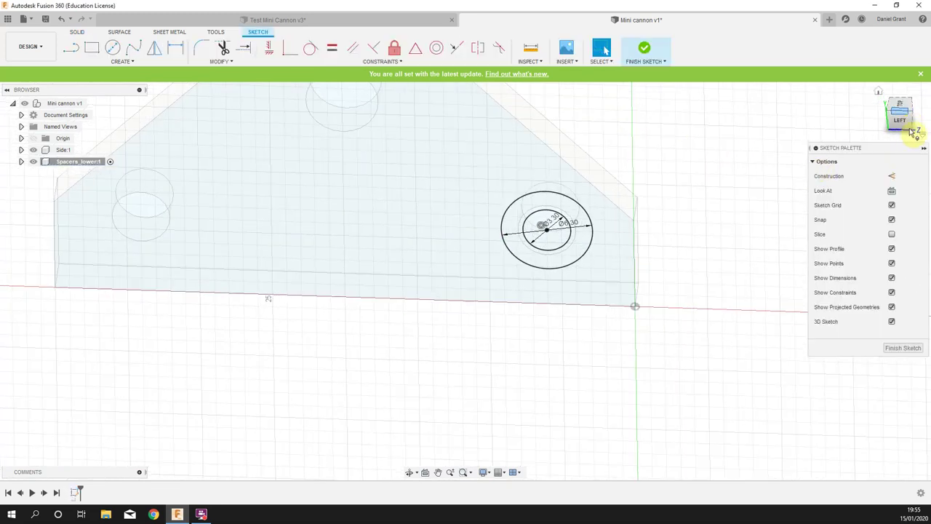
pyautogui.rightClick(729, 135)
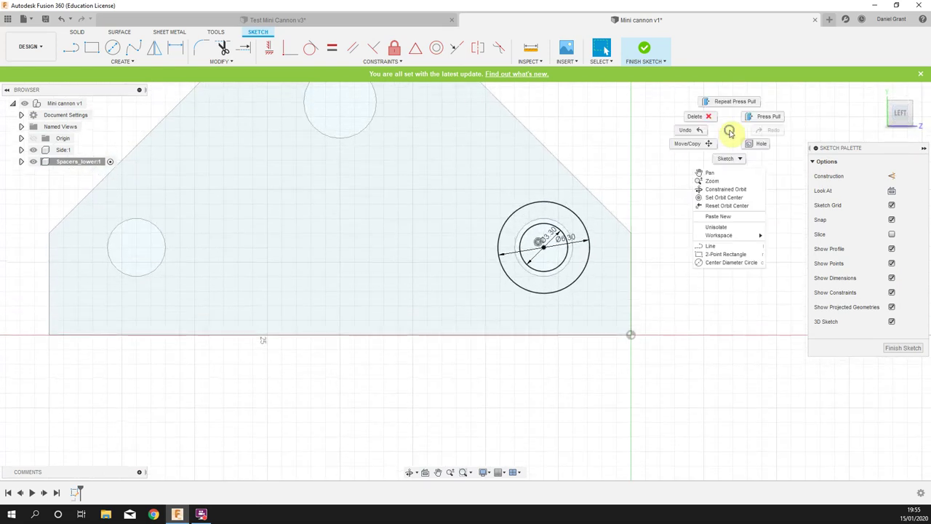
pyautogui.click(765, 114)
pyautogui.scroll(3, 605, 233)
pyautogui.scroll(4, 605, 234)
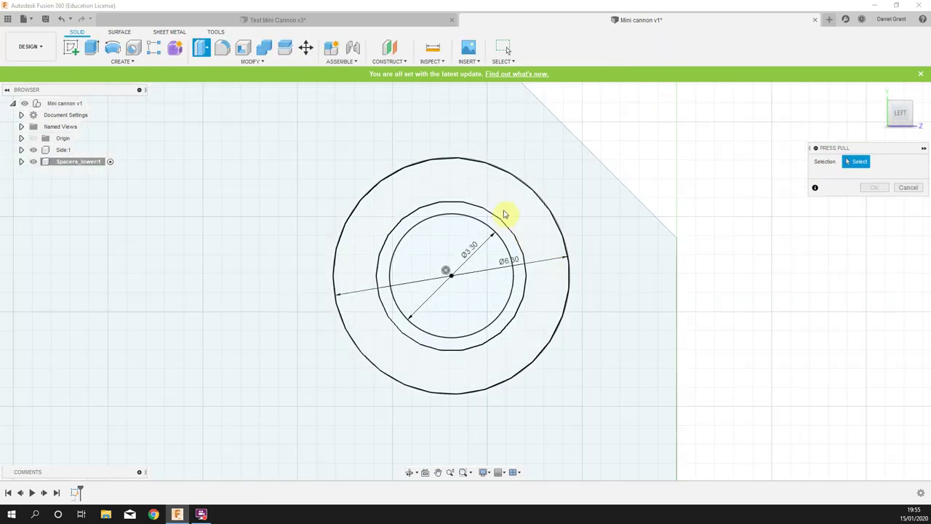
pyautogui.click(536, 211)
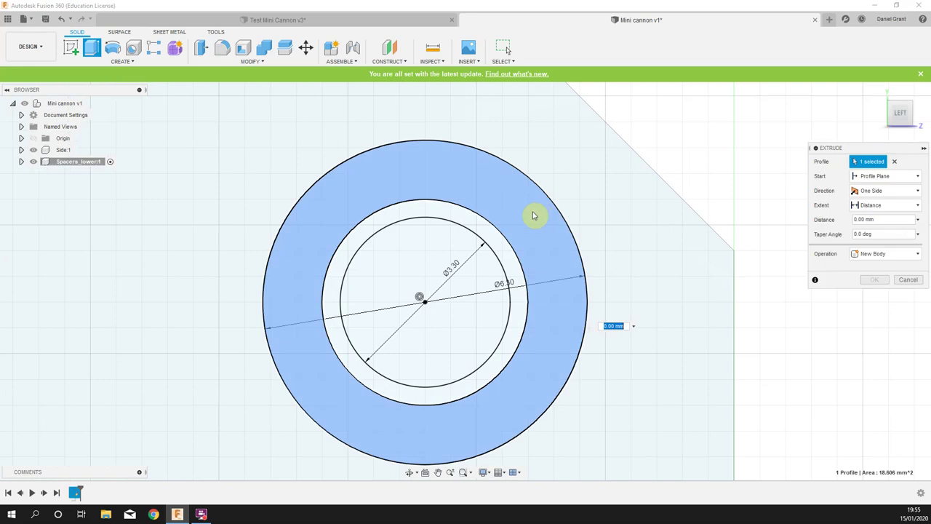
pyautogui.scroll(3, 513, 248)
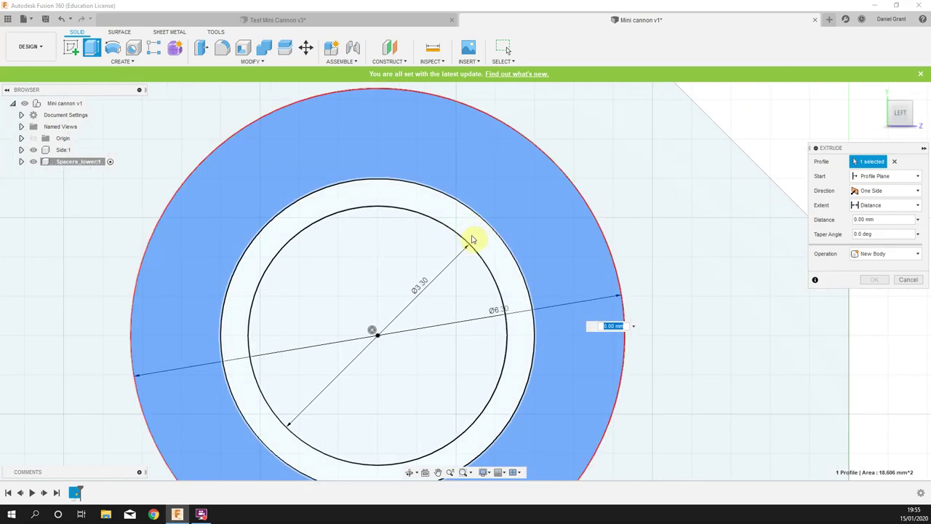
pyautogui.click(474, 239)
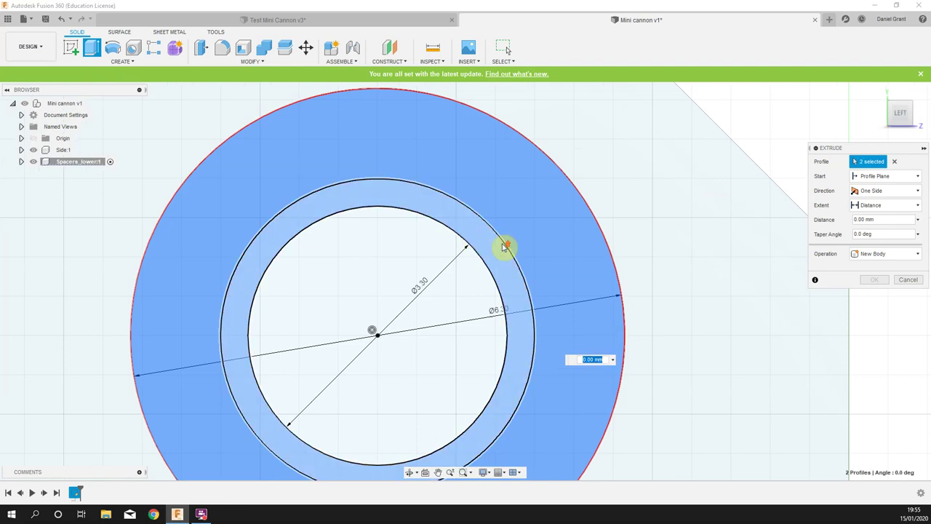
pyautogui.scroll(-5, 513, 251)
pyautogui.scroll(-3, 520, 251)
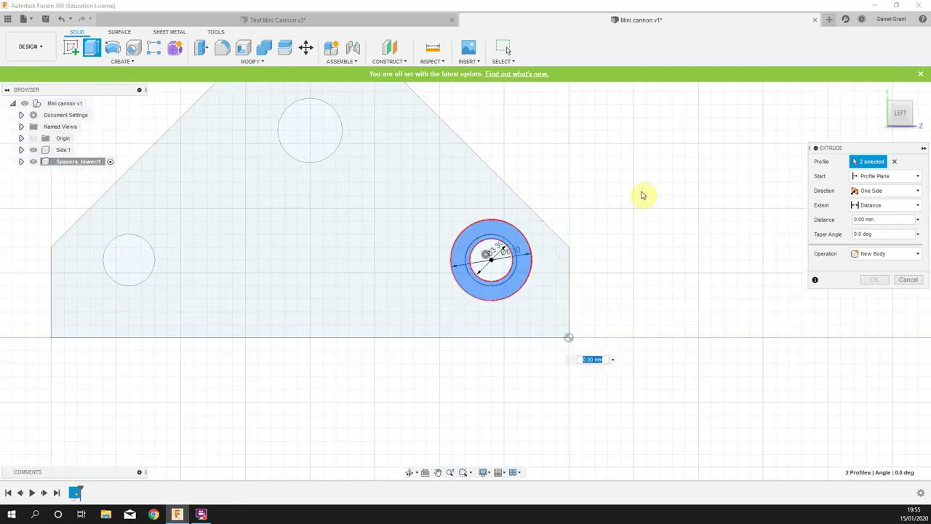
pyautogui.keyDown('shift'); pyautogui.moveTo(683, 203); pyautogui.dragTo(561, 287, button='middle'); pyautogui.keyUp('shift')
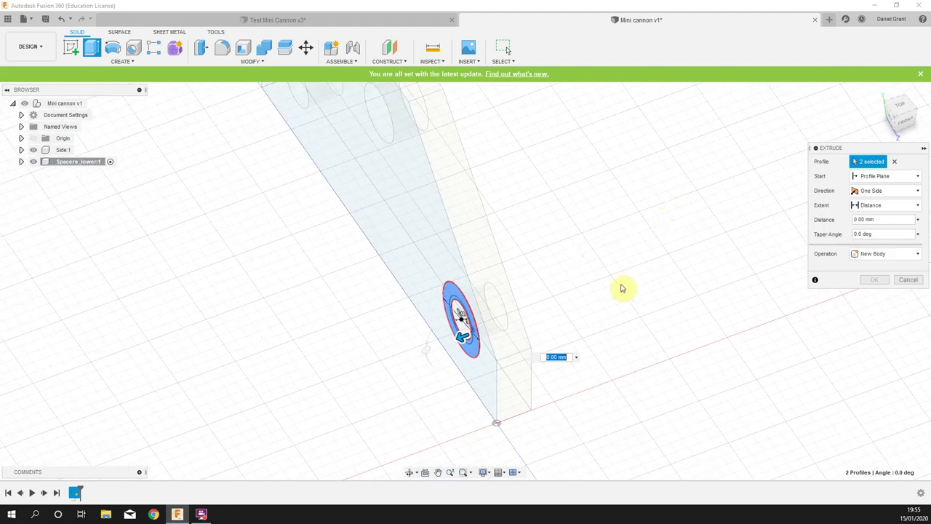
pyautogui.moveTo(454, 339); pyautogui.dragTo(236, 371)
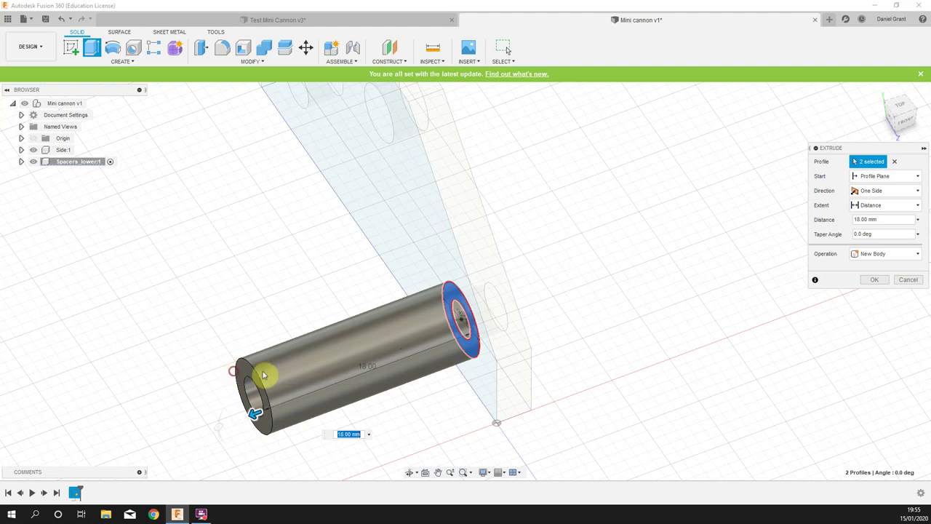
pyautogui.write('1')
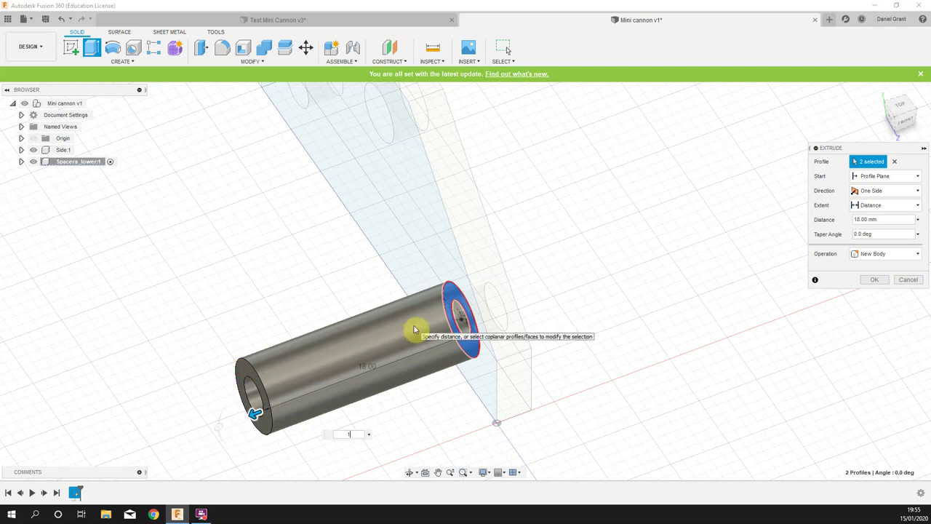
pyautogui.write('4')
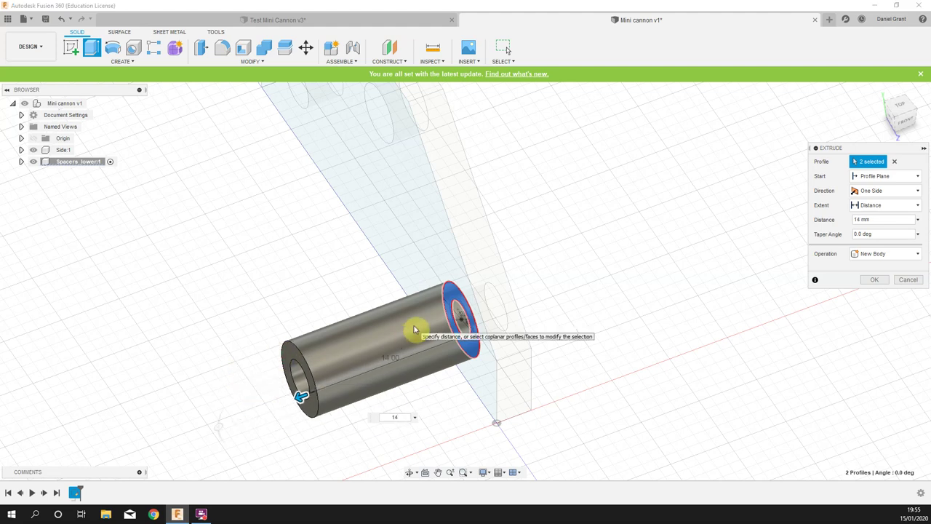
pyautogui.press('Return')
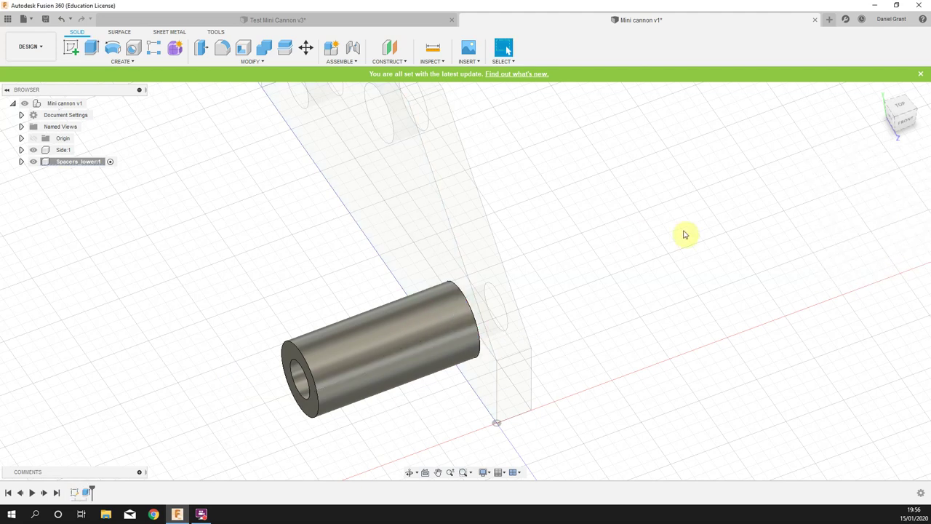
# Add a full-length, right-hand ISO Metric M4x0.7 thread, size 4.0 mm and class 6H, to the spacer's bore
pyautogui.keyDown('shift'); pyautogui.moveTo(628, 251); pyautogui.dragTo(661, 243, button='middle'); pyautogui.keyUp('shift')
pyautogui.keyDown('shift'); pyautogui.moveTo(619, 276); pyautogui.dragTo(673, 227, button='middle'); pyautogui.keyUp('shift')
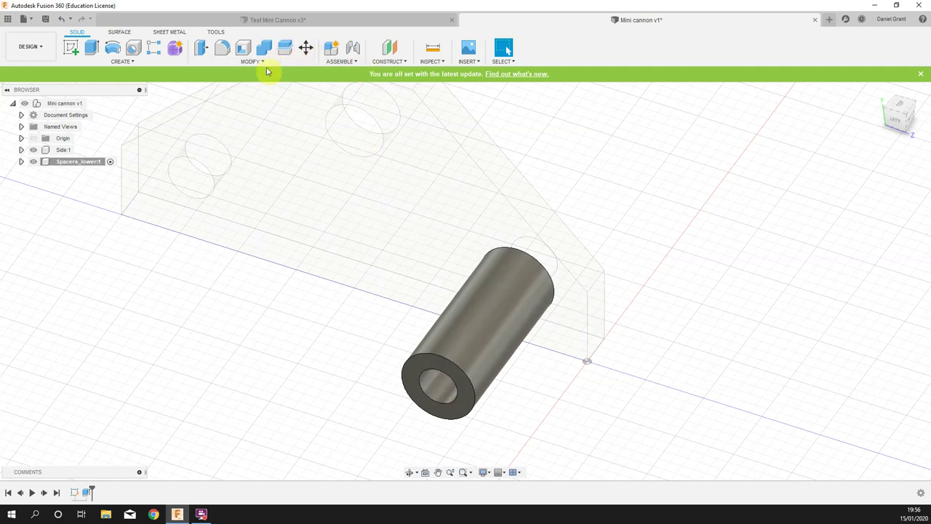
pyautogui.click(120, 62)
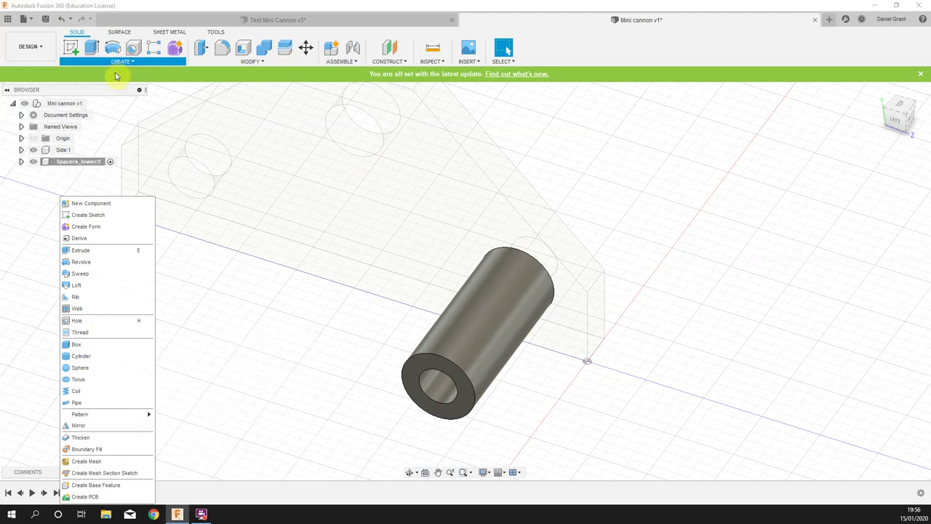
pyautogui.click(87, 333)
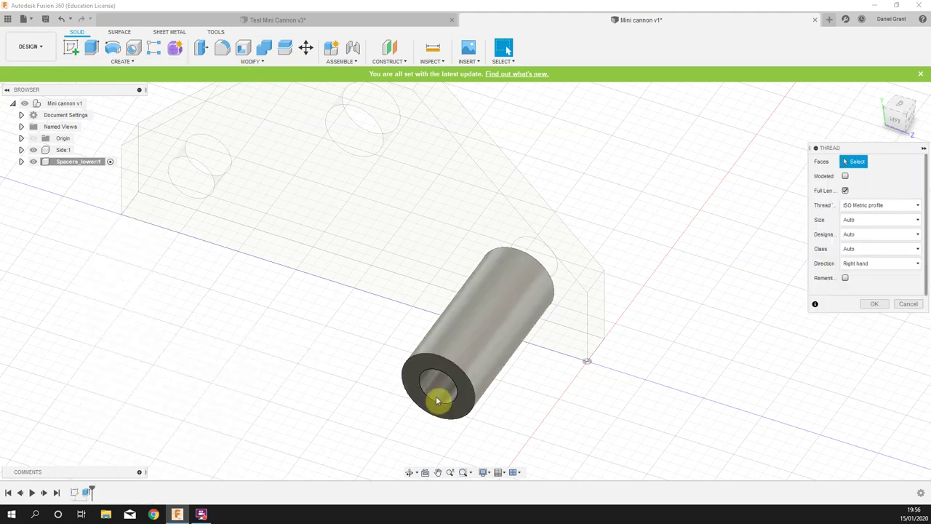
pyautogui.click(436, 386)
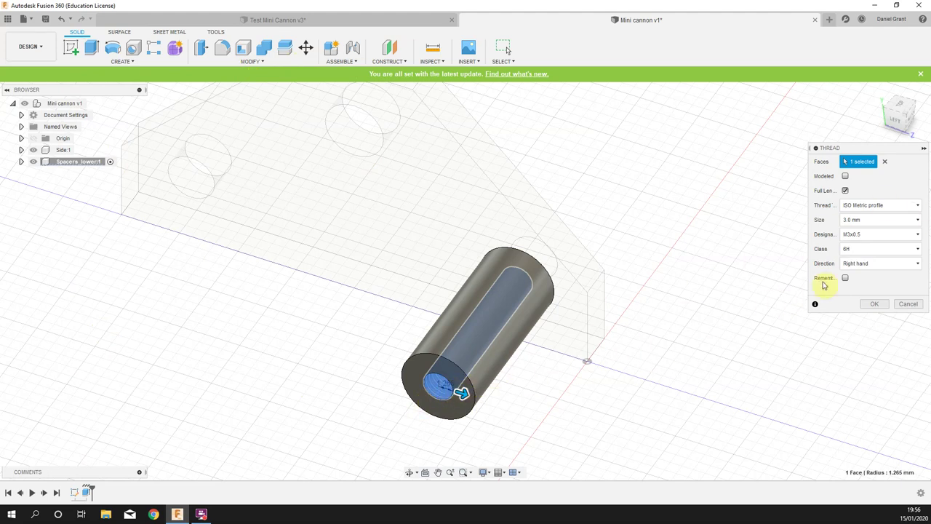
pyautogui.click(875, 222)
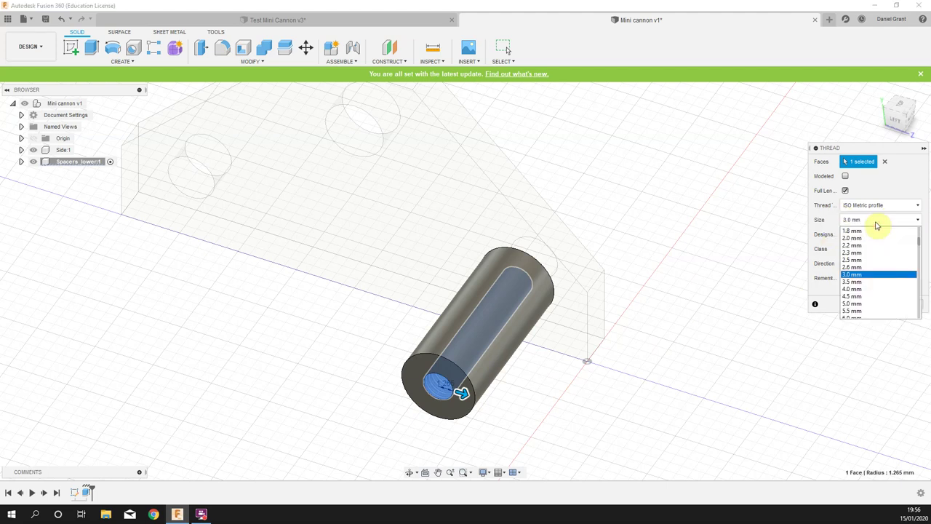
pyautogui.click(852, 289)
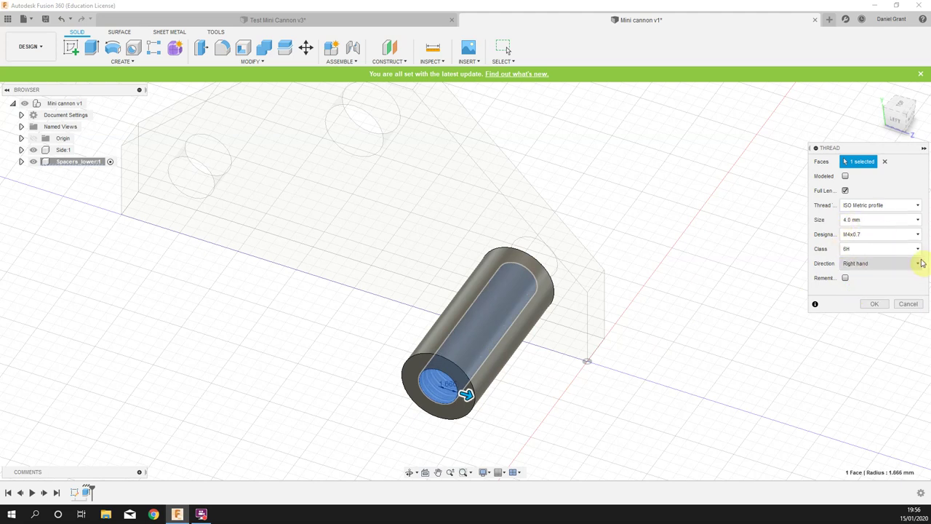
pyautogui.click(879, 303)
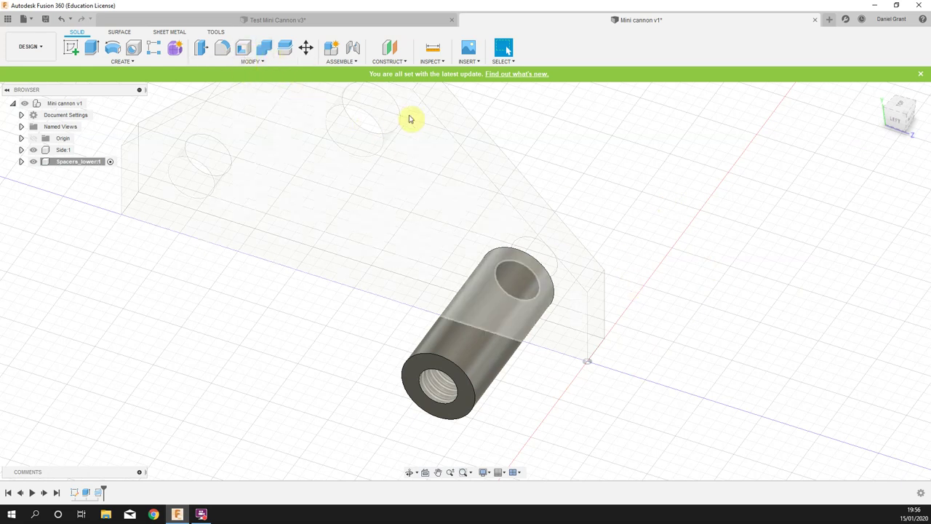
# Assign the Aluminum physical material from the Fusion 360 Material Library to the lower spacer
pyautogui.click(252, 62)
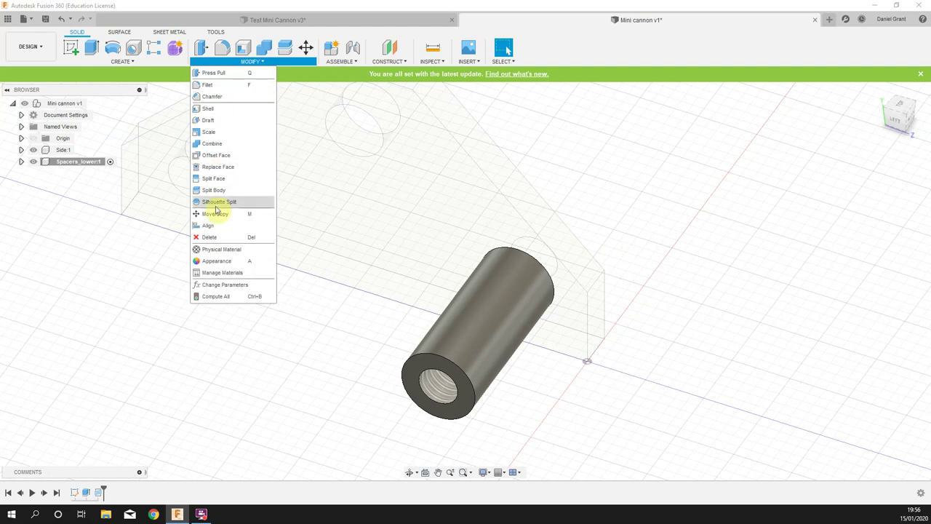
pyautogui.click(219, 249)
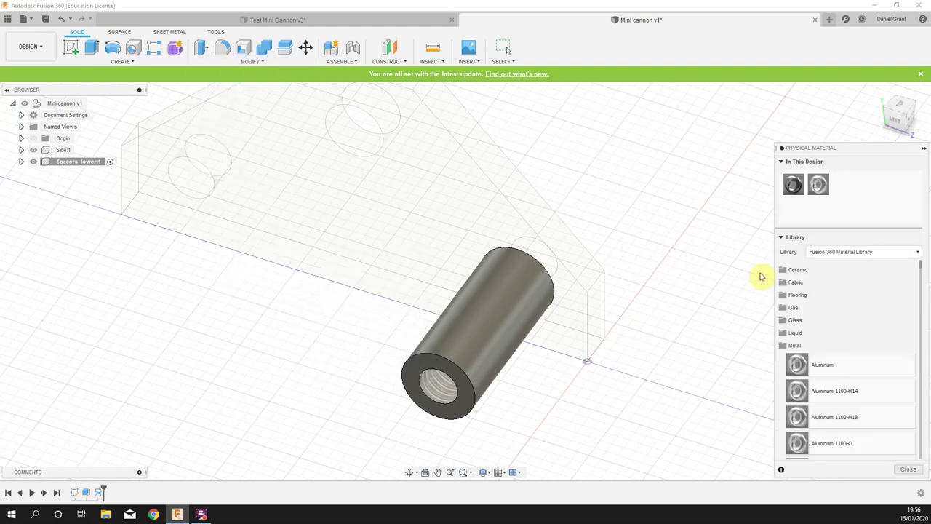
pyautogui.moveTo(813, 368); pyautogui.dragTo(497, 339)
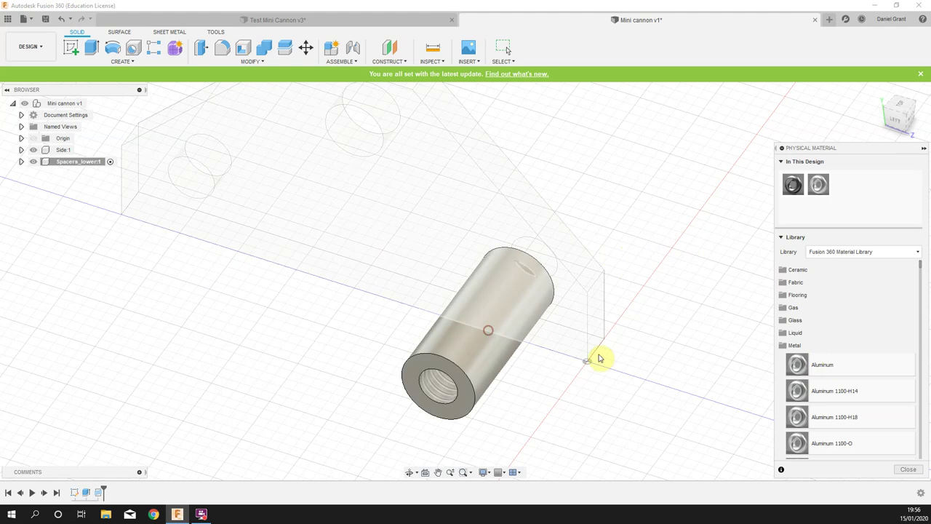
pyautogui.click(906, 470)
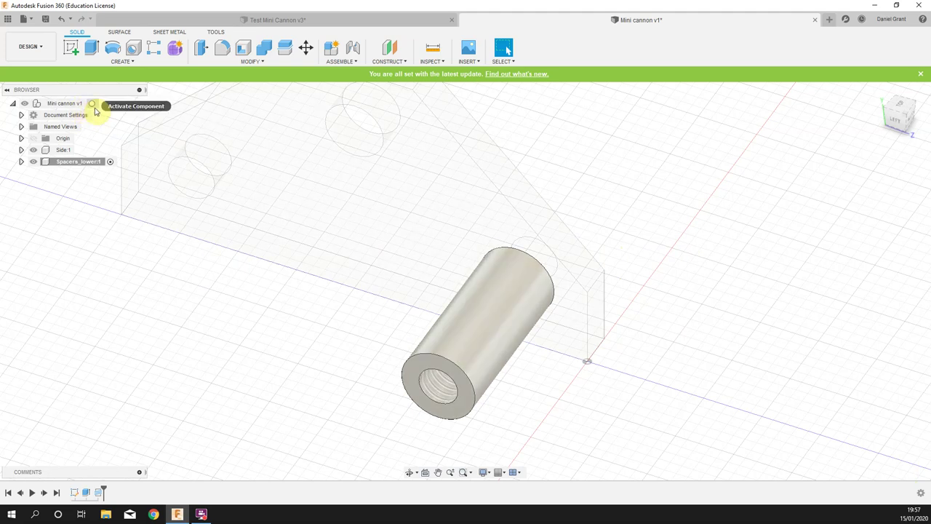
# Activate the top-level Mini cannon assembly
pyautogui.click(92, 105)
pyautogui.scroll(-2, 724, 262)
pyautogui.keyDown('shift'); pyautogui.moveTo(725, 260); pyautogui.dragTo(630, 262, button='middle'); pyautogui.keyUp('shift')
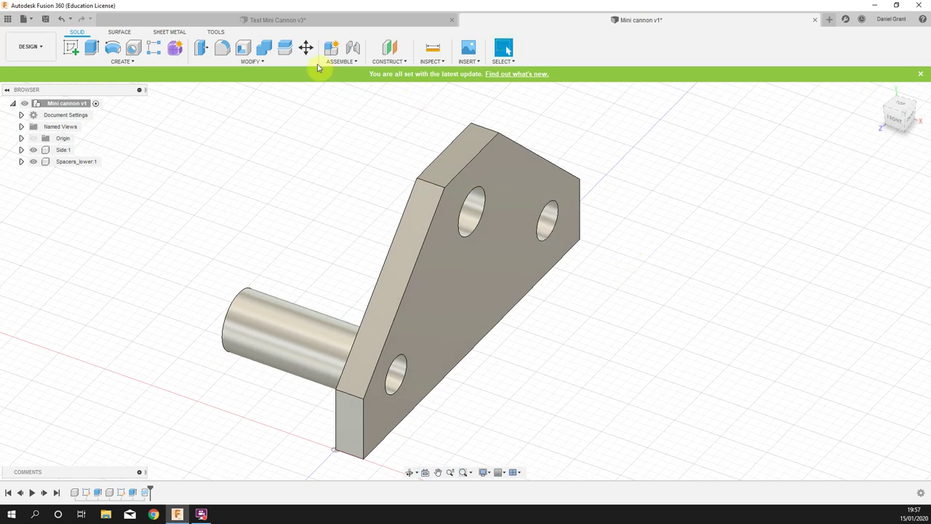
# Save the design as a new version with the description "Side and spacer complete"
pyautogui.click(46, 19)
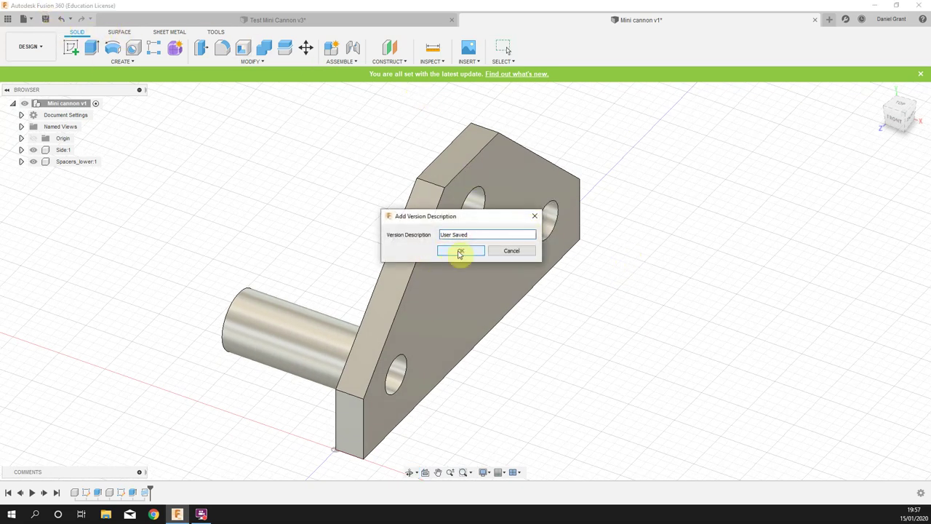
pyautogui.moveTo(482, 234); pyautogui.dragTo(380, 220)
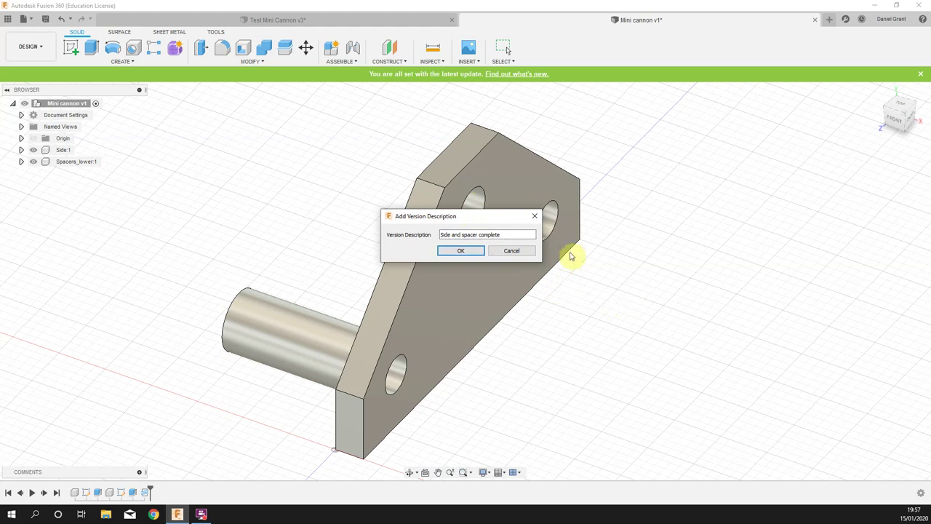
pyautogui.click(461, 252)
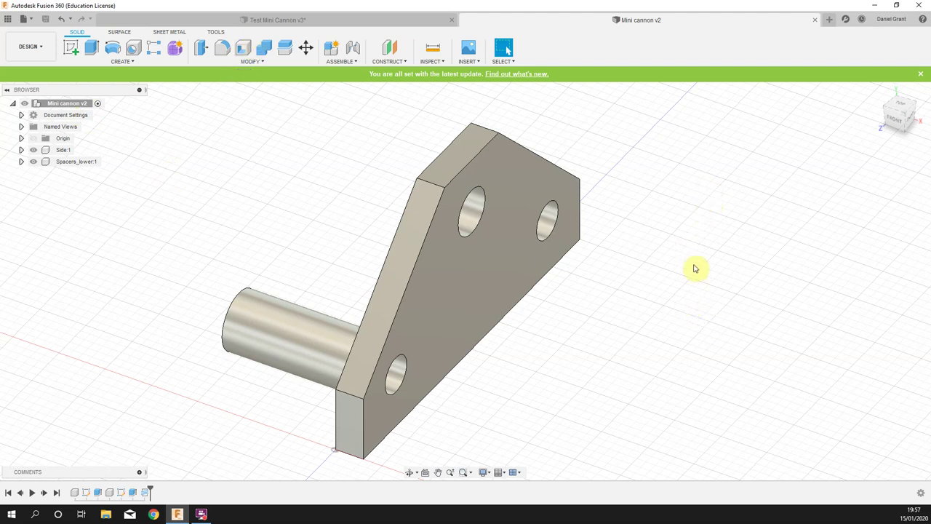
# Try moving the side plate and the lower spacer freely away from each other, and undo the component moves
pyautogui.keyDown('shift'); pyautogui.moveTo(690, 270); pyautogui.dragTo(647, 283, button='middle'); pyautogui.keyUp('shift')
pyautogui.keyDown('shift'); pyautogui.moveTo(650, 322); pyautogui.dragTo(720, 320, button='middle'); pyautogui.keyUp('shift')
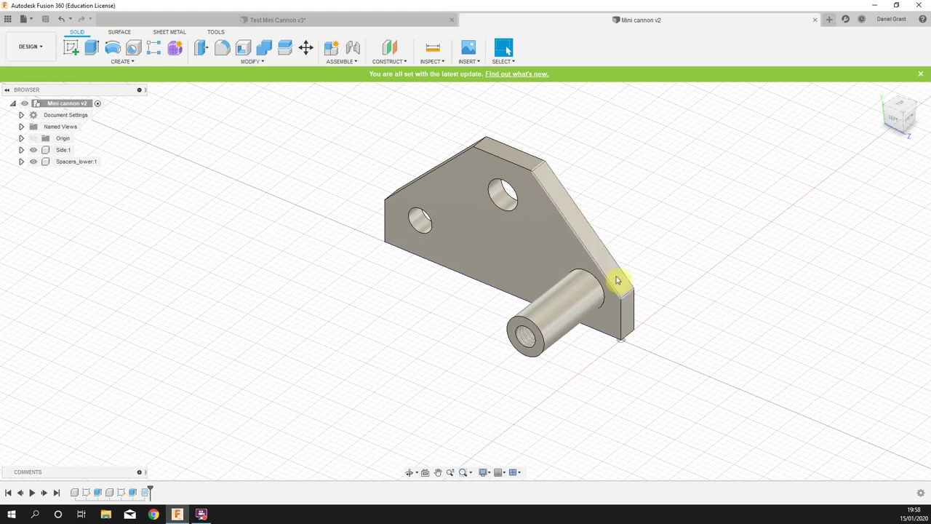
pyautogui.keyDown('shift'); pyautogui.moveTo(688, 216); pyautogui.dragTo(623, 259, button='middle'); pyautogui.keyUp('shift')
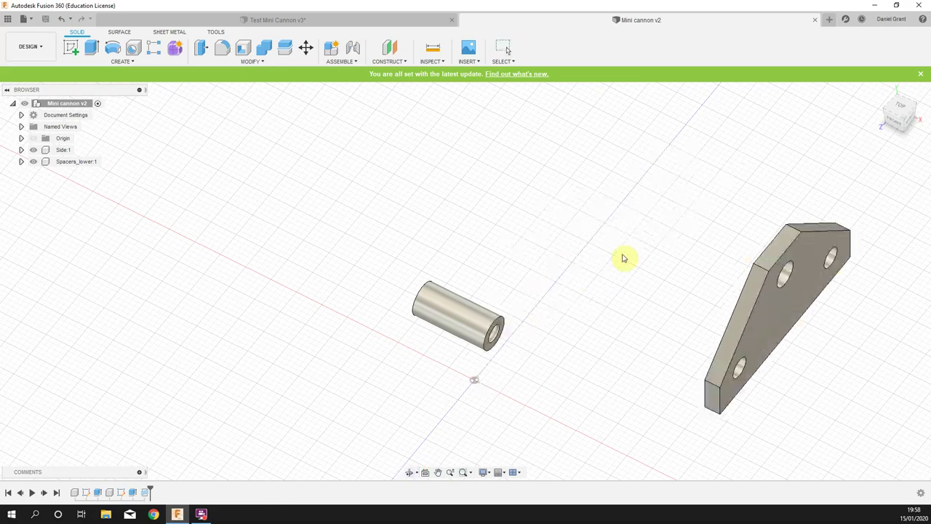
pyautogui.moveTo(790, 313); pyautogui.dragTo(613, 311)
pyautogui.moveTo(458, 316); pyautogui.dragTo(366, 238)
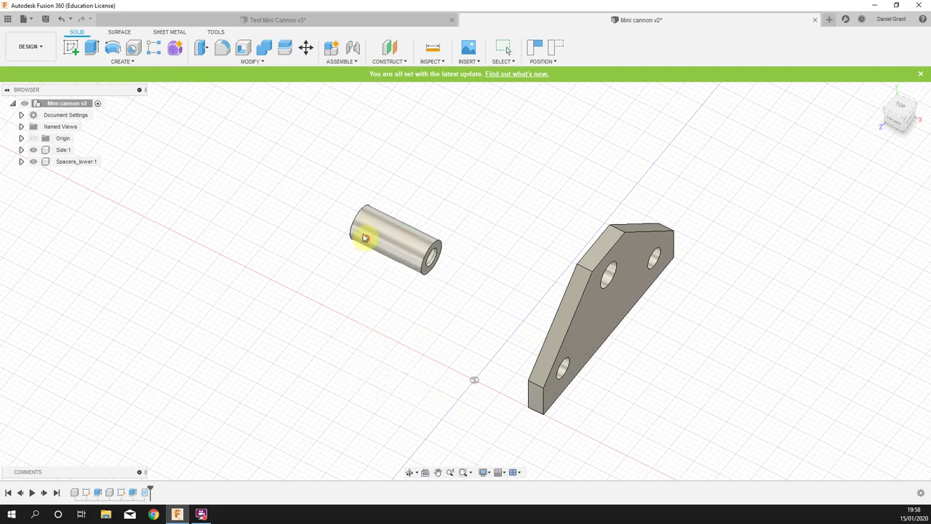
pyautogui.keyDown('shift'); pyautogui.moveTo(731, 337); pyautogui.dragTo(761, 318, button='middle'); pyautogui.keyUp('shift')
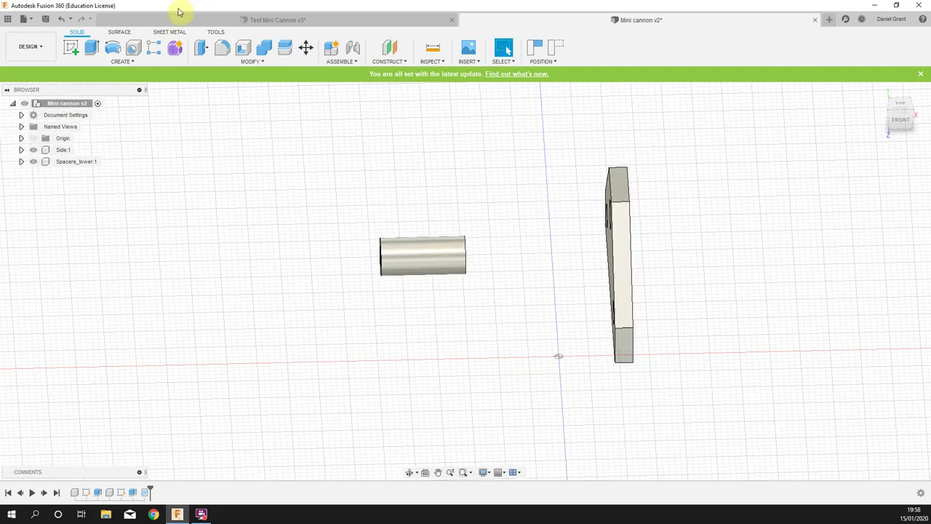
pyautogui.click(61, 19)
pyautogui.click(62, 19)
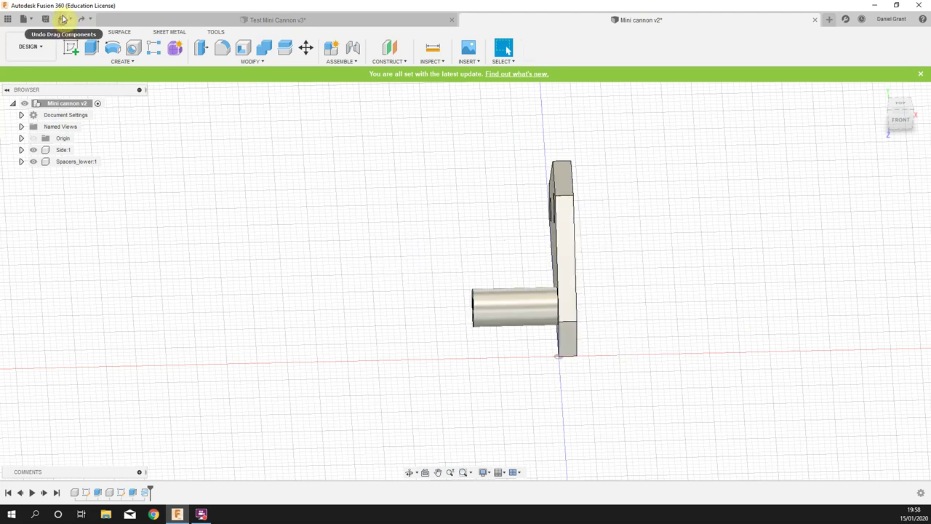
# Ground the side plate component so it stays fixed in the assembly
pyautogui.keyDown('shift'); pyautogui.moveTo(695, 250); pyautogui.dragTo(690, 231, button='middle'); pyautogui.keyUp('shift')
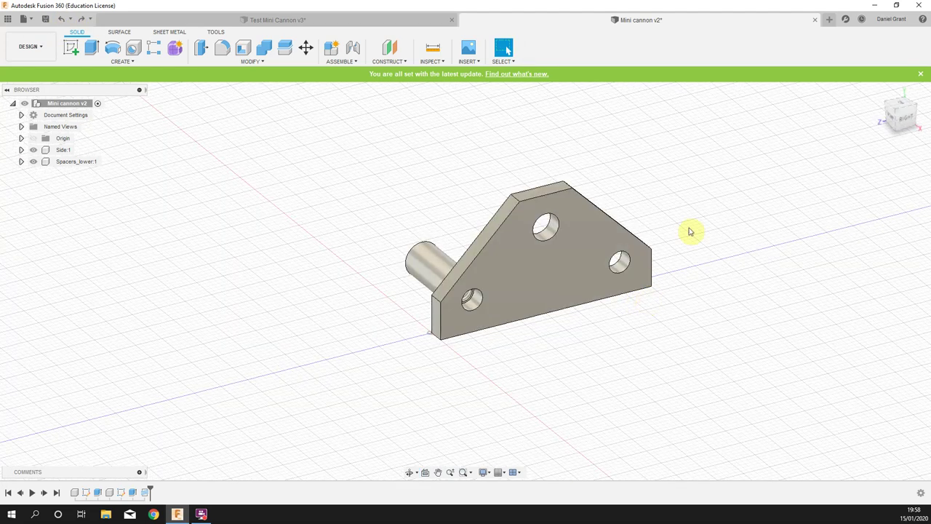
pyautogui.rightClick(58, 151)
pyautogui.click(87, 173)
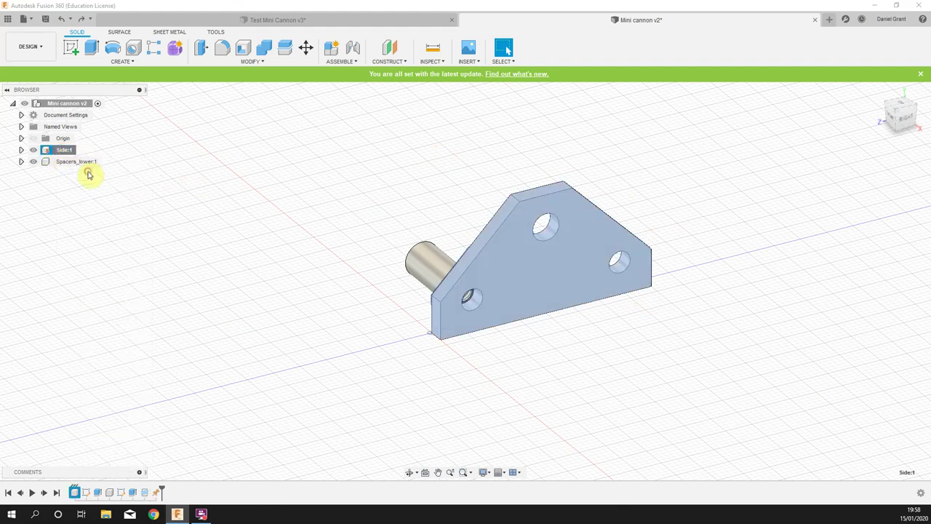
pyautogui.click(293, 316)
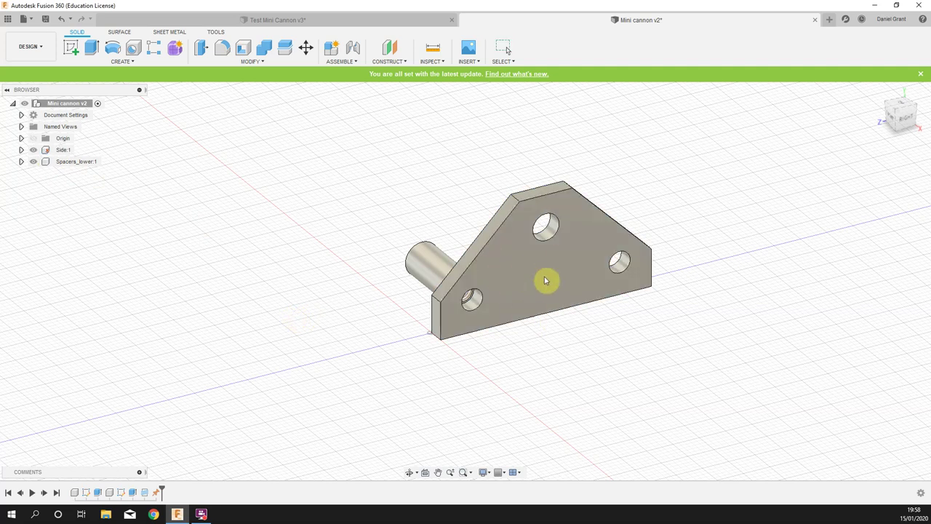
# Start a rigid joint with the centre of the lower spacer's threaded end, where it meets the side plate, as the first component's origin
pyautogui.keyDown('shift'); pyautogui.moveTo(541, 363); pyautogui.dragTo(740, 275, button='middle'); pyautogui.keyUp('shift')
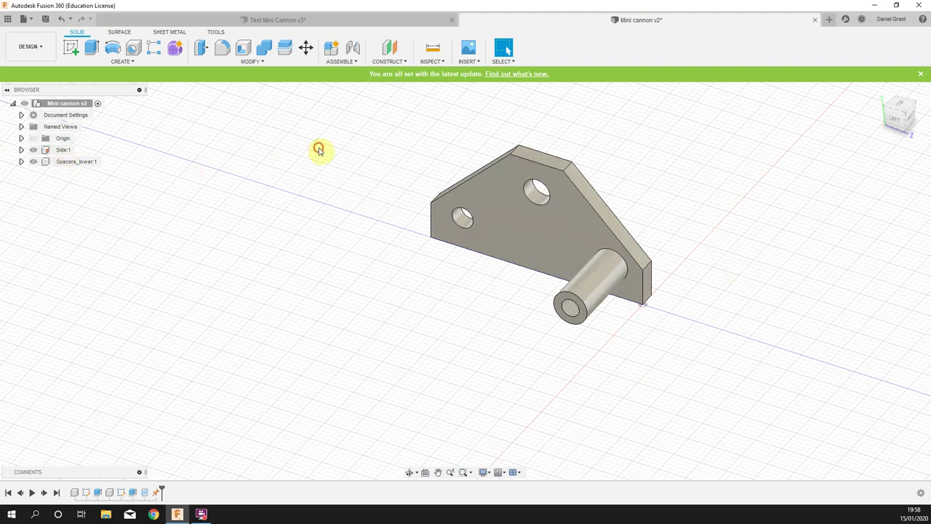
pyautogui.click(348, 60)
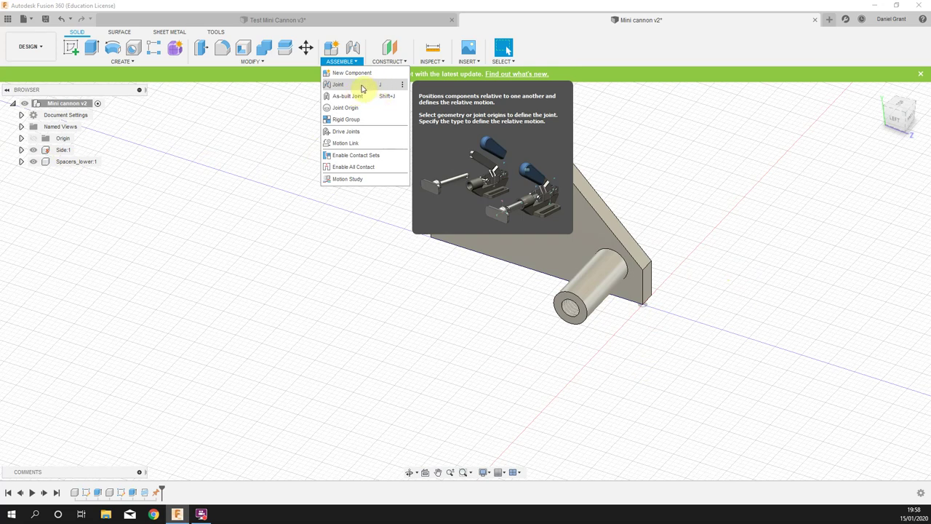
pyautogui.click(374, 88)
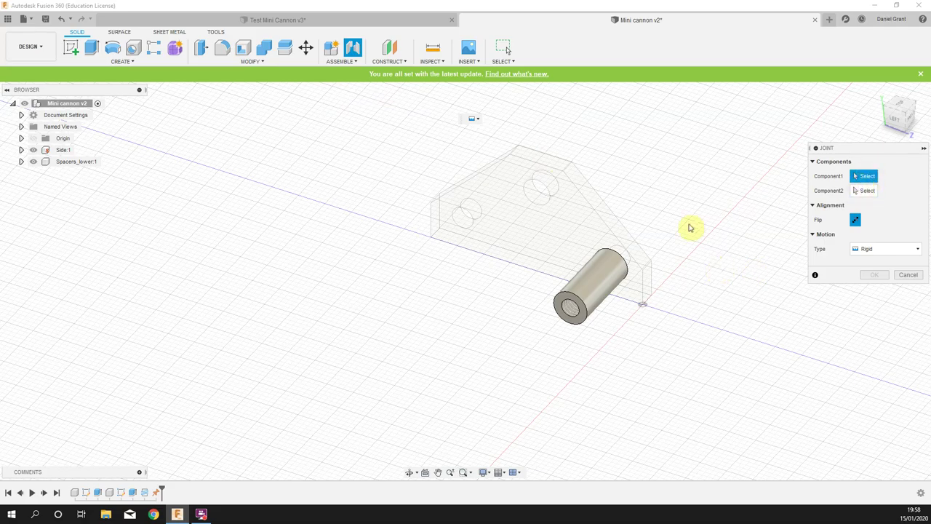
pyautogui.keyDown('shift'); pyautogui.moveTo(647, 237); pyautogui.dragTo(547, 219, button='middle'); pyautogui.keyUp('shift')
pyautogui.keyDown('shift'); pyautogui.moveTo(634, 255); pyautogui.dragTo(683, 257, button='middle'); pyautogui.keyUp('shift')
pyautogui.scroll(3, 512, 270)
pyautogui.scroll(-4, 415, 245)
pyautogui.scroll(-1, 234, 250)
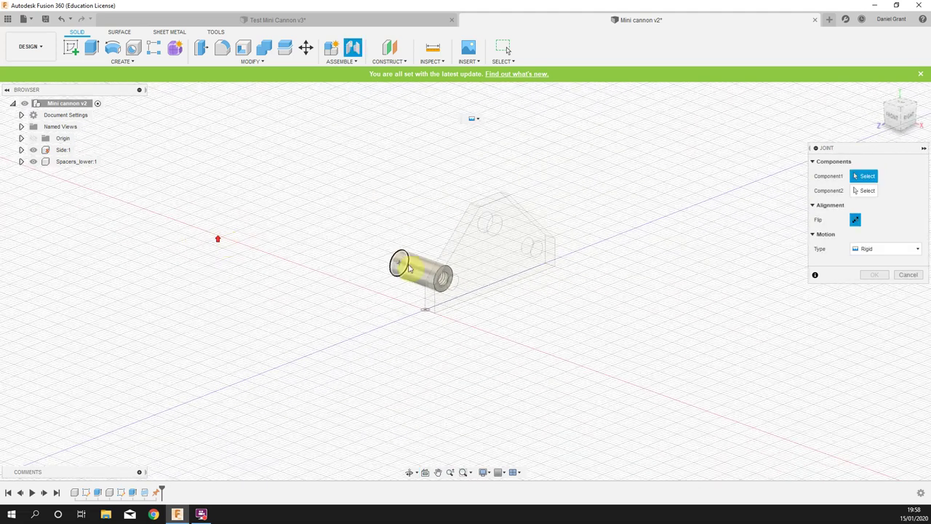
pyautogui.moveTo(754, 293); pyautogui.dragTo(614, 286, button='middle')
pyautogui.scroll(-1, 613, 286)
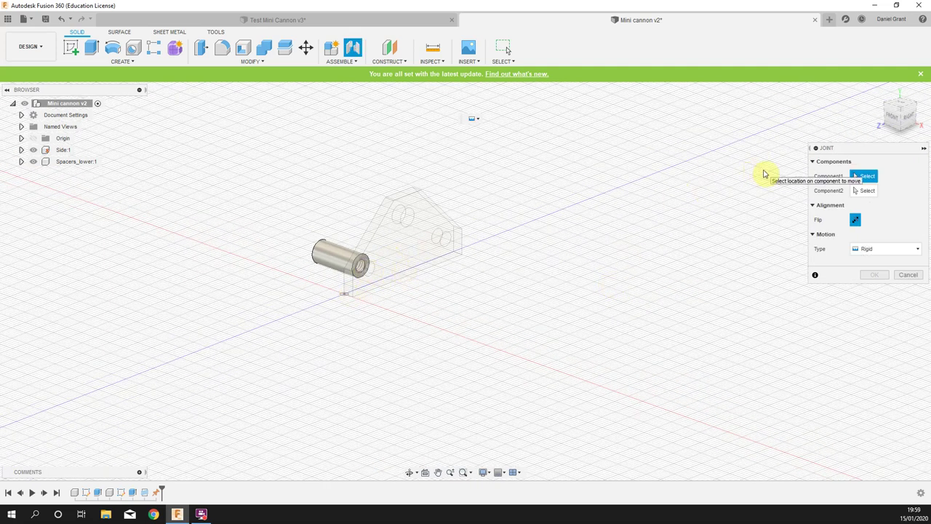
pyautogui.scroll(3, 765, 174)
pyautogui.scroll(-3, 593, 208)
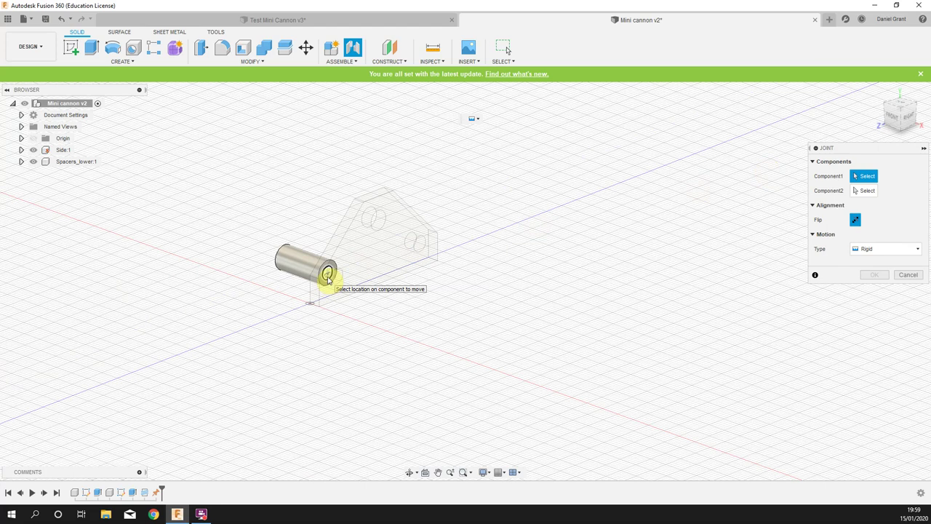
pyautogui.scroll(5, 328, 279)
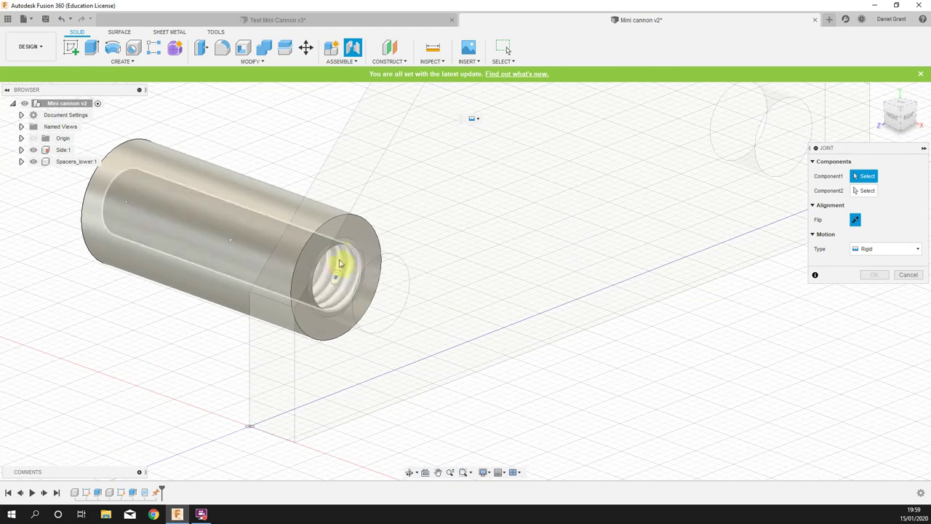
pyautogui.moveTo(358, 254)
pyautogui.keyDown('shift'); pyautogui.mouseDown(button='middle')
pyautogui.moveTo(370, 270)
pyautogui.moveTo(353, 259)
pyautogui.mouseUp(button='middle'); pyautogui.keyUp('shift')
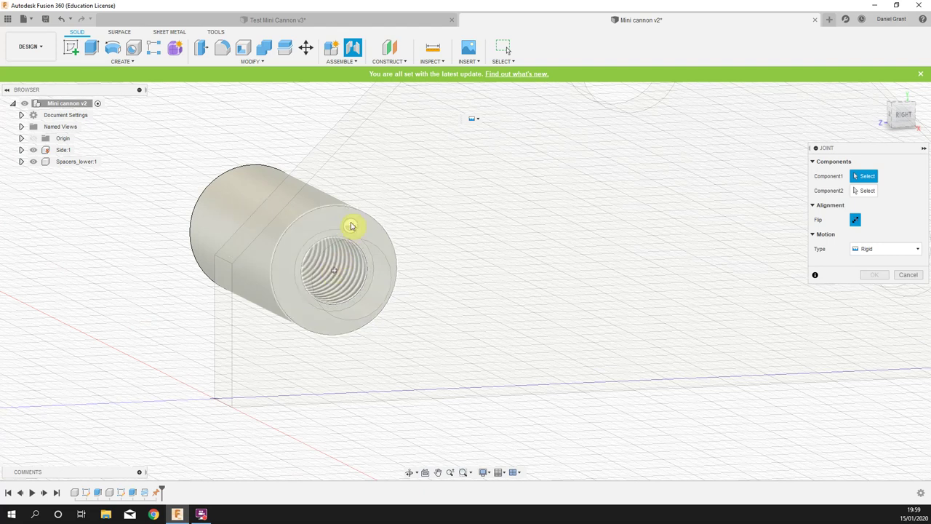
pyautogui.keyDown('shift'); pyautogui.moveTo(356, 228); pyautogui.dragTo(368, 243, button='middle'); pyautogui.keyUp('shift')
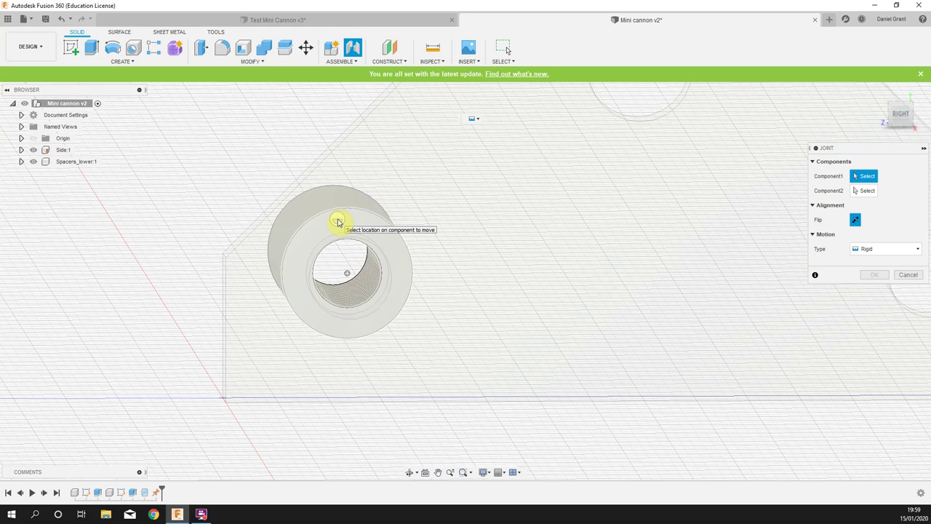
pyautogui.keyDown('shift'); pyautogui.moveTo(407, 235); pyautogui.dragTo(412, 235, button='middle'); pyautogui.keyUp('shift')
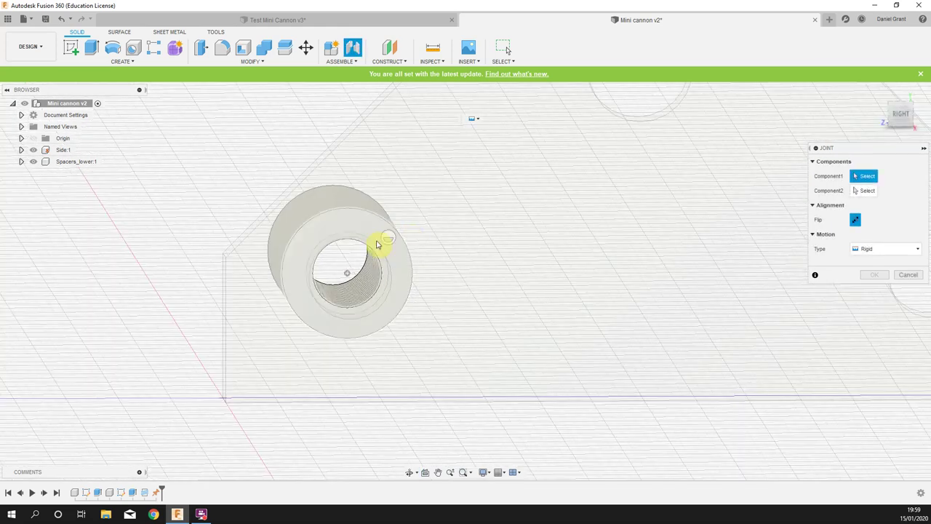
pyautogui.keyDown('shift'); pyautogui.moveTo(376, 302); pyautogui.dragTo(310, 283, button='middle'); pyautogui.keyUp('shift')
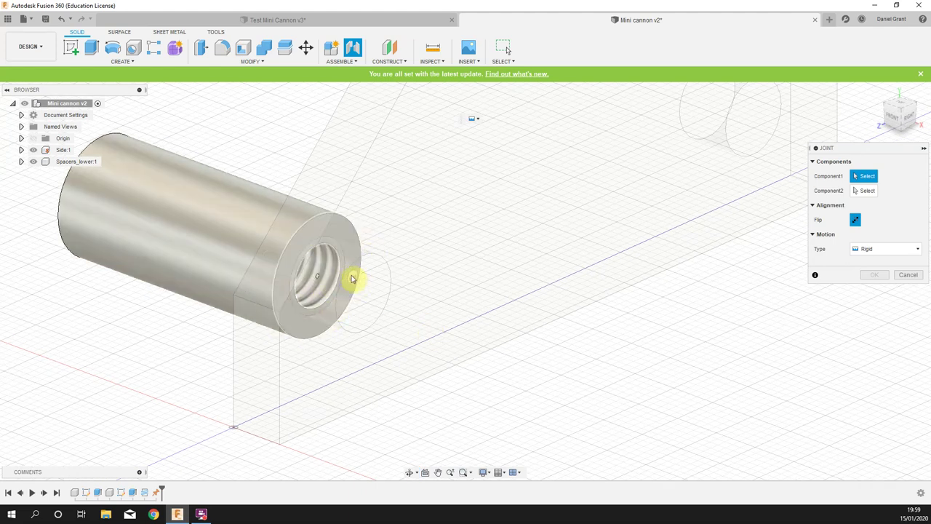
pyautogui.moveTo(349, 270)
pyautogui.keyDown('shift'); pyautogui.mouseDown(button='middle')
pyautogui.moveTo(393, 295)
pyautogui.moveTo(349, 274)
pyautogui.moveTo(357, 274)
pyautogui.mouseUp(button='middle'); pyautogui.keyUp('shift')
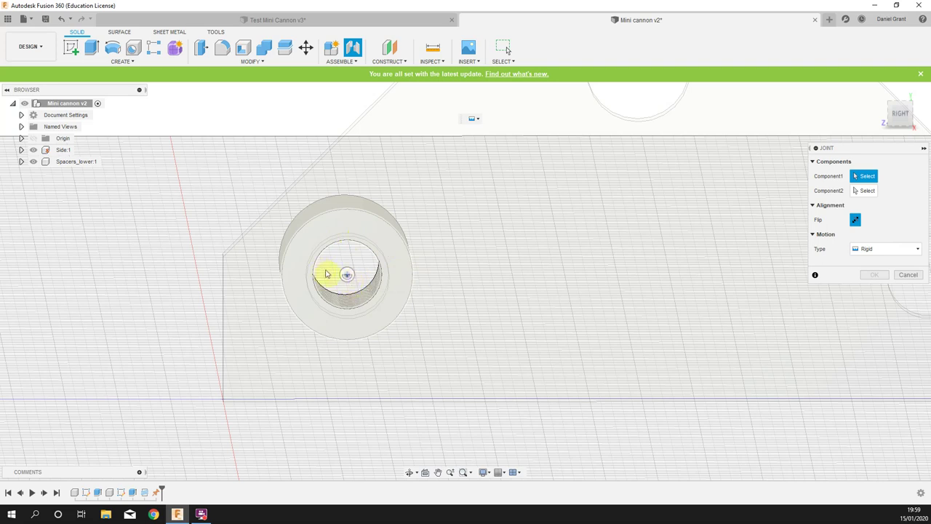
pyautogui.click(328, 273)
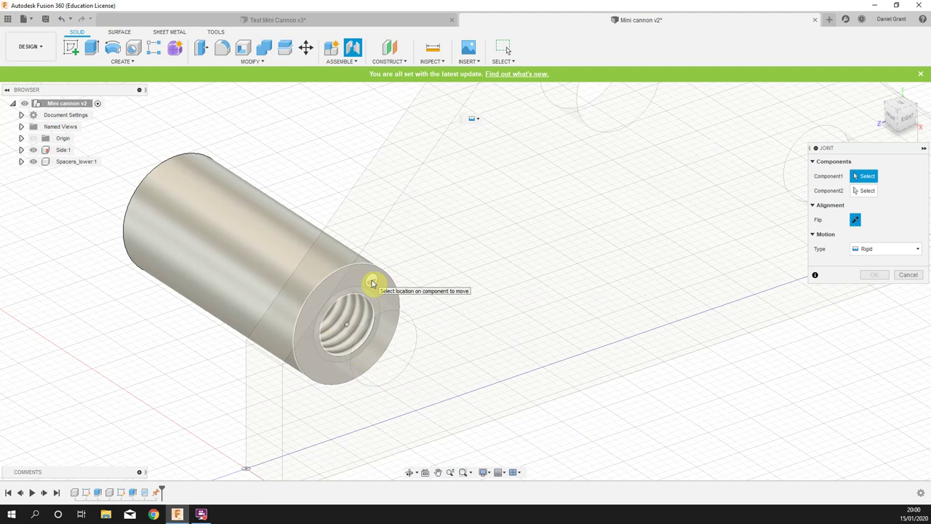
pyautogui.click(346, 325)
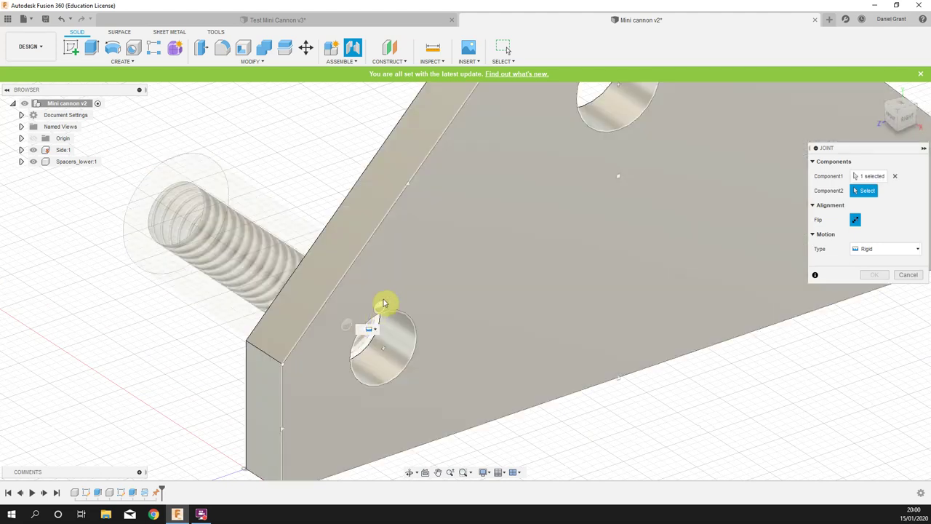
# Complete the rigid joint at the centre of the side plate's matching lower hole on the spacer side, with zero angle and offsets
pyautogui.scroll(-5, 368, 308)
pyautogui.keyDown('shift'); pyautogui.moveTo(271, 269); pyautogui.dragTo(343, 269, button='middle'); pyautogui.keyUp('shift')
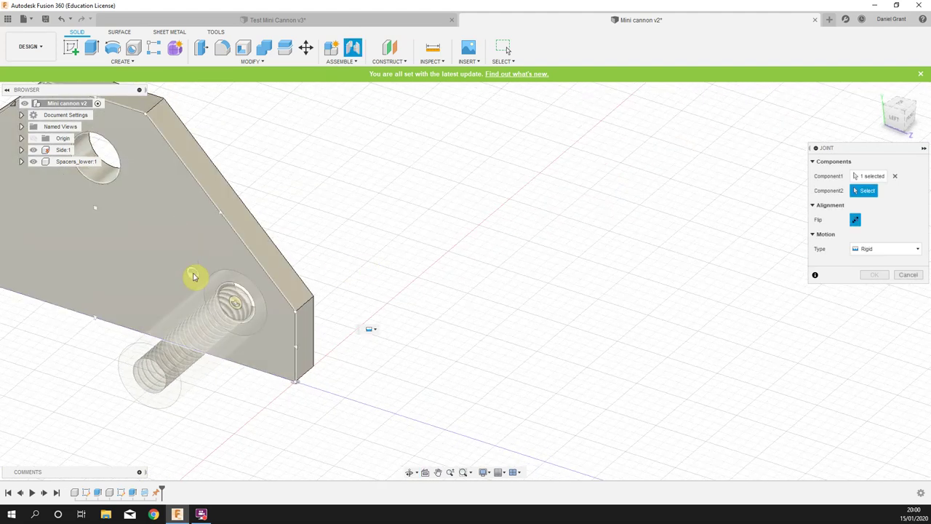
pyautogui.keyDown('shift'); pyautogui.moveTo(245, 262); pyautogui.dragTo(222, 243, button='middle'); pyautogui.keyUp('shift')
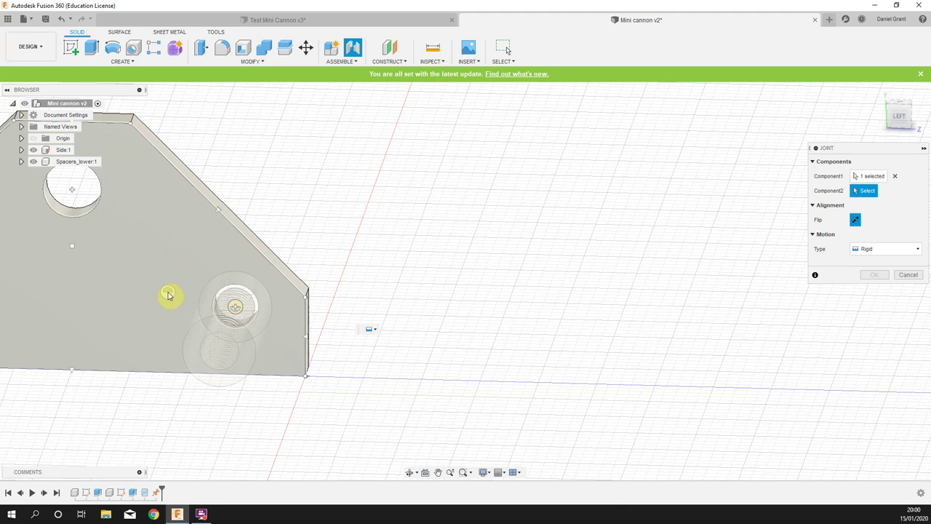
pyautogui.click(235, 307)
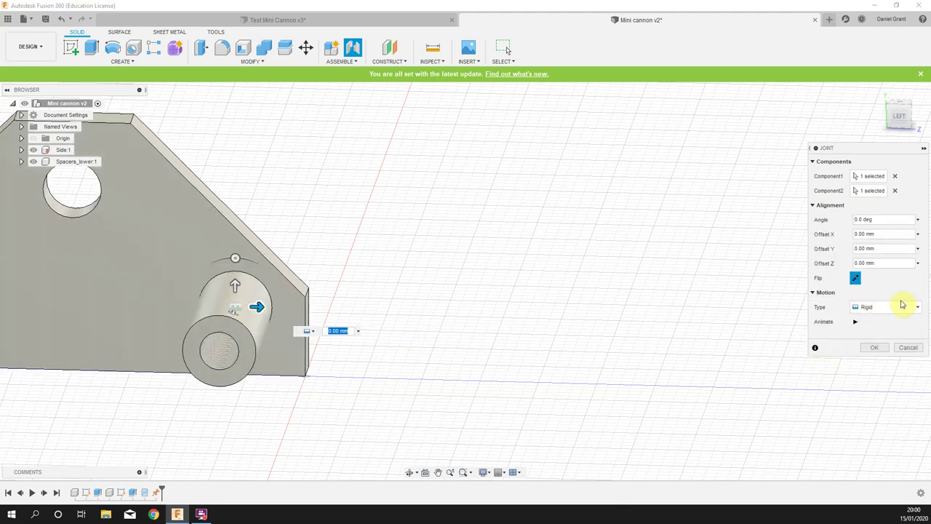
pyautogui.moveTo(386, 264); pyautogui.dragTo(578, 278, button='middle')
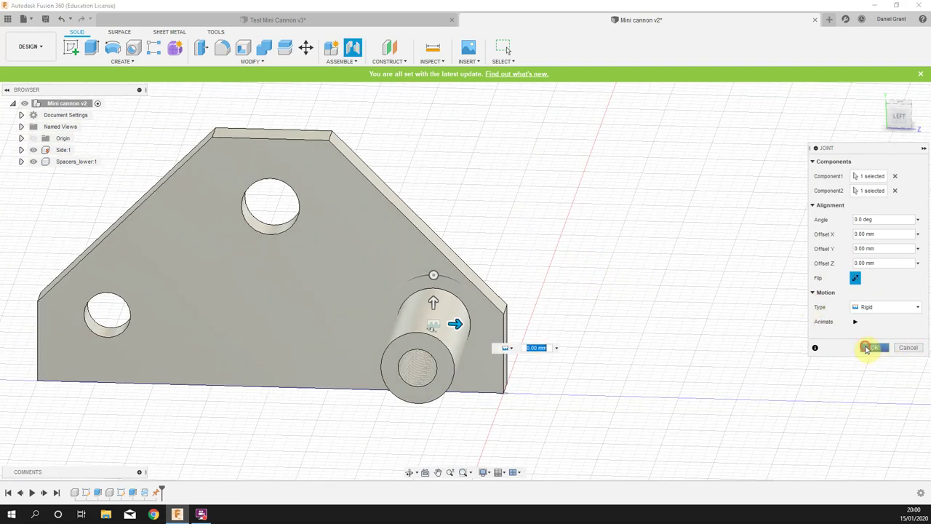
pyautogui.click(865, 348)
# Copy the lower spacer, paste a linked instance into the top-level assembly, and move it -47 mm along Z, clear of the side plate
pyautogui.scroll(-3, 633, 305)
pyautogui.keyDown('shift'); pyautogui.moveTo(625, 318); pyautogui.dragTo(662, 323, button='middle'); pyautogui.keyUp('shift')
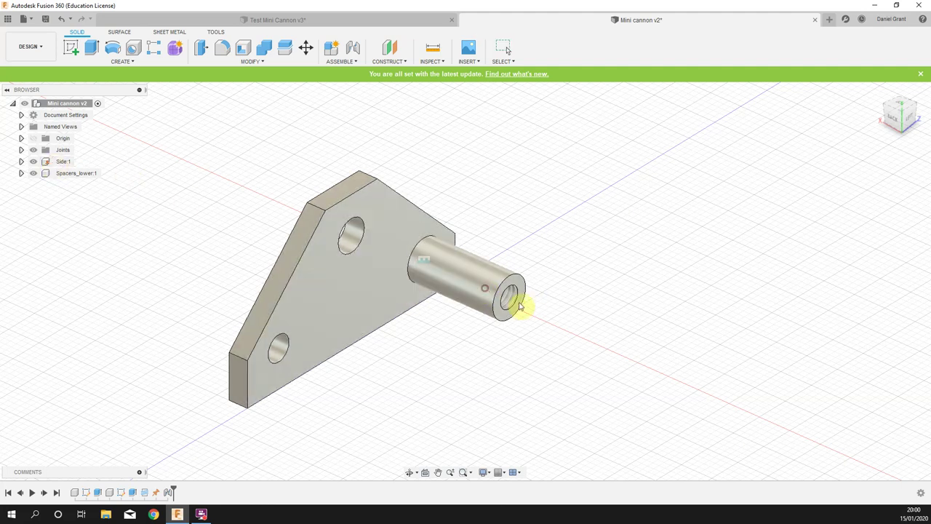
pyautogui.moveTo(240, 229); pyautogui.dragTo(277, 226, button='middle')
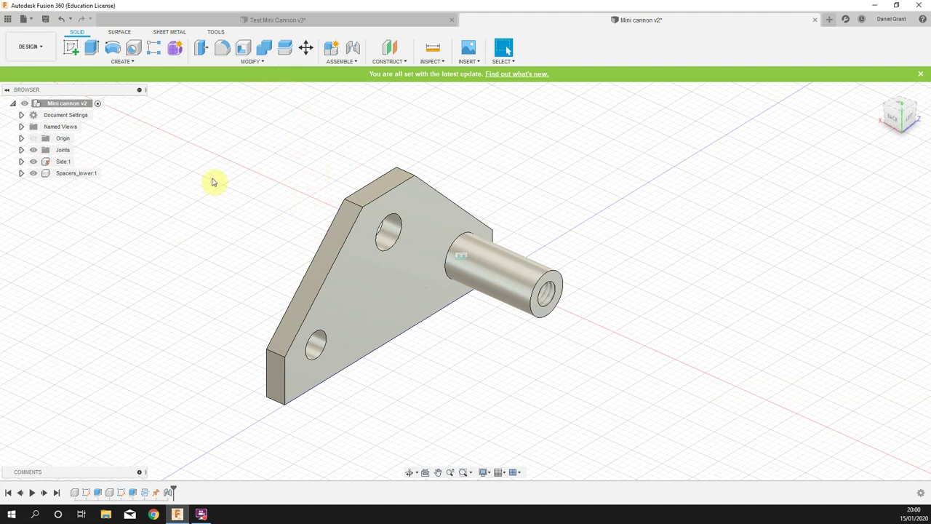
pyautogui.rightClick(86, 178)
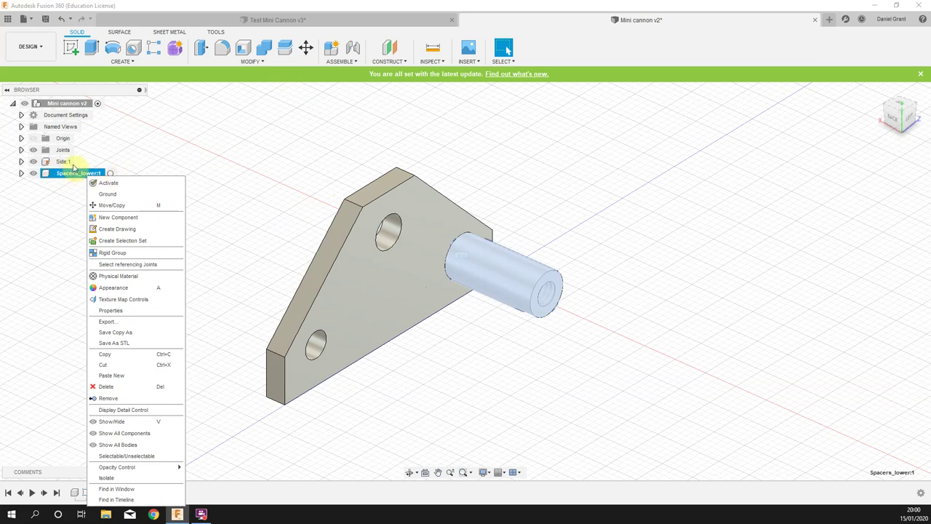
pyautogui.click(116, 355)
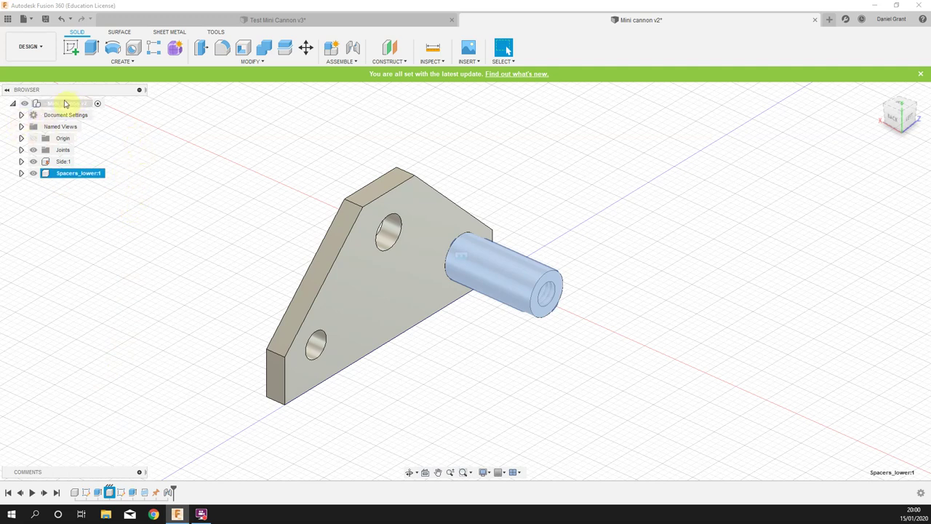
pyautogui.rightClick(62, 104)
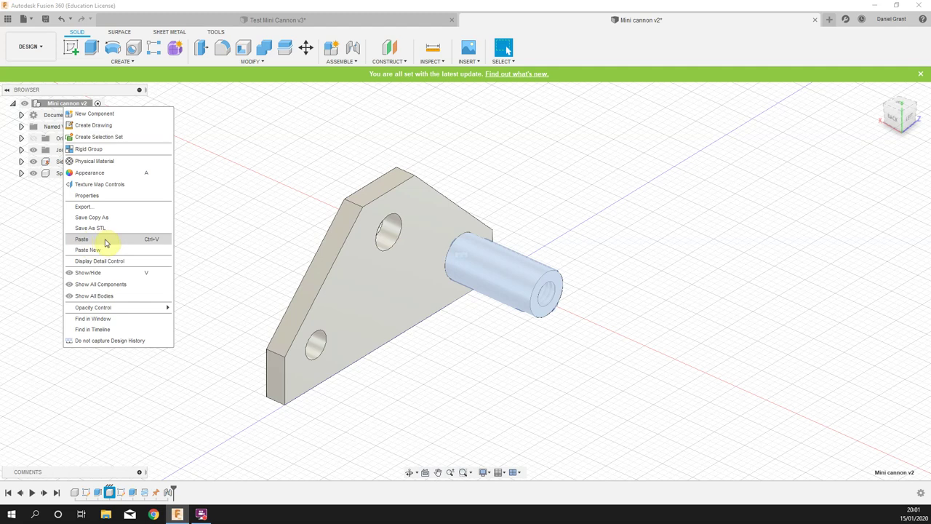
pyautogui.click(105, 240)
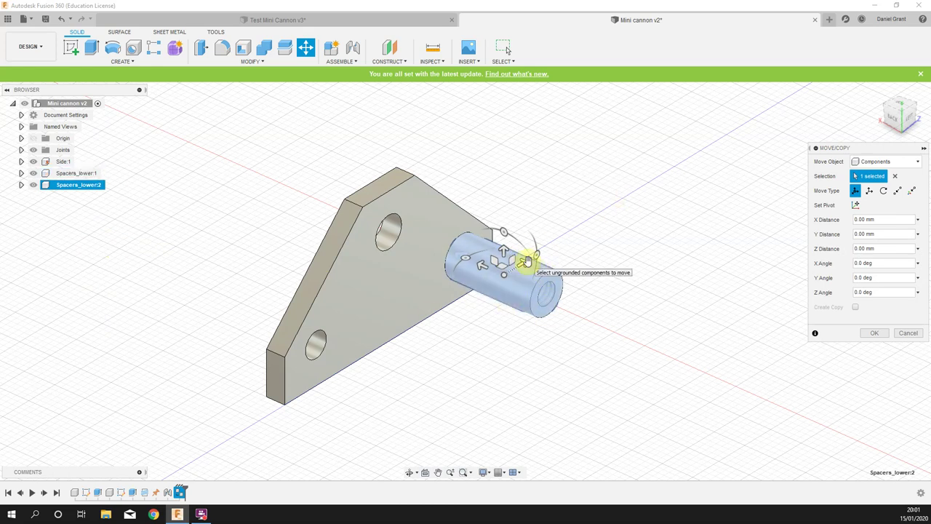
pyautogui.moveTo(526, 260); pyautogui.dragTo(376, 337)
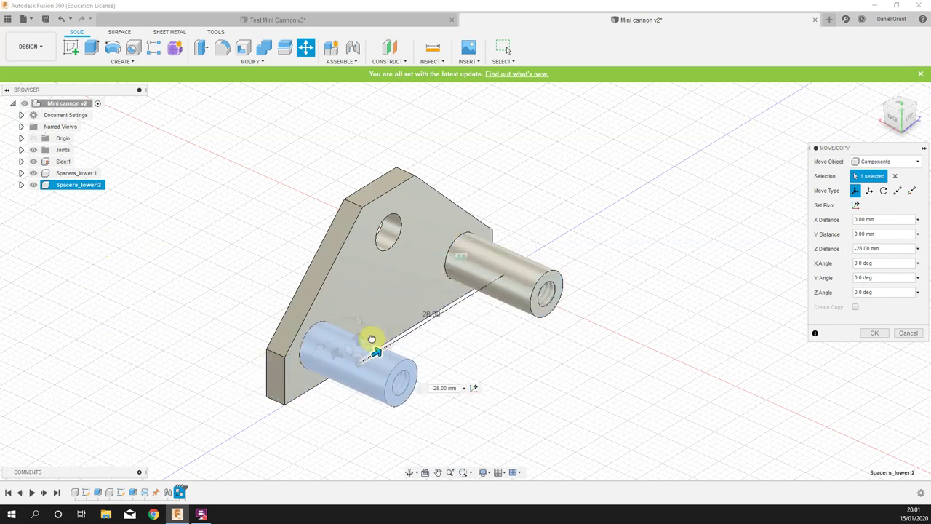
pyautogui.moveTo(371, 339); pyautogui.dragTo(264, 387)
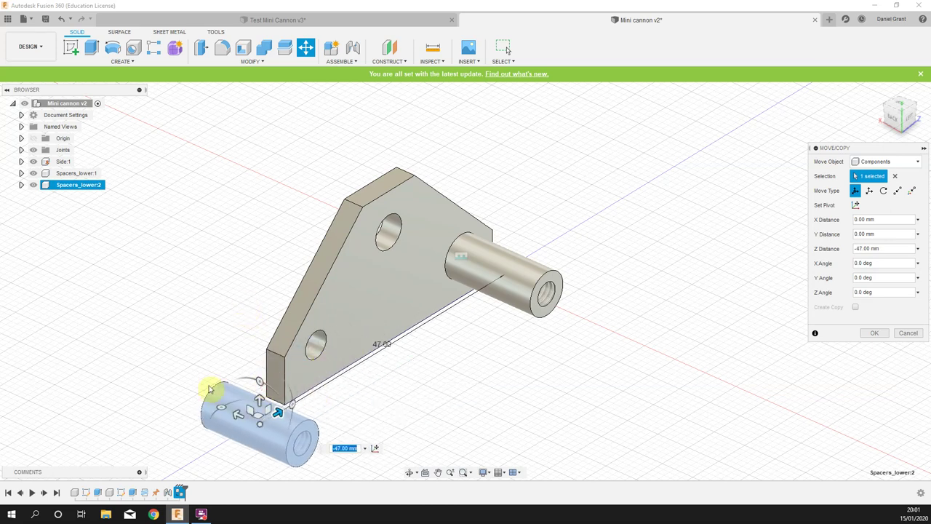
pyautogui.moveTo(154, 351); pyautogui.dragTo(156, 239, button='middle')
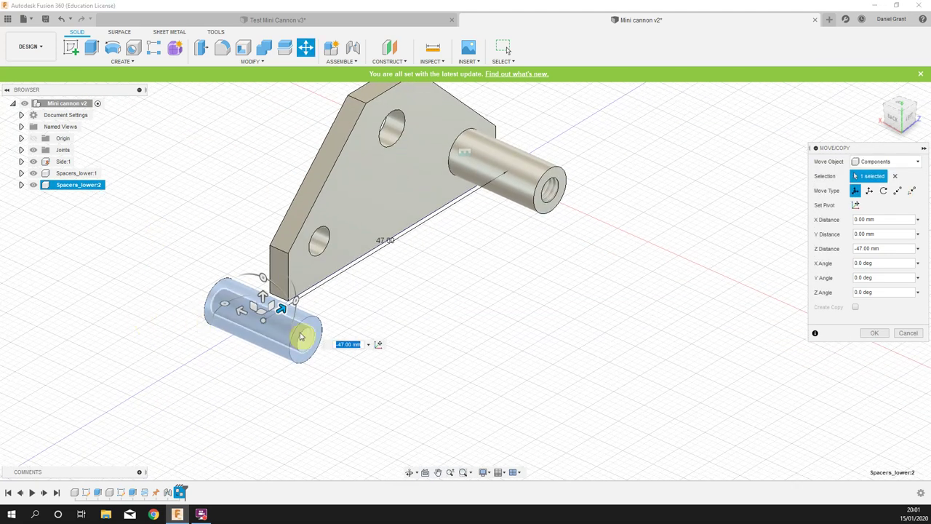
pyautogui.click(873, 333)
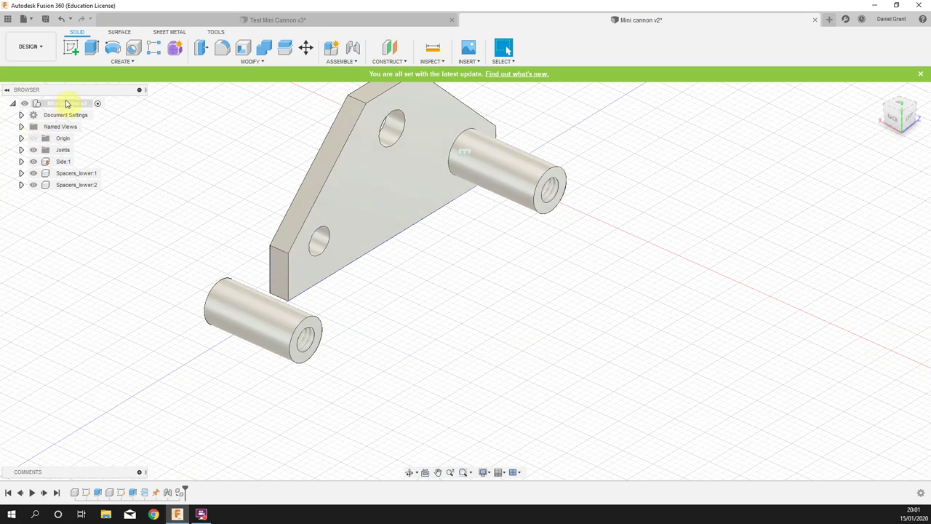
# Paste the copied spacer into the top-level assembly as a new independent component and place it in negative Z beyond the second spacer
pyautogui.moveTo(167, 150); pyautogui.dragTo(239, 211, button='middle')
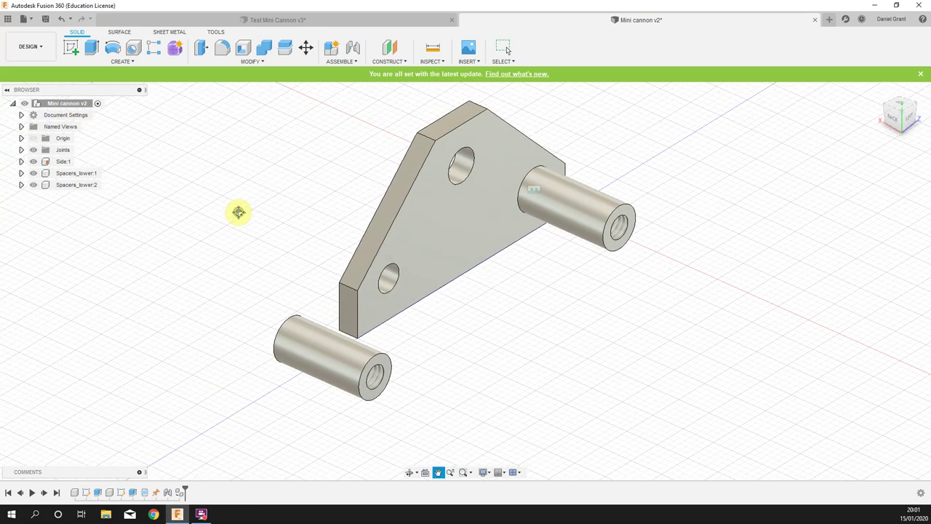
pyautogui.rightClick(69, 104)
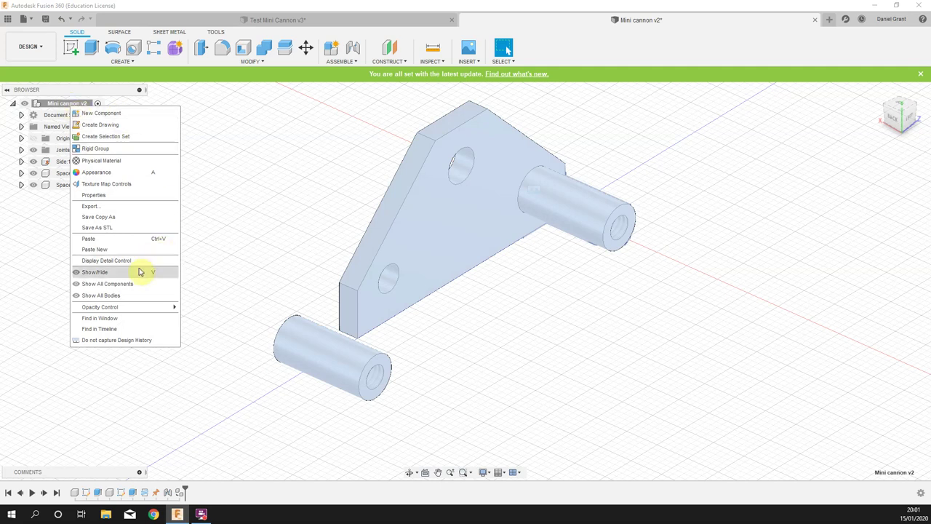
pyautogui.click(124, 249)
pyautogui.moveTo(595, 195); pyautogui.dragTo(235, 374)
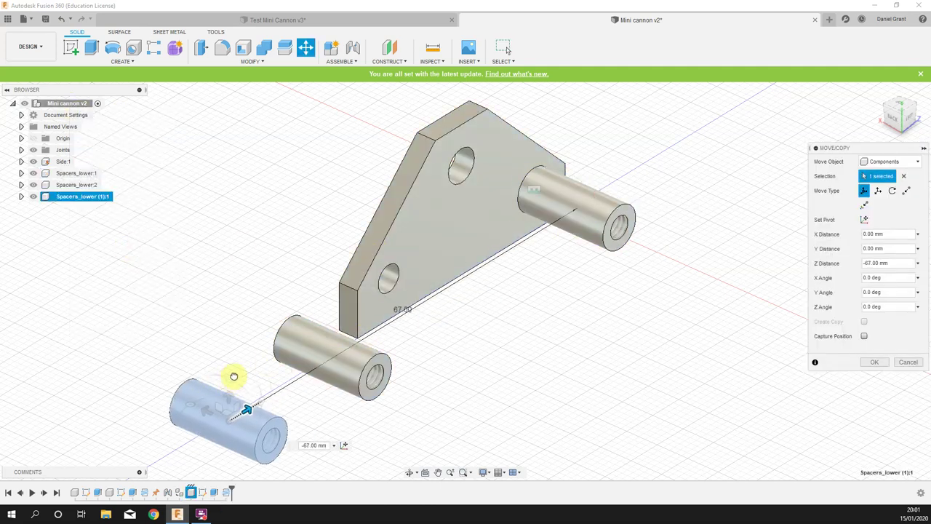
pyautogui.click(873, 363)
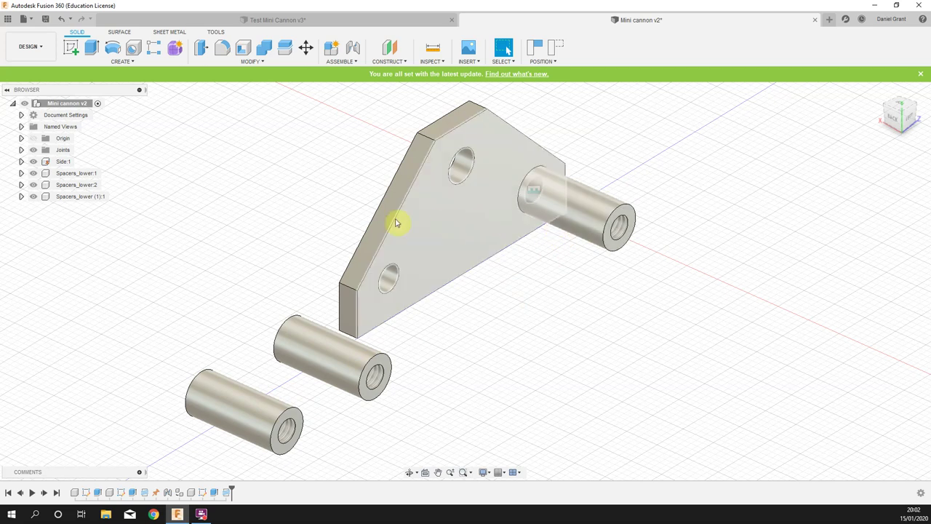
# Activate the original lower spacer, edit its extrusion to a distance of 41 mm, and reactivate the top-level assembly
pyautogui.click(109, 174)
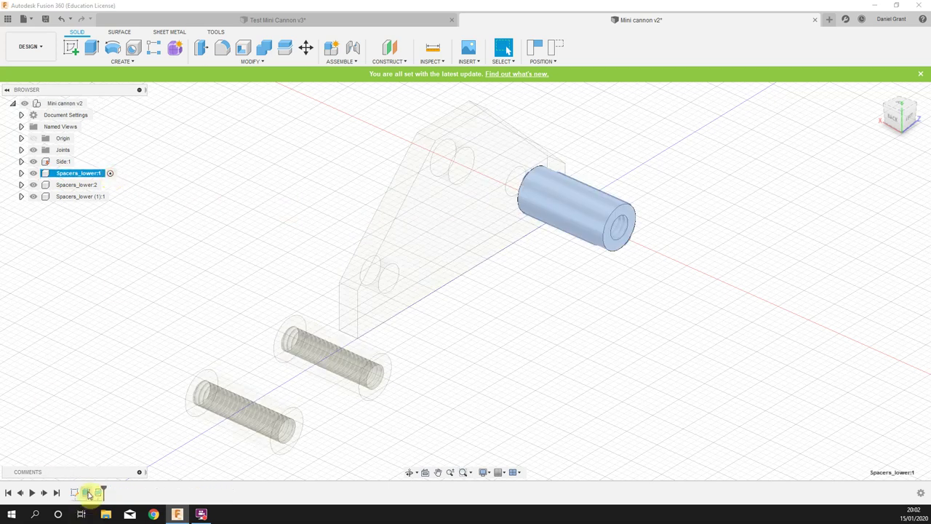
pyautogui.click(87, 492)
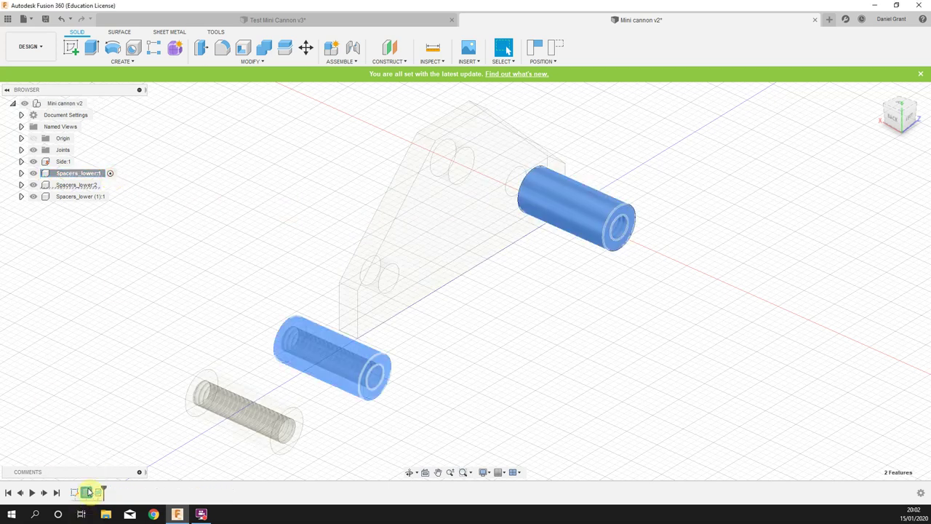
pyautogui.rightClick(87, 492)
pyautogui.click(116, 412)
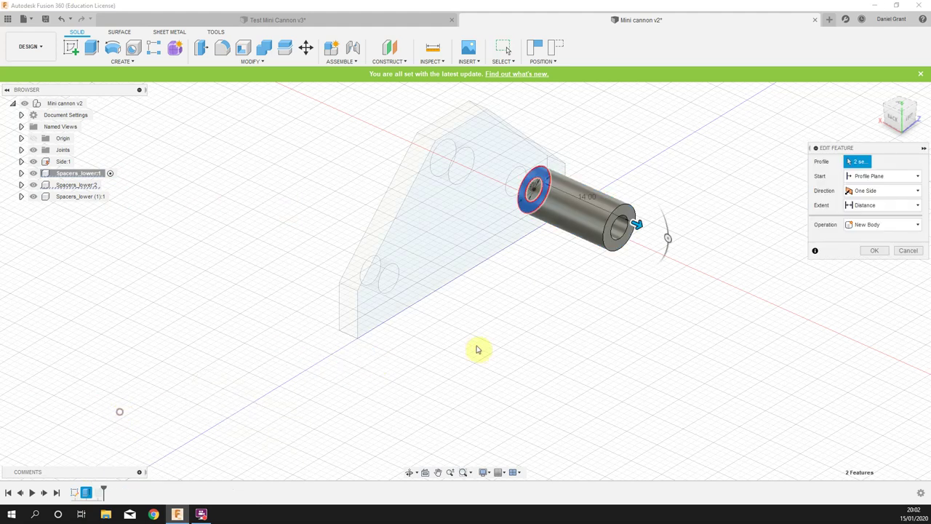
pyautogui.moveTo(640, 222); pyautogui.dragTo(797, 298)
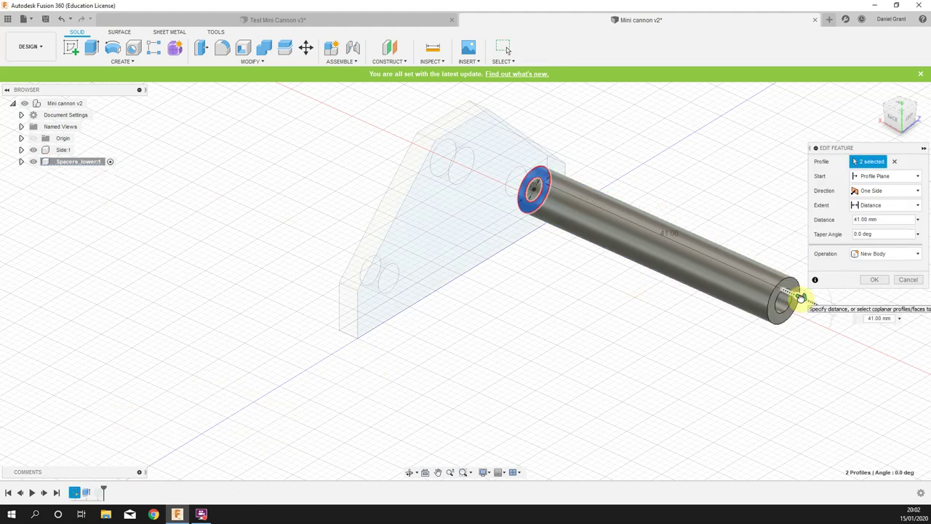
pyautogui.click(883, 280)
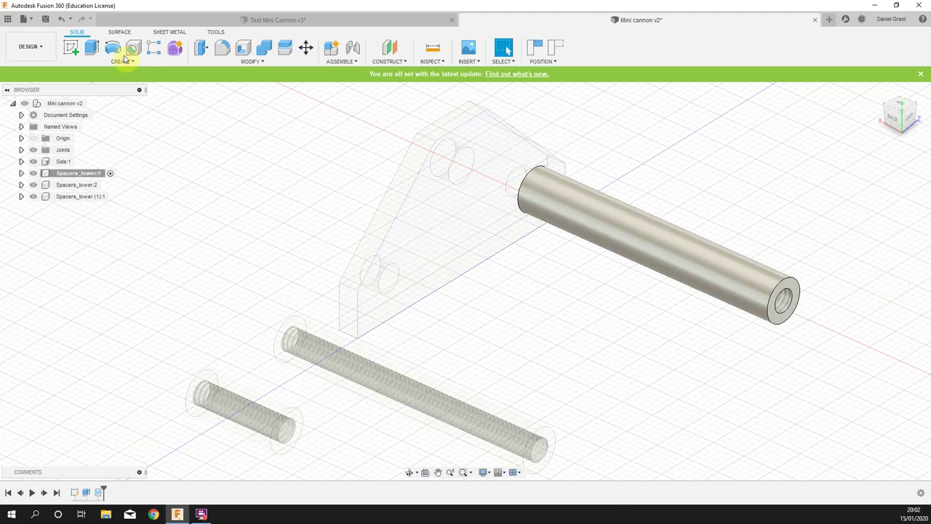
pyautogui.click(94, 103)
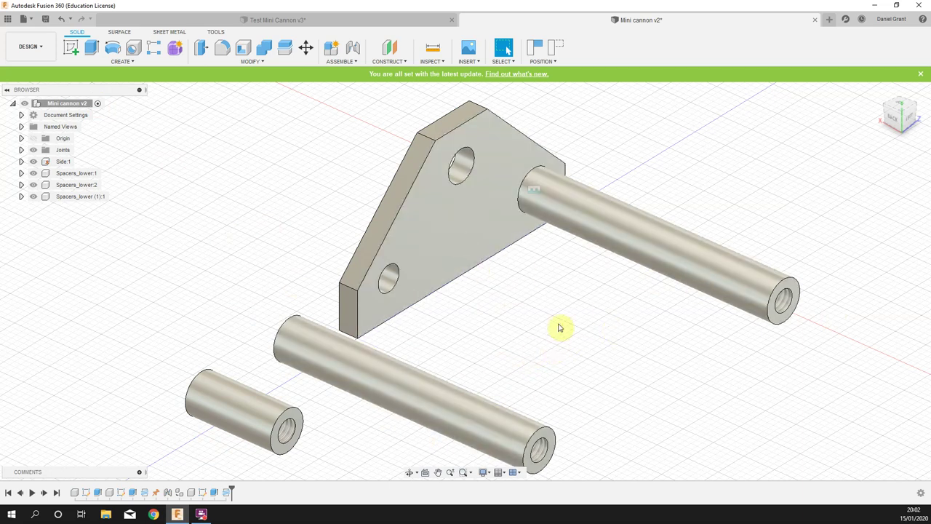
# Undo the spacer's extrusion change and the pasting of the independent spacer copy
pyautogui.click(62, 19)
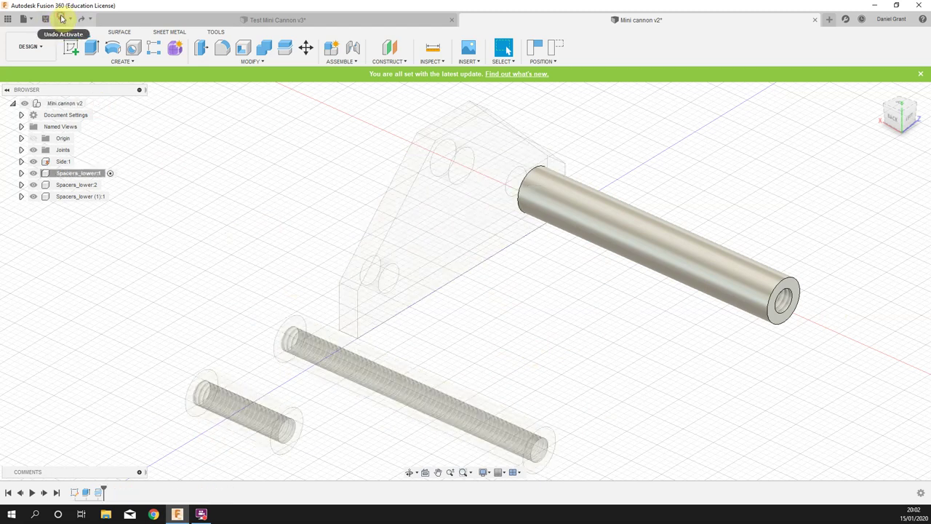
pyautogui.click(62, 19)
pyautogui.click(62, 19)
pyautogui.click(62, 18)
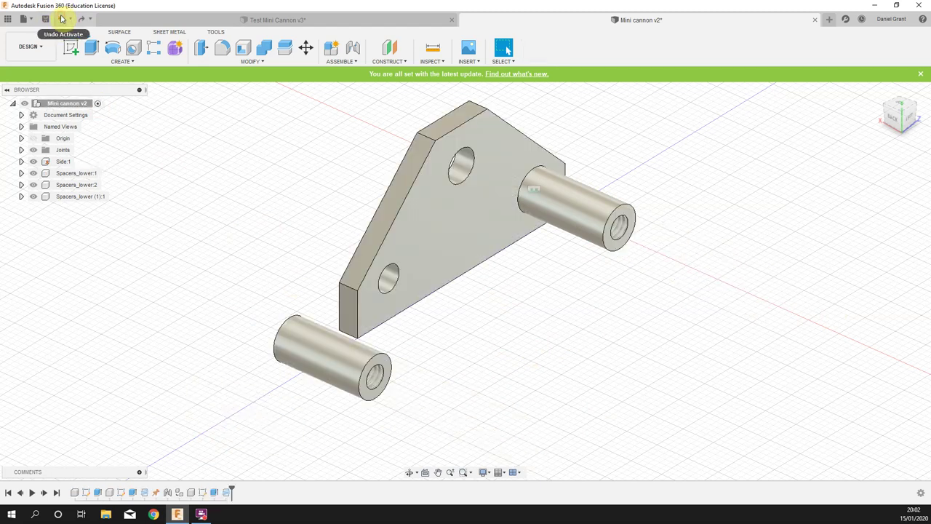
pyautogui.click(62, 19)
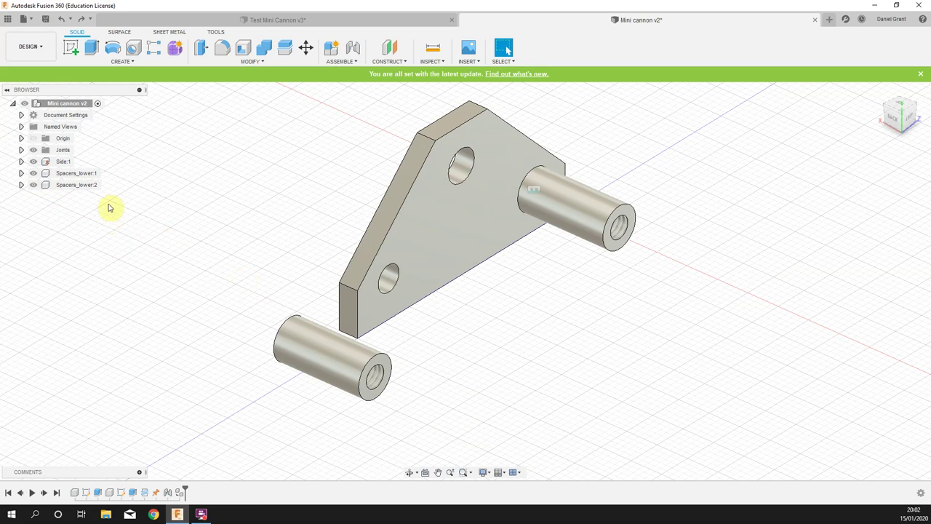
# Create a rigid joint from the centre of the second spacer's threaded end to the side plate's free lower hole, with zero angle and offsets
pyautogui.scroll(-1, 194, 225)
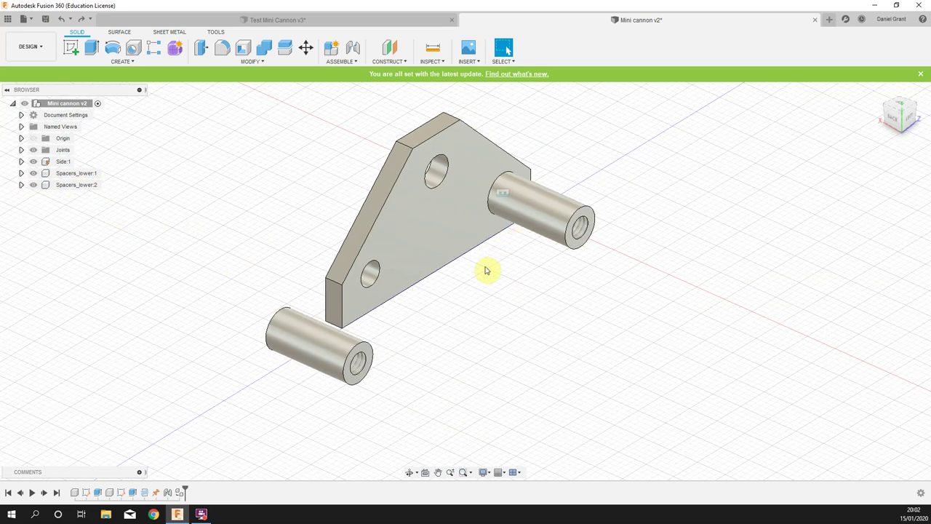
pyautogui.press('j')
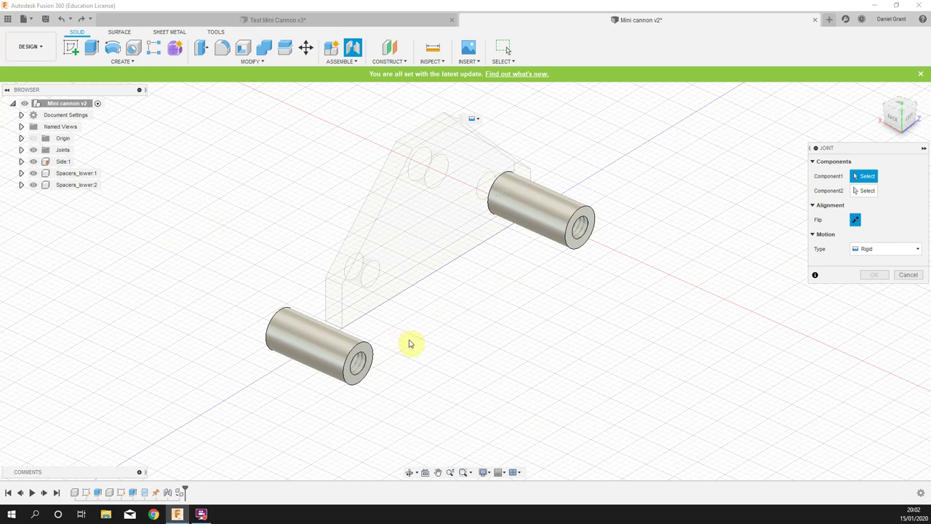
pyautogui.keyDown('shift'); pyautogui.moveTo(418, 349); pyautogui.dragTo(497, 327, button='middle'); pyautogui.keyUp('shift')
pyautogui.scroll(4, 553, 312)
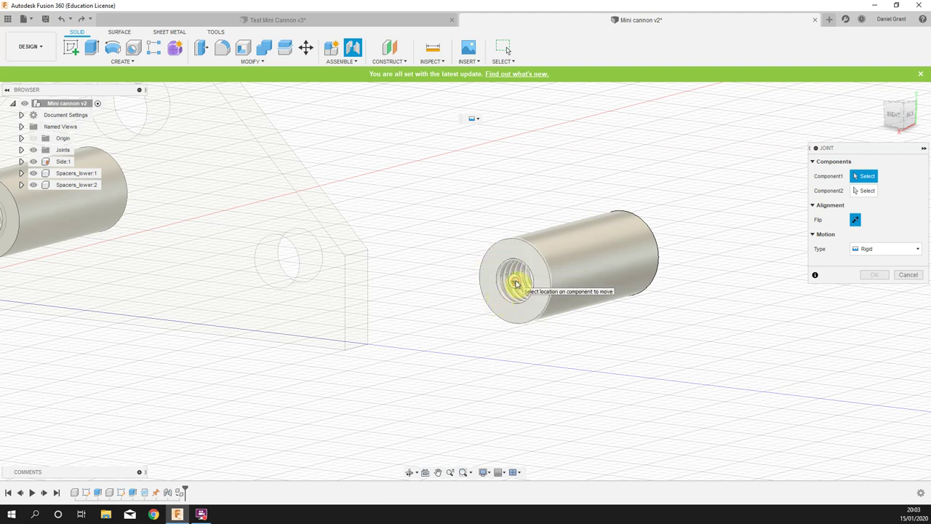
pyautogui.click(515, 284)
pyautogui.keyDown('shift'); pyautogui.moveTo(478, 202); pyautogui.dragTo(81, 277, button='middle'); pyautogui.keyUp('shift')
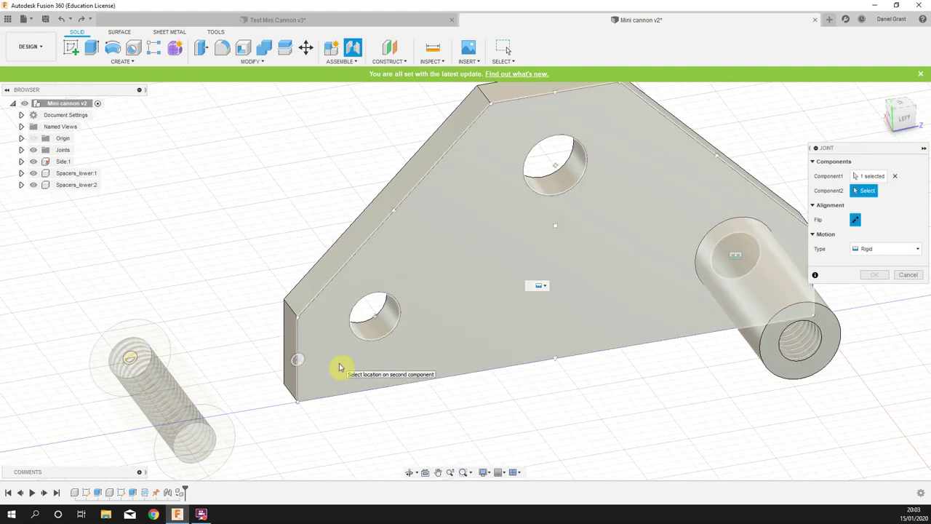
pyautogui.click(375, 324)
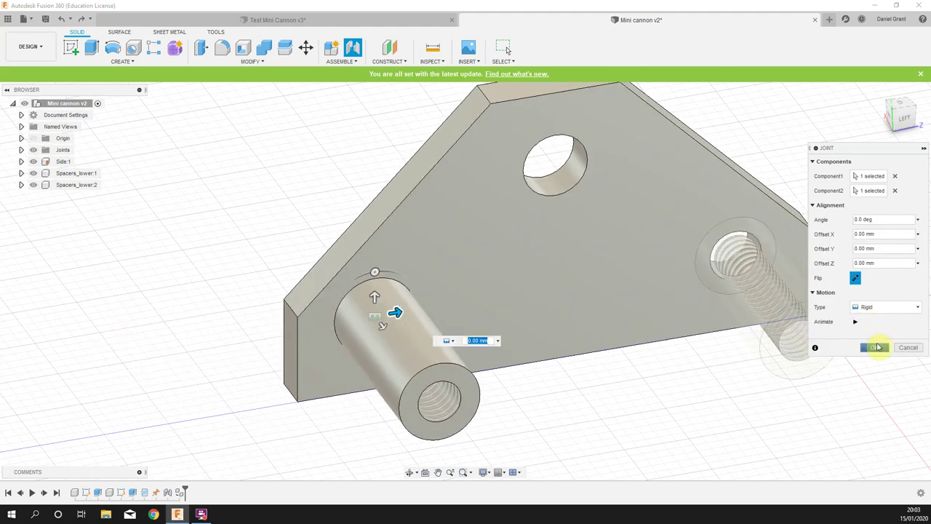
pyautogui.click(873, 348)
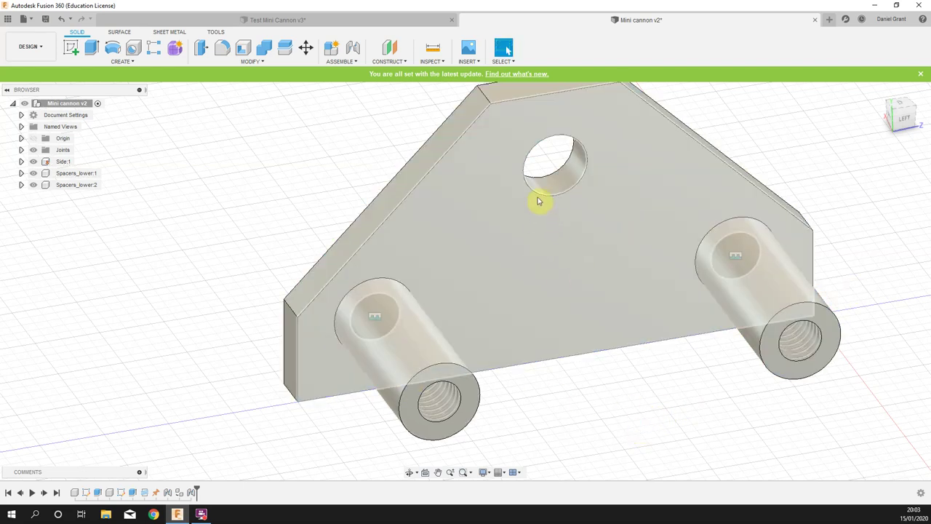
# Copy the side plate and paste it as a linked instance into the top-level assembly
pyautogui.rightClick(61, 168)
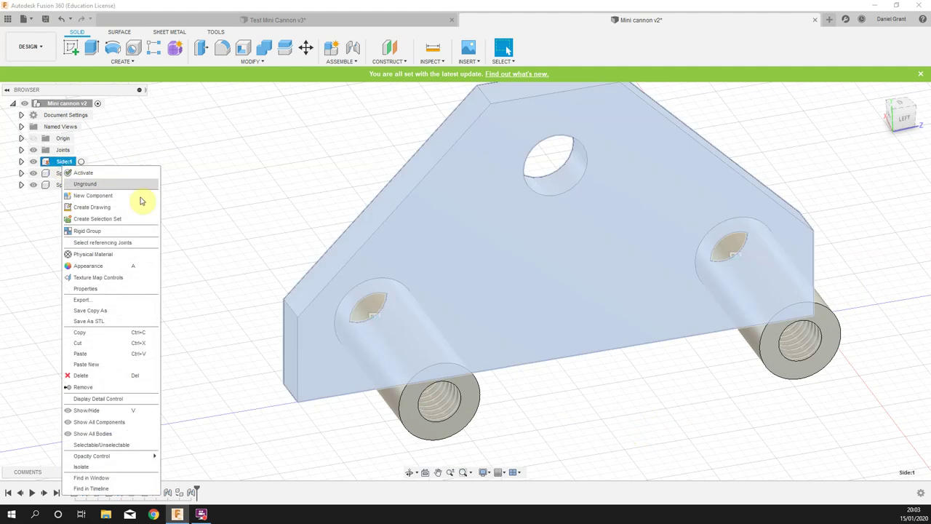
pyautogui.click(116, 336)
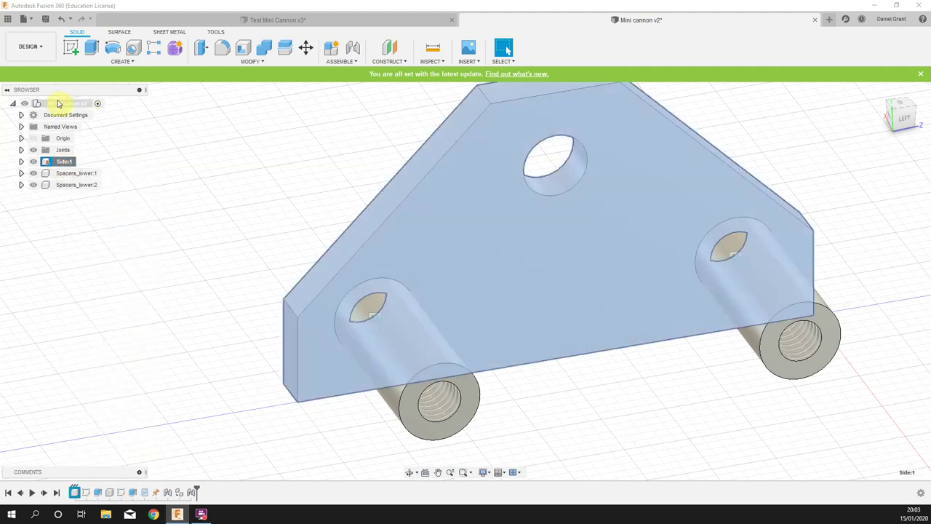
pyautogui.click(60, 103)
pyautogui.rightClick(57, 104)
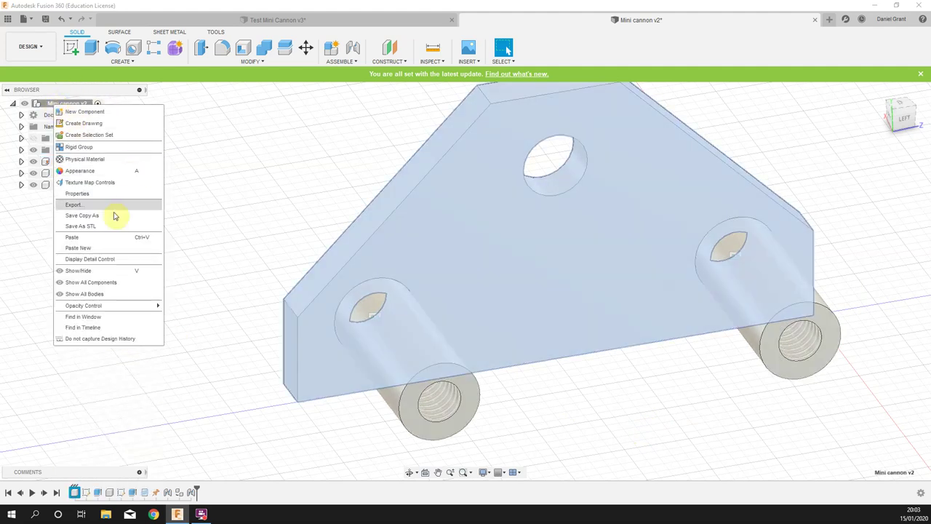
pyautogui.click(80, 237)
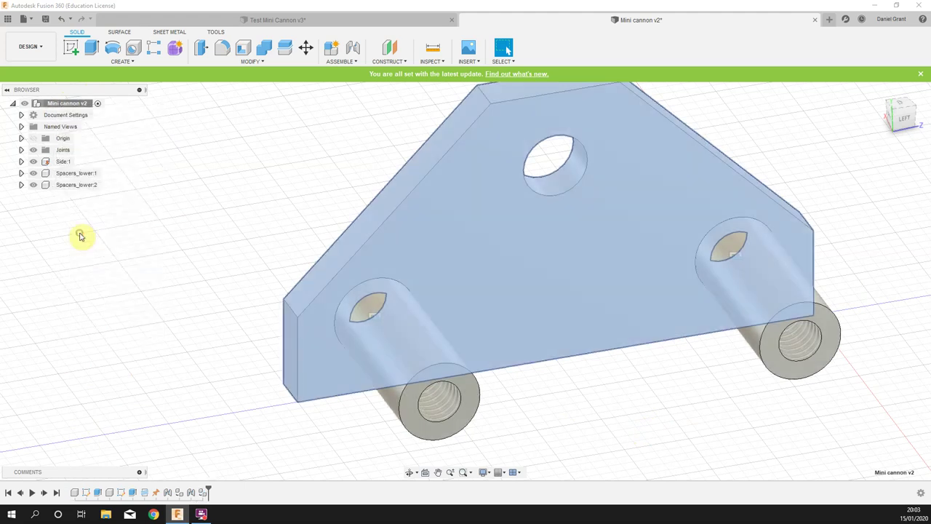
# Move the pasted side plate -38 mm along X, beyond the free ends of the spacers
pyautogui.keyDown('shift'); pyautogui.moveTo(517, 288); pyautogui.dragTo(623, 359, button='middle'); pyautogui.keyUp('shift')
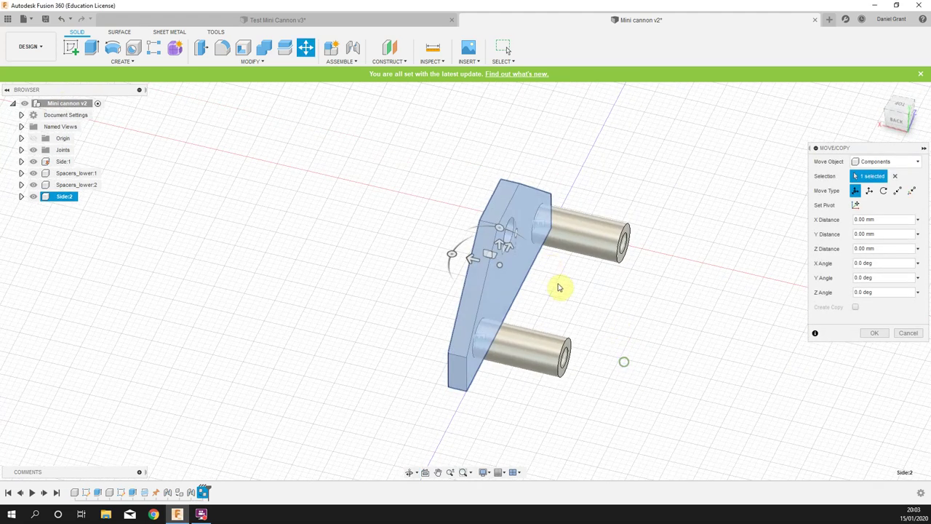
pyautogui.click(468, 260)
pyautogui.moveTo(468, 259); pyautogui.dragTo(701, 315)
pyautogui.click(873, 333)
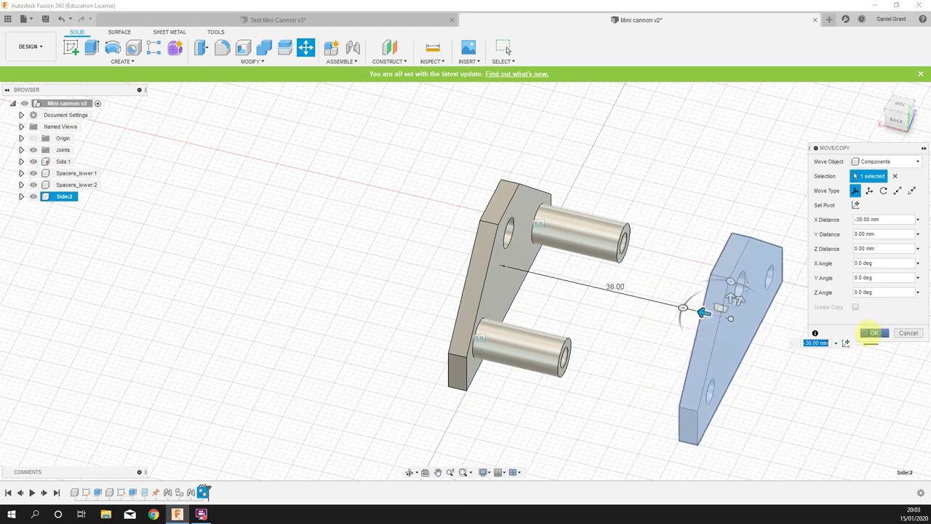
# Rigidly join the second side plate's lower hole, on its spacer-facing side, to the matching spacer's free threaded end with zero angle and offsets
pyautogui.keyDown('shift'); pyautogui.moveTo(841, 374); pyautogui.dragTo(739, 290, button='middle'); pyautogui.keyUp('shift')
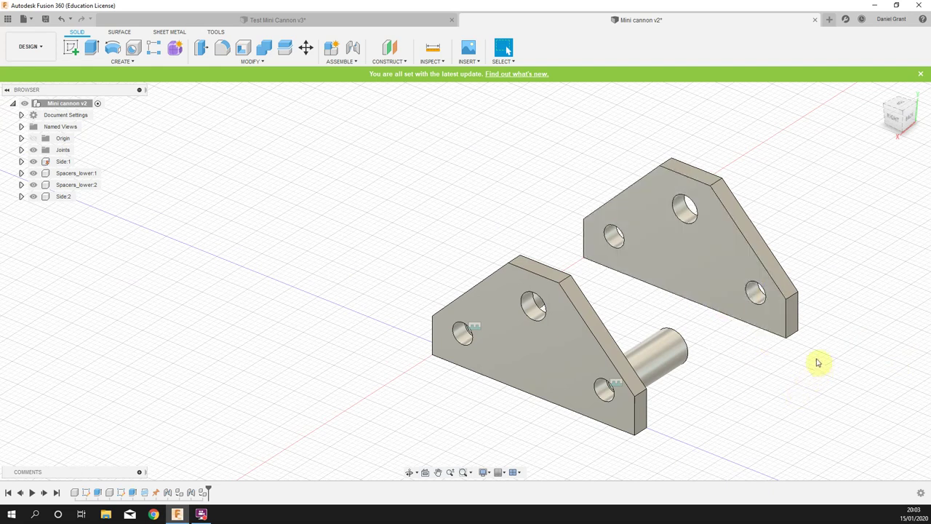
pyautogui.press('j')
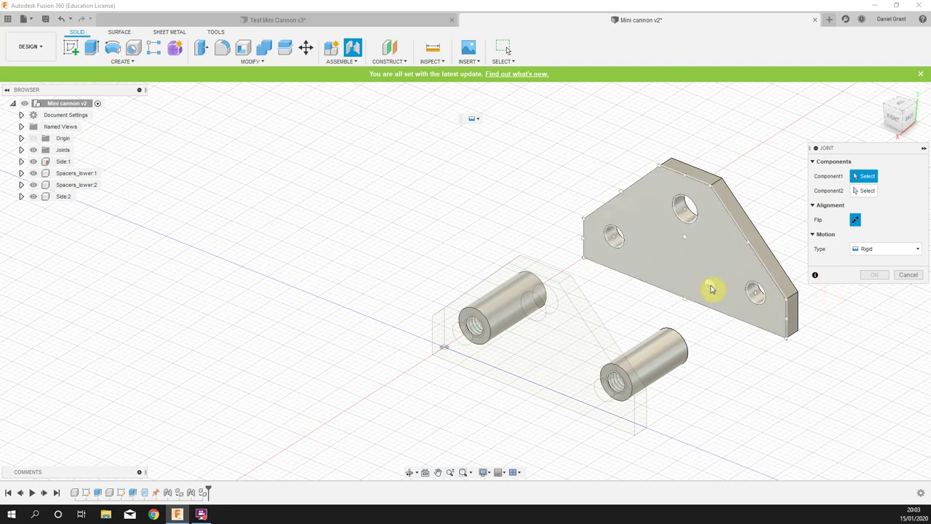
pyautogui.click(759, 295)
pyautogui.keyDown('shift'); pyautogui.moveTo(750, 303); pyautogui.dragTo(507, 316, button='middle'); pyautogui.keyUp('shift')
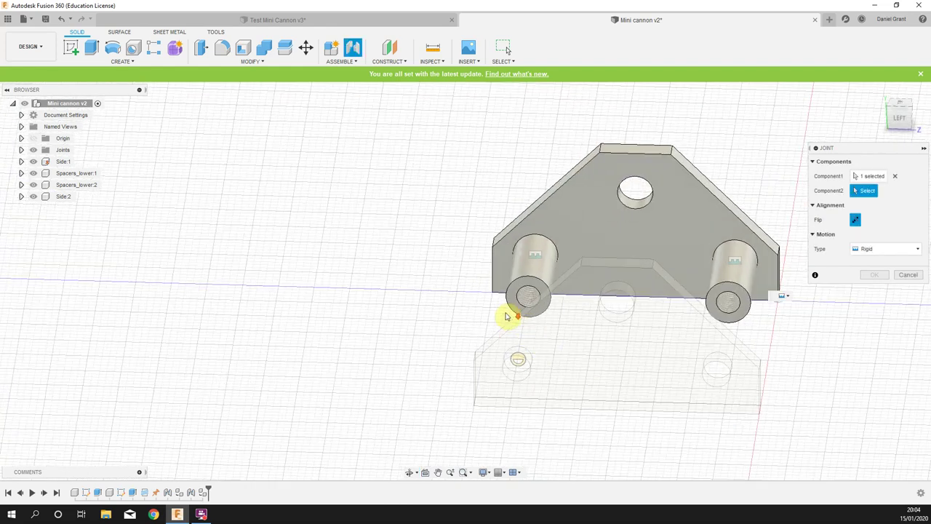
pyautogui.scroll(3, 507, 315)
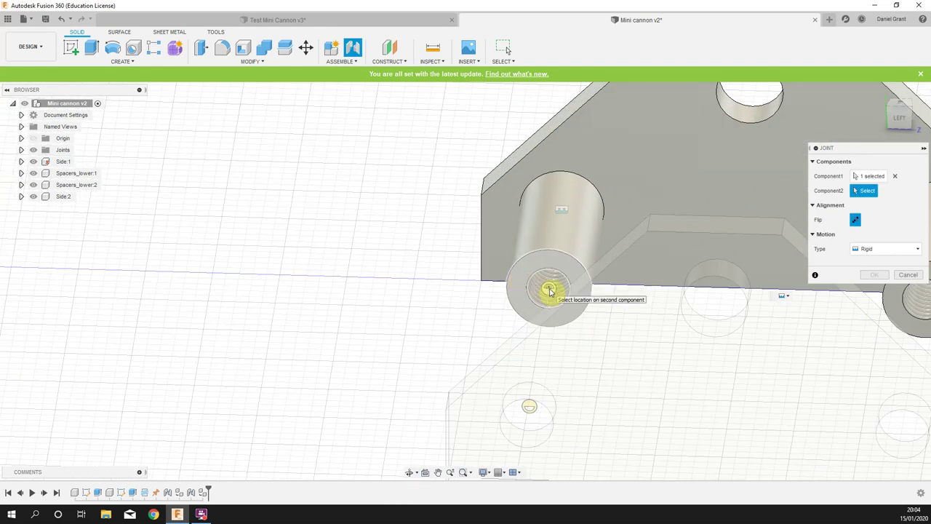
pyautogui.click(550, 291)
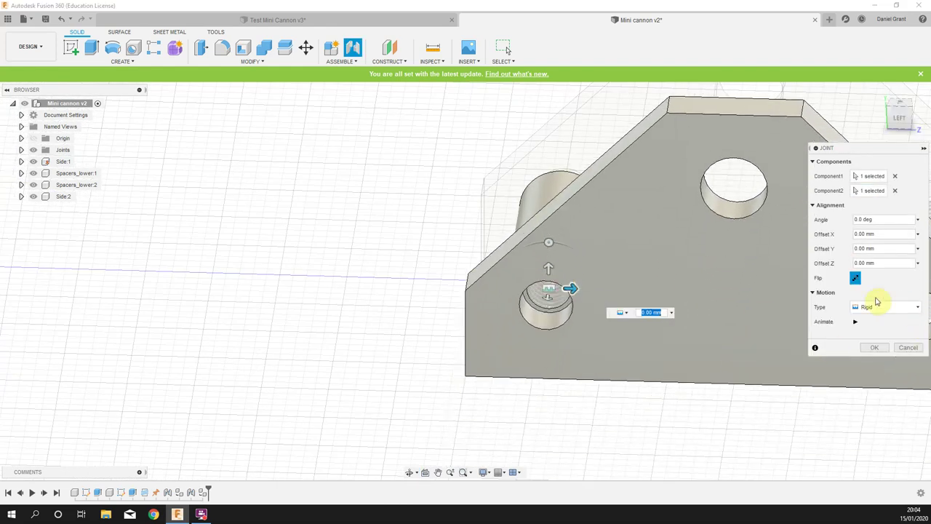
pyautogui.click(875, 351)
# Hide all joint markers in the assembly
pyautogui.scroll(-5, 764, 356)
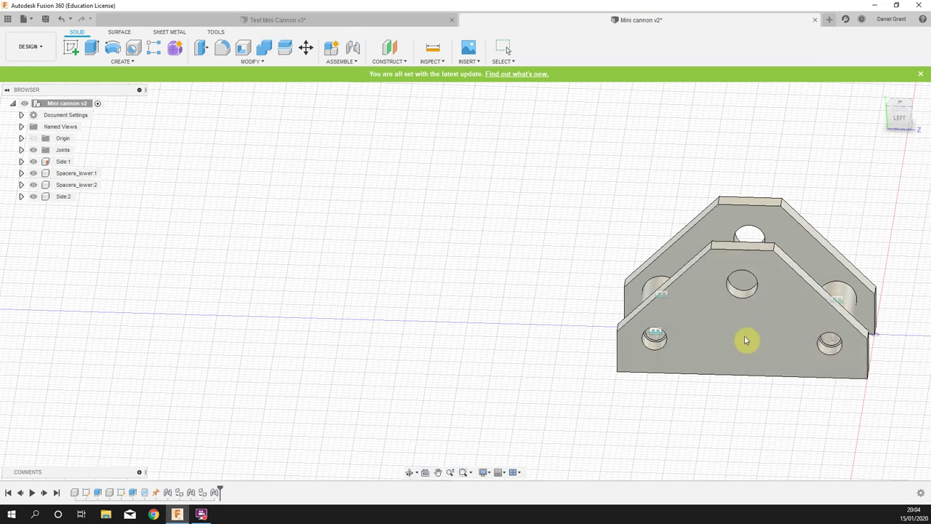
pyautogui.keyDown('shift'); pyautogui.moveTo(883, 405); pyautogui.dragTo(881, 376, button='middle'); pyautogui.keyUp('shift')
pyautogui.click(902, 119)
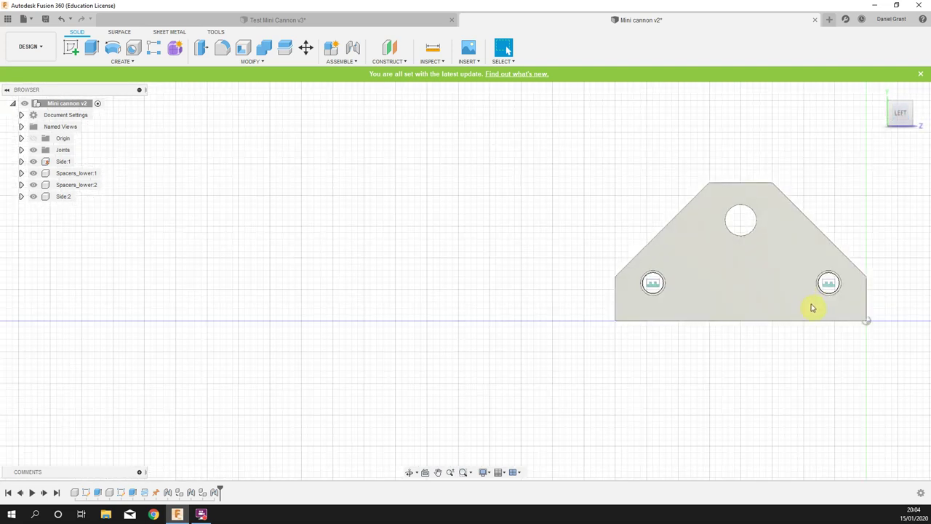
pyautogui.keyDown('shift'); pyautogui.moveTo(792, 351); pyautogui.dragTo(684, 381, button='middle'); pyautogui.keyUp('shift')
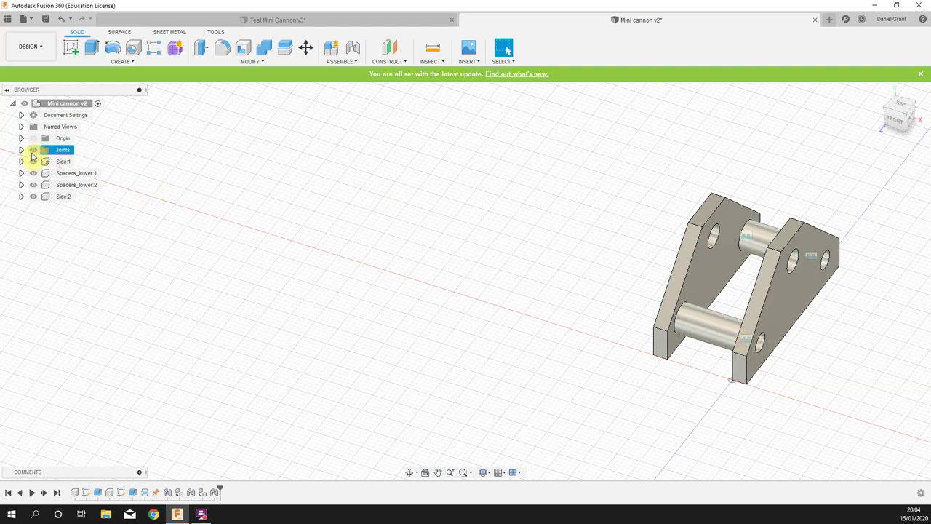
pyautogui.click(33, 151)
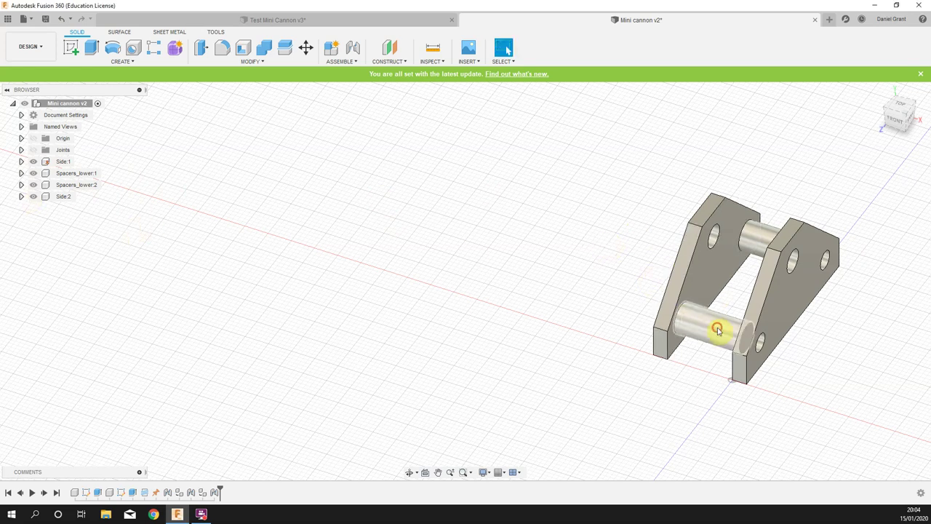
pyautogui.click(32, 151)
pyautogui.click(33, 151)
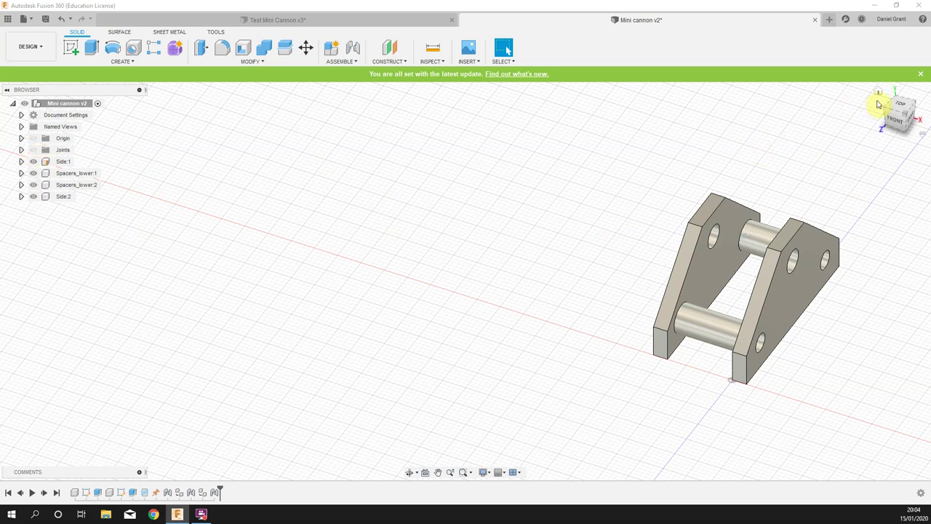
# Create a new active component named Barrel_pivot in the top-level assembly
pyautogui.click(878, 93)
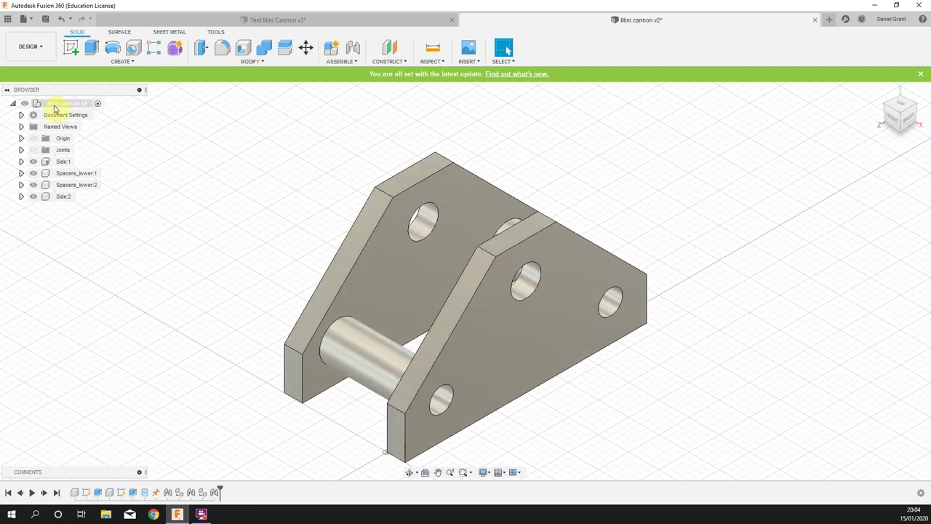
pyautogui.rightClick(64, 103)
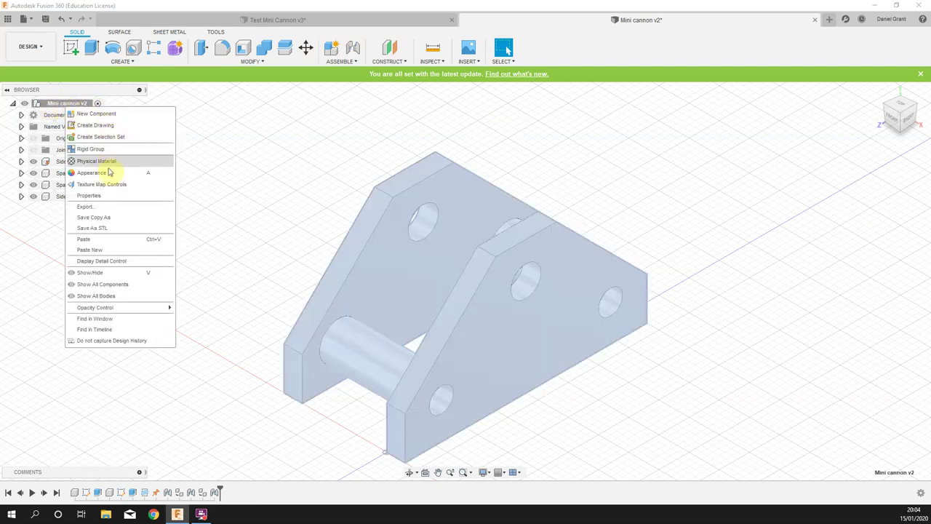
pyautogui.click(90, 113)
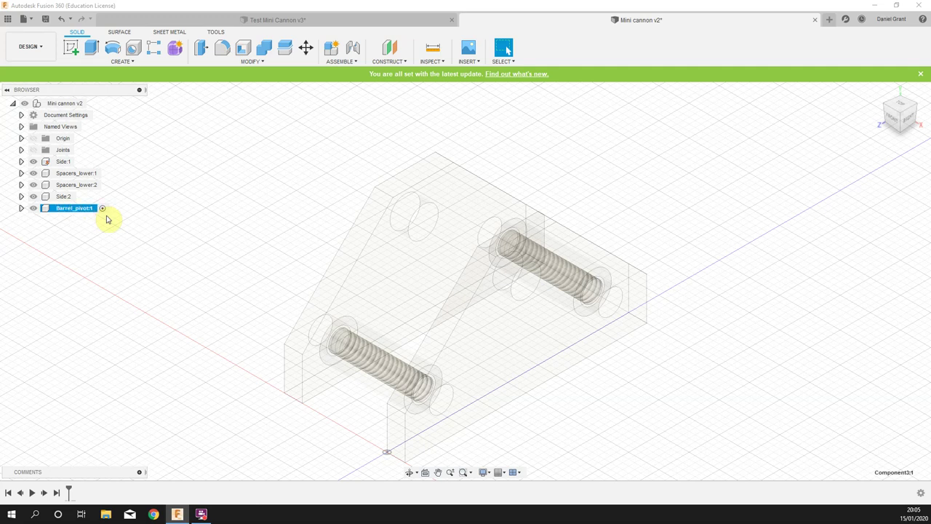
pyautogui.scroll(-4, 261, 296)
pyautogui.moveTo(253, 312); pyautogui.dragTo(224, 257, button='middle')
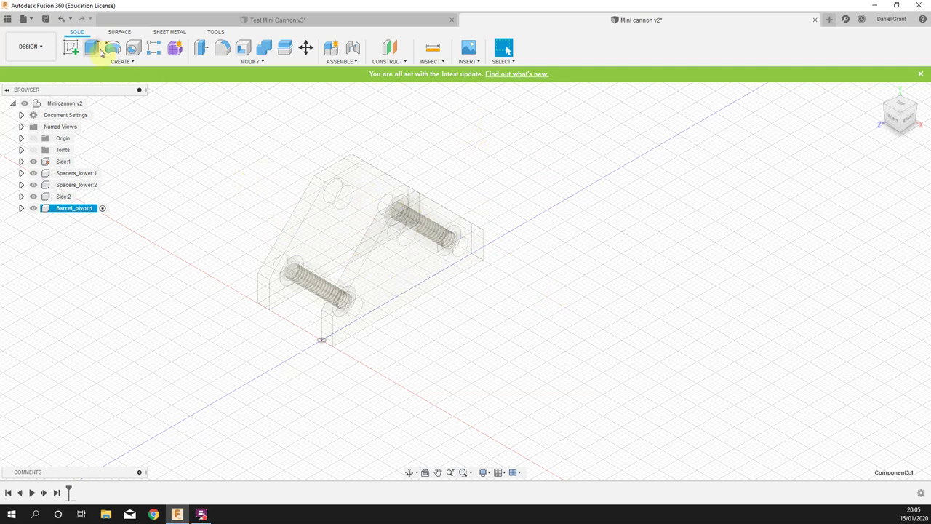
# Sketch a 4.5 mm diameter circle on the horizontal origin plane, clear of the side plates on the positive X side
pyautogui.click(71, 48)
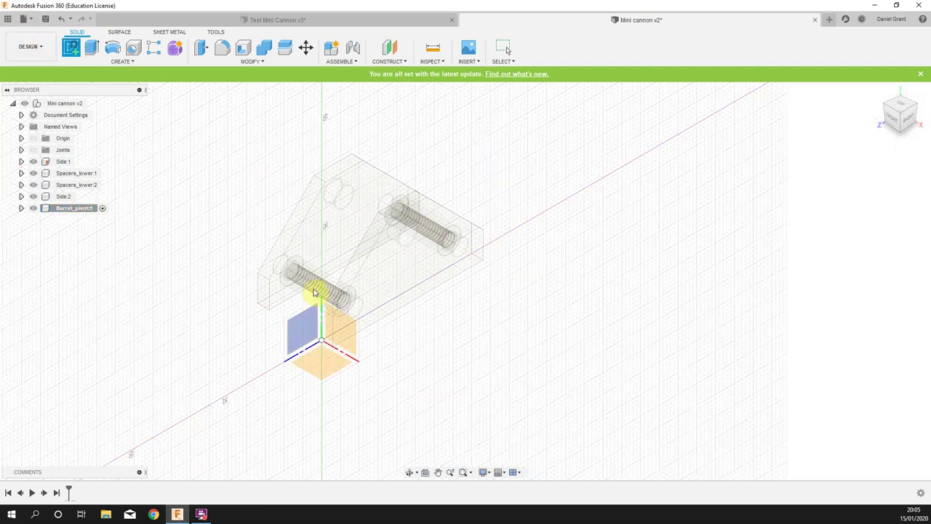
pyautogui.click(327, 371)
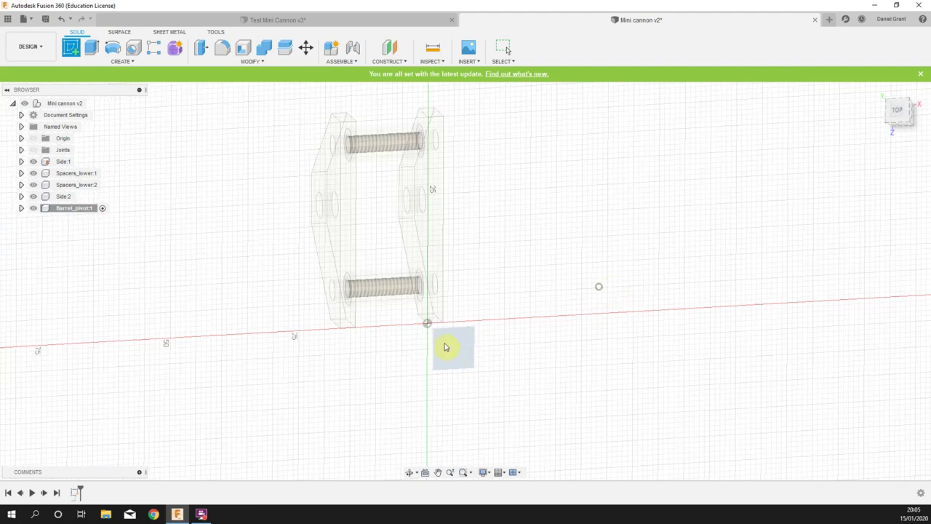
pyautogui.click(112, 48)
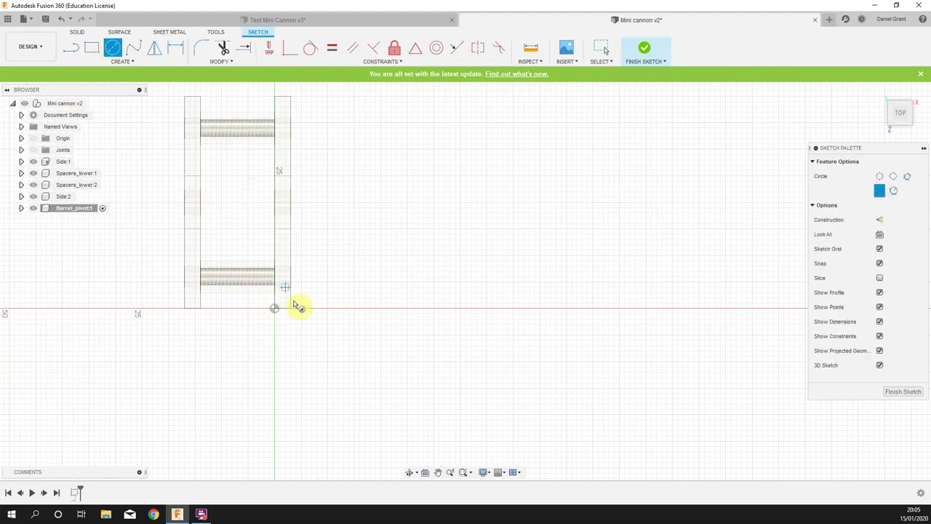
pyautogui.click(406, 318)
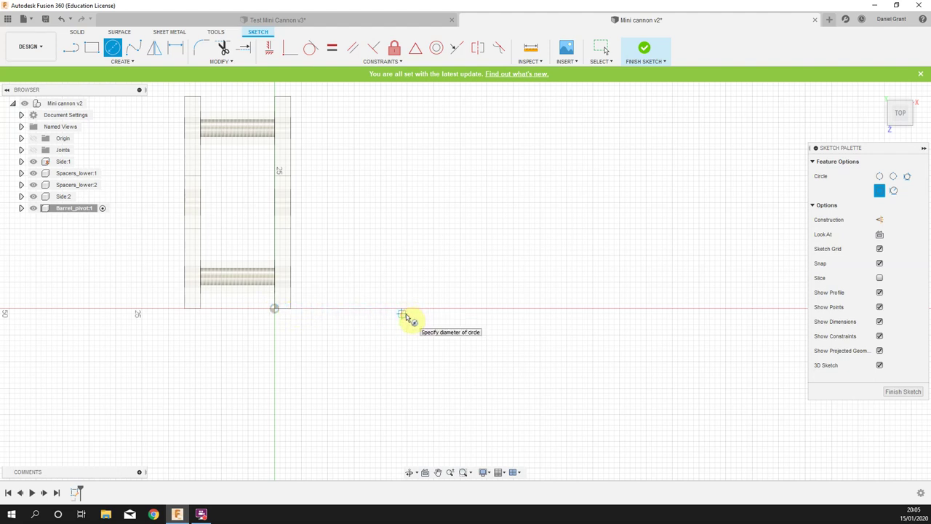
pyautogui.rightClick(406, 317)
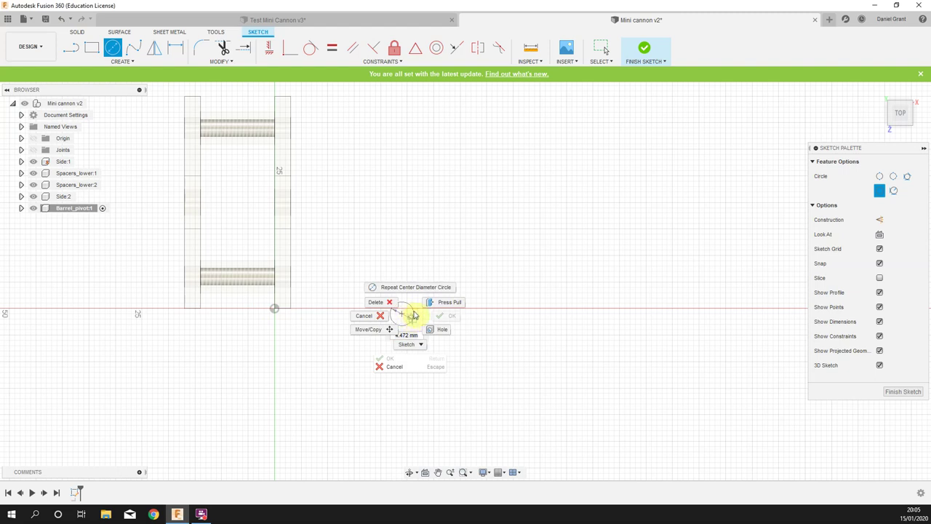
pyautogui.click(409, 314)
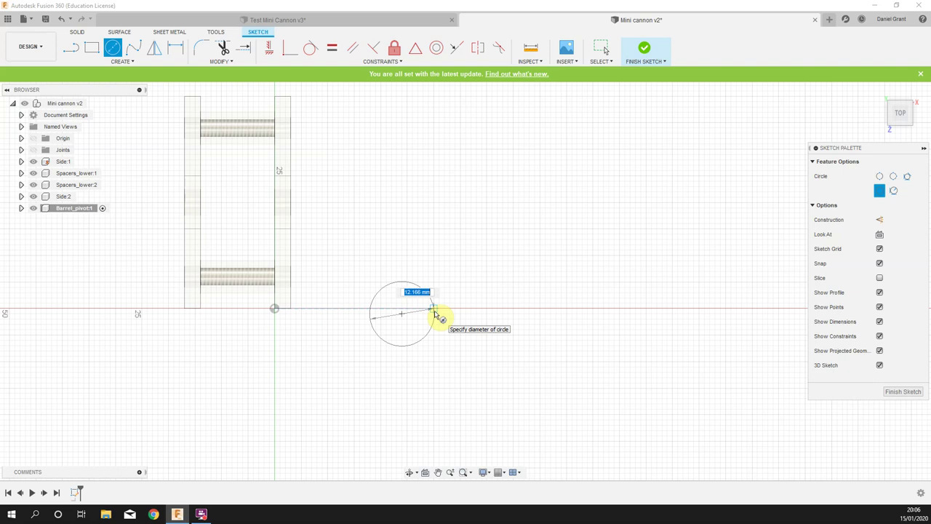
pyautogui.write('4.5')
pyautogui.press('Return')
pyautogui.press('Escape')
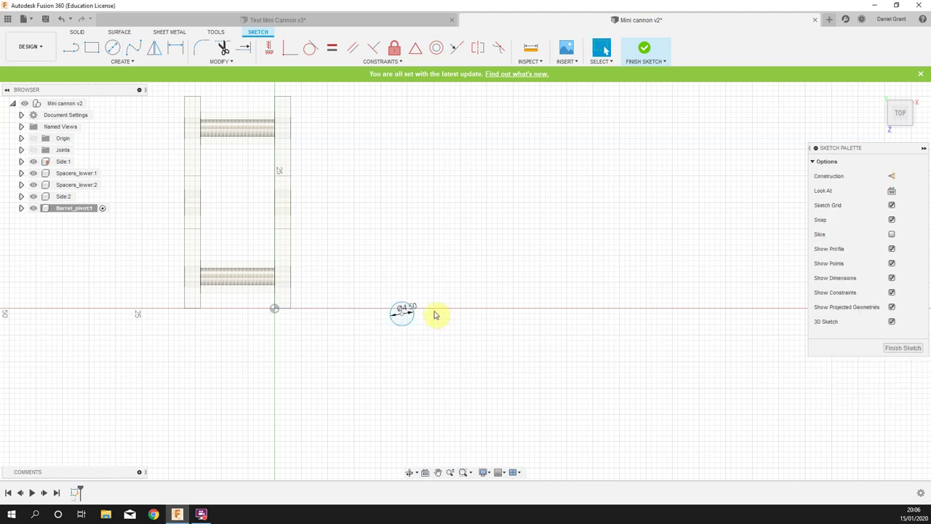
# Extrude the 4.5 mm circle 10 mm upward as a new body
pyautogui.scroll(4, 405, 345)
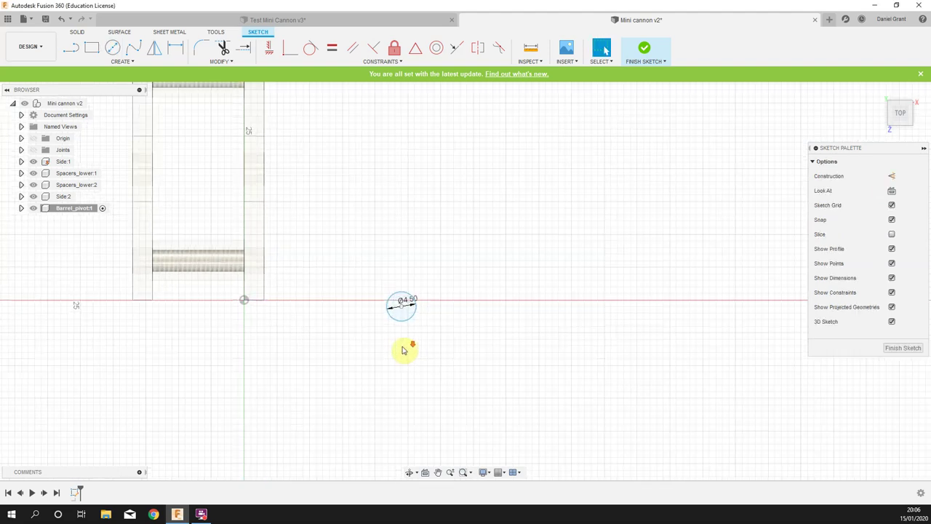
pyautogui.rightClick(493, 195)
pyautogui.click(531, 182)
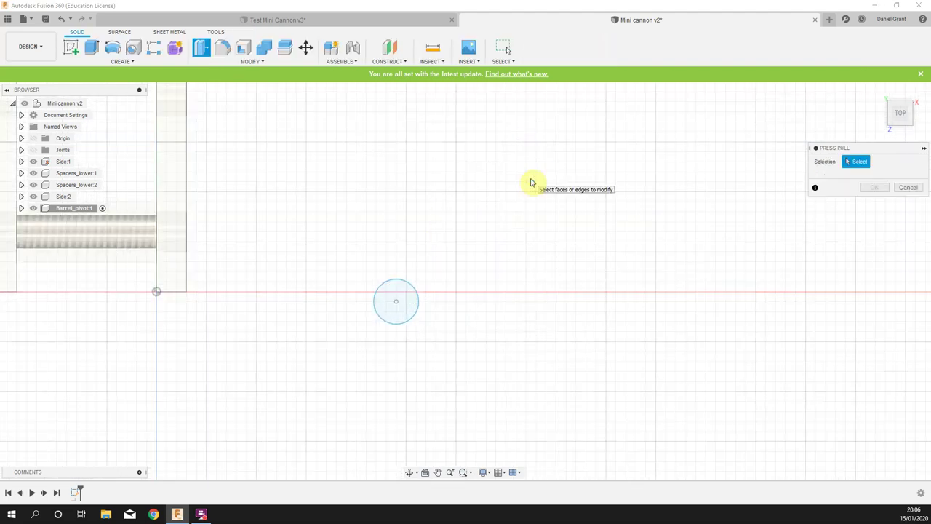
pyautogui.click(398, 318)
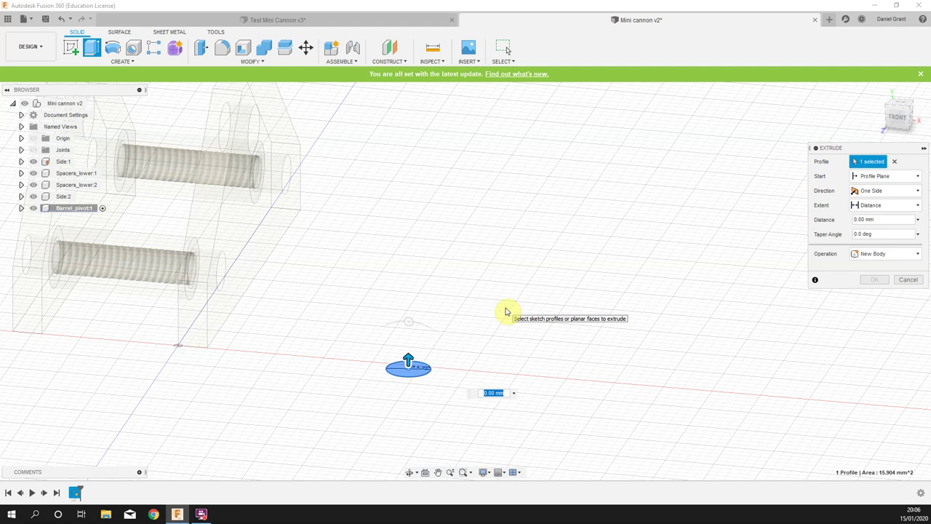
pyautogui.write('10')
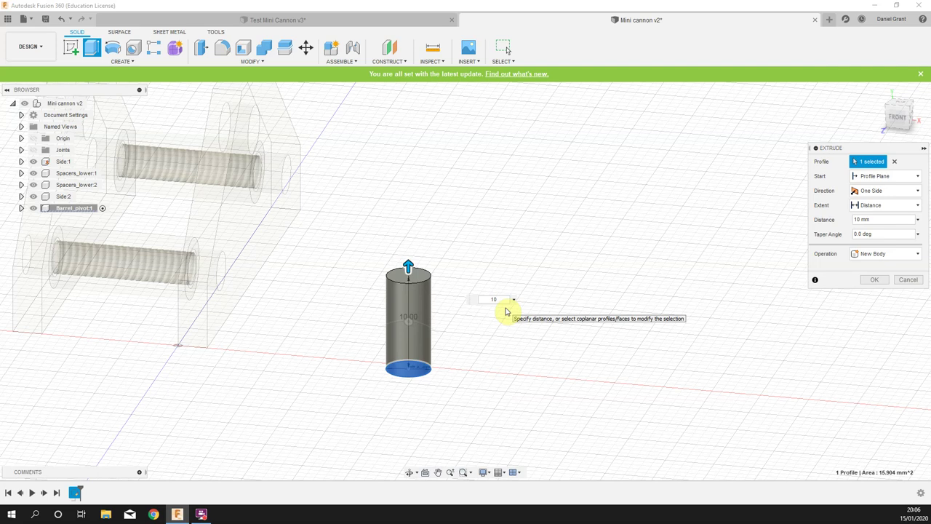
pyautogui.press('Return')
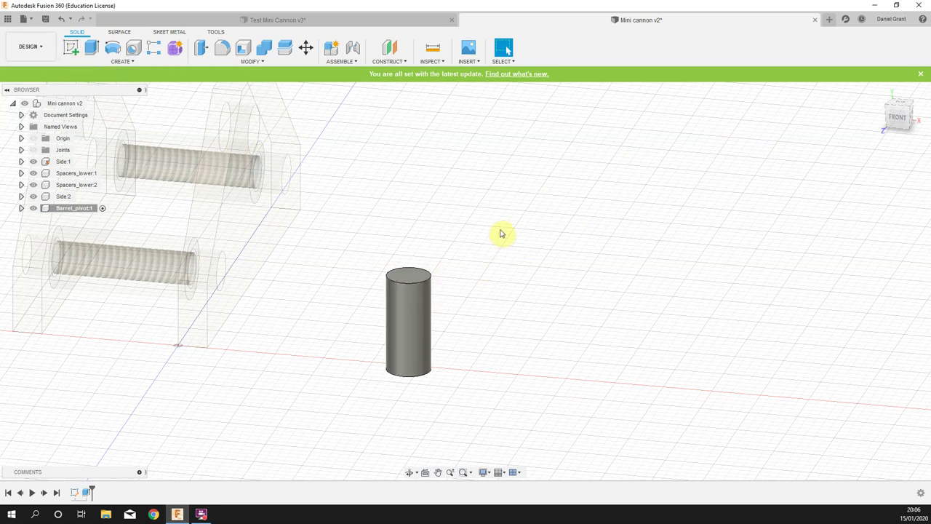
# Start a circle sketch on the cylinder's top face
pyautogui.press('l')
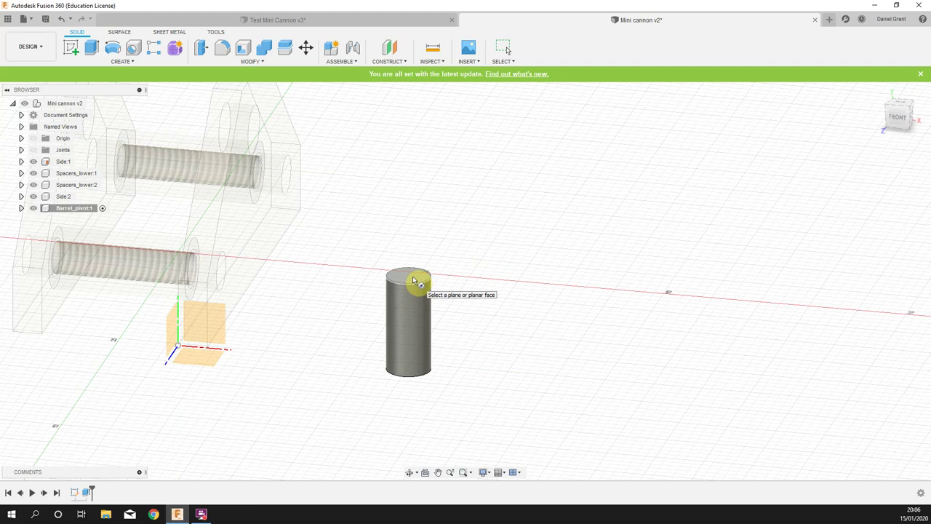
pyautogui.click(412, 280)
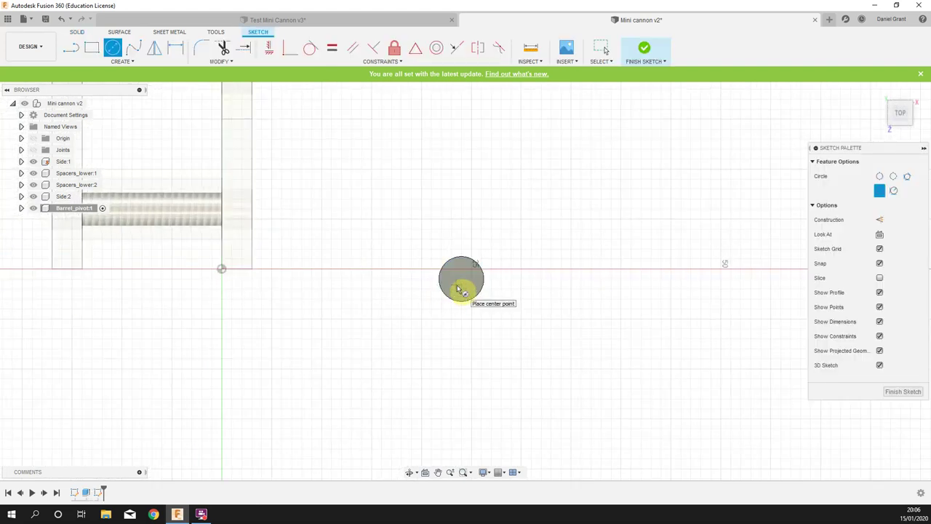
pyautogui.click(463, 282)
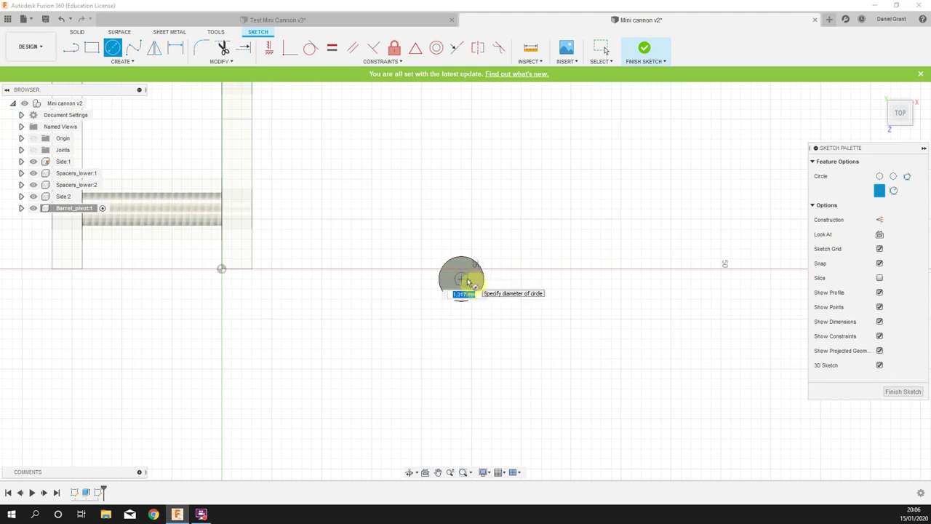
pyautogui.rightClick(474, 277)
pyautogui.click(481, 276)
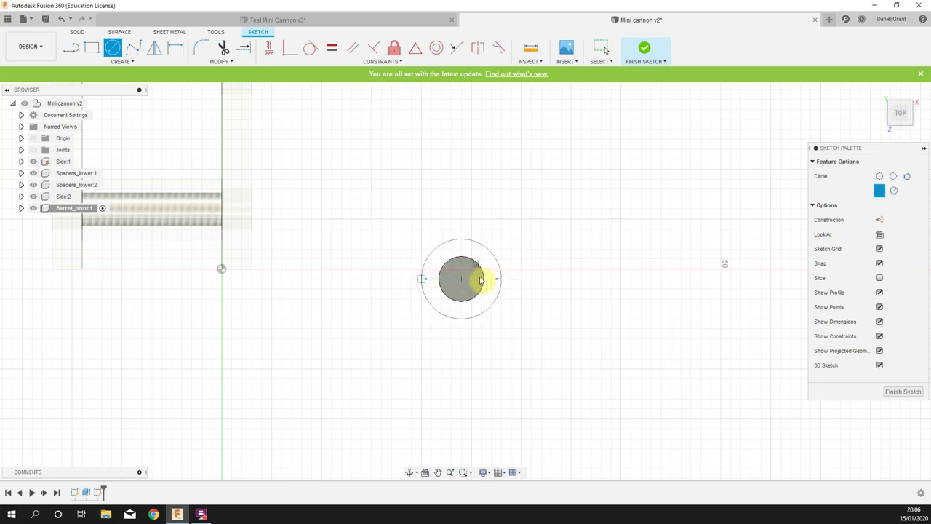
pyautogui.press('Escape')
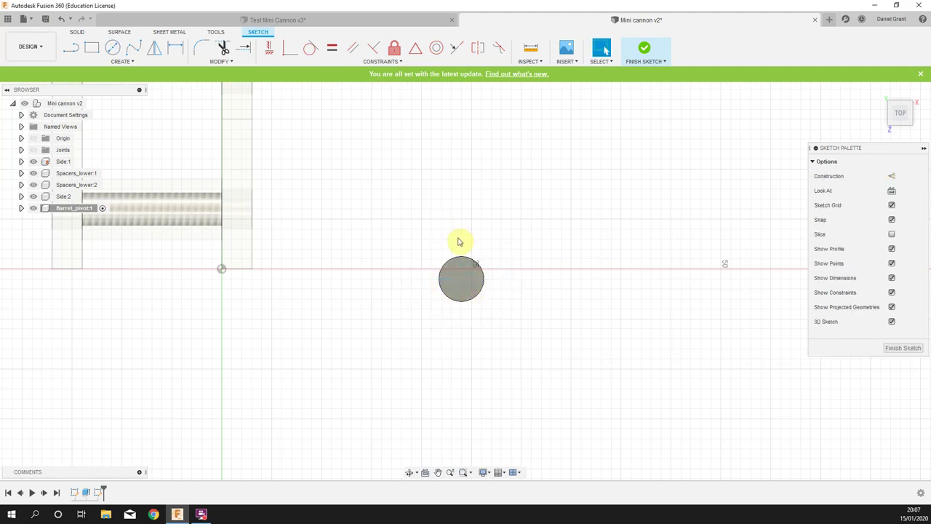
# Draw a 5.5 mm diameter circle concentric with the cylinder's top face
pyautogui.press('c')
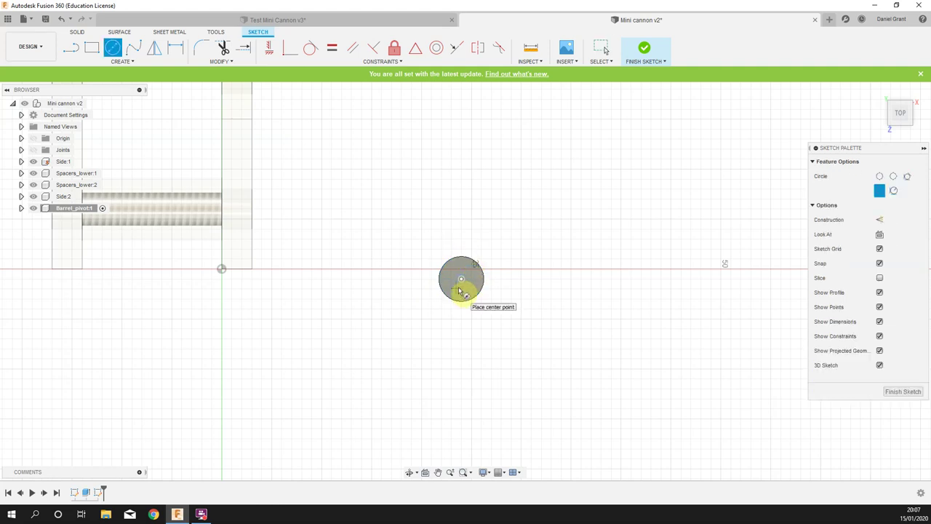
pyautogui.click(462, 281)
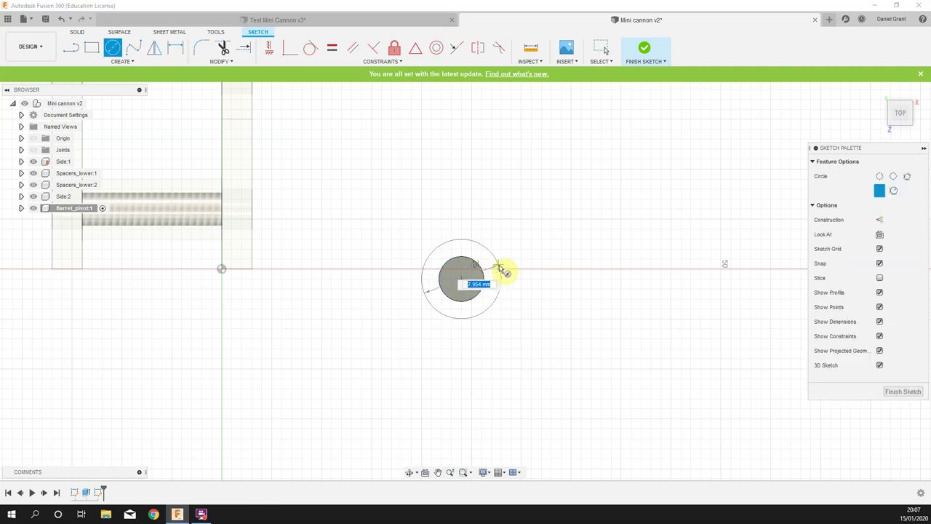
pyautogui.write('5.5')
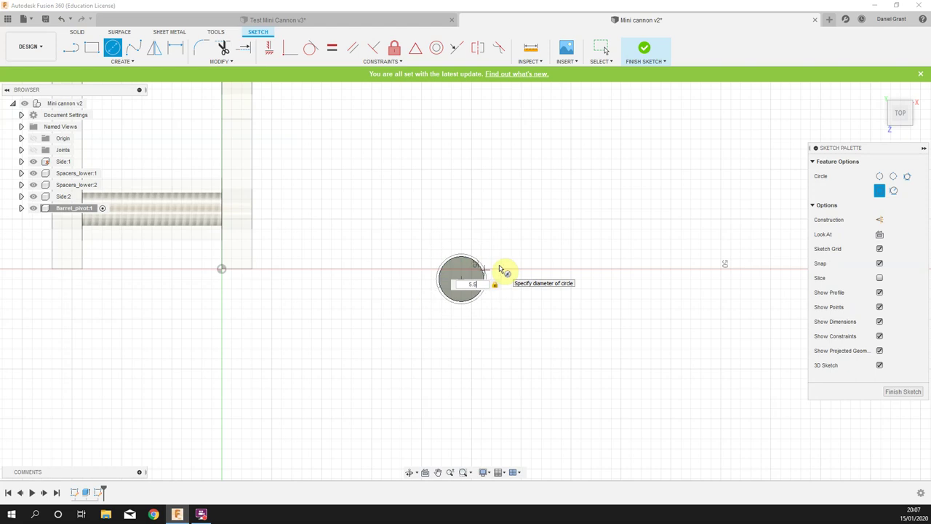
pyautogui.press('Return')
pyautogui.press('Escape')
# Extrude both the outer ring and the inner circle 3 mm upward, joined to the cylinder as a collar
pyautogui.rightClick(511, 202)
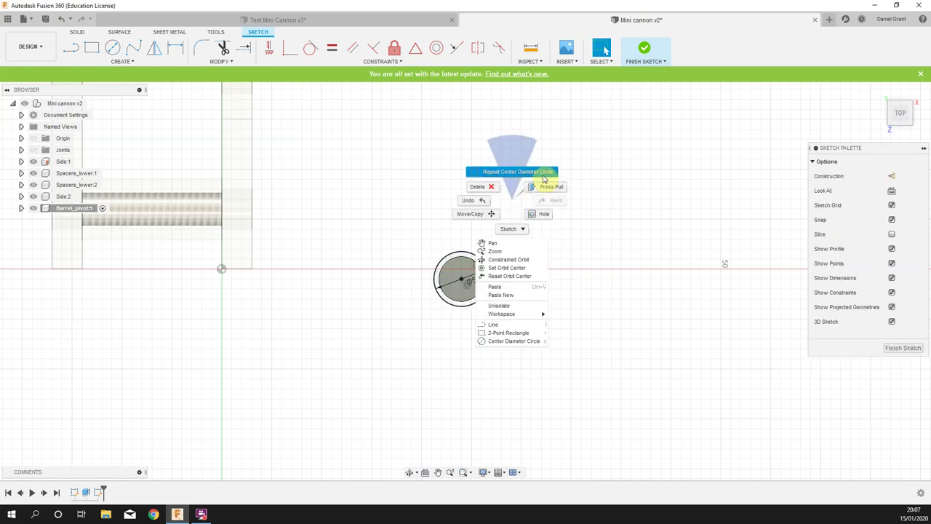
pyautogui.keyDown('shift'); pyautogui.moveTo(547, 191); pyautogui.dragTo(598, 193, button='middle'); pyautogui.keyUp('shift')
pyautogui.press('q')
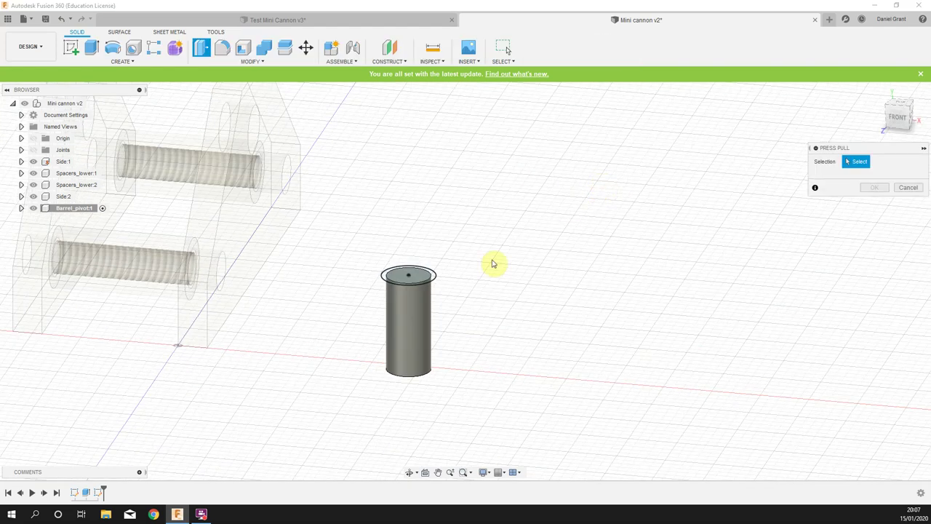
pyautogui.scroll(3, 445, 302)
pyautogui.scroll(3, 390, 260)
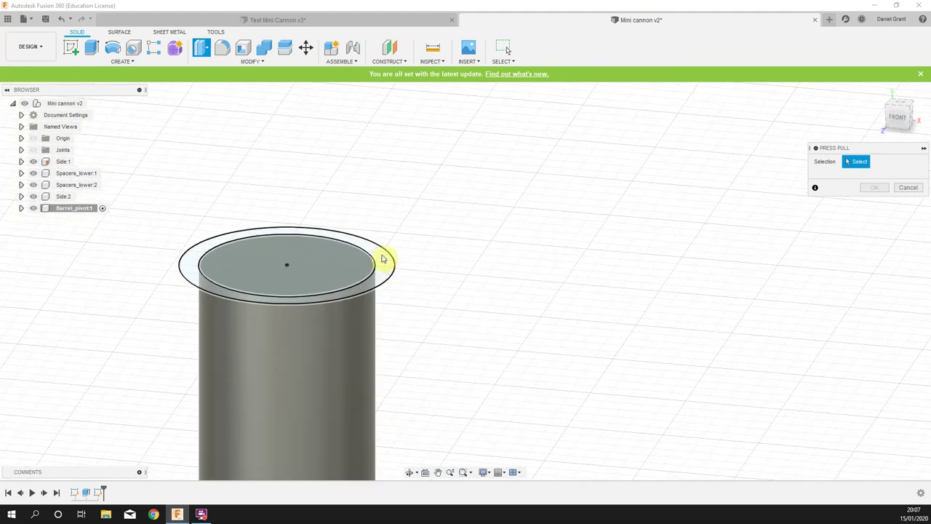
pyautogui.click(349, 266)
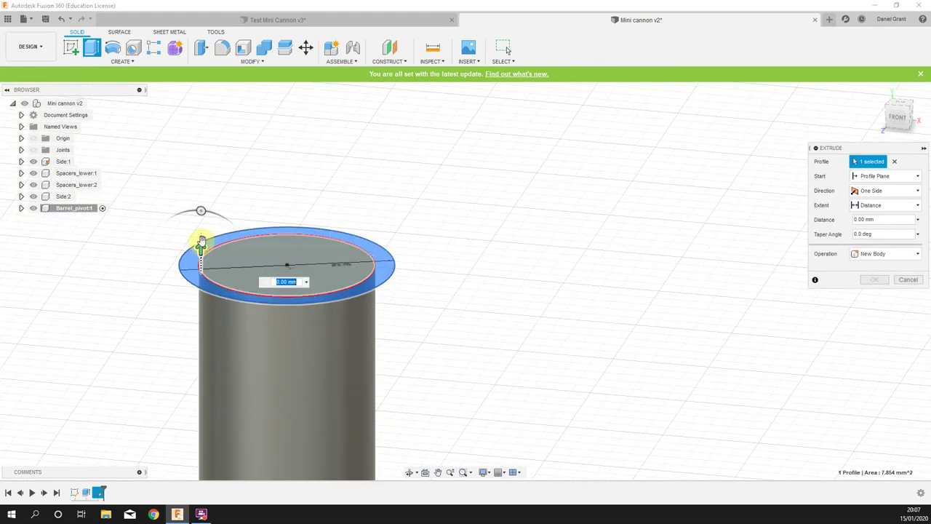
pyautogui.moveTo(199, 246); pyautogui.dragTo(214, 242)
pyautogui.click(262, 247)
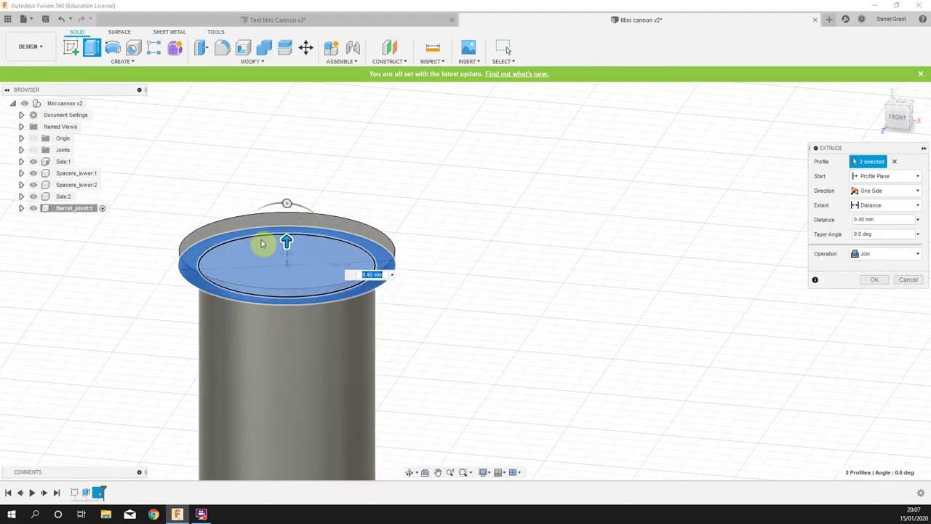
pyautogui.write('3')
pyautogui.press('Return')
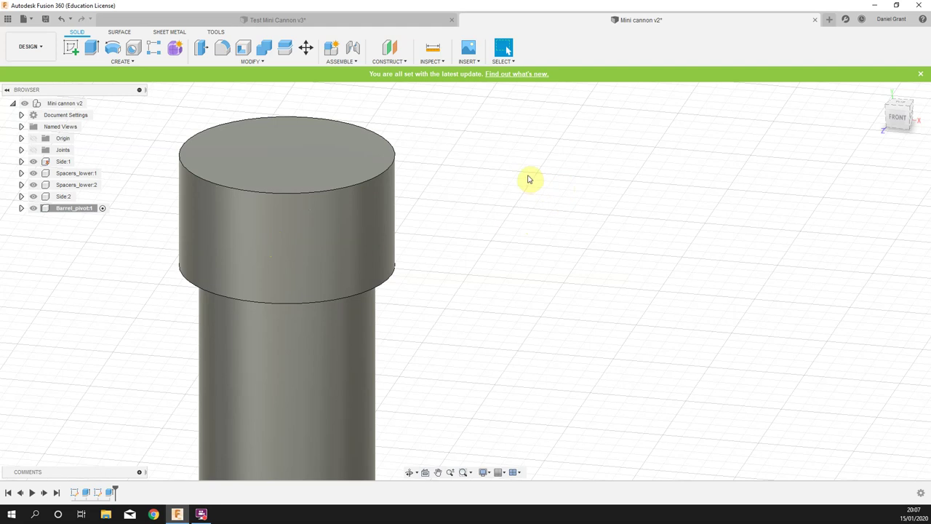
# Sketch a 4 mm diameter circle concentric with the collar's top face
pyautogui.moveTo(529, 179); pyautogui.dragTo(388, 145, button='right')
pyautogui.click(297, 156)
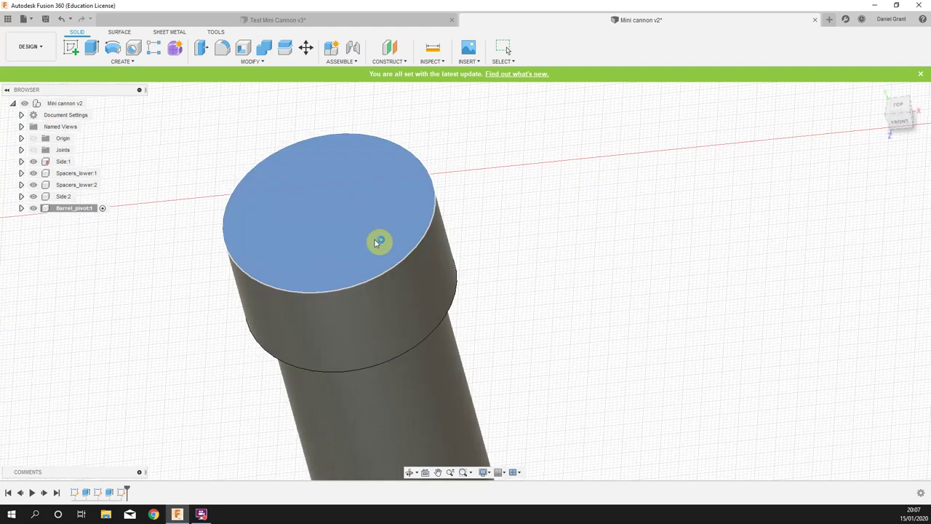
pyautogui.press('c')
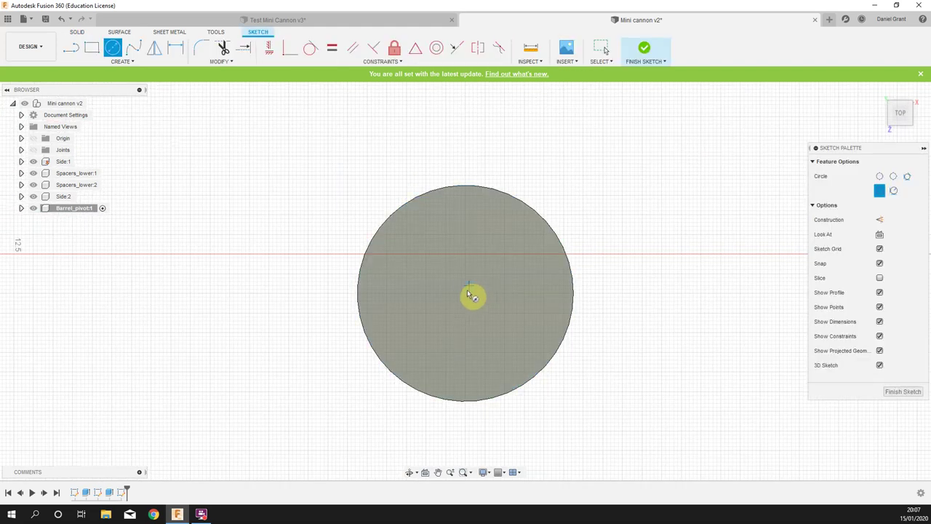
pyautogui.click(465, 294)
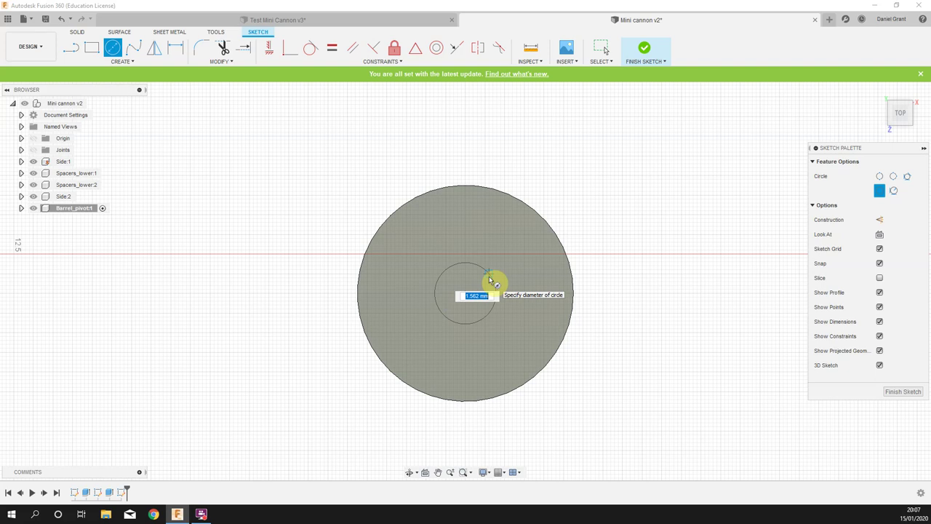
pyautogui.write('4')
pyautogui.press('Return')
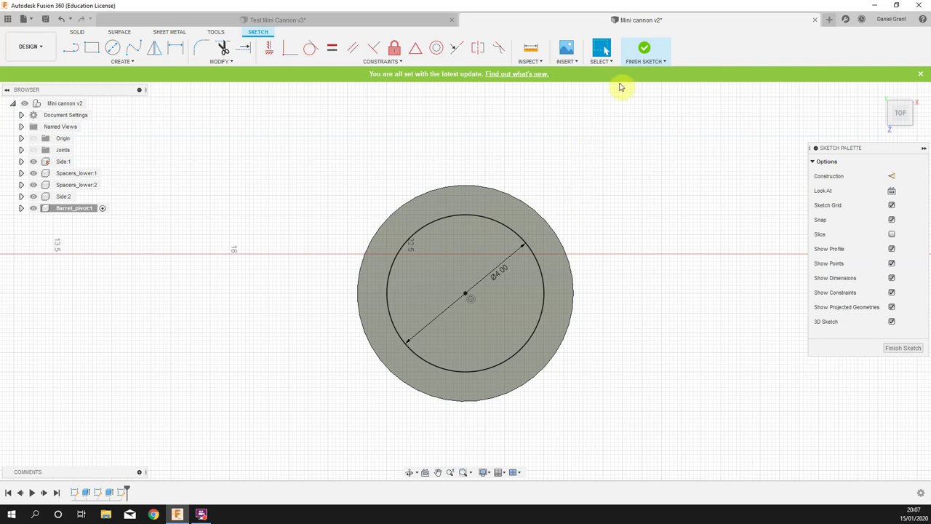
# Extrude the 4 mm circle 8 mm upward from the collar, joined to the existing body
pyautogui.rightClick(621, 125)
pyautogui.moveTo(621, 125)
pyautogui.keyDown('shift'); pyautogui.mouseDown(button='middle')
pyautogui.moveTo(538, 224)
pyautogui.moveTo(287, 183)
pyautogui.mouseUp(button='middle'); pyautogui.keyUp('shift')
pyautogui.press('e')
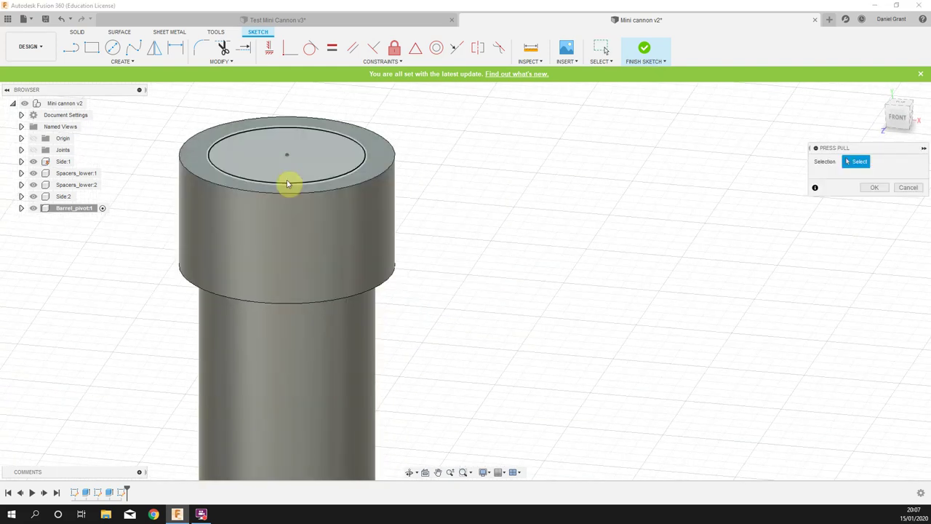
pyautogui.click(295, 175)
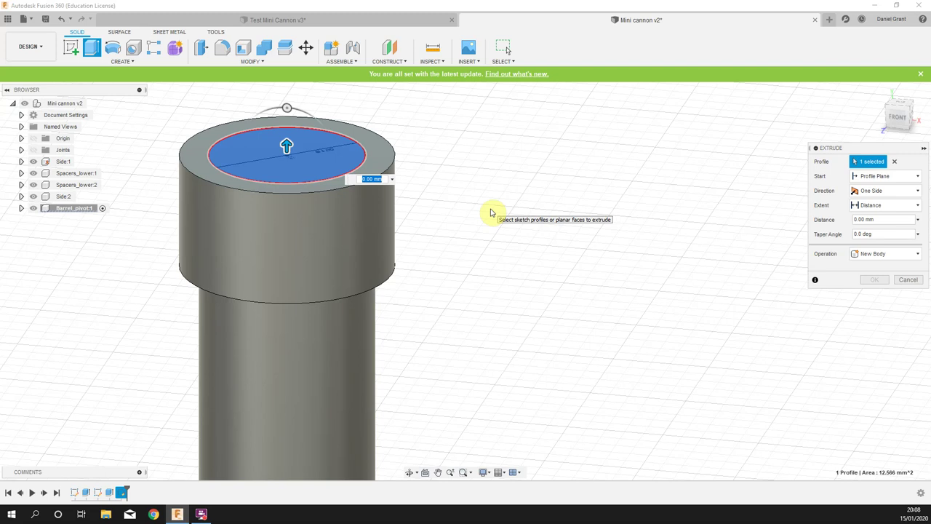
pyautogui.write('8')
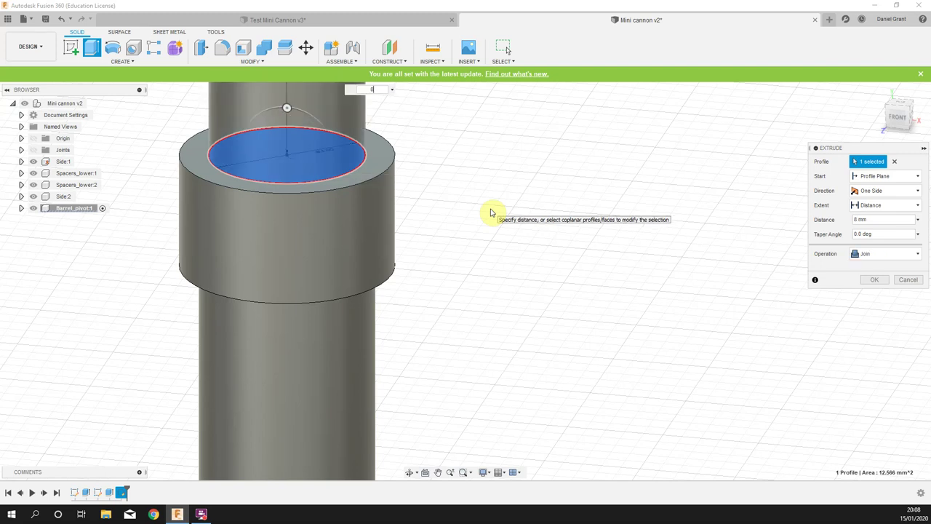
pyautogui.press('Return')
pyautogui.scroll(-5, 517, 208)
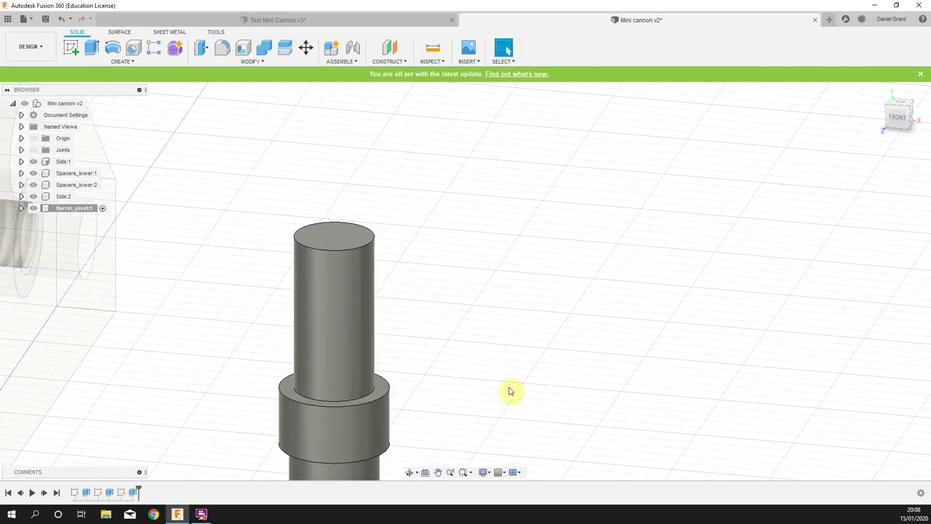
pyautogui.moveTo(389, 302); pyautogui.dragTo(492, 262, button='middle')
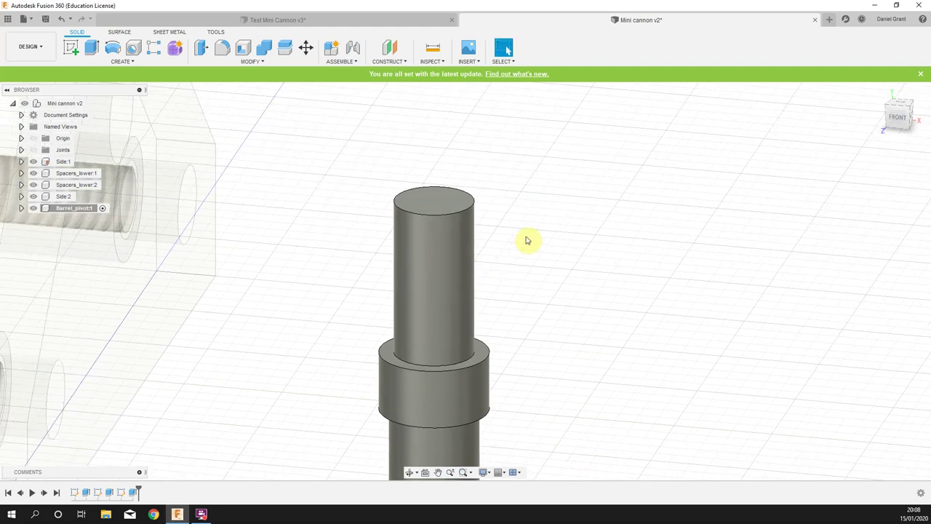
# Sketch a 5.5 mm diameter circle concentric with the top face of the pin's 8 mm long section
pyautogui.press('s')
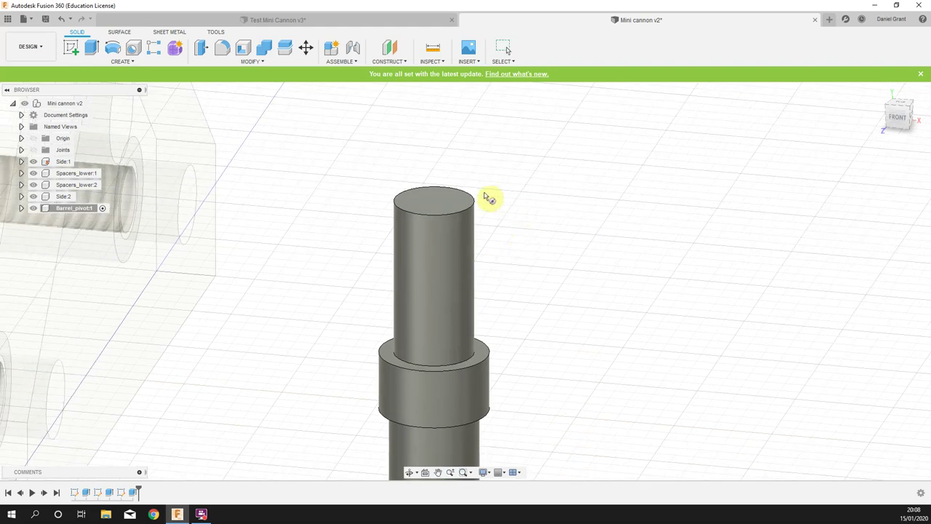
pyautogui.click(431, 209)
pyautogui.press('c')
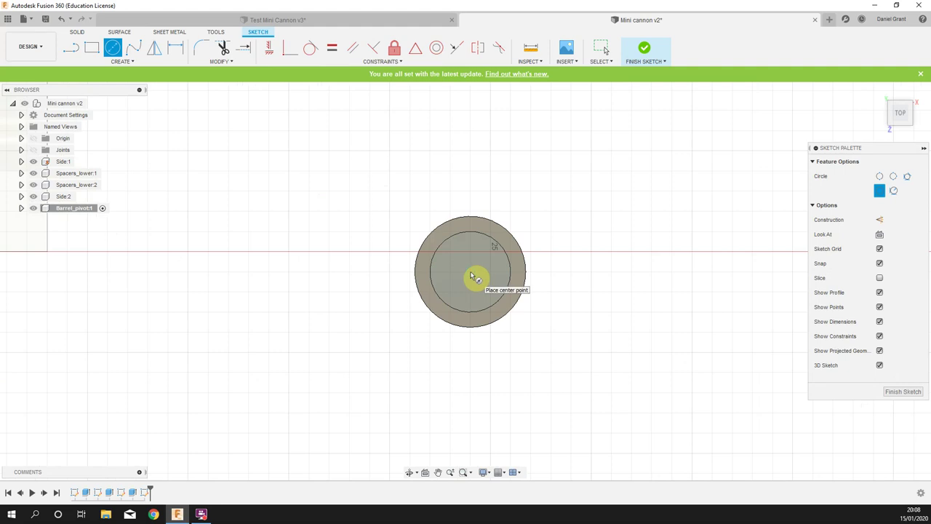
pyautogui.click(470, 273)
pyautogui.write('5.5')
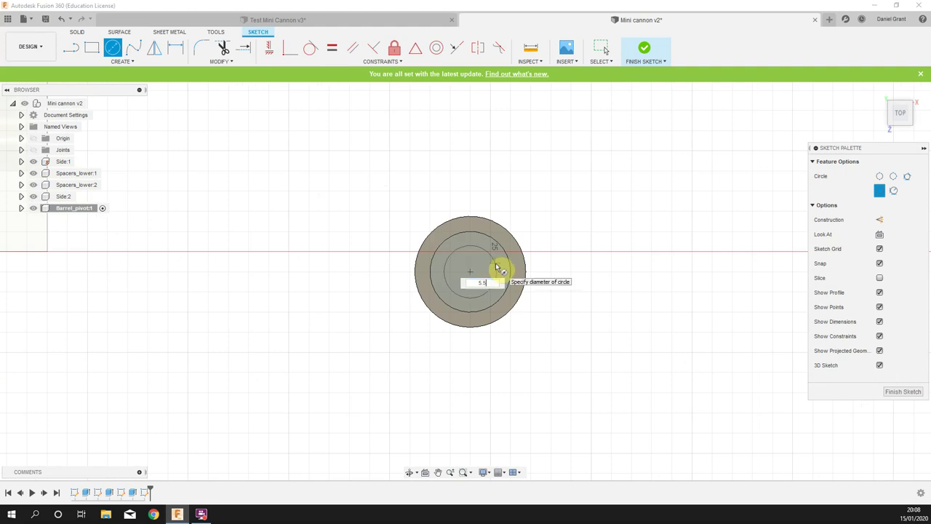
pyautogui.press('Return')
# Extrude both the outer ring and the inner circle upward as a second collar, matching the lower collar's height
pyautogui.rightClick(553, 177)
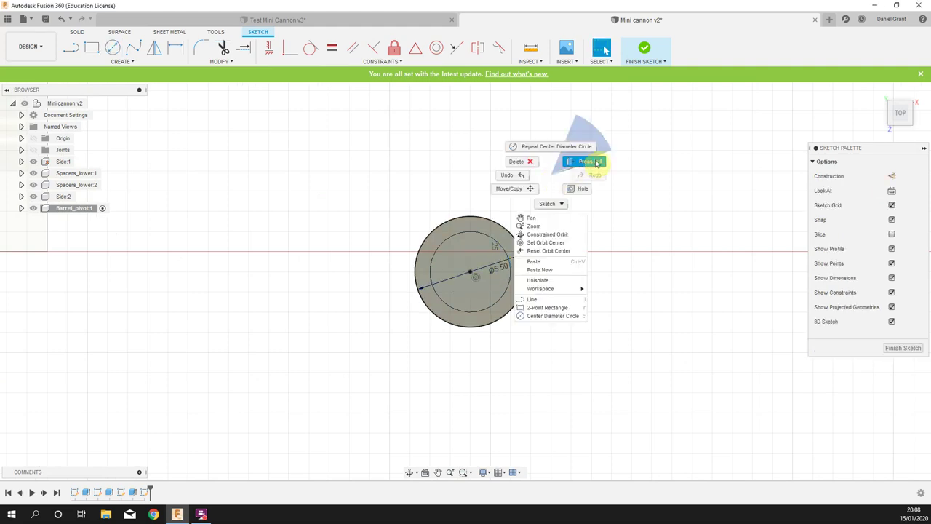
pyautogui.click(595, 163)
pyautogui.click(449, 203)
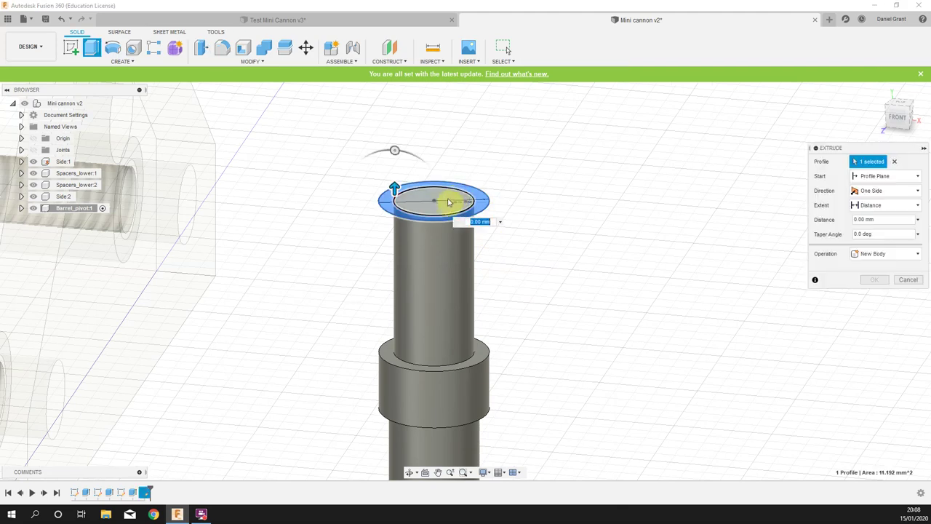
pyautogui.click(487, 208)
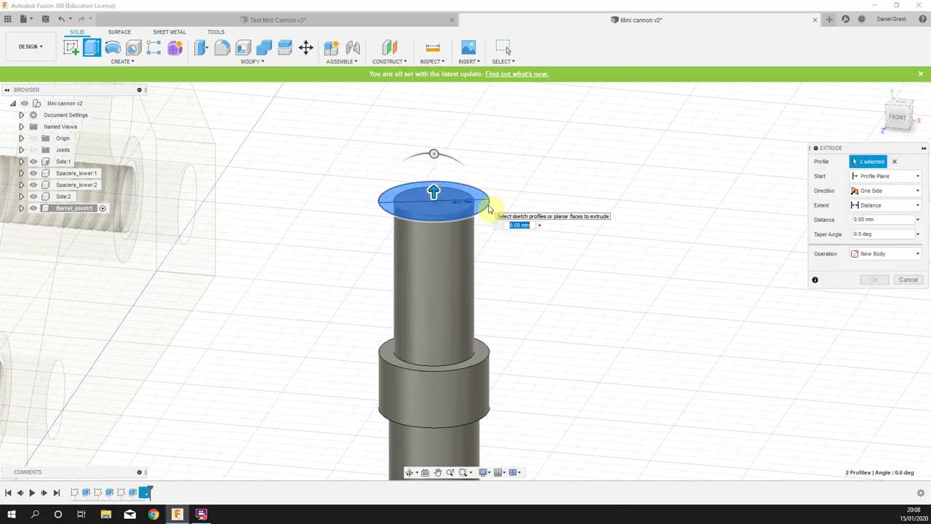
pyautogui.press('Return')
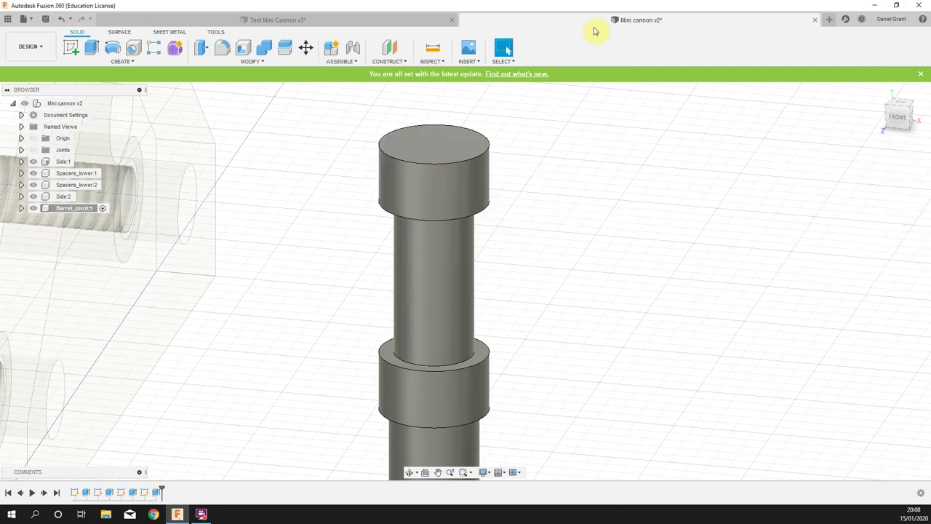
# Sketch a 4.5 mm diameter circle concentric with the upper collar's top face
pyautogui.click(451, 149)
pyautogui.keyDown('shift'); pyautogui.moveTo(451, 150); pyautogui.dragTo(453, 288, button='middle'); pyautogui.keyUp('shift')
pyautogui.press('c')
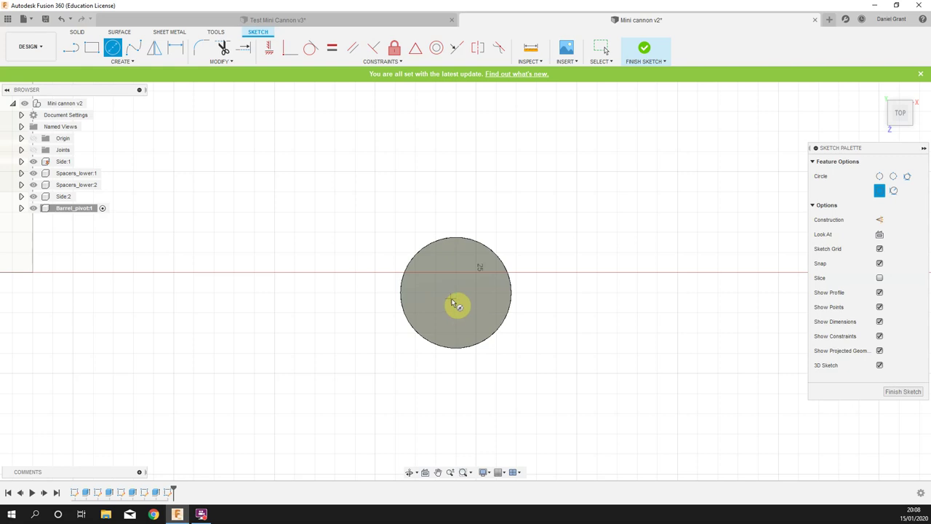
pyautogui.click(455, 292)
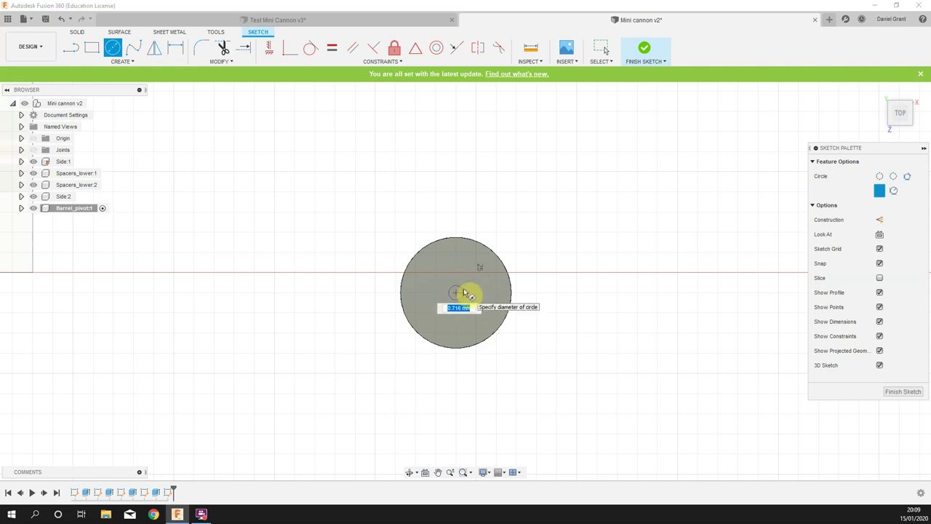
pyautogui.press('Return')
# Extrude the 4.5 mm circle 10 mm upward from the upper collar, joined to the pin body
pyautogui.rightClick(539, 196)
pyautogui.click(545, 224)
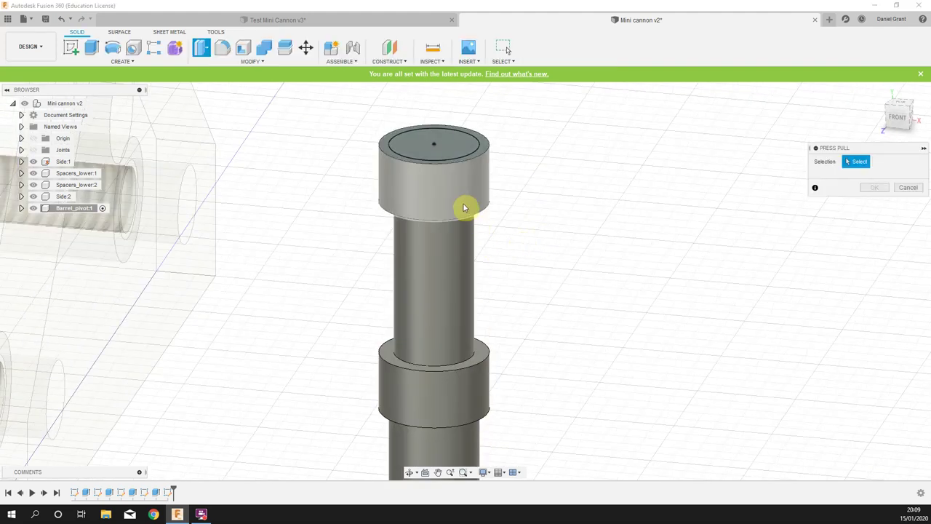
pyautogui.click(449, 160)
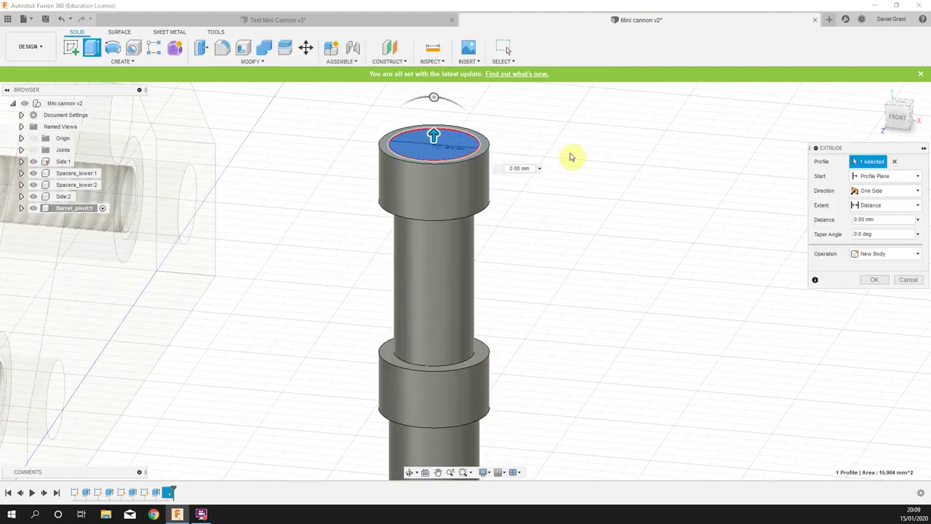
pyautogui.moveTo(587, 177); pyautogui.dragTo(623, 241, button='middle')
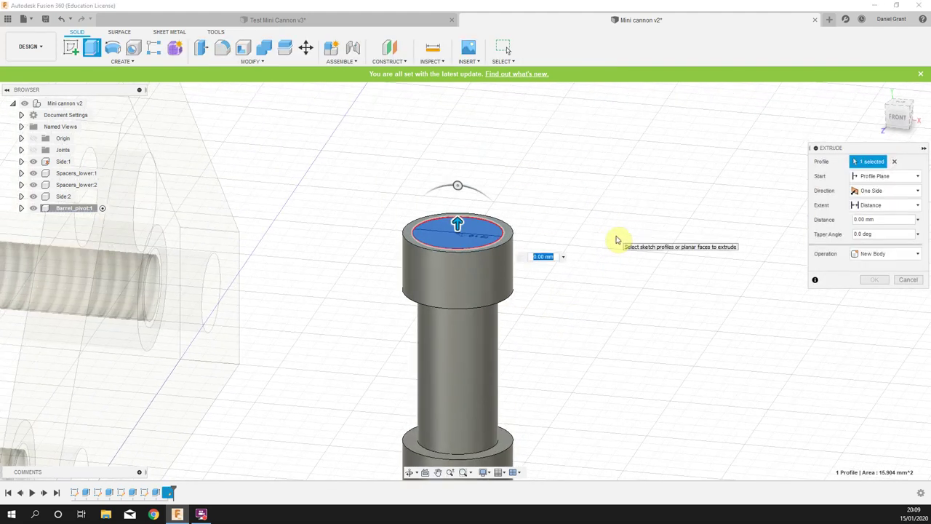
pyautogui.press('Return')
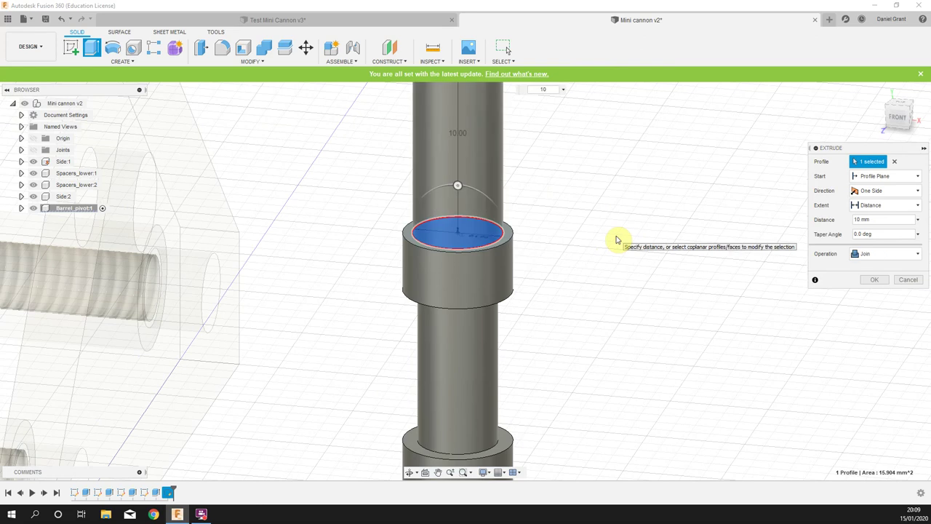
pyautogui.press('Return')
pyautogui.scroll(-4, 613, 230)
pyautogui.moveTo(615, 267); pyautogui.dragTo(723, 238, button='middle')
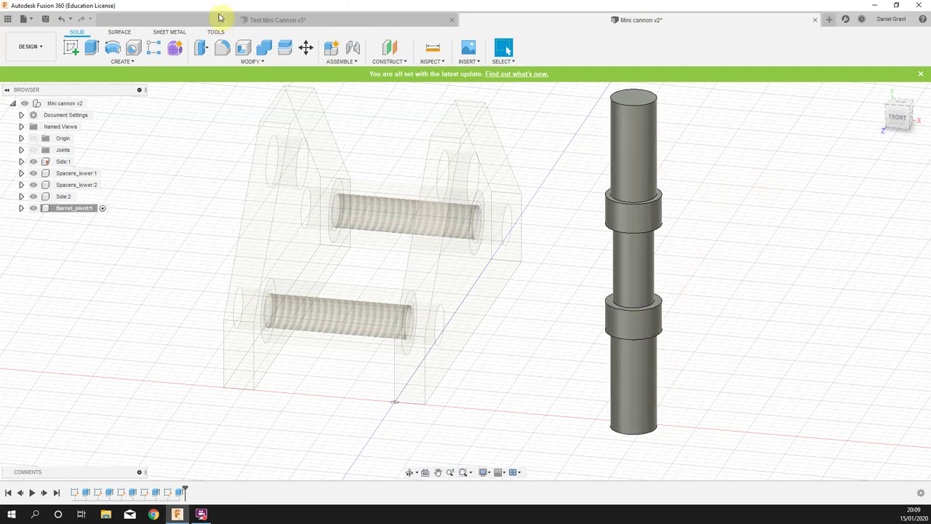
# Chamfer the circular edges at both ends of the pin with an equal distance of 0.5 mm
pyautogui.click(244, 64)
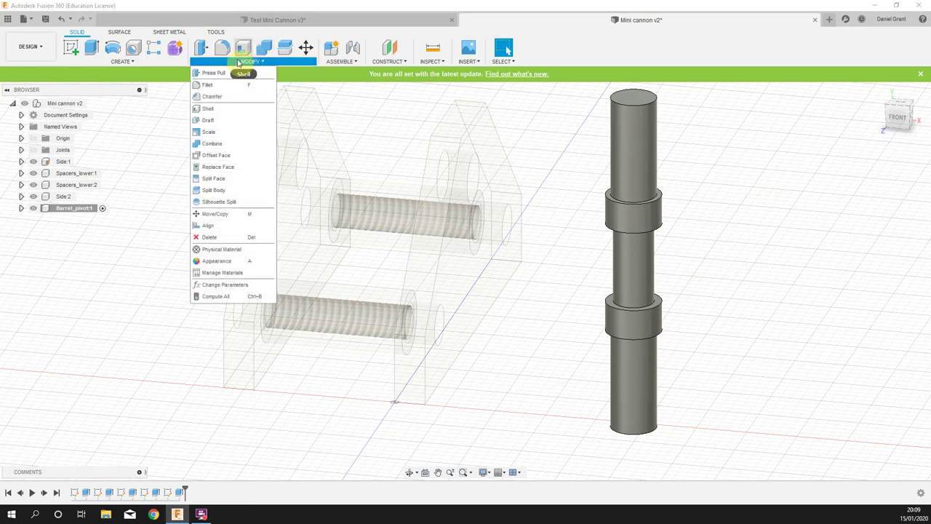
pyautogui.press('Escape')
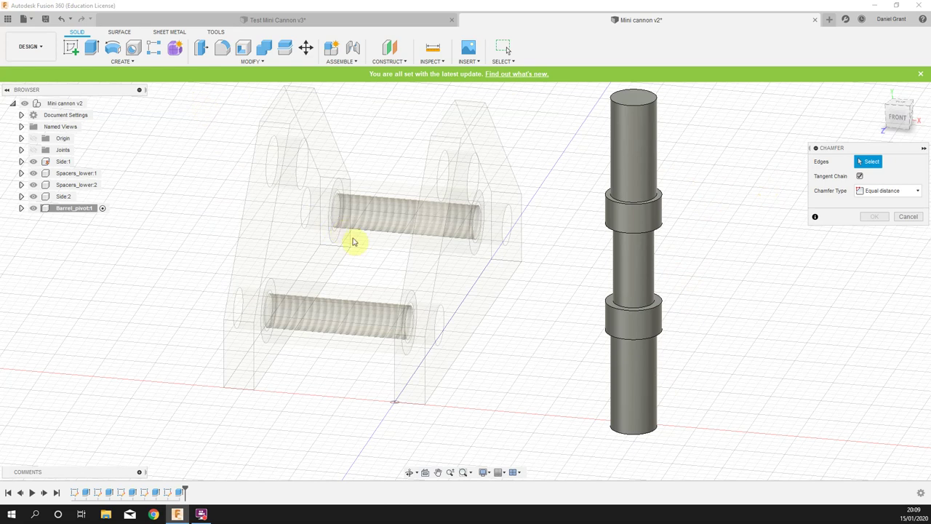
pyautogui.click(642, 437)
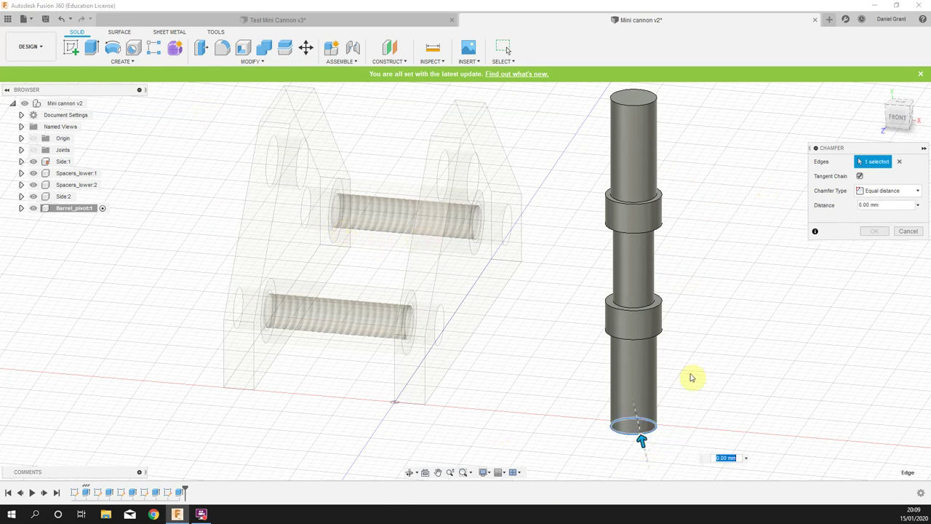
pyautogui.click(652, 107)
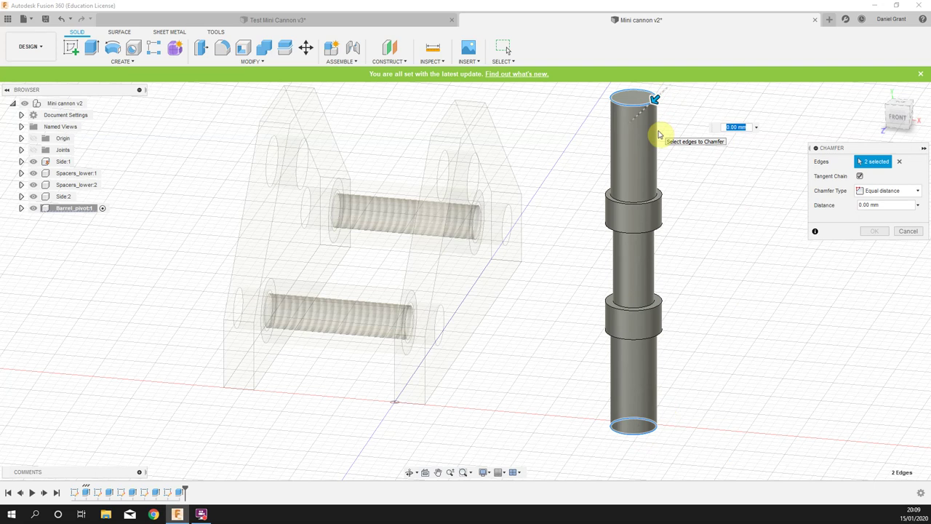
pyautogui.press('Return')
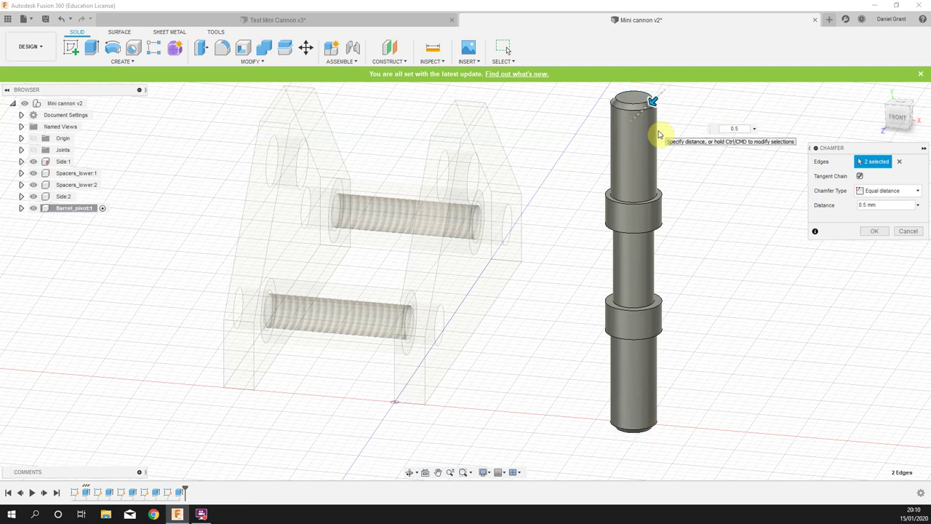
pyautogui.press('Return')
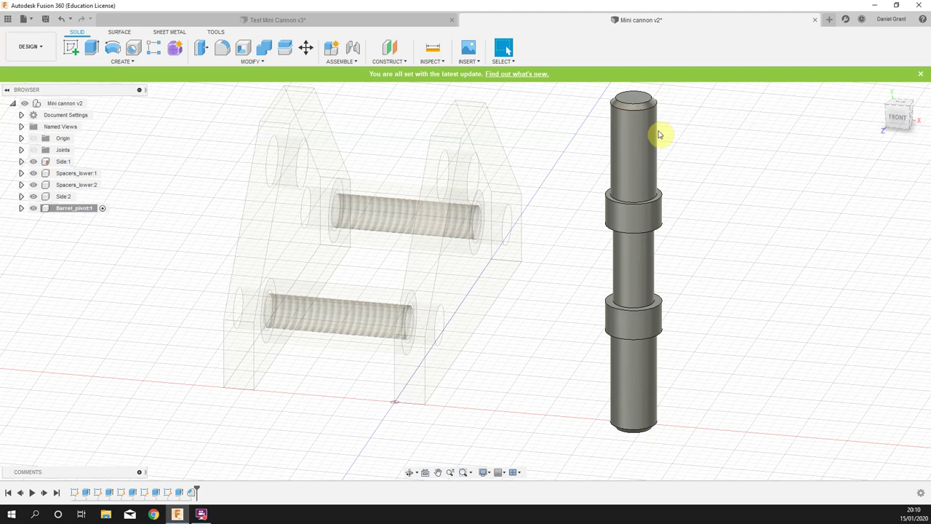
# Start another chamfer on the two inner edges where the outer shaft sections meet the upper and lower collars
pyautogui.click(236, 63)
pyautogui.click(811, 208)
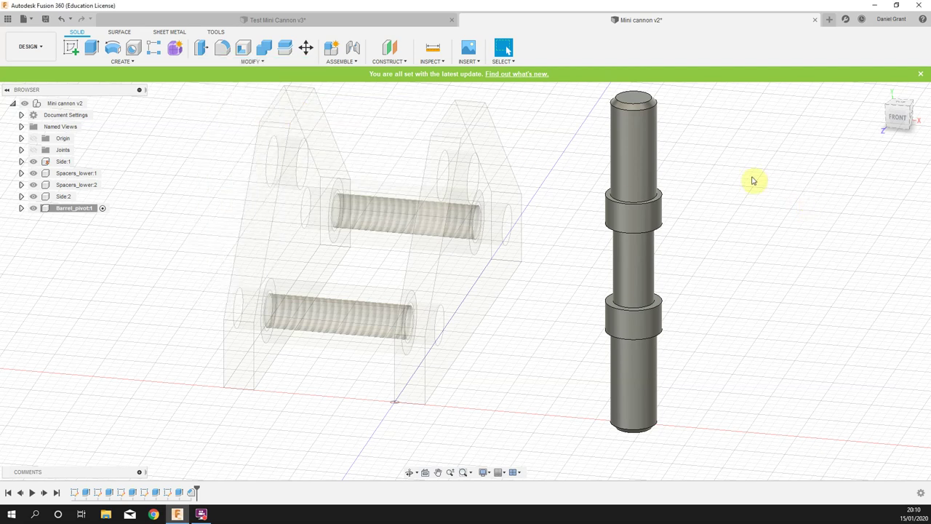
pyautogui.rightClick(737, 152)
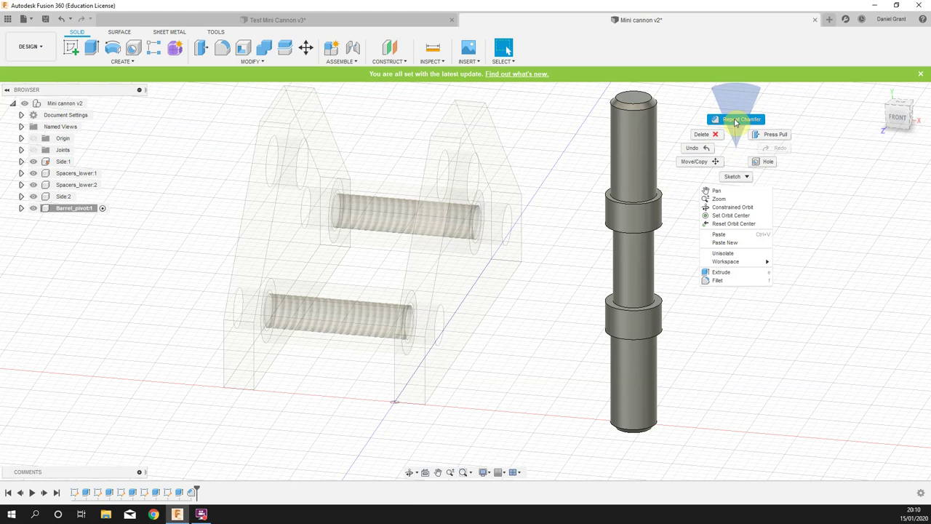
pyautogui.click(734, 120)
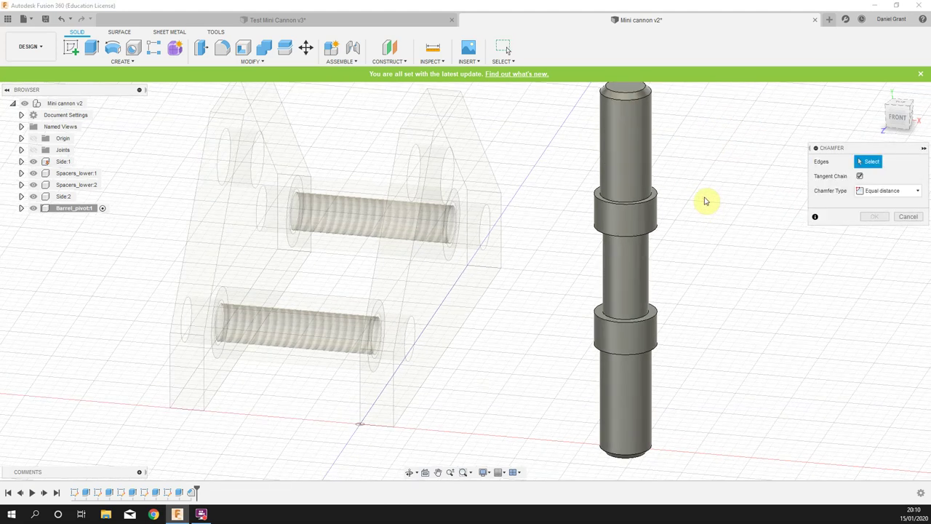
pyautogui.scroll(5, 628, 202)
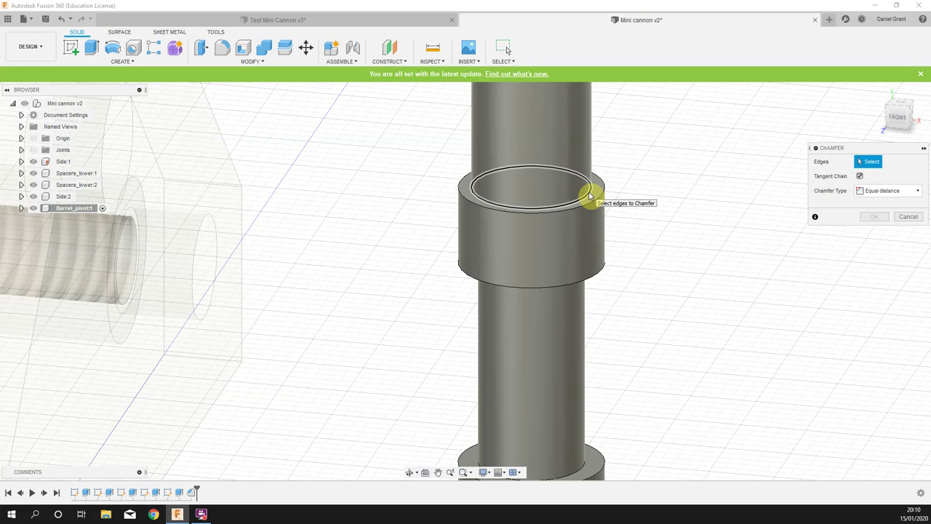
pyautogui.click(589, 195)
pyautogui.scroll(-3, 706, 368)
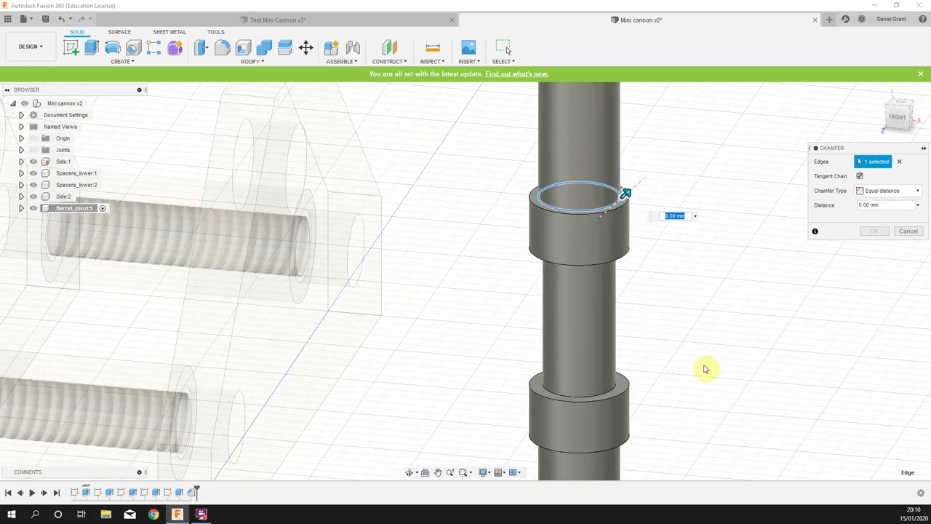
pyautogui.keyDown('shift'); pyautogui.moveTo(702, 395); pyautogui.dragTo(707, 327, button='middle'); pyautogui.keyUp('shift')
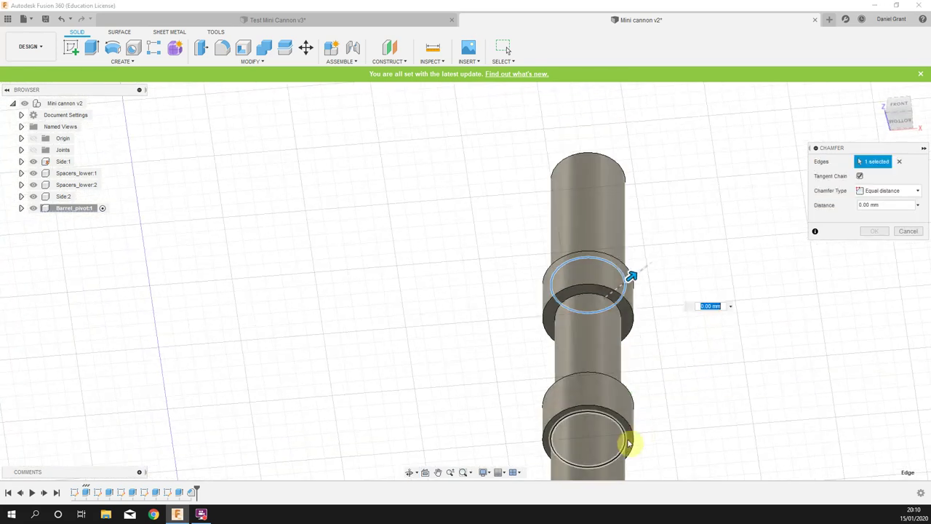
pyautogui.scroll(5, 623, 434)
pyautogui.click(614, 407)
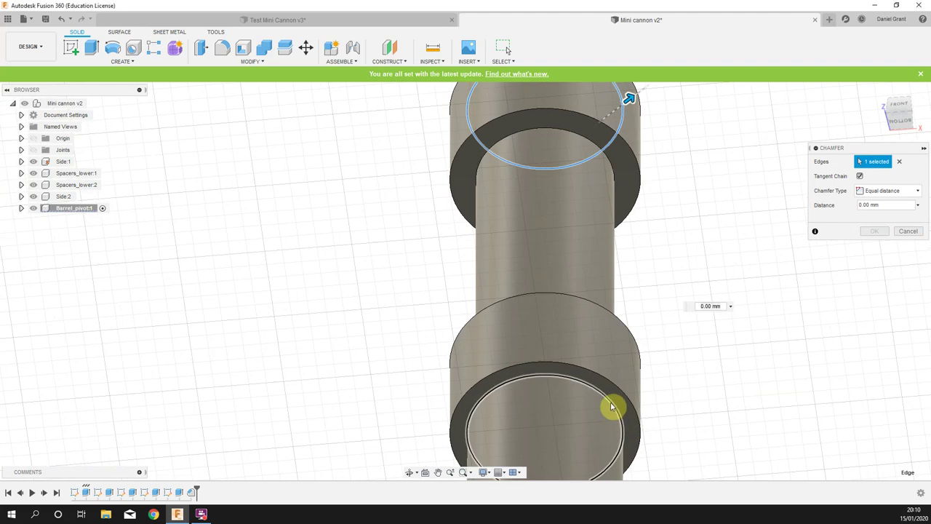
pyautogui.keyDown('shift'); pyautogui.moveTo(696, 279); pyautogui.dragTo(653, 371, button='middle'); pyautogui.keyUp('shift')
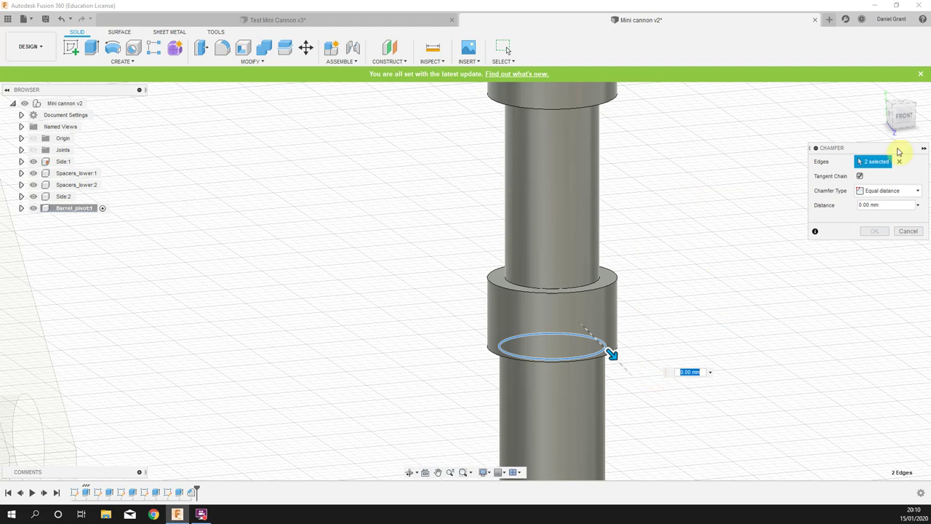
# Finish the chamfer where the outer shafts meet the collars as a two-distance chamfer of 0.5 mm and 1 mm
pyautogui.keyDown('shift'); pyautogui.moveTo(655, 264); pyautogui.dragTo(640, 407, button='middle'); pyautogui.keyUp('shift')
pyautogui.scroll(4, 619, 363)
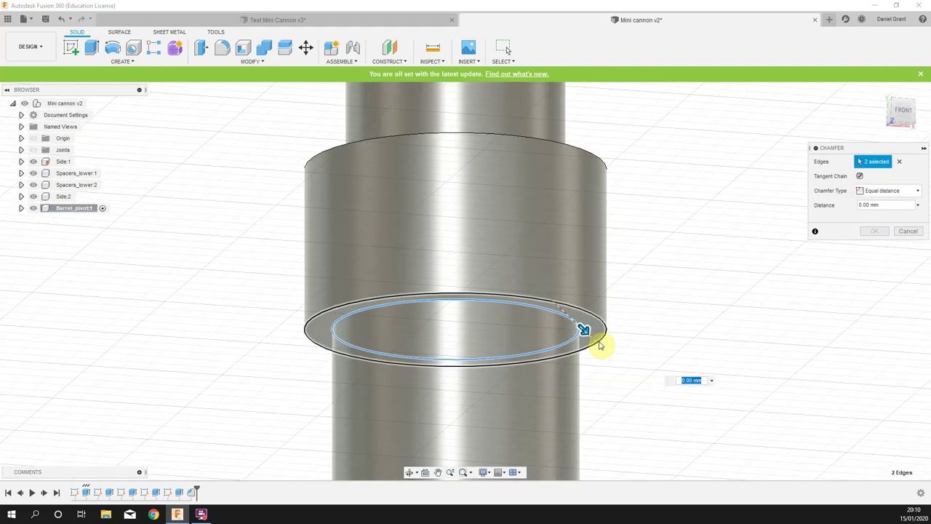
pyautogui.scroll(3, 600, 345)
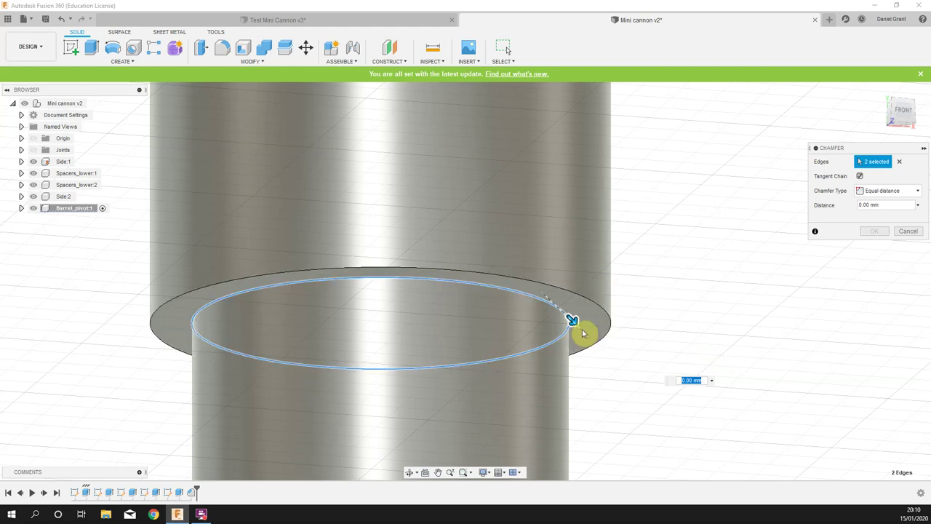
pyautogui.moveTo(574, 320)
pyautogui.mouseDown()
pyautogui.moveTo(596, 346)
pyautogui.moveTo(612, 340)
pyautogui.moveTo(582, 327)
pyautogui.mouseUp()
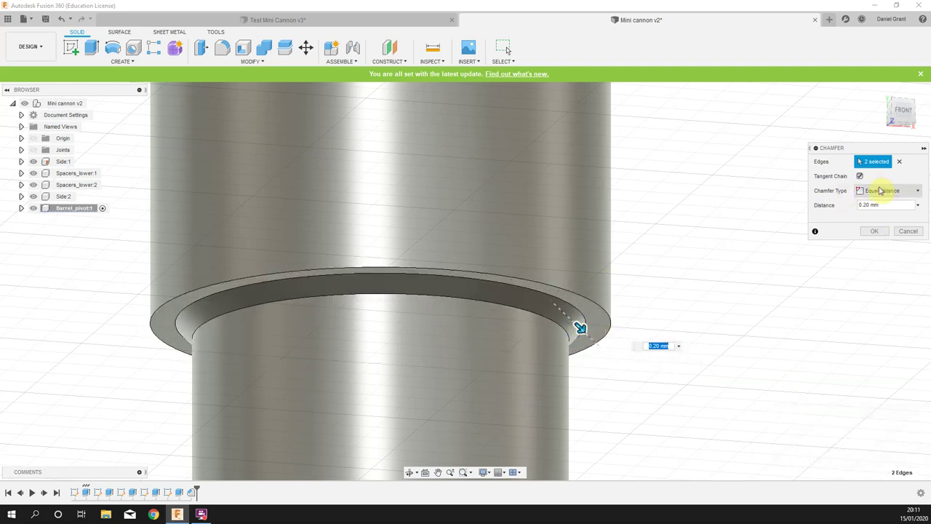
pyautogui.click(880, 191)
pyautogui.click(876, 214)
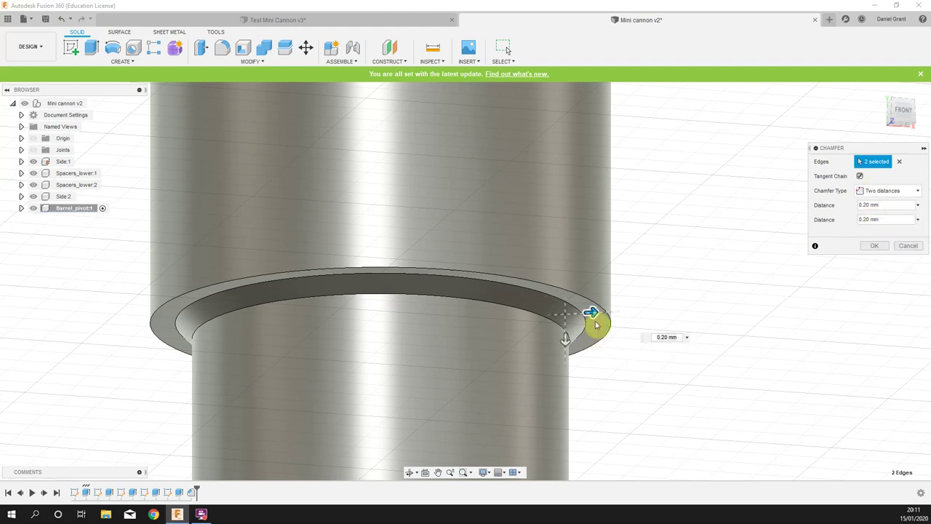
pyautogui.moveTo(593, 312); pyautogui.dragTo(617, 311)
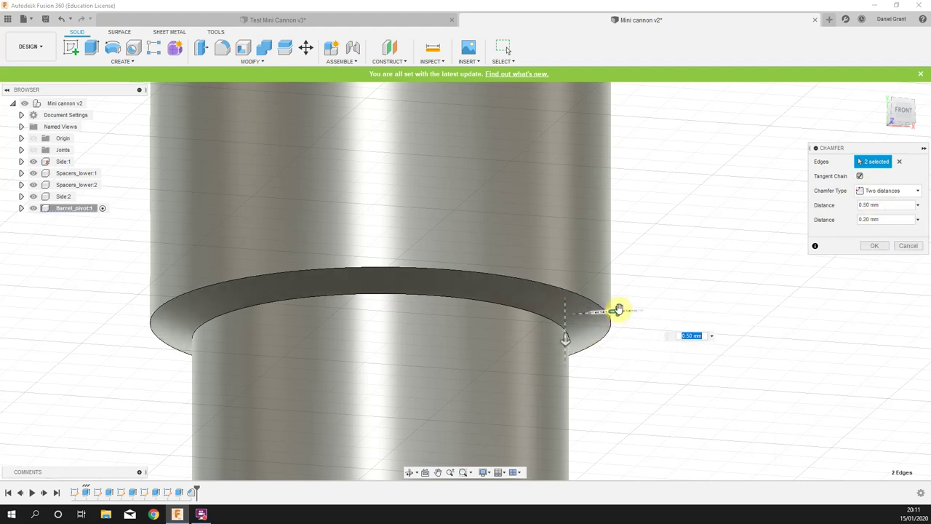
pyautogui.moveTo(566, 339); pyautogui.dragTo(576, 405)
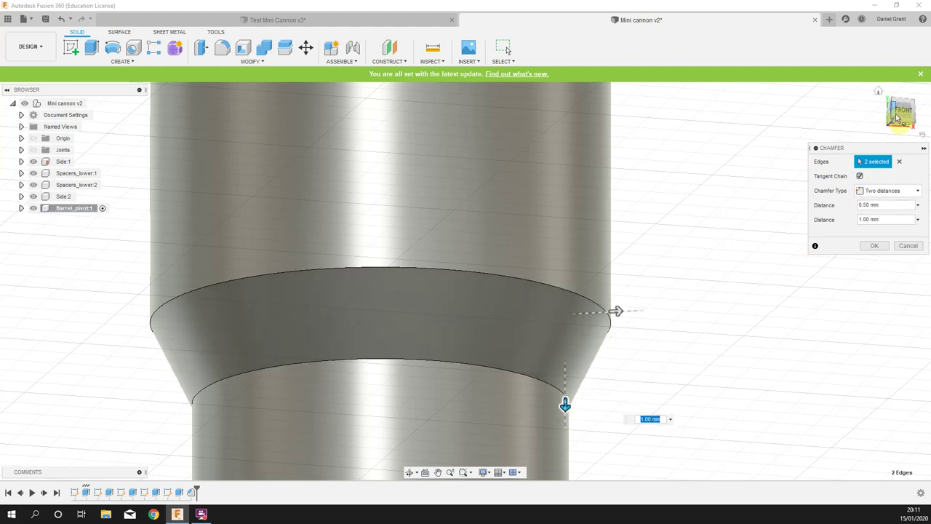
pyautogui.scroll(-5, 676, 345)
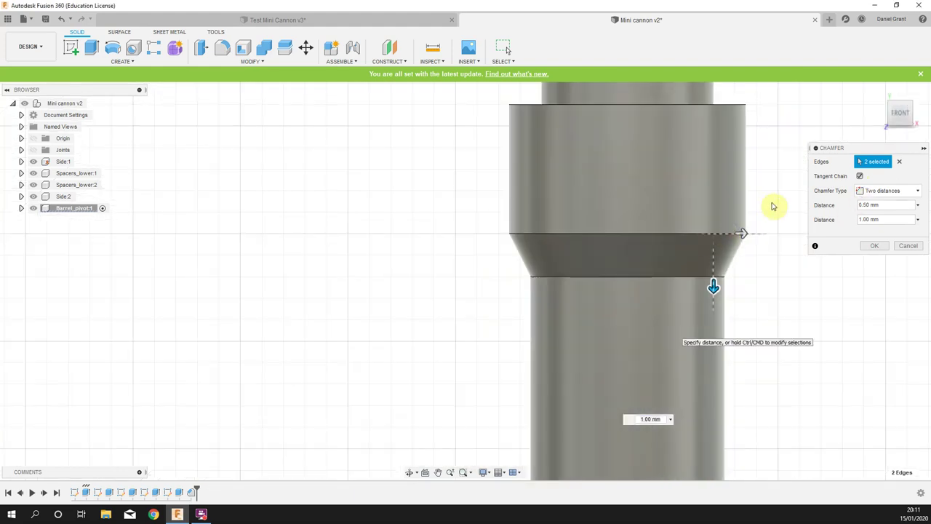
pyautogui.moveTo(740, 222); pyautogui.dragTo(624, 416, button='middle')
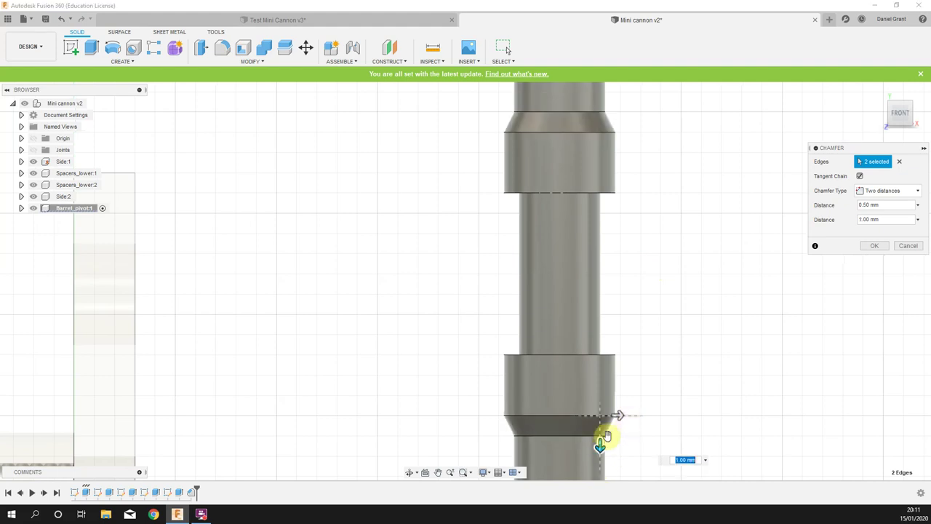
pyautogui.click(872, 245)
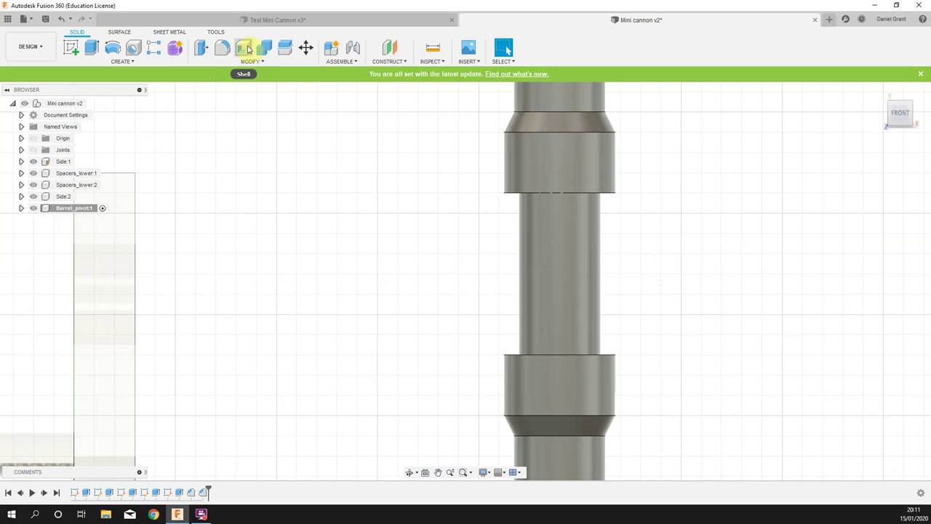
# Start a two-distance chamfer on both edges where the central shaft meets the collars, setting the distance along the shaft to 2 mm
pyautogui.rightClick(272, 209)
pyautogui.click(268, 182)
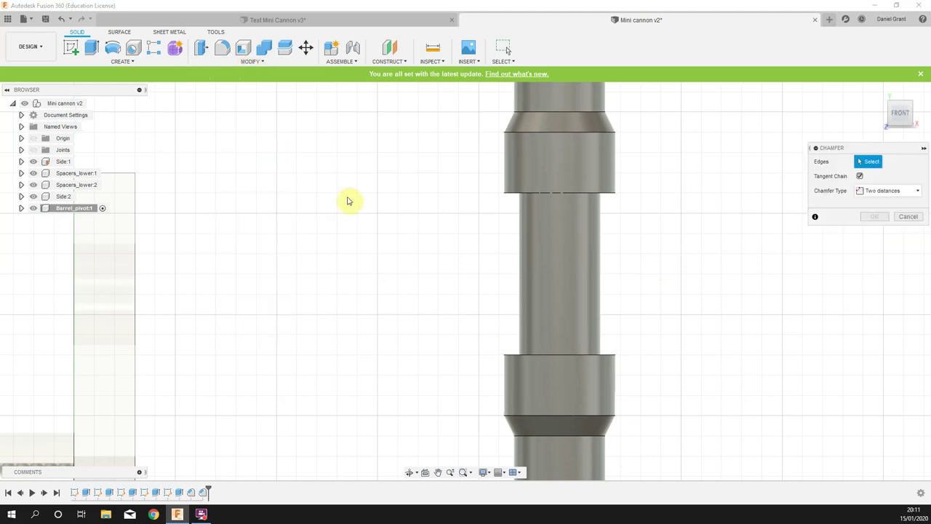
pyautogui.keyDown('shift'); pyautogui.moveTo(640, 360); pyautogui.dragTo(594, 358, button='middle'); pyautogui.keyUp('shift')
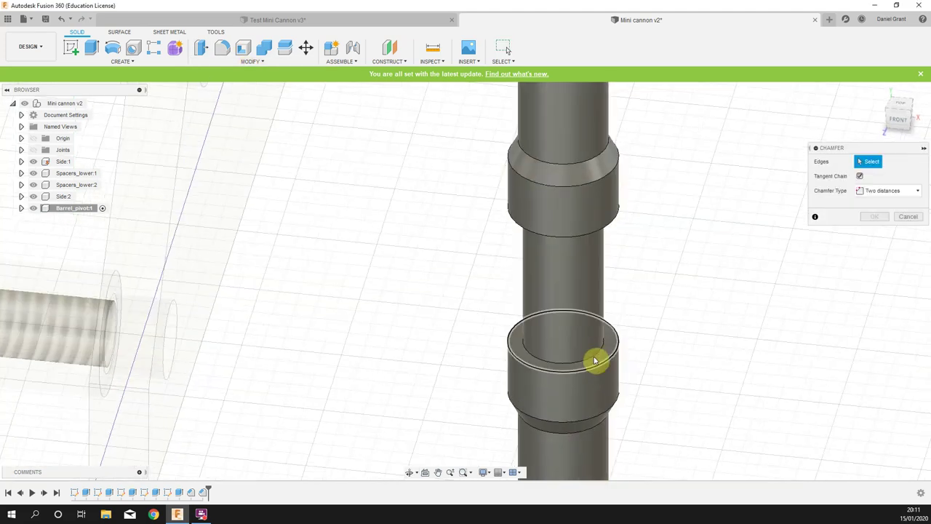
pyautogui.click(601, 354)
pyautogui.keyDown('shift'); pyautogui.moveTo(692, 284); pyautogui.dragTo(604, 251, button='middle'); pyautogui.keyUp('shift')
pyautogui.click(602, 252)
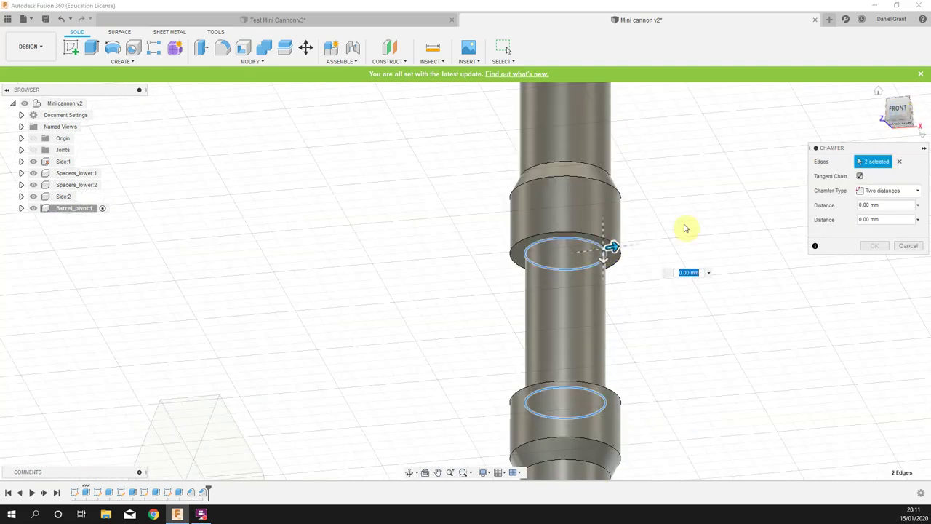
pyautogui.scroll(5, 607, 251)
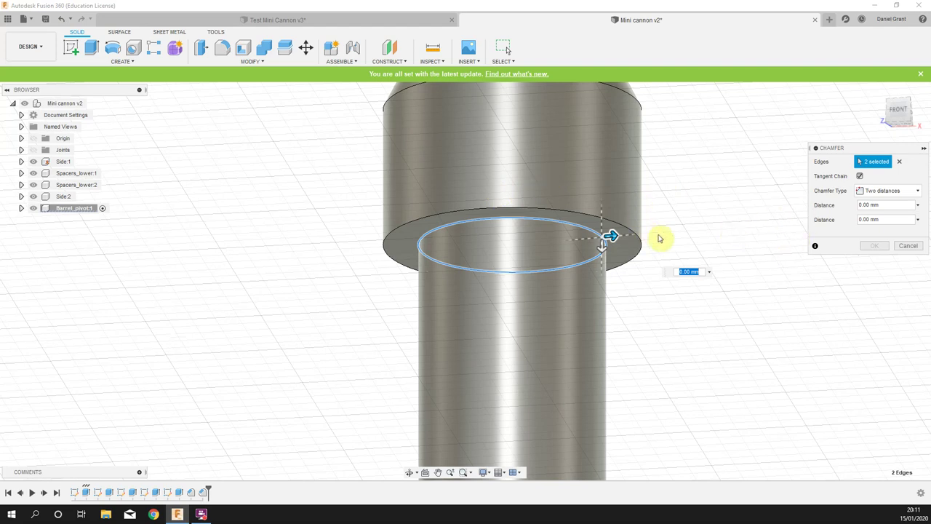
pyautogui.moveTo(602, 250); pyautogui.dragTo(616, 324)
pyautogui.moveTo(613, 240); pyautogui.dragTo(619, 235)
pyautogui.moveTo(591, 310); pyautogui.dragTo(601, 335)
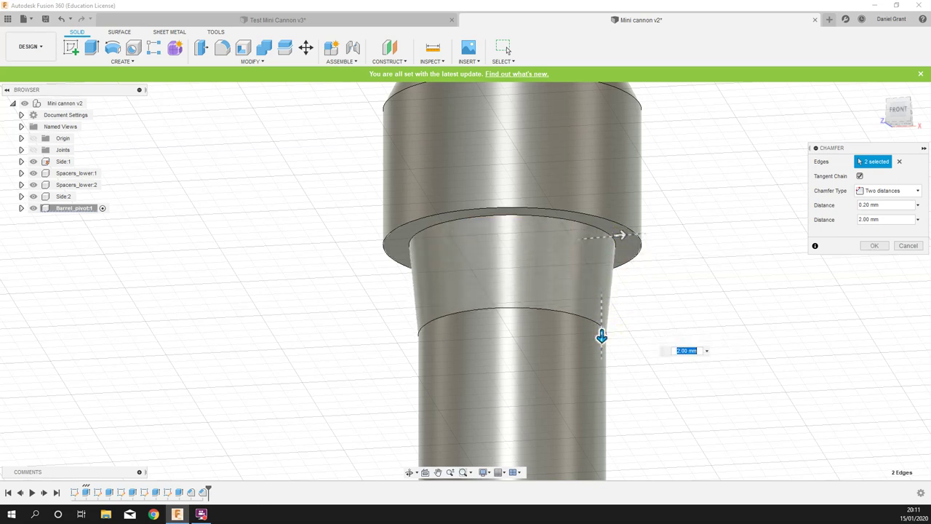
# Set the central shaft chamfer's distance across the collar faces to 0.75 mm and complete the chamfer
pyautogui.moveTo(618, 240); pyautogui.dragTo(642, 235)
pyautogui.click(716, 258)
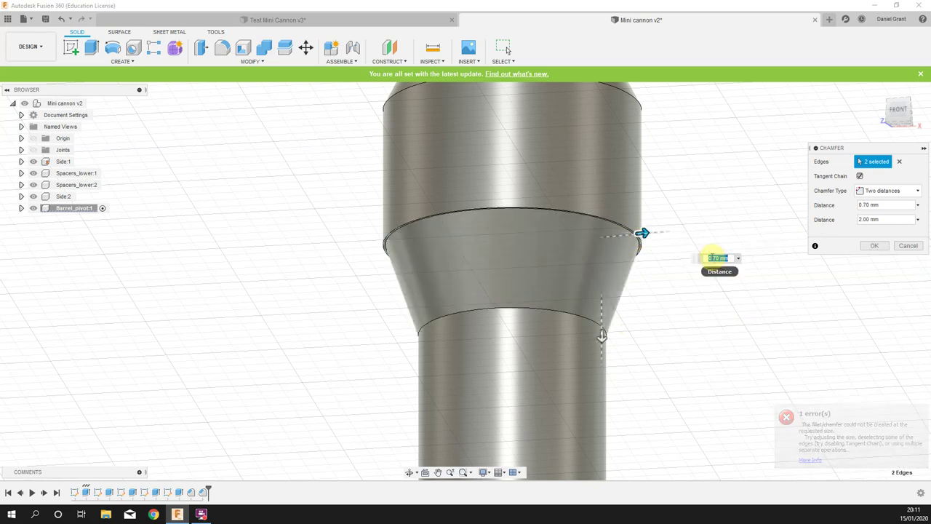
pyautogui.write('0.7')
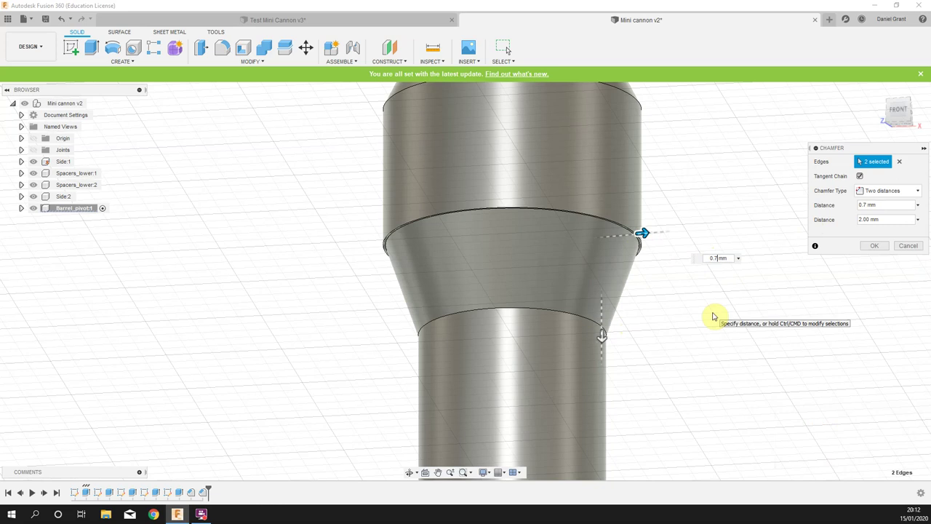
pyautogui.write('5')
pyautogui.press('Return')
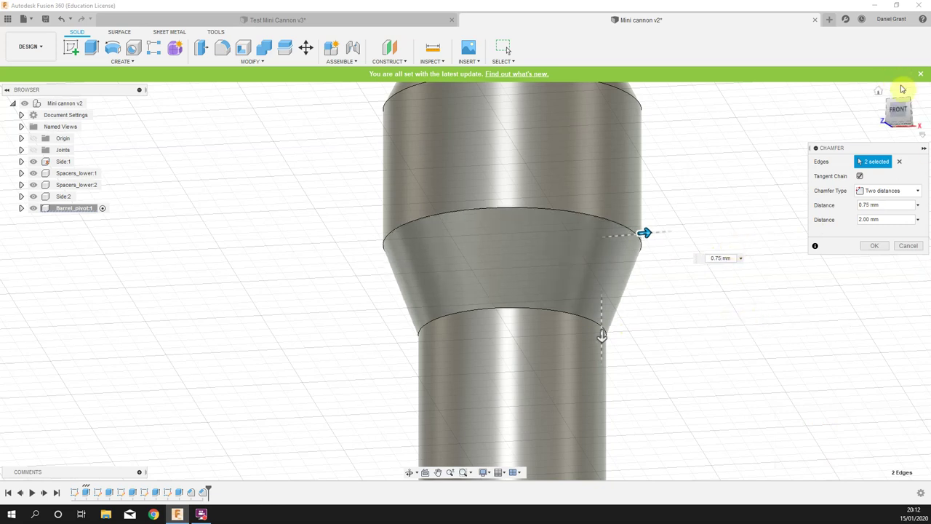
pyautogui.click(897, 110)
pyautogui.moveTo(657, 287); pyautogui.dragTo(665, 202, button='middle')
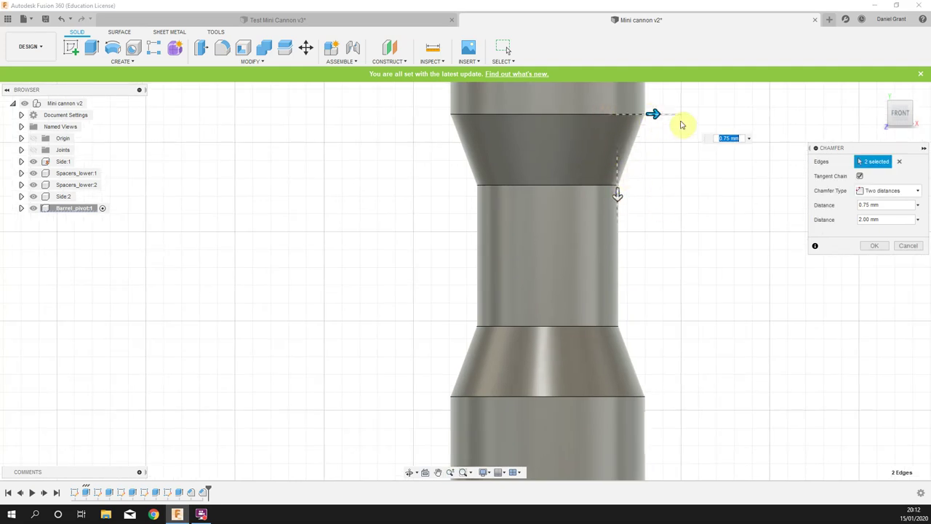
pyautogui.click(873, 248)
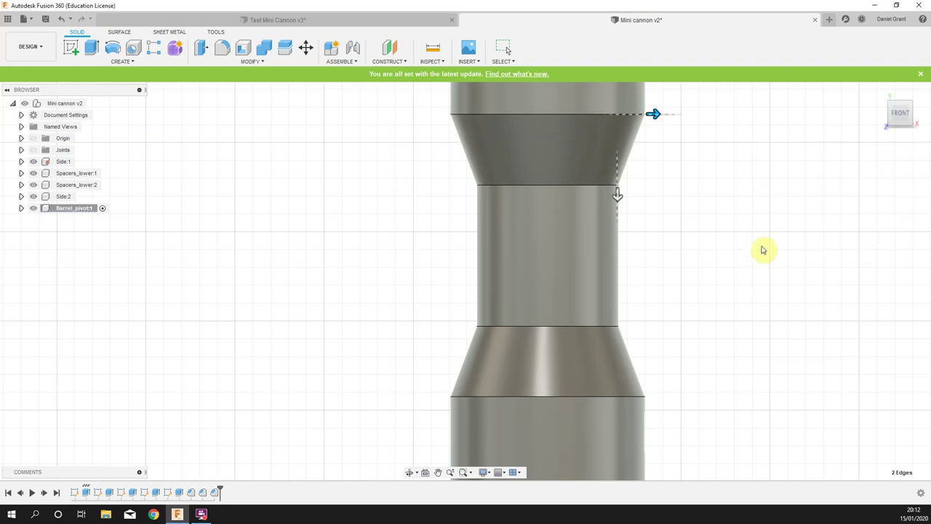
pyautogui.press('Escape')
pyautogui.scroll(-2, 768, 255)
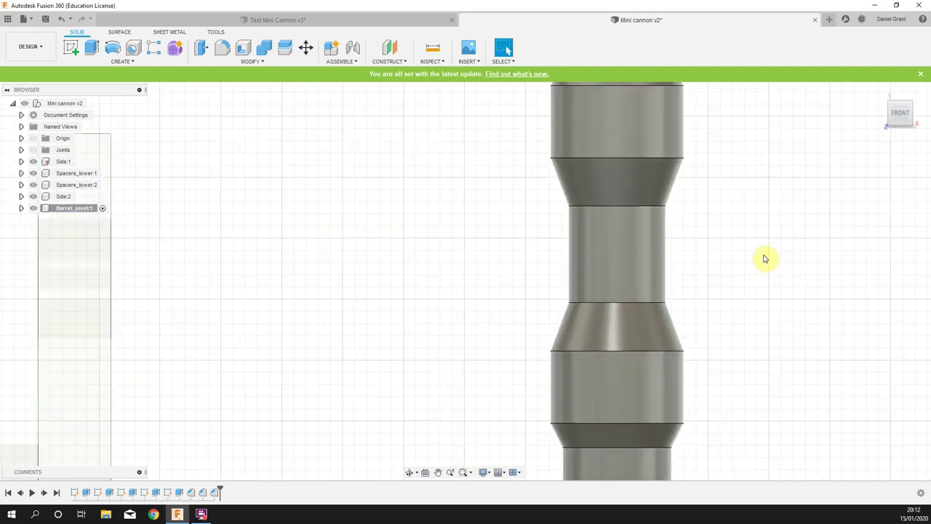
# Examine the physical properties of the Barrel_pivot component, including its mass and material
pyautogui.scroll(-2, 771, 258)
pyautogui.keyDown('shift'); pyautogui.moveTo(793, 259); pyautogui.dragTo(753, 287, button='middle'); pyautogui.keyUp('shift')
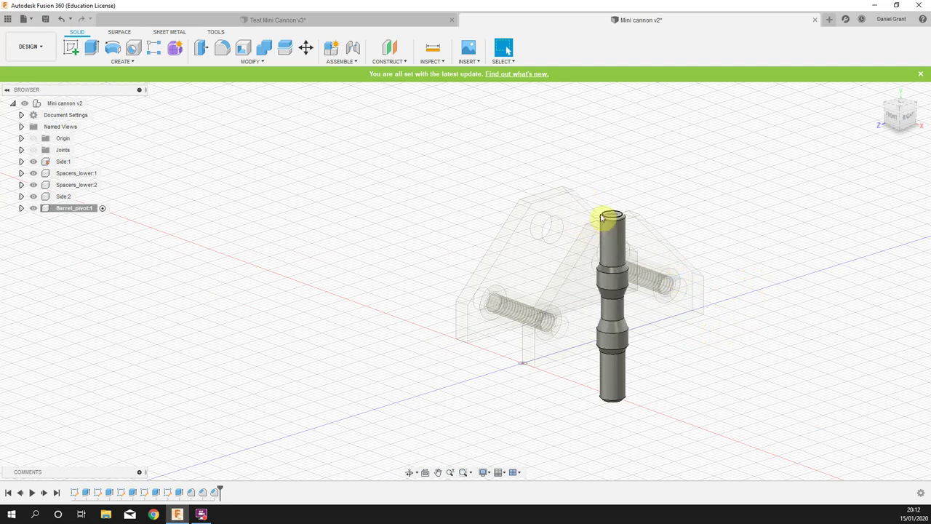
pyautogui.rightClick(64, 210)
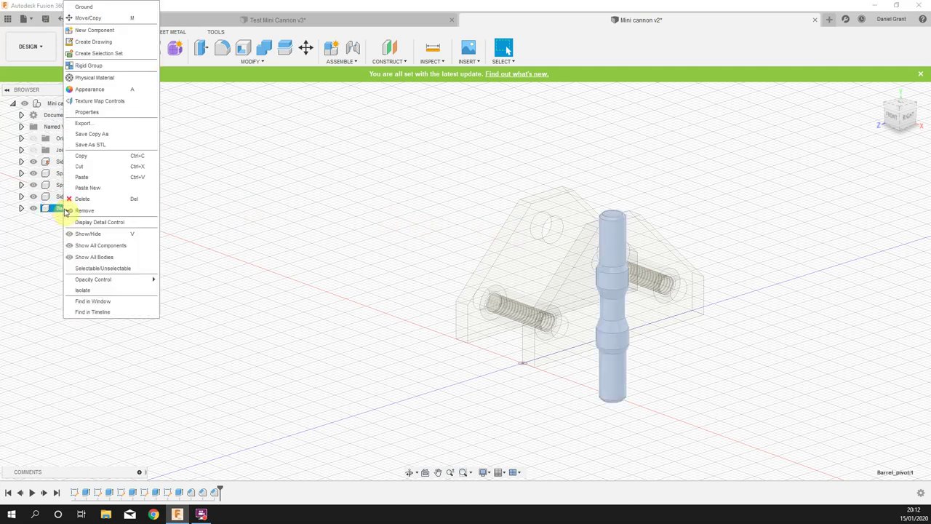
pyautogui.click(86, 112)
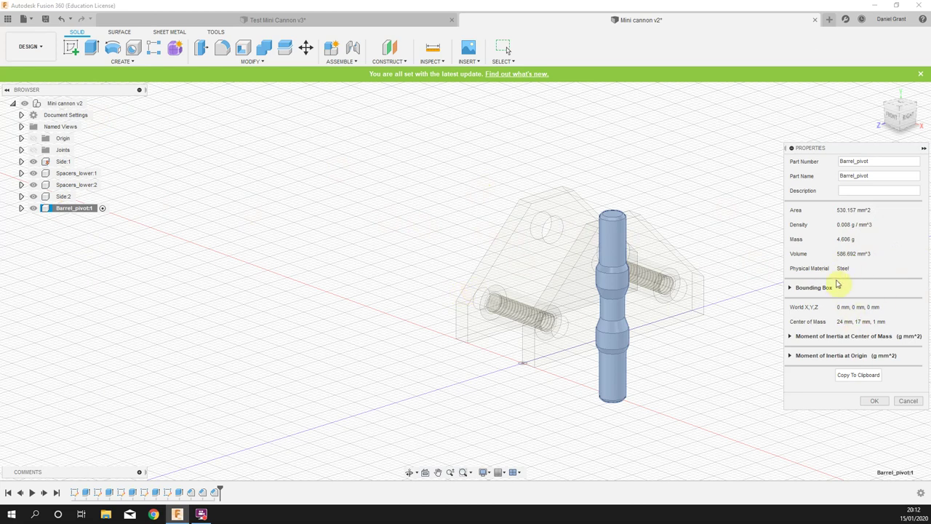
pyautogui.click(875, 402)
pyautogui.click(327, 211)
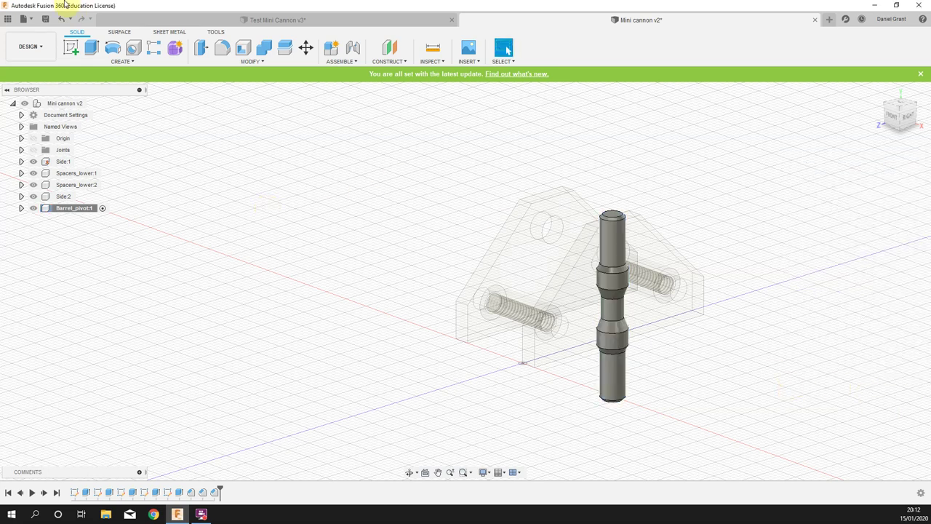
# Save the design with the version description "Pivot complete"
pyautogui.click(45, 19)
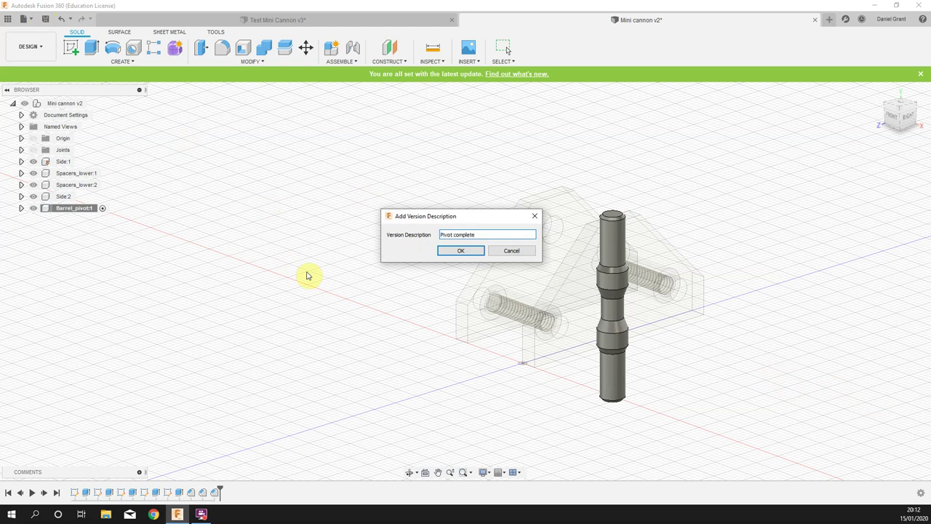
pyautogui.press('Return')
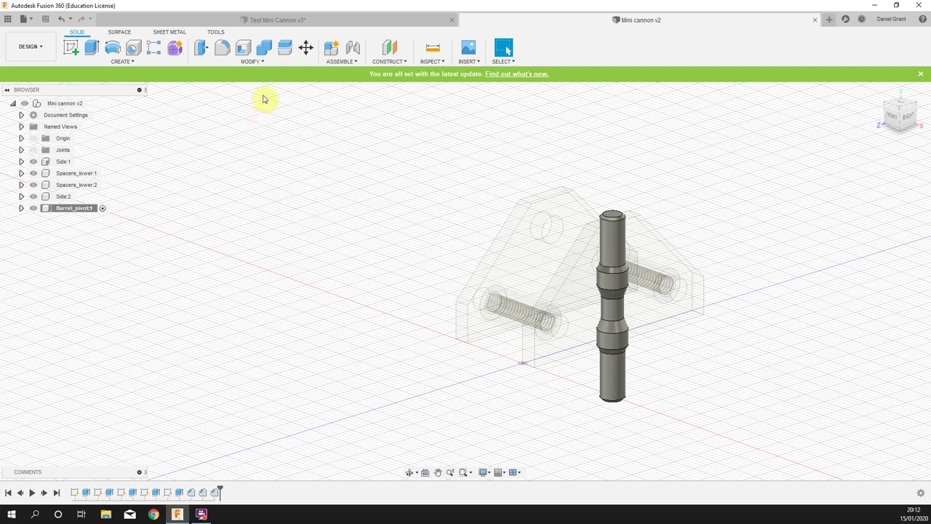
# Add full-length, right-hand ISO Metric M5x0.8 threads of class 6g to the cylindrical faces at both ends of the barrel pivot
pyautogui.click(140, 65)
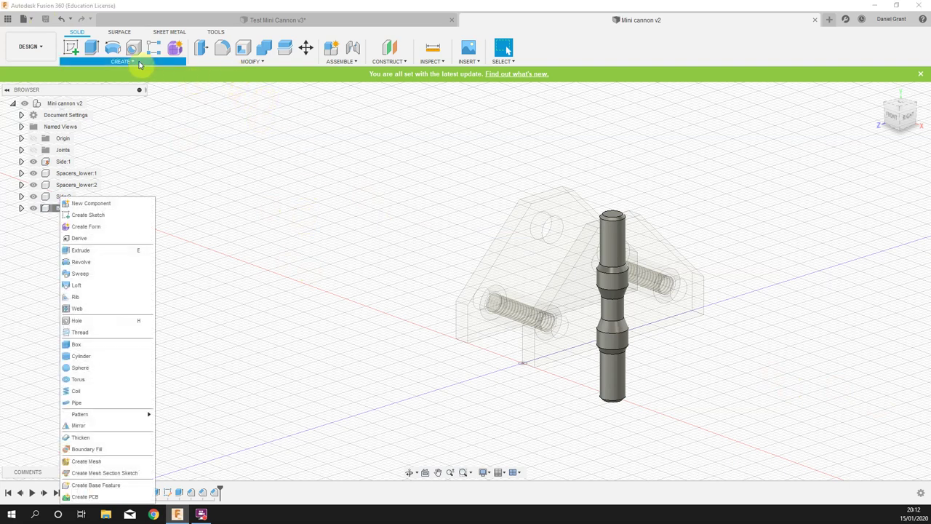
pyautogui.click(80, 334)
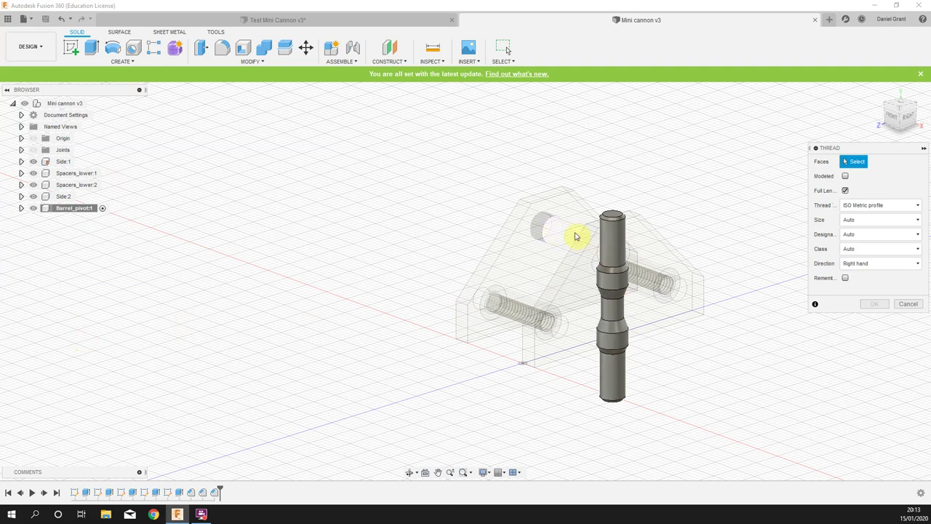
pyautogui.click(612, 245)
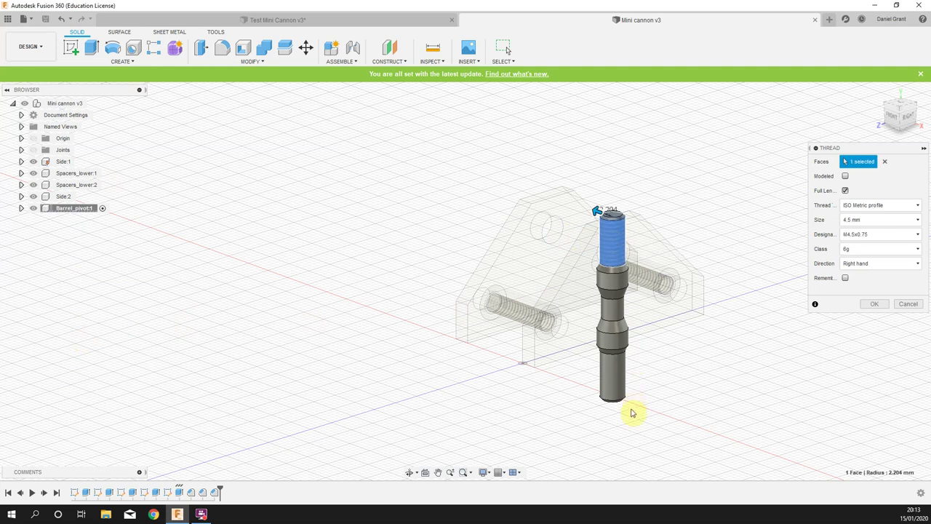
pyautogui.click(612, 383)
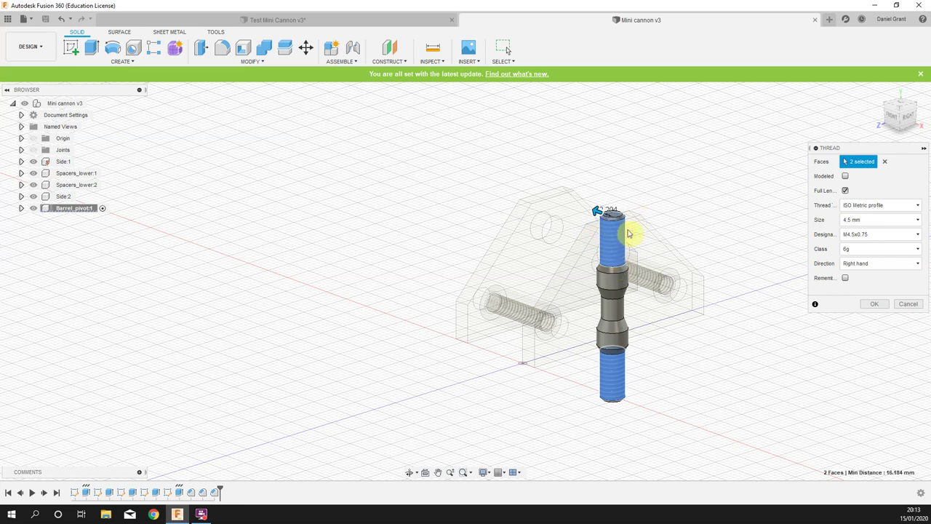
pyautogui.click(881, 222)
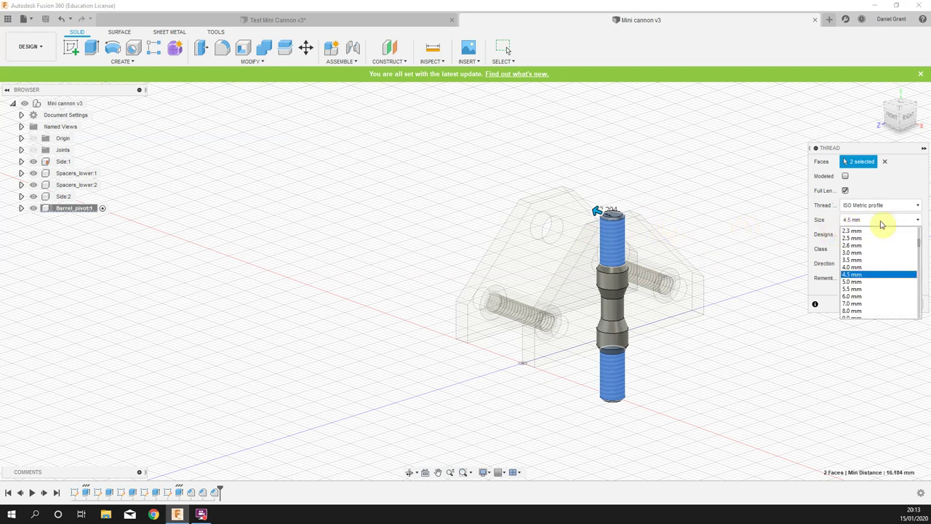
pyautogui.click(852, 281)
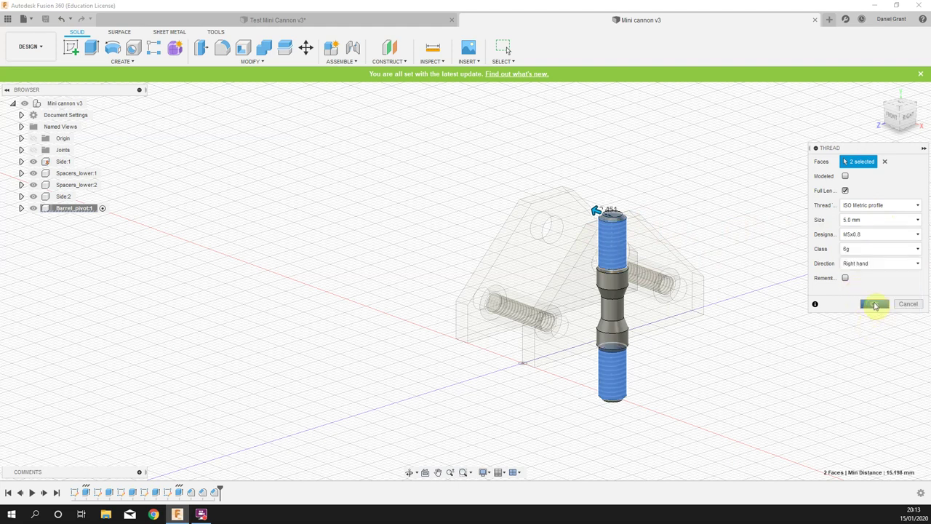
pyautogui.click(875, 305)
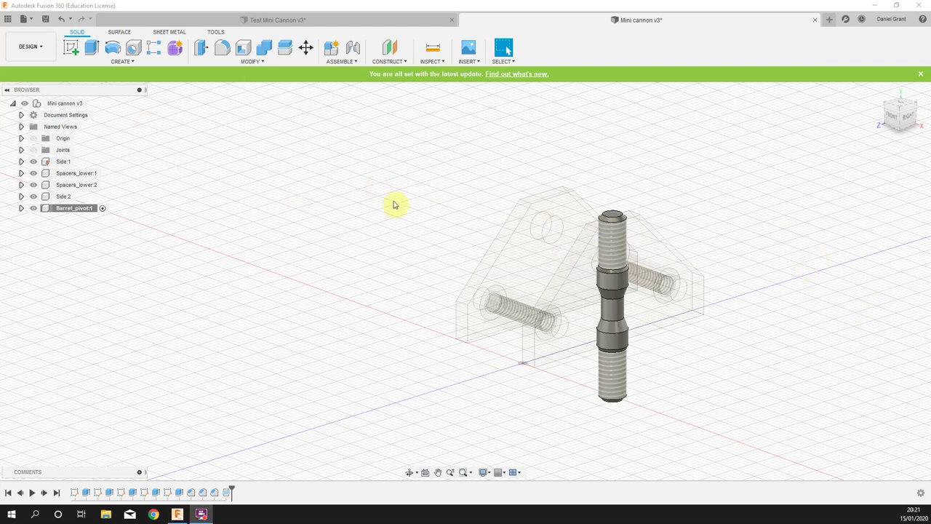
pyautogui.keyDown('shift'); pyautogui.moveTo(778, 272); pyautogui.dragTo(805, 275, button='middle'); pyautogui.keyUp('shift')
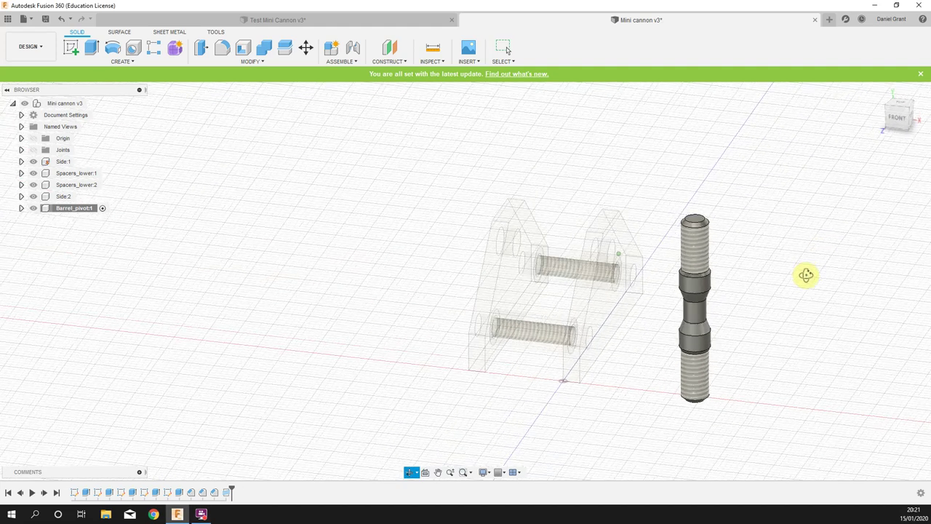
pyautogui.press('Escape')
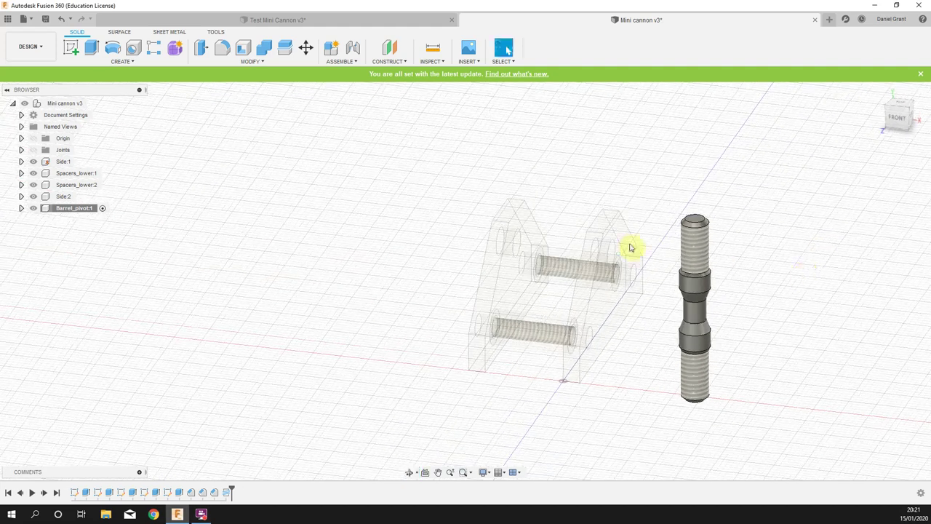
# Activate the top-level assembly and start a rigid joint between the barrel pivot's end face and the top hole of the side plate farther from the origin
pyautogui.click(97, 103)
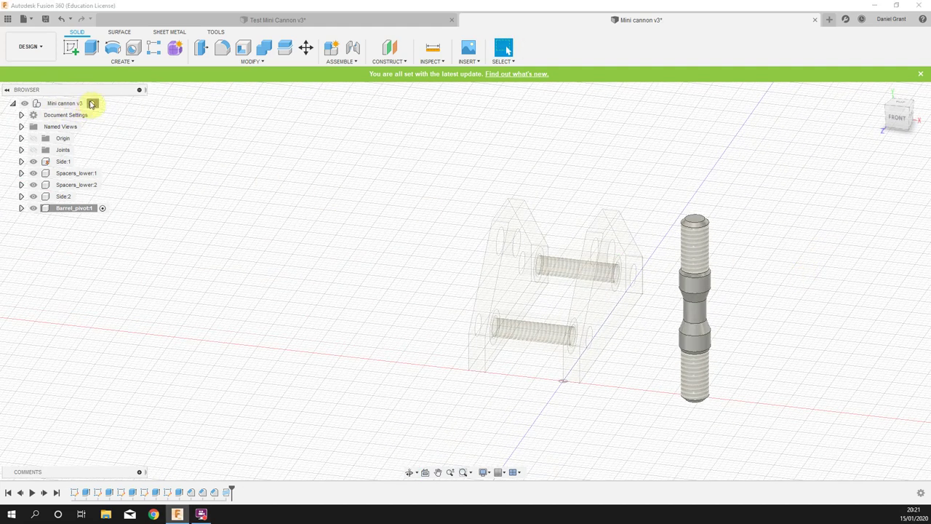
pyautogui.moveTo(777, 232)
pyautogui.keyDown('shift'); pyautogui.mouseDown(button='middle')
pyautogui.moveTo(810, 235)
pyautogui.moveTo(776, 240)
pyautogui.moveTo(779, 227)
pyautogui.moveTo(789, 245)
pyautogui.mouseUp(button='middle'); pyautogui.keyUp('shift')
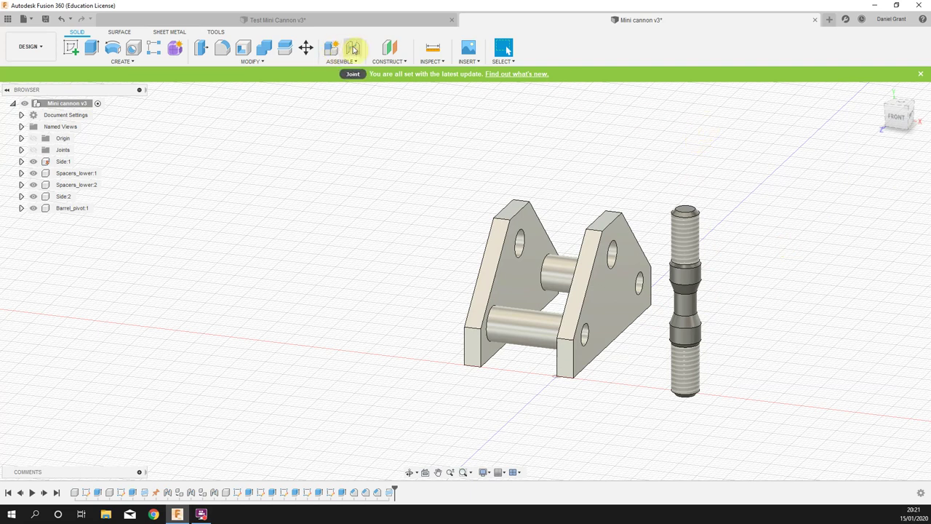
pyautogui.click(340, 62)
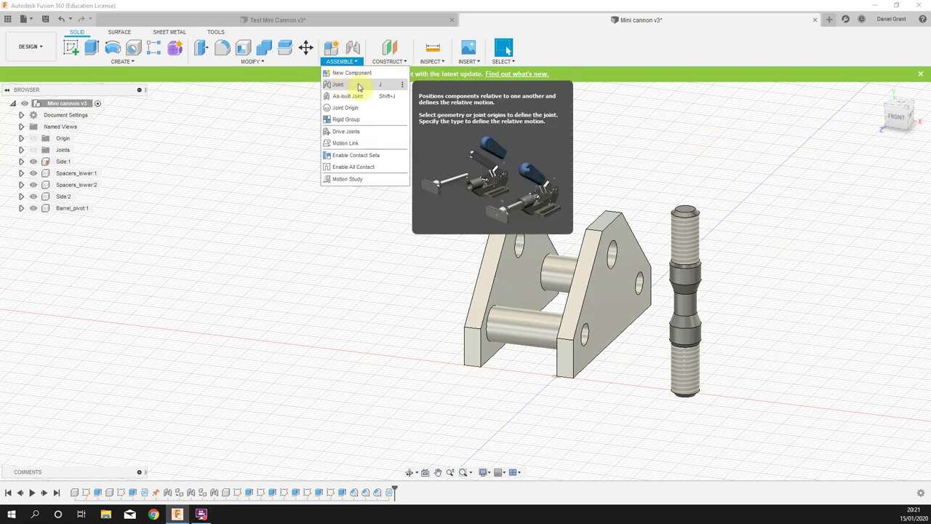
pyautogui.click(687, 185)
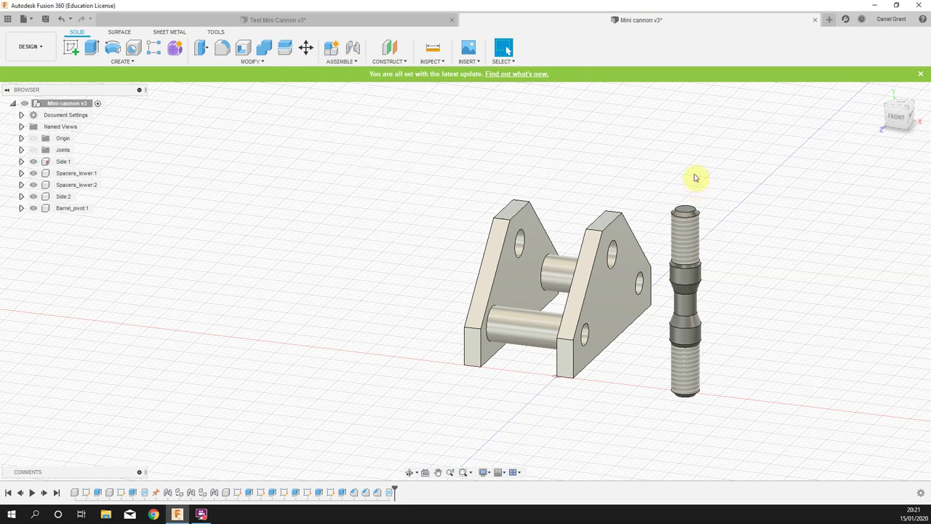
pyautogui.press('j')
pyautogui.keyDown('shift'); pyautogui.moveTo(721, 252); pyautogui.dragTo(758, 269, button='middle'); pyautogui.keyUp('shift')
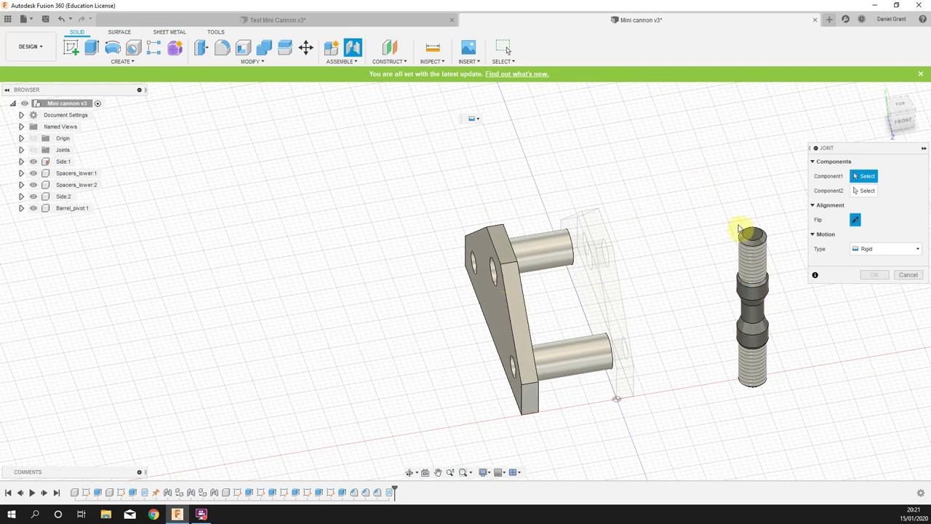
pyautogui.scroll(3, 738, 229)
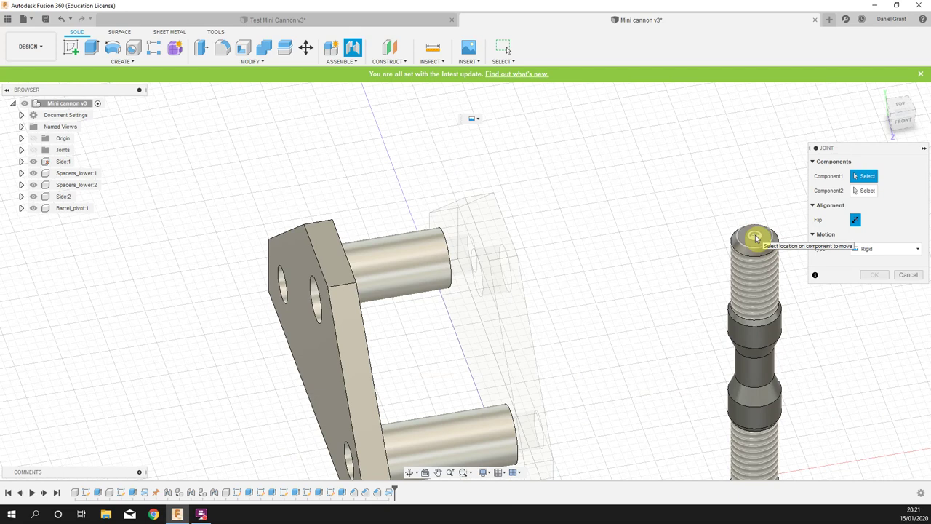
pyautogui.click(757, 239)
pyautogui.scroll(-5, 669, 250)
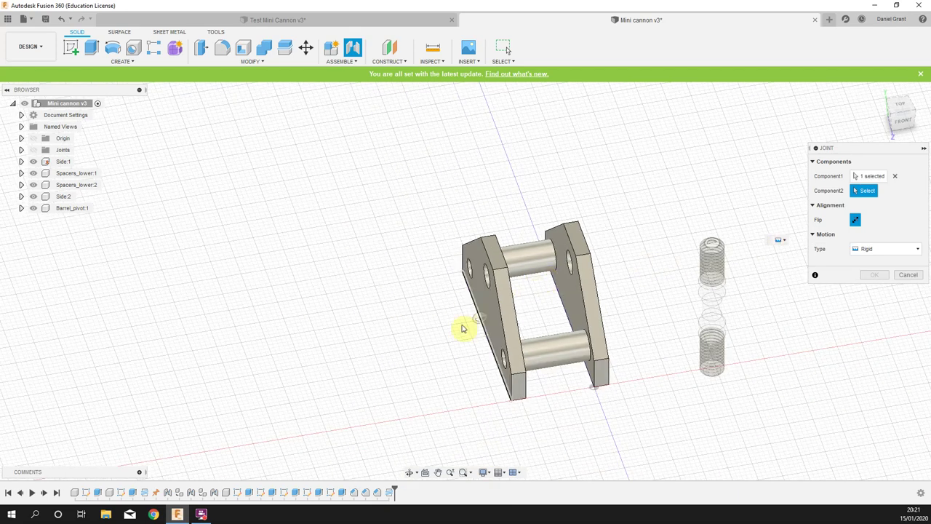
pyautogui.keyDown('shift'); pyautogui.moveTo(435, 353); pyautogui.dragTo(449, 347, button='middle'); pyautogui.keyUp('shift')
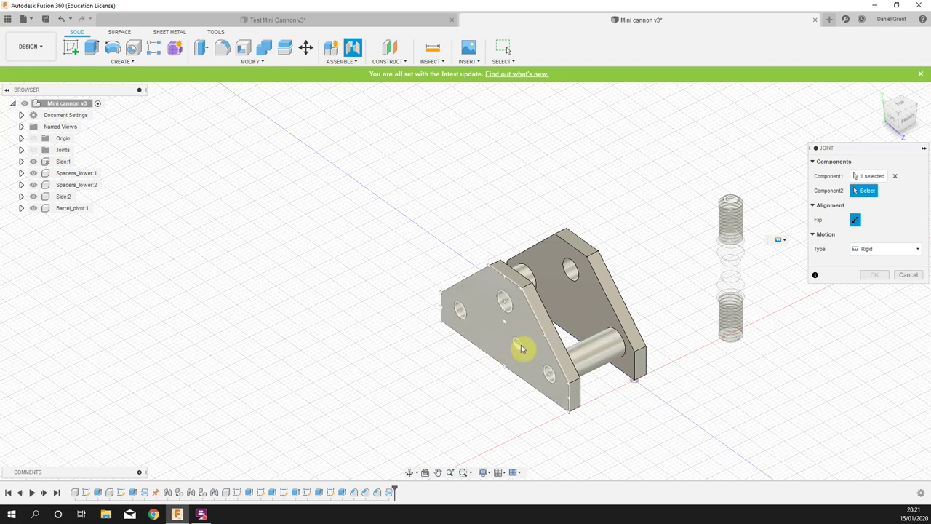
pyautogui.click(507, 303)
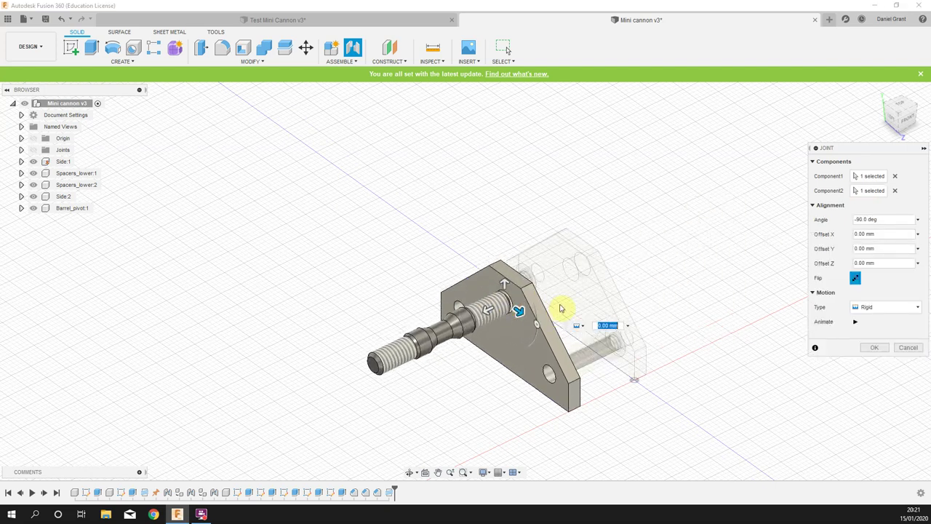
# Flip the joint direction so the barrel pivot points inward through both side plates, and view the alignment from above
pyautogui.click(898, 109)
pyautogui.scroll(2, 753, 293)
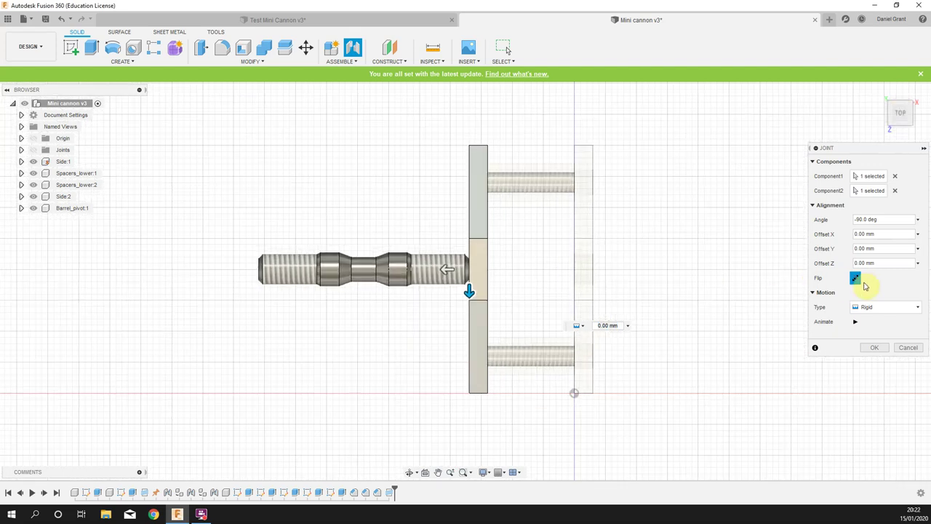
pyautogui.click(857, 279)
pyautogui.keyDown('shift'); pyautogui.moveTo(855, 280); pyautogui.dragTo(613, 323, button='middle'); pyautogui.keyUp('shift')
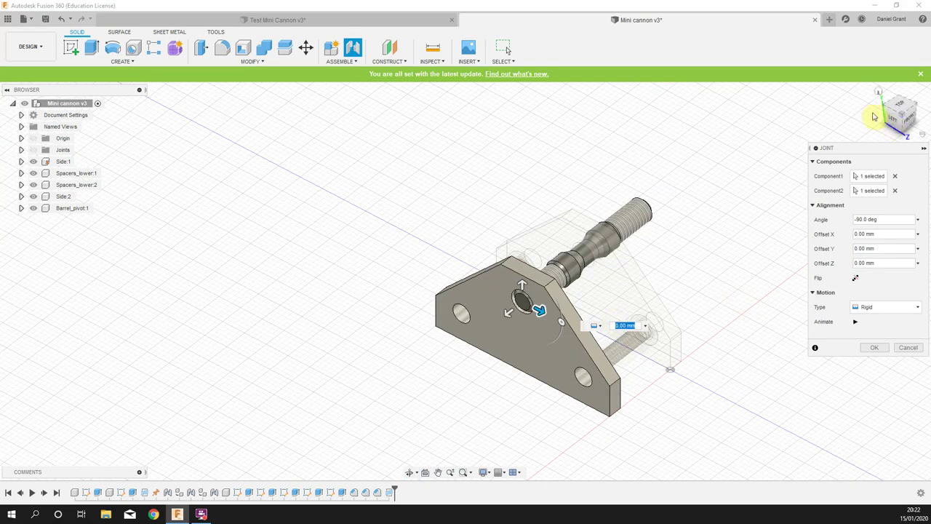
pyautogui.click(904, 109)
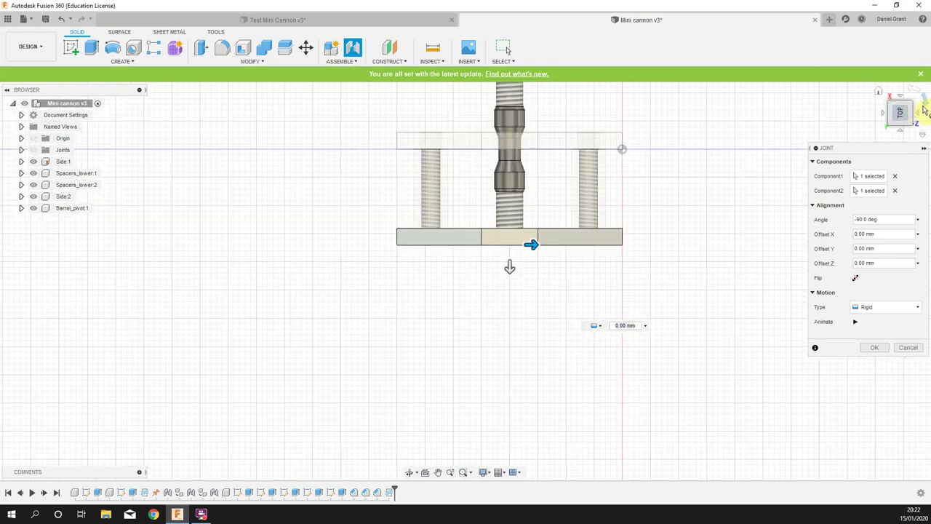
pyautogui.click(926, 109)
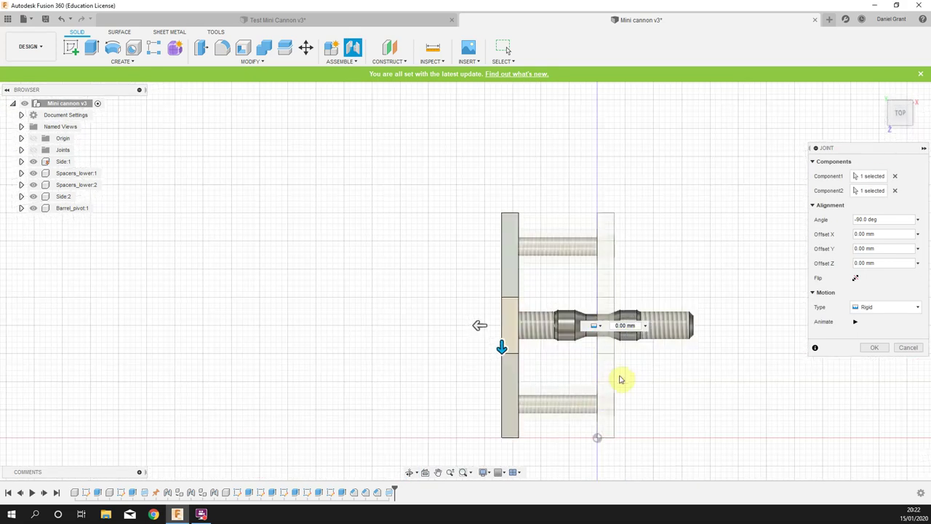
pyautogui.scroll(2, 611, 376)
pyautogui.scroll(1, 575, 371)
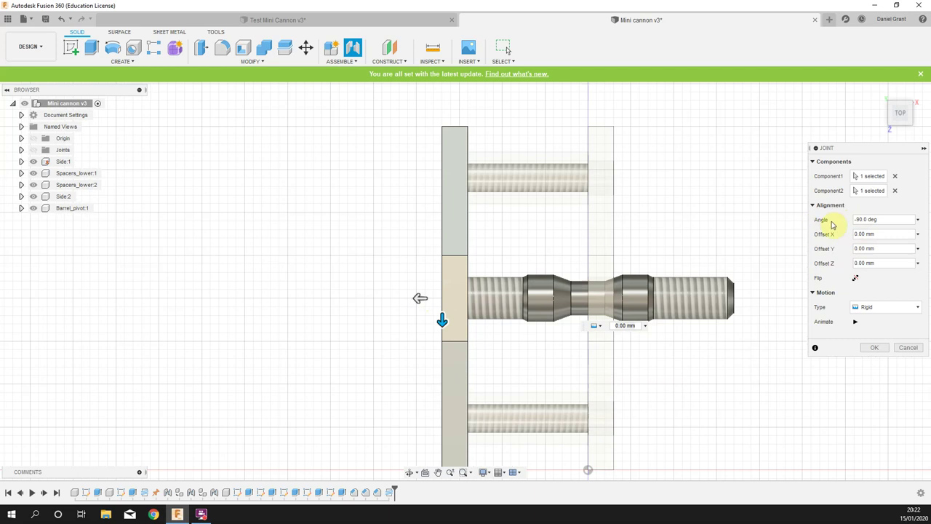
# Set the joint's Z offset to 7 mm to centre the pivot's collars between the side plates, and complete the rigid joint
pyautogui.moveTo(418, 297); pyautogui.dragTo(396, 297)
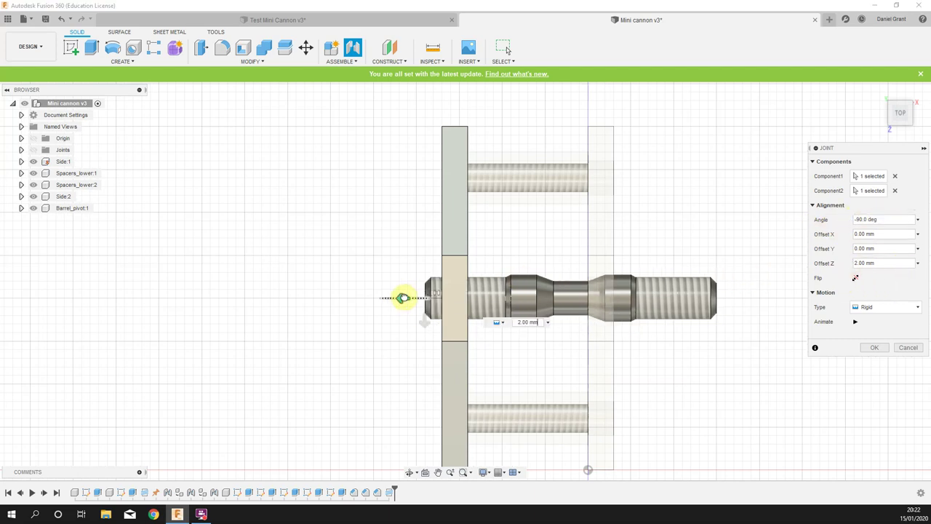
pyautogui.keyDown('shift'); pyautogui.moveTo(728, 396); pyautogui.dragTo(749, 370, button='middle'); pyautogui.keyUp('shift')
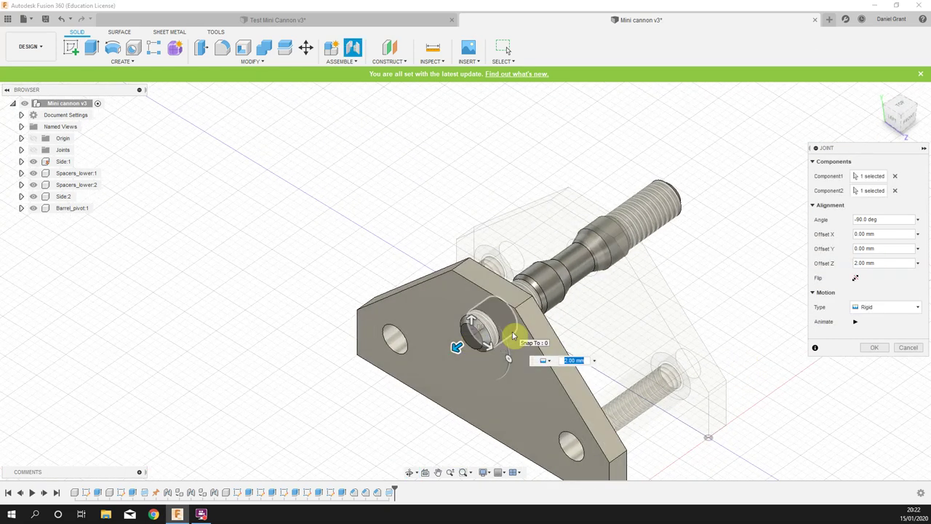
pyautogui.click(901, 104)
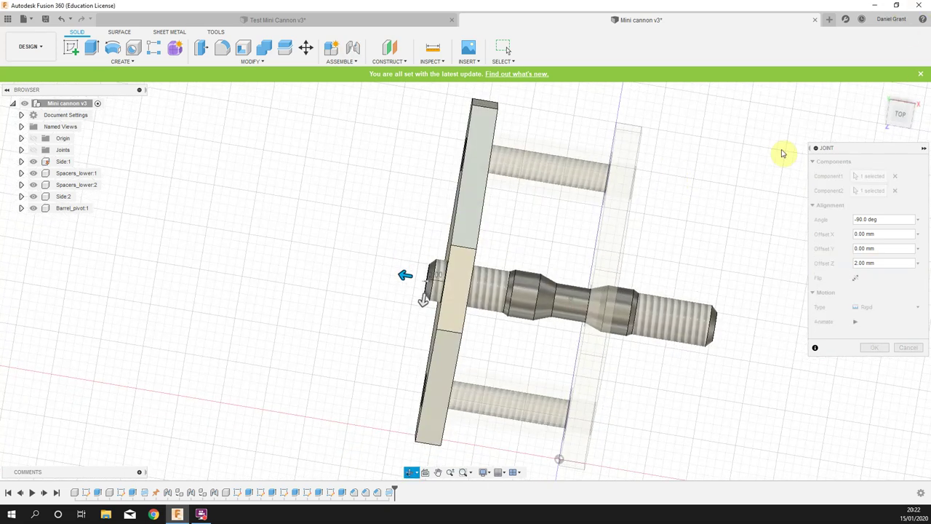
pyautogui.click(899, 115)
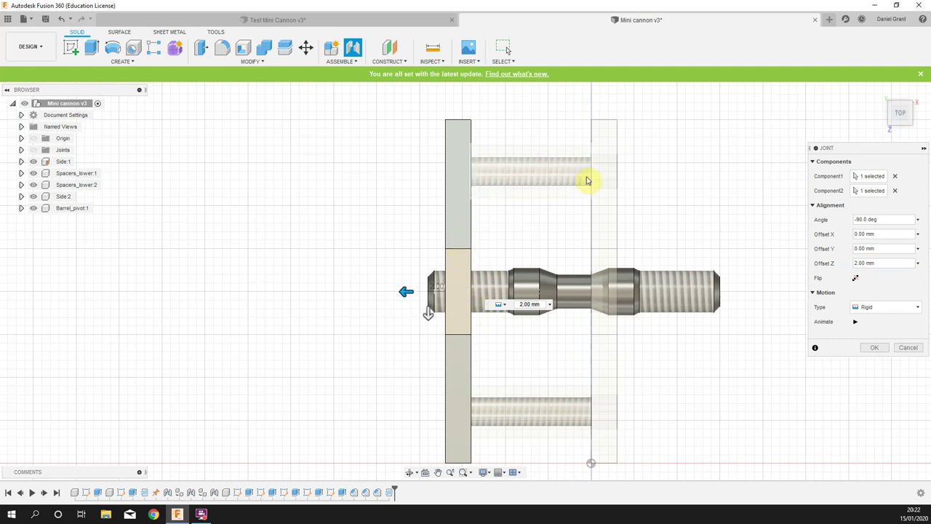
pyautogui.moveTo(406, 293); pyautogui.dragTo(364, 291)
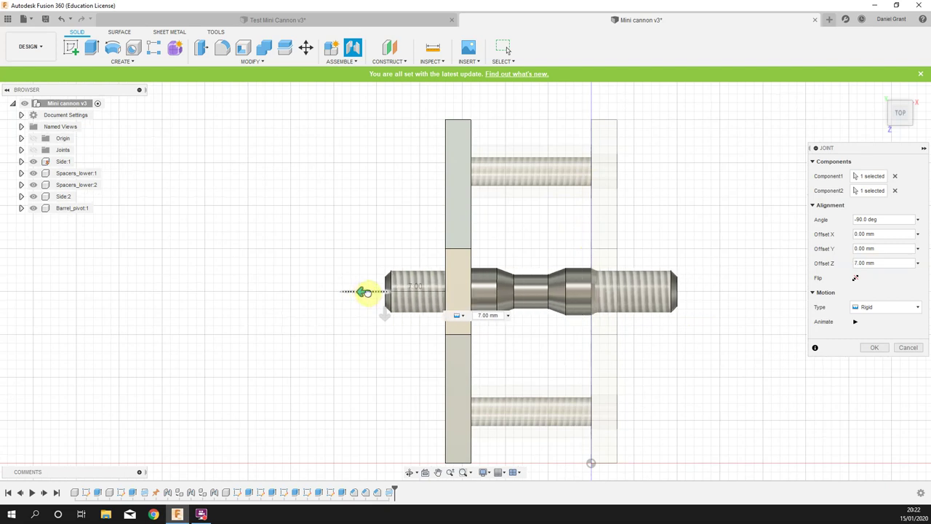
pyautogui.moveTo(364, 292)
pyautogui.mouseDown()
pyautogui.moveTo(373, 292)
pyautogui.moveTo(355, 291)
pyautogui.moveTo(364, 292)
pyautogui.mouseUp()
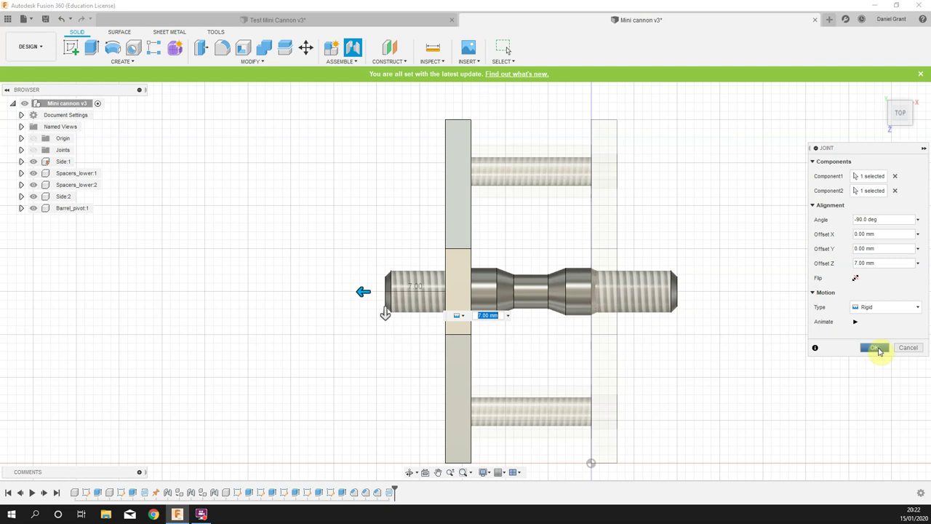
pyautogui.click(875, 348)
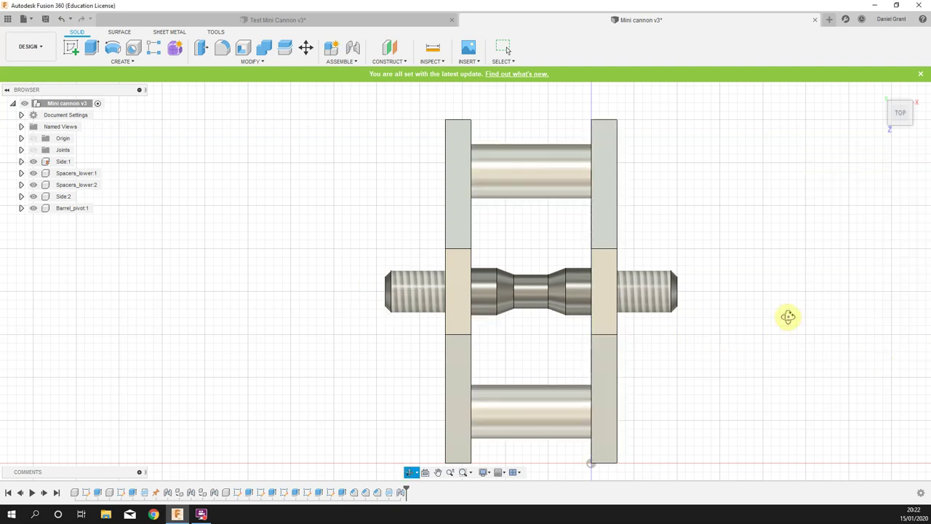
# Create a new component under the top-level Mini cannon assembly and name it Barrel
pyautogui.press('F6')
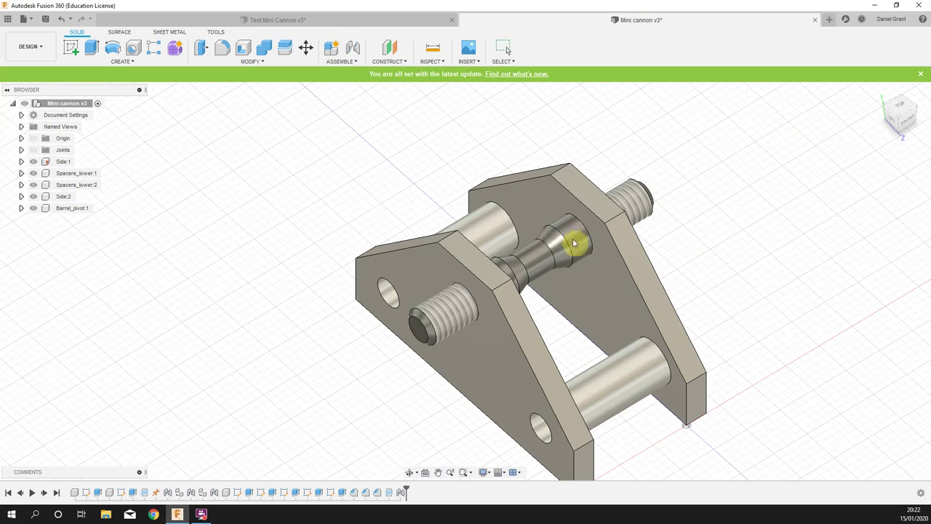
pyautogui.keyDown('shift'); pyautogui.moveTo(535, 209); pyautogui.dragTo(502, 260, button='middle'); pyautogui.keyUp('shift')
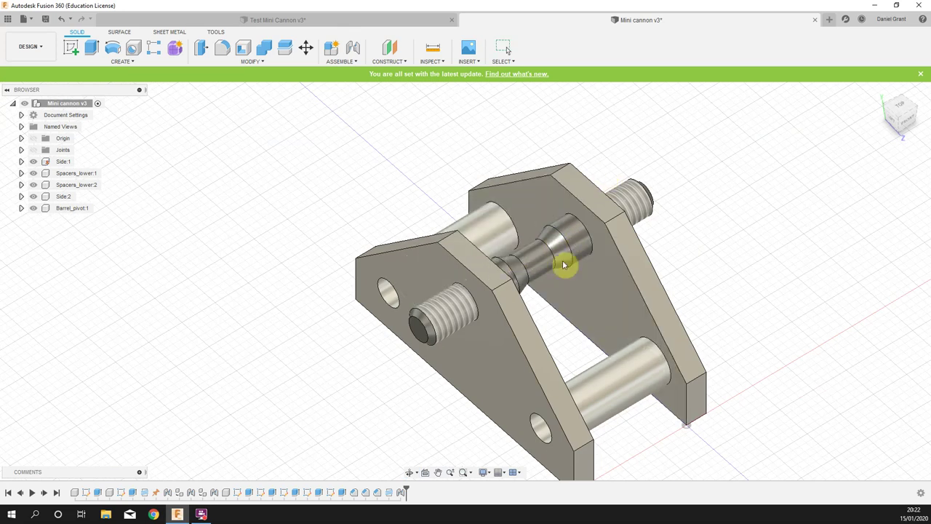
pyautogui.keyDown('shift'); pyautogui.moveTo(805, 254); pyautogui.dragTo(715, 269, button='middle'); pyautogui.keyUp('shift')
pyautogui.moveTo(202, 126); pyautogui.dragTo(153, 93)
pyautogui.press('Escape')
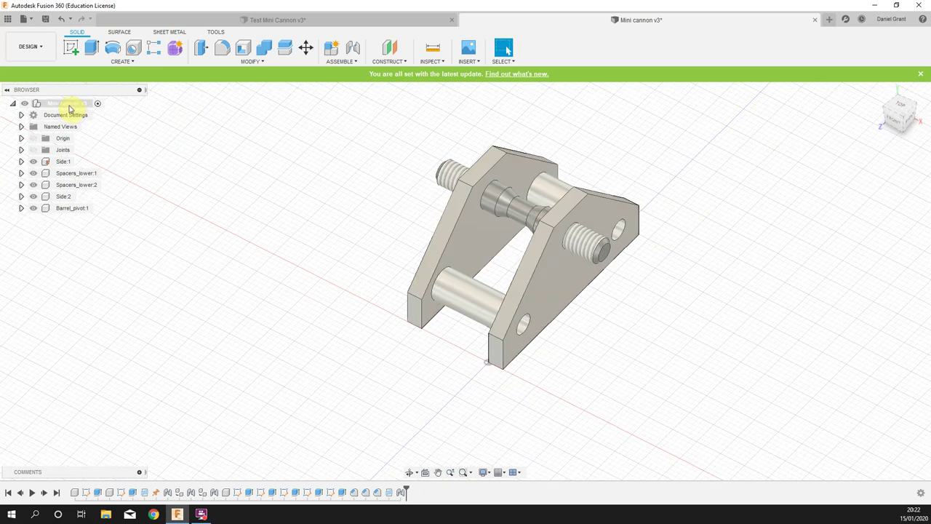
pyautogui.click(73, 103)
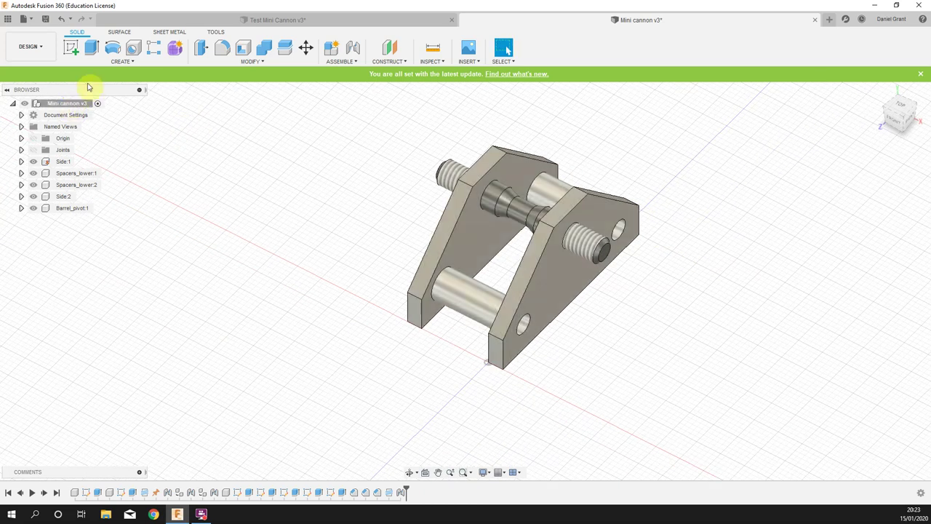
pyautogui.click(73, 104)
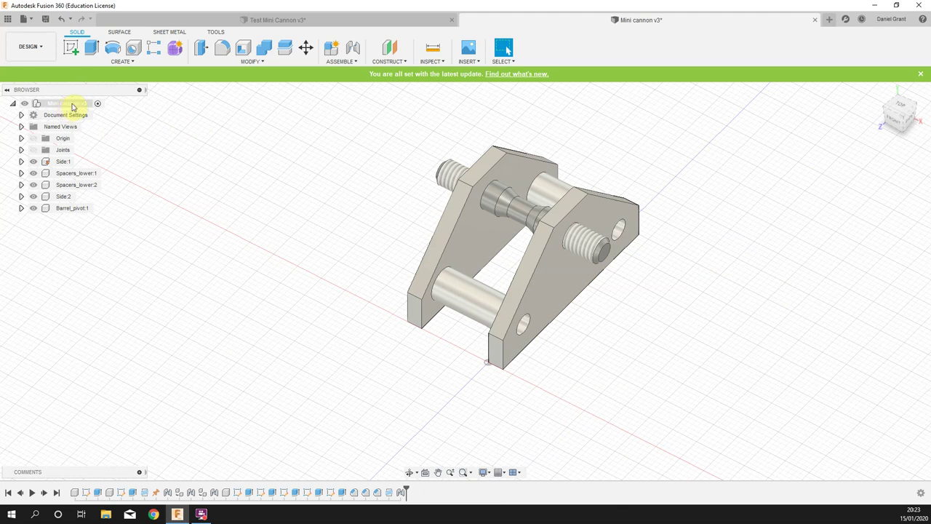
pyautogui.rightClick(73, 105)
pyautogui.click(89, 107)
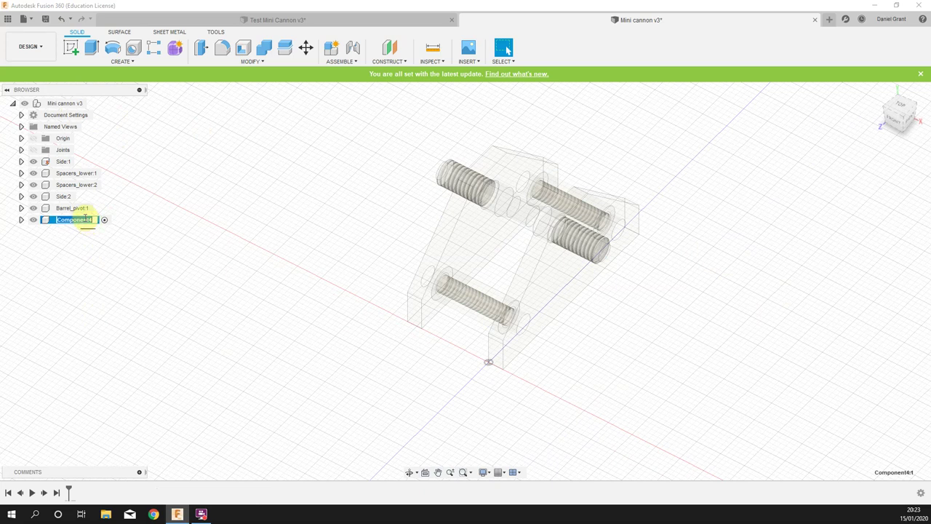
pyautogui.write('el')
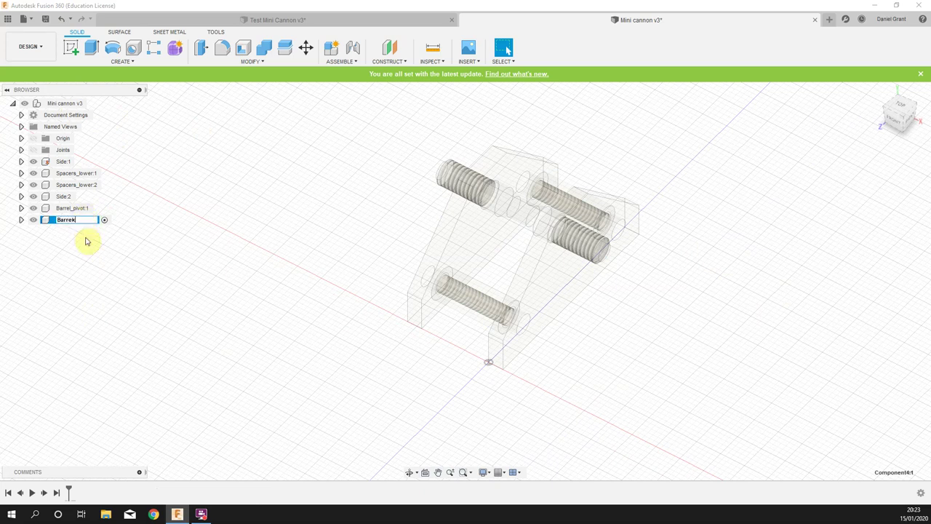
pyautogui.press('Return')
# Sketch a 16 mm diameter circle on the horizontal origin plane, in the free space beside the assembly
pyautogui.moveTo(401, 291); pyautogui.dragTo(347, 283, button='middle')
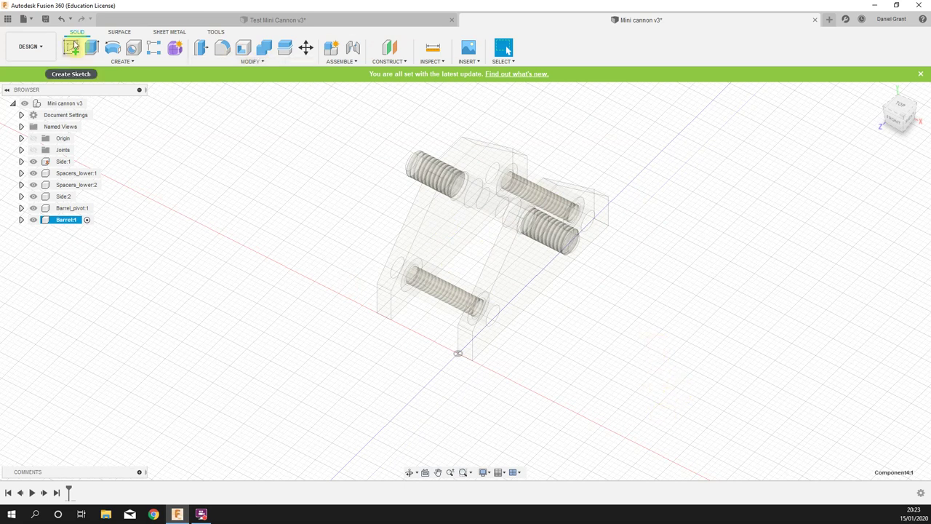
pyautogui.click(72, 46)
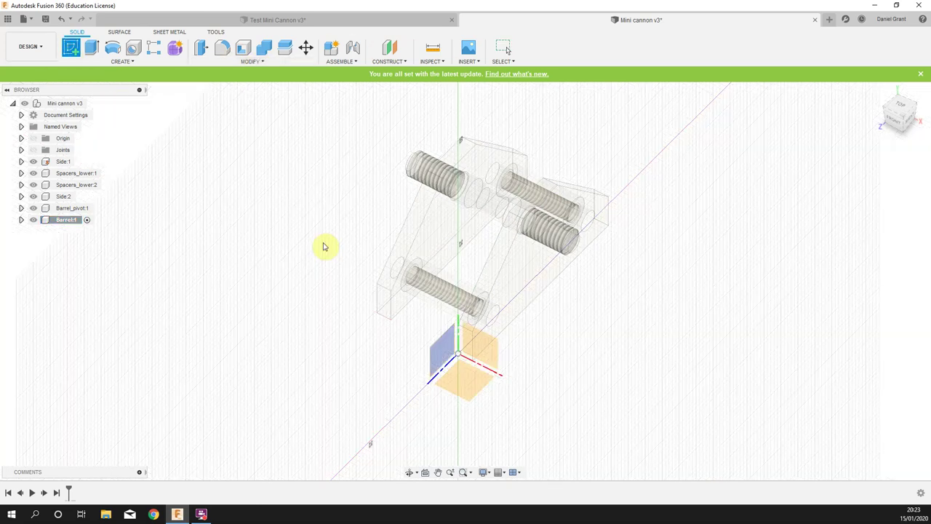
pyautogui.click(477, 381)
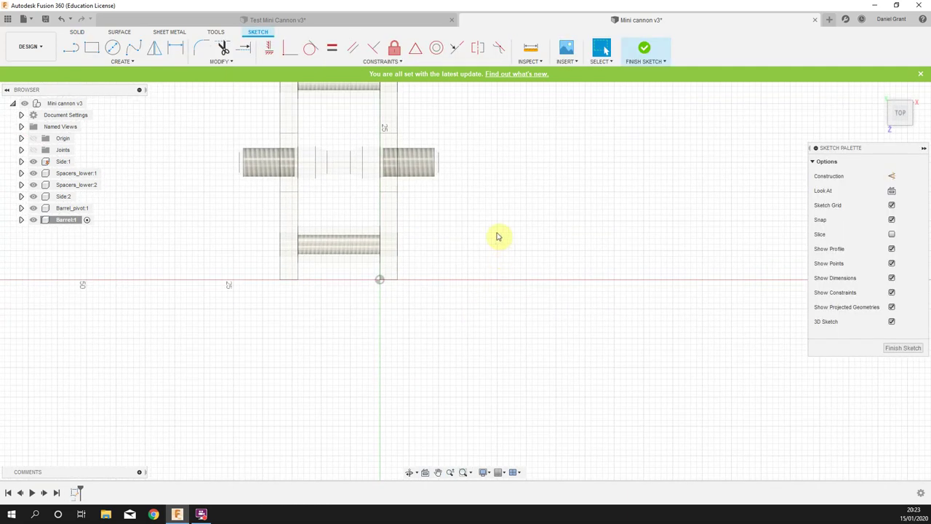
pyautogui.click(115, 48)
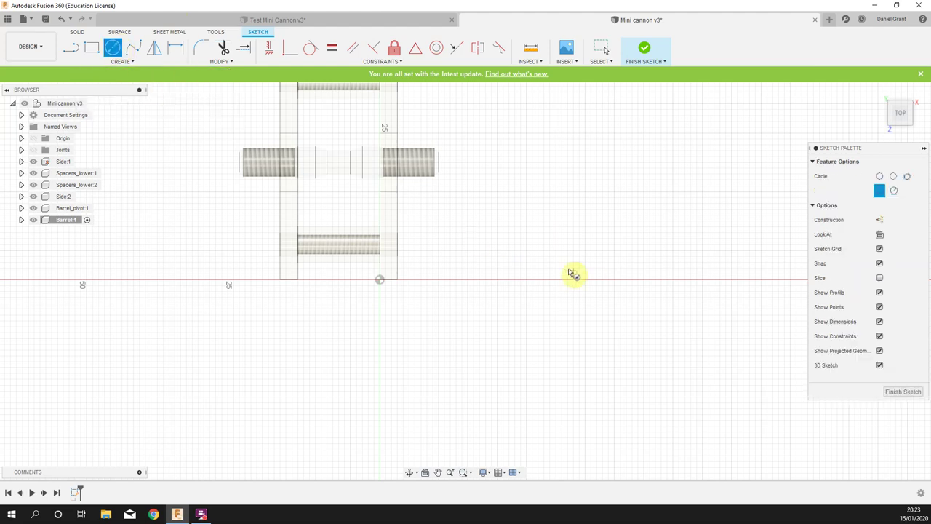
pyautogui.click(531, 203)
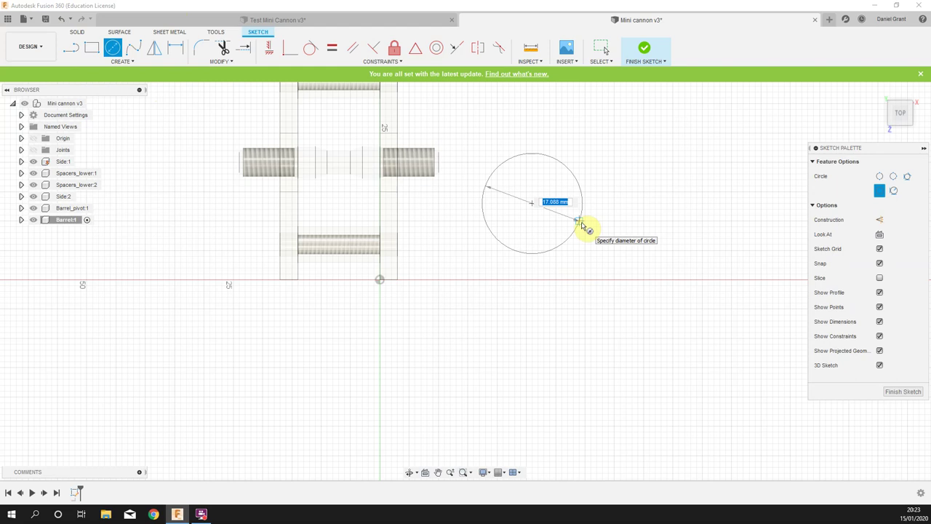
pyautogui.write('16')
pyautogui.press('Tab')
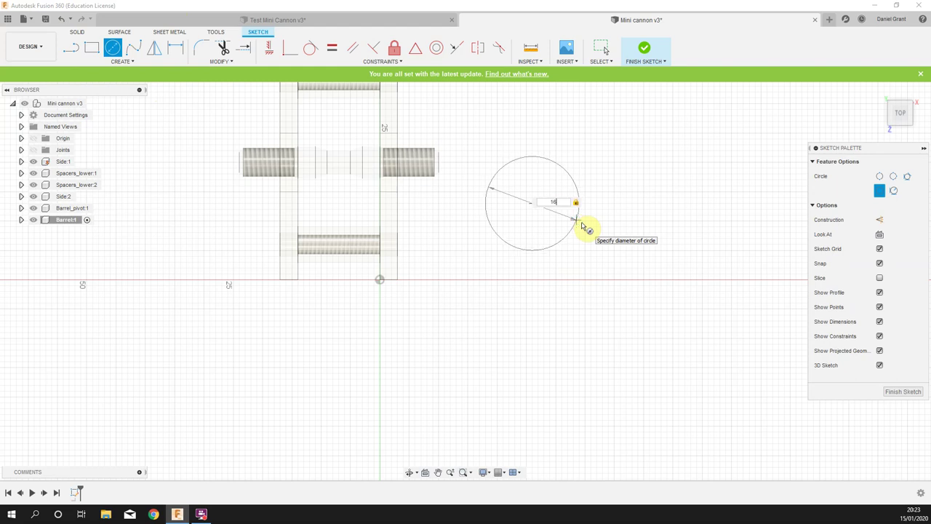
pyautogui.press('Return')
pyautogui.press('Escape')
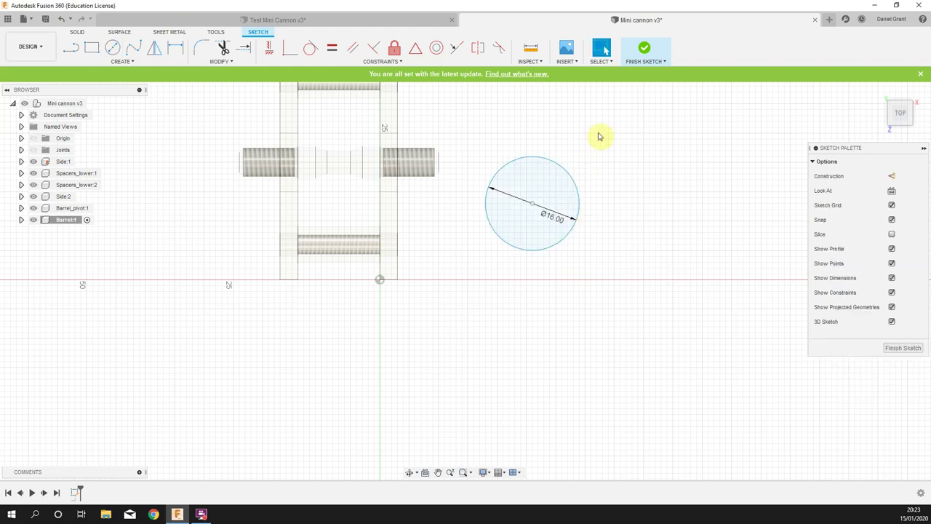
# Delete the circle's diameter dimension and enlarge the circle freehand to about 21 mm in diameter
pyautogui.click(556, 218)
pyautogui.press('Delete')
pyautogui.moveTo(580, 219); pyautogui.dragTo(596, 201)
pyautogui.click(651, 190)
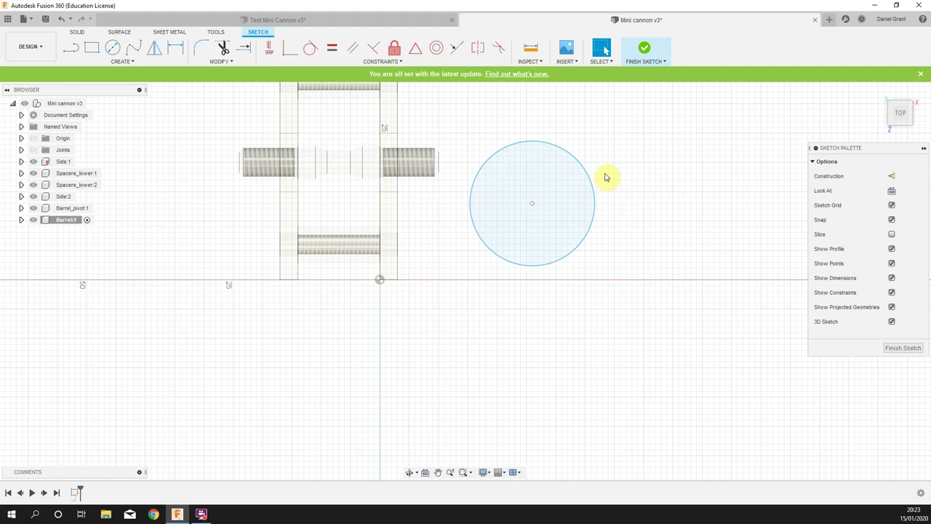
# Dimension the circle's diameter at 16 mm, placing the dimension text outside the circle
pyautogui.press('d')
pyautogui.click(588, 179)
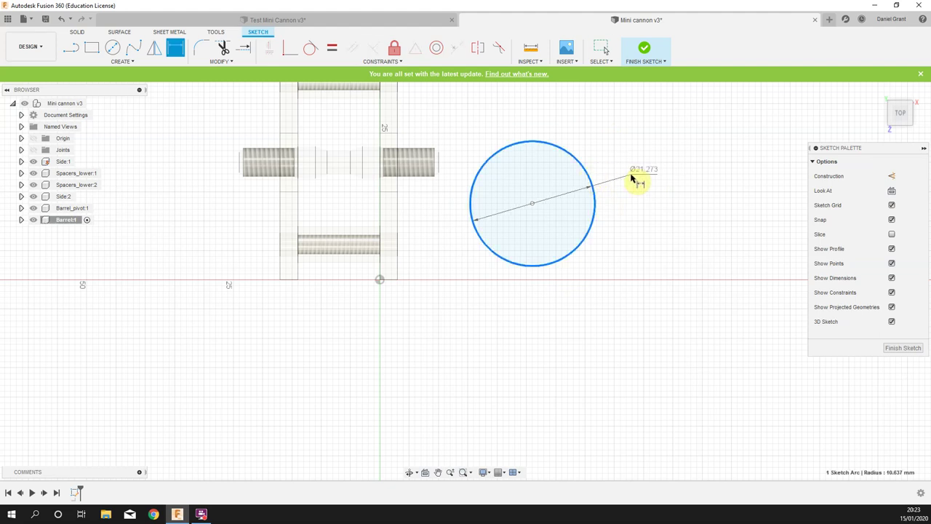
pyautogui.click(638, 169)
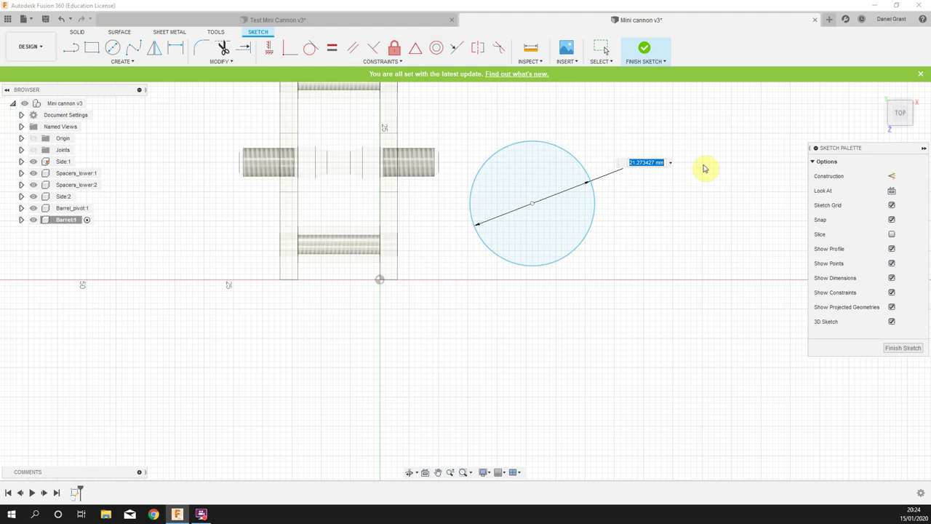
pyautogui.write('16')
pyautogui.press('Return')
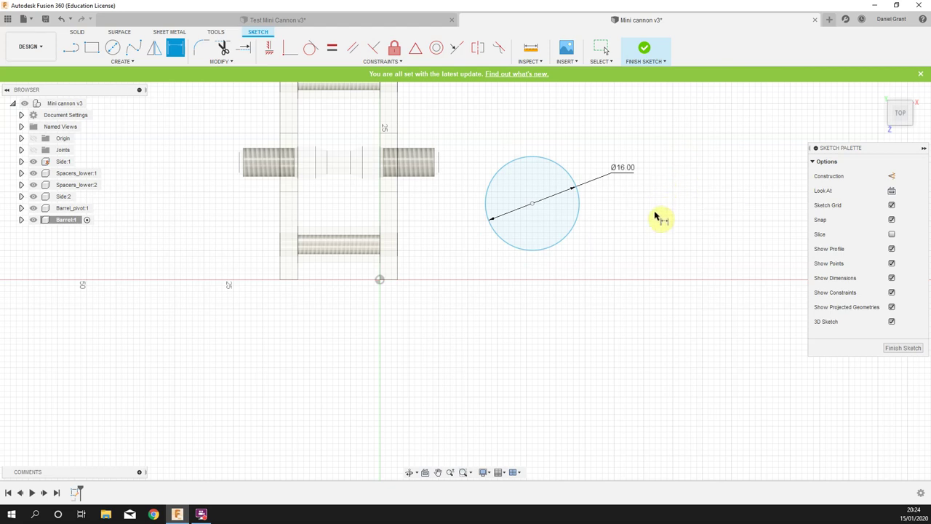
# Extrude the 16 mm circle profile upward by 5 mm as a new body using Press Pull
pyautogui.keyDown('shift'); pyautogui.moveTo(655, 216); pyautogui.dragTo(650, 201, button='middle'); pyautogui.keyUp('shift')
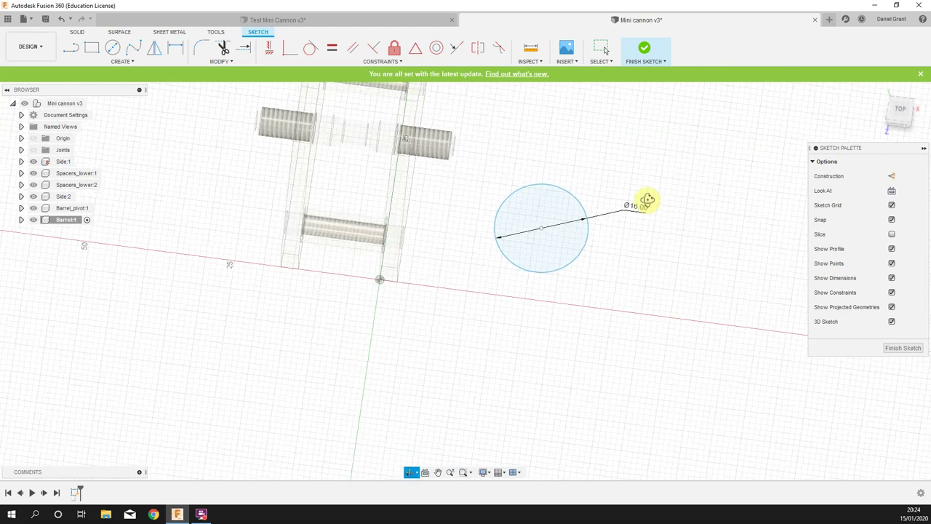
pyautogui.rightClick(682, 152)
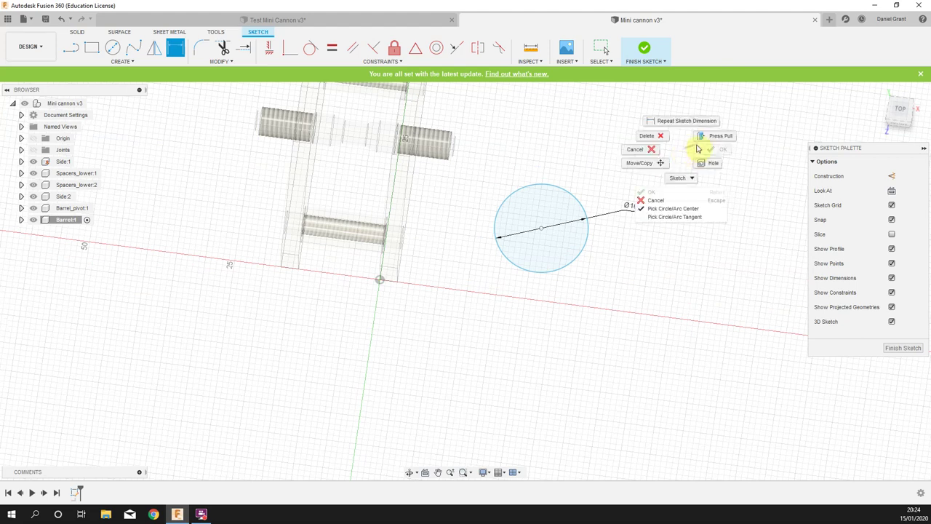
pyautogui.click(707, 143)
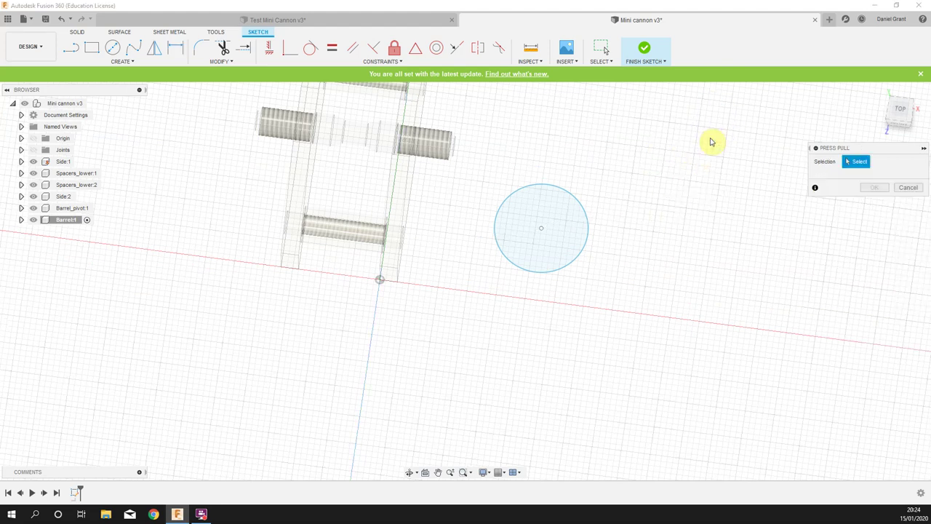
pyautogui.click(556, 218)
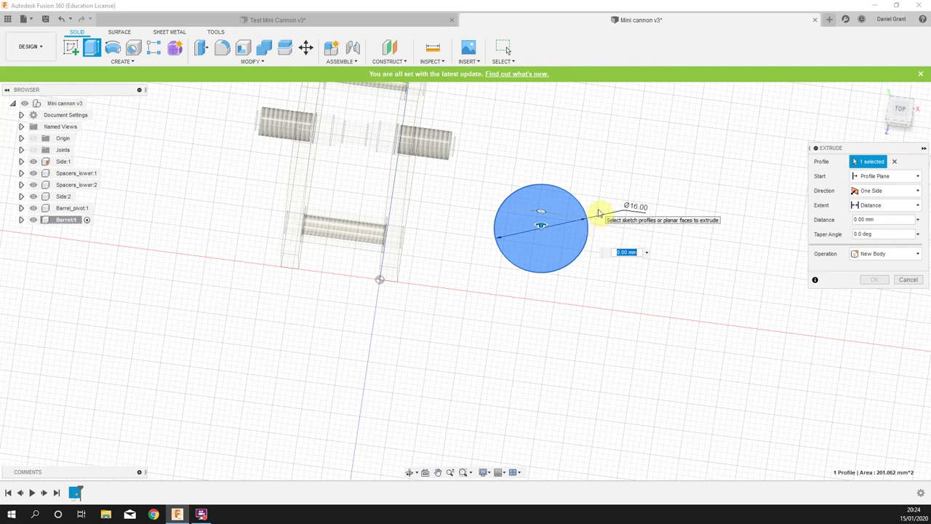
pyautogui.write('5')
pyautogui.press('Return')
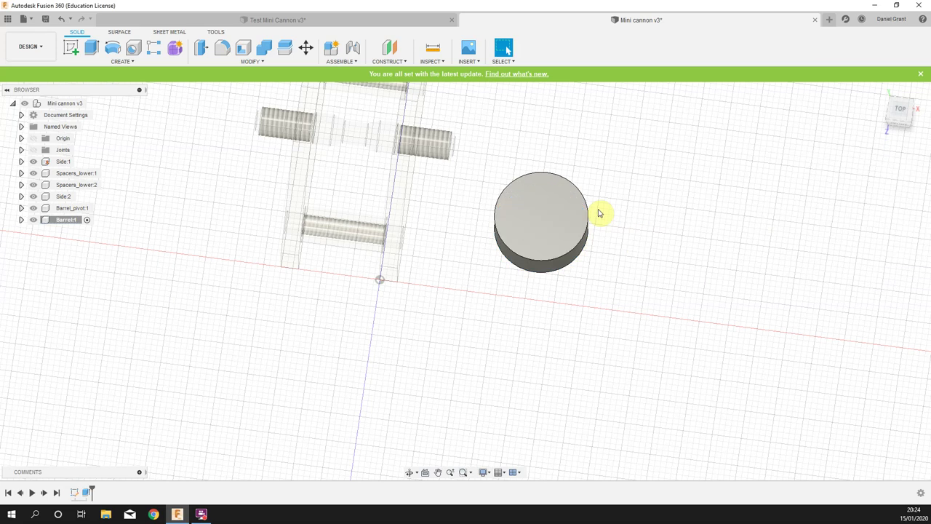
# Start a sketch on the disc's top face and place a circle's centre point slightly off the disc's centre
pyautogui.press('s')
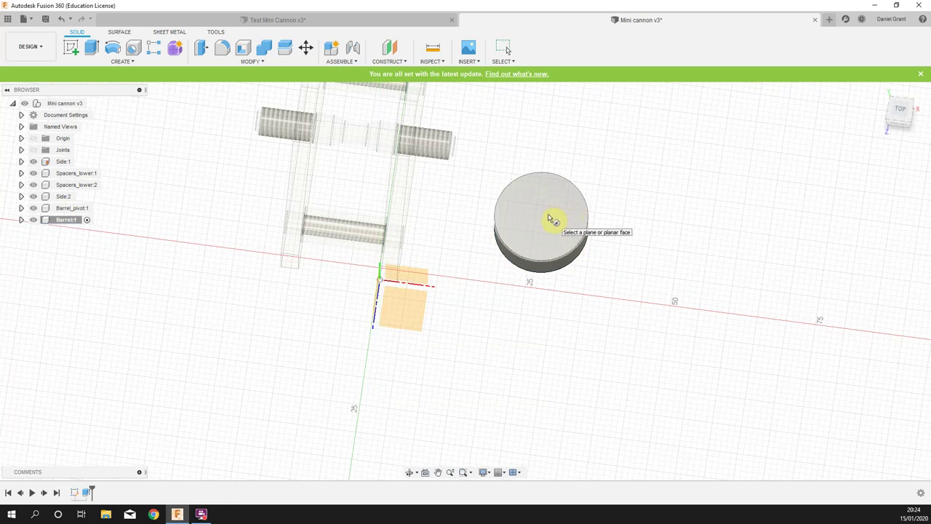
pyautogui.click(553, 220)
pyautogui.press('c')
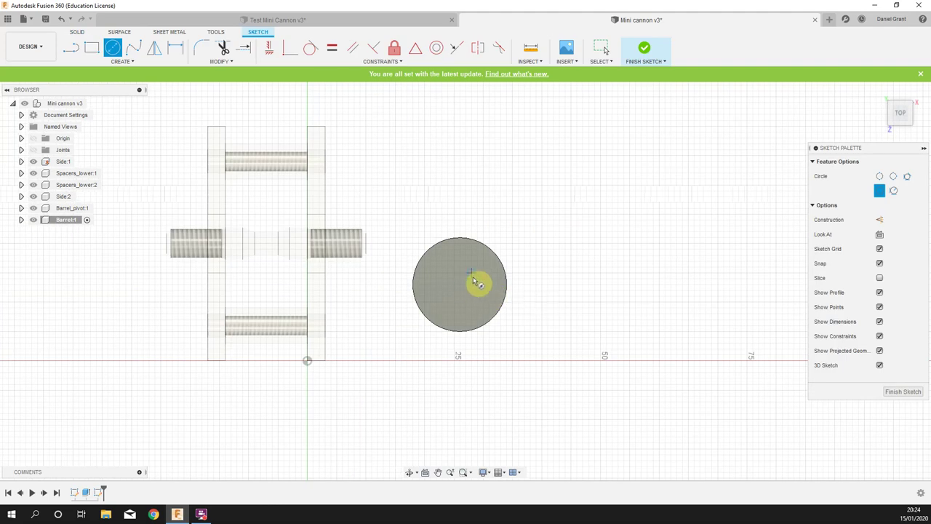
pyautogui.click(470, 280)
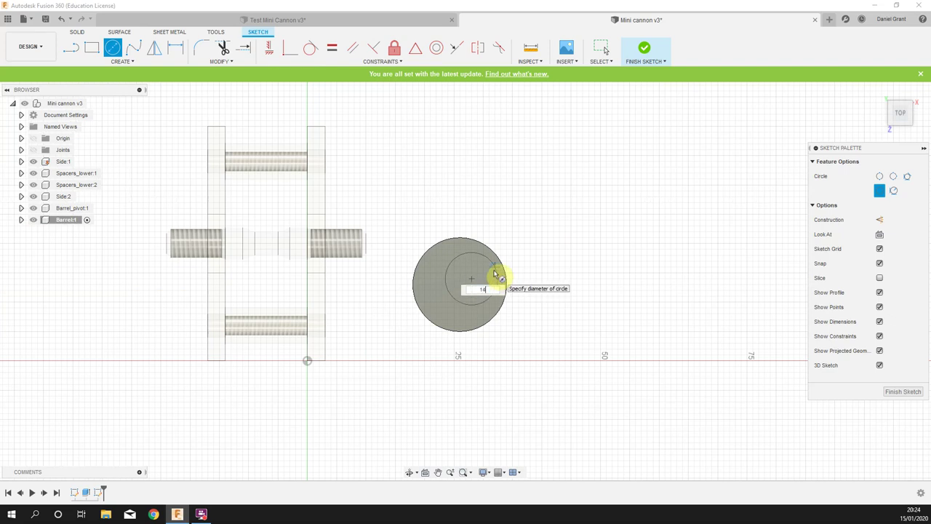
# Draw a 14 mm diameter circle on the disc's top face and constrain it concentric with the disc's outer edge
pyautogui.write('14')
pyautogui.press('Tab')
pyautogui.press('Return')
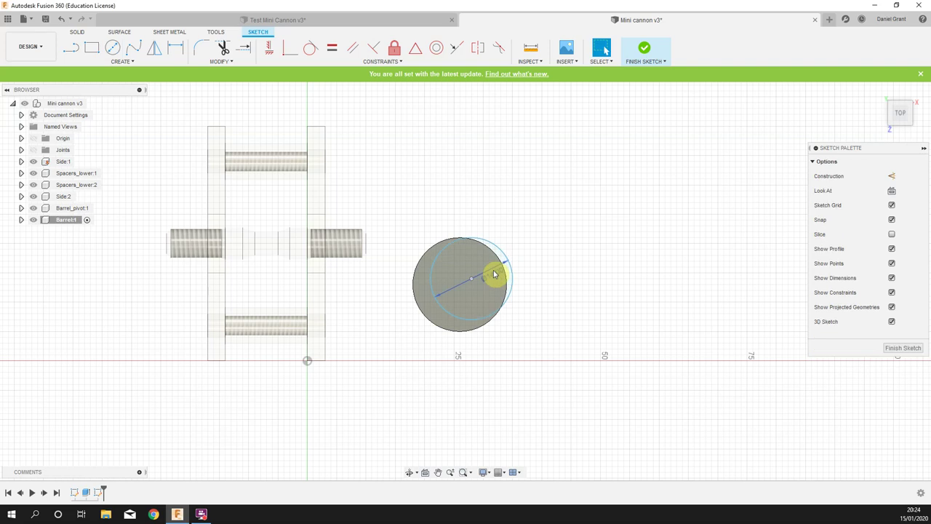
pyautogui.moveTo(473, 276)
pyautogui.mouseDown()
pyautogui.moveTo(445, 287)
pyautogui.moveTo(468, 295)
pyautogui.moveTo(437, 272)
pyautogui.moveTo(459, 293)
pyautogui.moveTo(470, 284)
pyautogui.mouseUp()
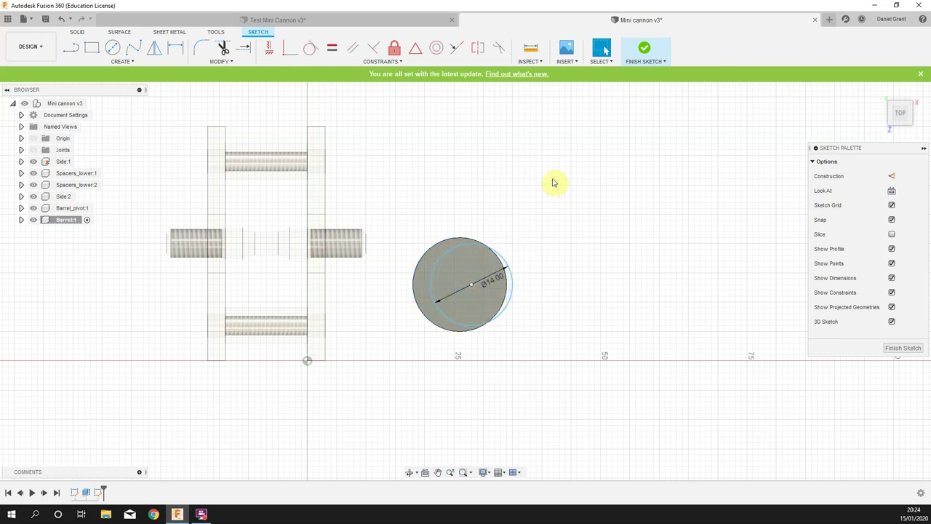
pyautogui.click(437, 49)
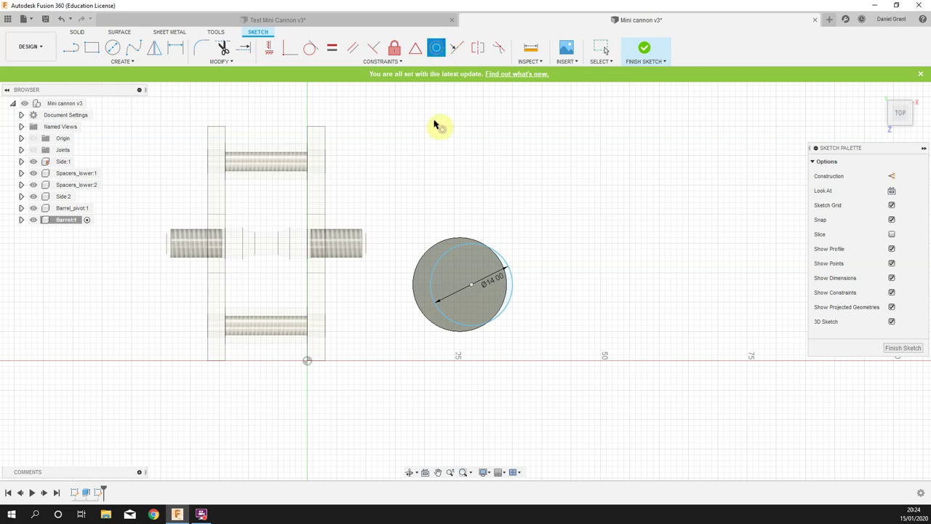
pyautogui.click(446, 260)
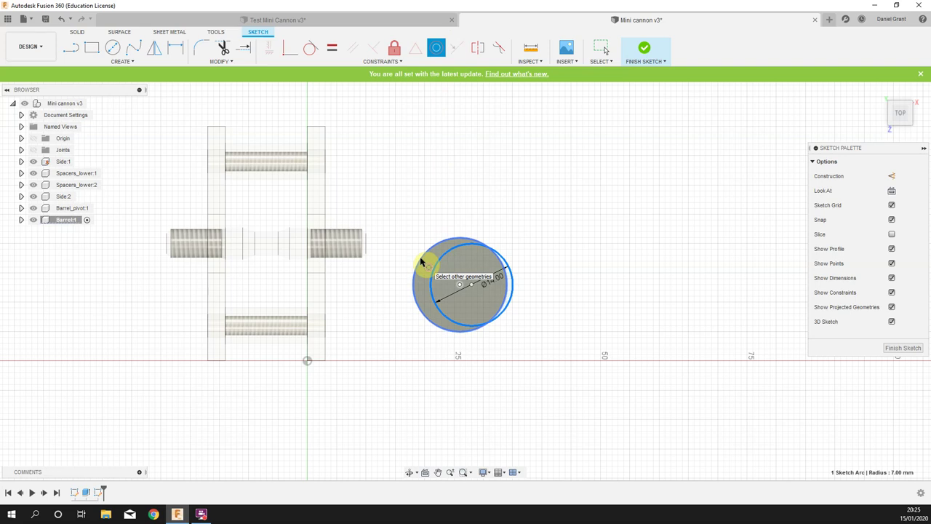
pyautogui.click(421, 263)
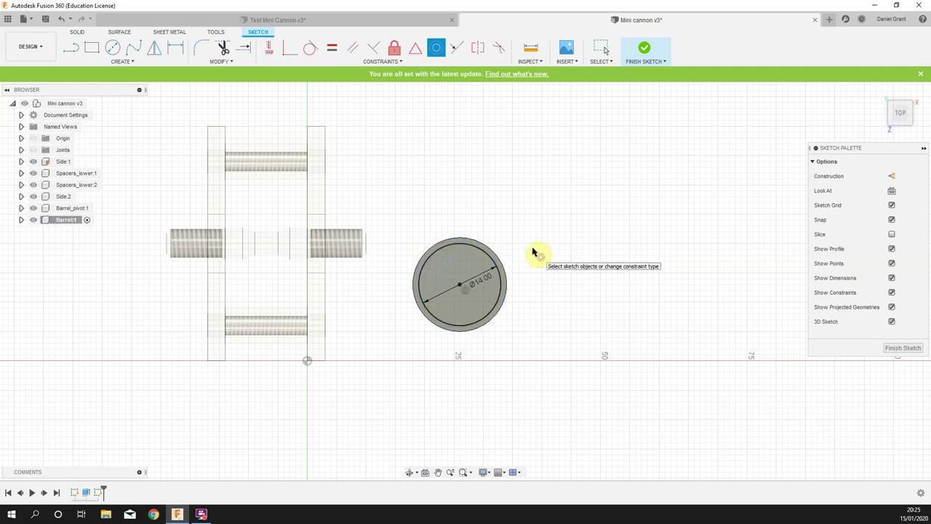
pyautogui.rightClick(561, 247)
# Extrude the 14 mm circle upward by 36-6 mm, joined to the base disc
pyautogui.keyDown('shift'); pyautogui.moveTo(603, 218); pyautogui.dragTo(480, 279, button='middle'); pyautogui.keyUp('shift')
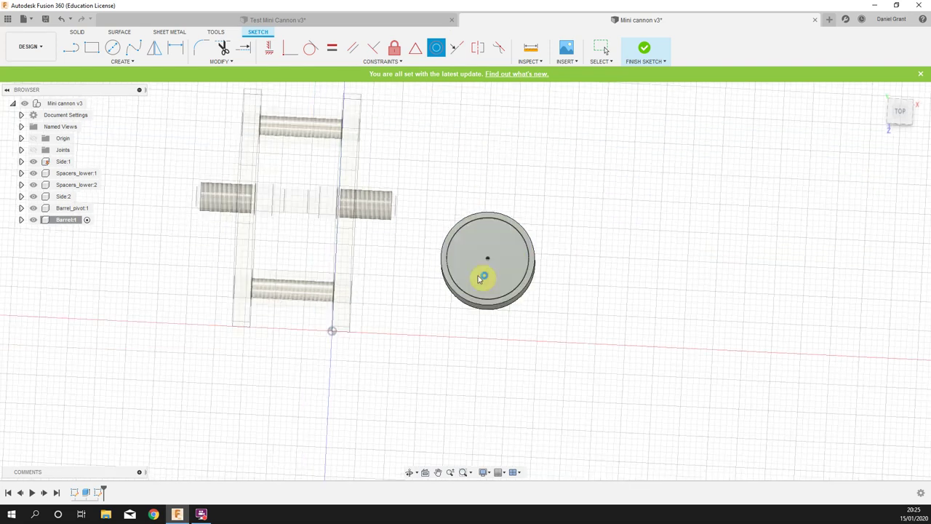
pyautogui.press('e')
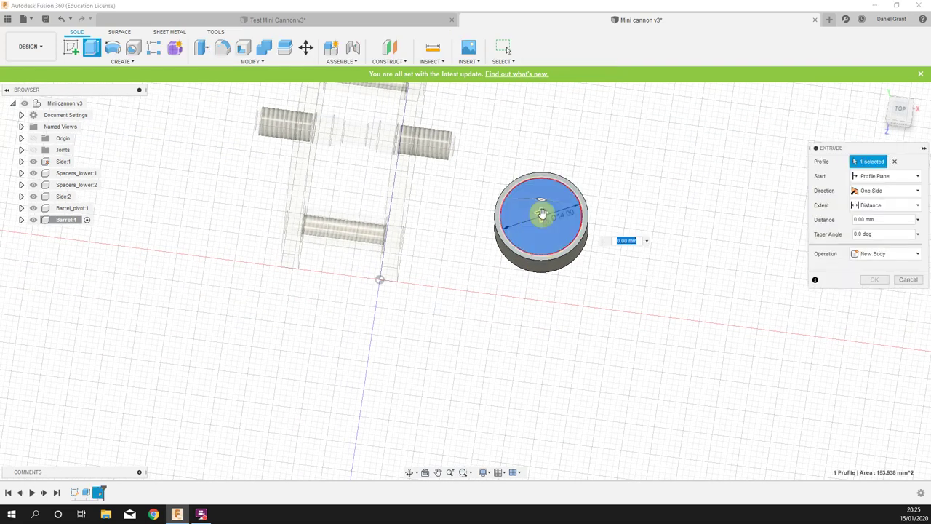
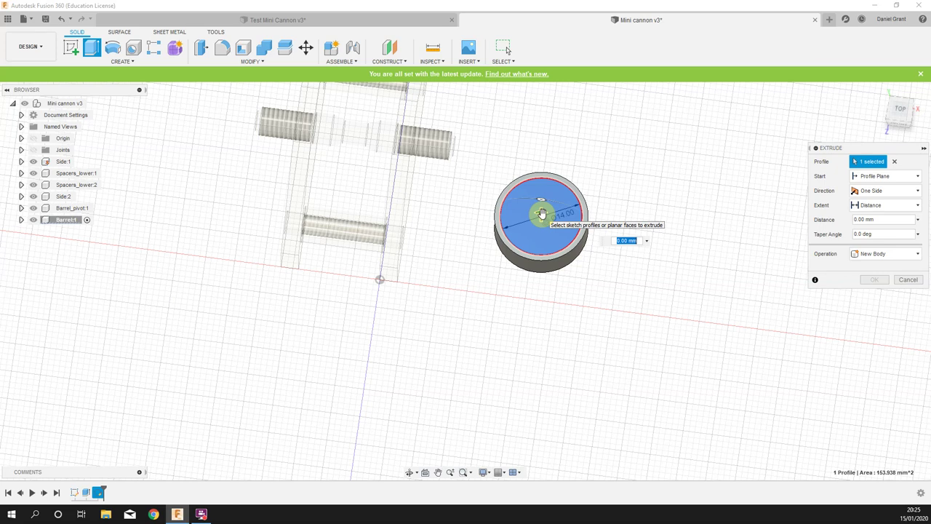
pyautogui.write('36')
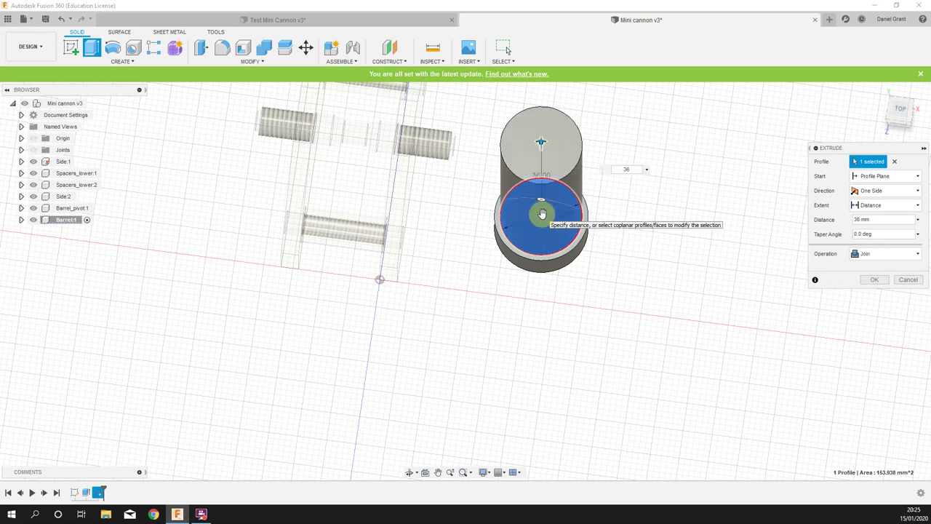
pyautogui.write('-6')
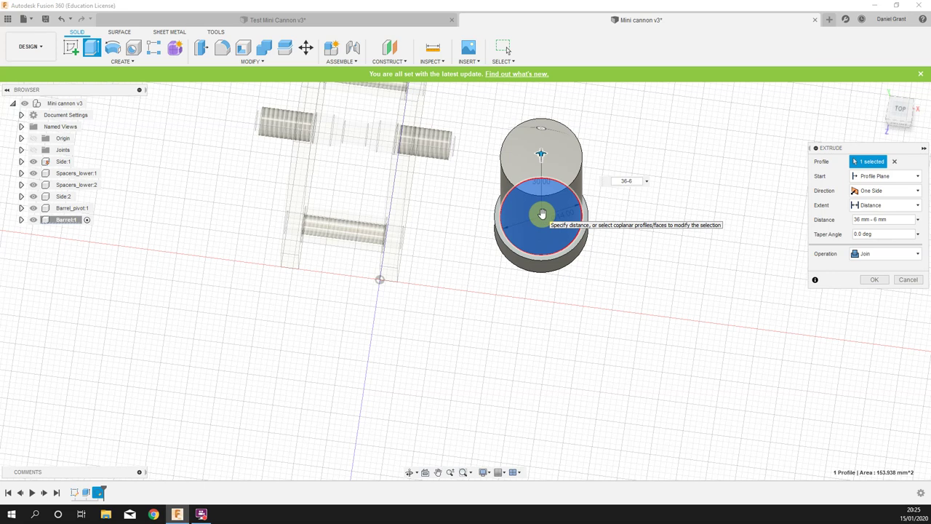
pyautogui.press('Return')
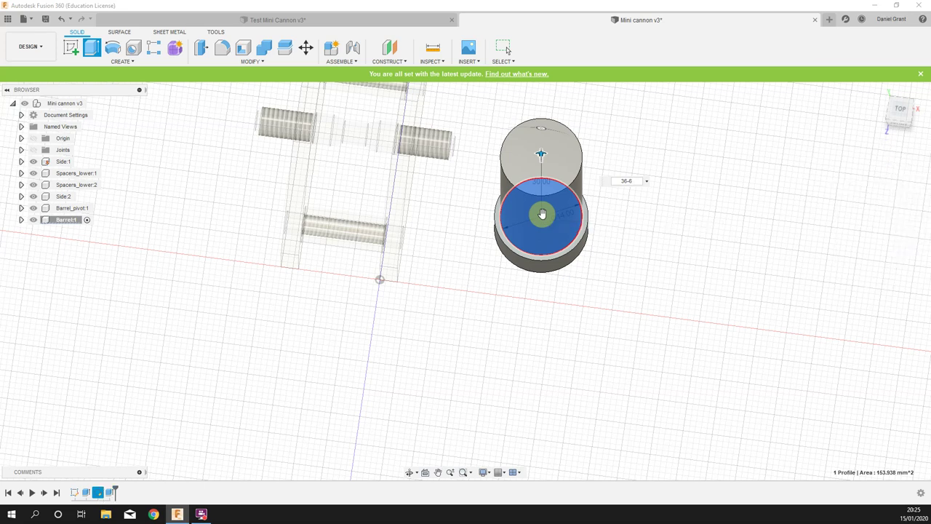
# Sketch a 6.2 mm diameter circle at the centre of the barrel's bottom face
pyautogui.scroll(-1, 633, 234)
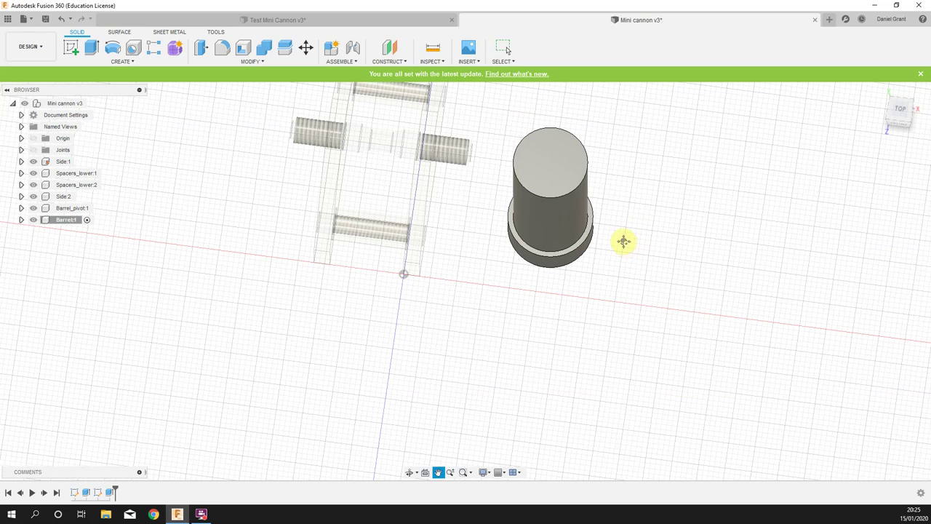
pyautogui.keyDown('shift'); pyautogui.moveTo(633, 228); pyautogui.dragTo(596, 247, button='middle'); pyautogui.keyUp('shift')
pyautogui.scroll(-2, 630, 206)
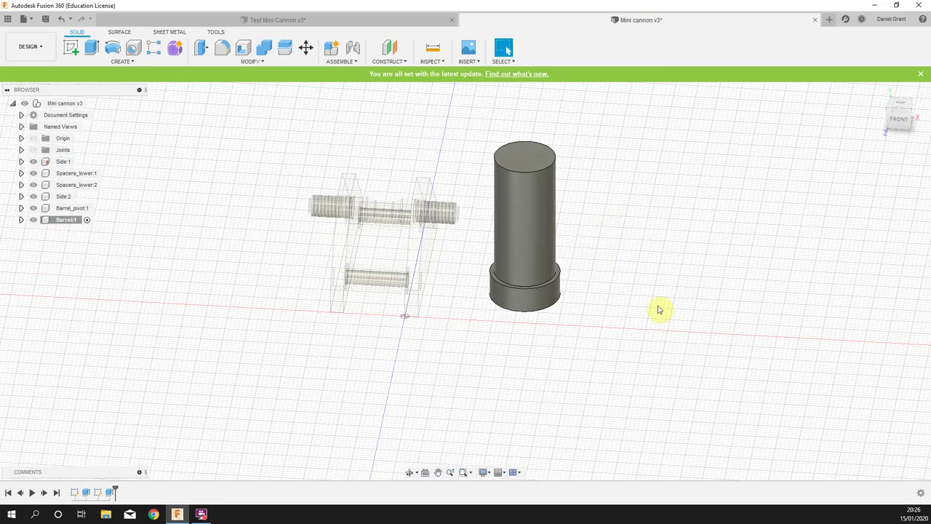
pyautogui.keyDown('shift'); pyautogui.moveTo(665, 337); pyautogui.dragTo(535, 266, button='middle'); pyautogui.keyUp('shift')
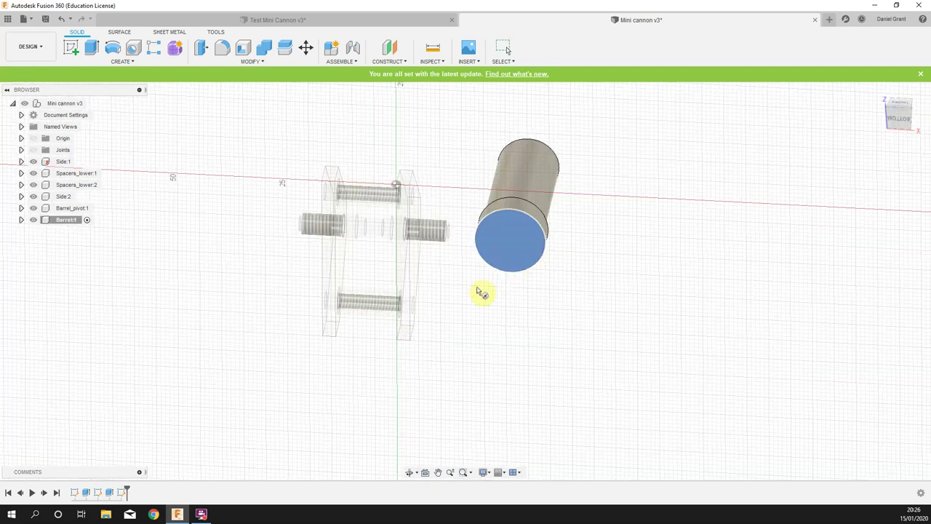
pyautogui.press('c')
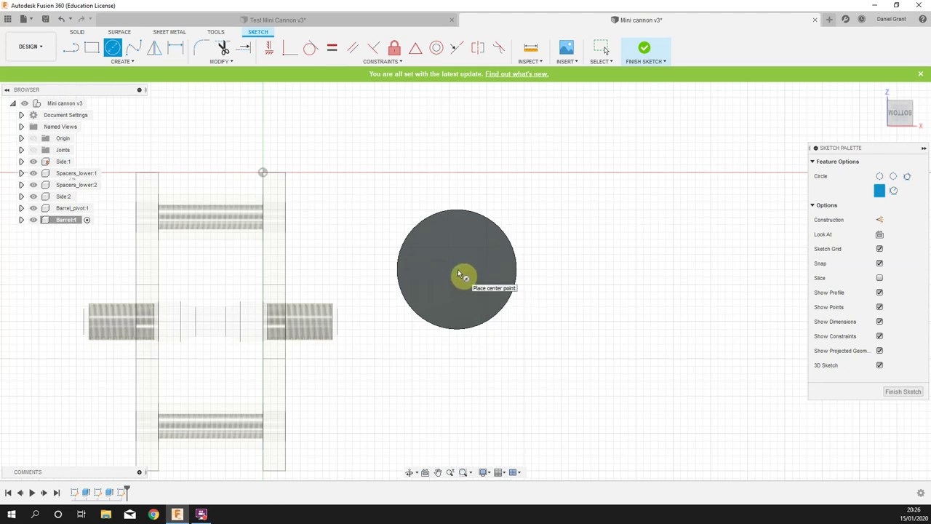
pyautogui.click(458, 272)
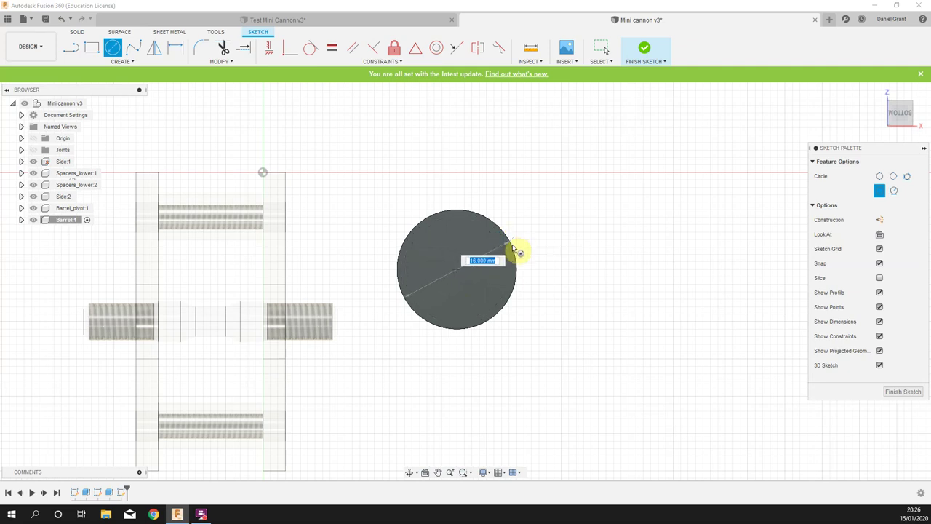
pyautogui.write('6.2')
pyautogui.press('Return')
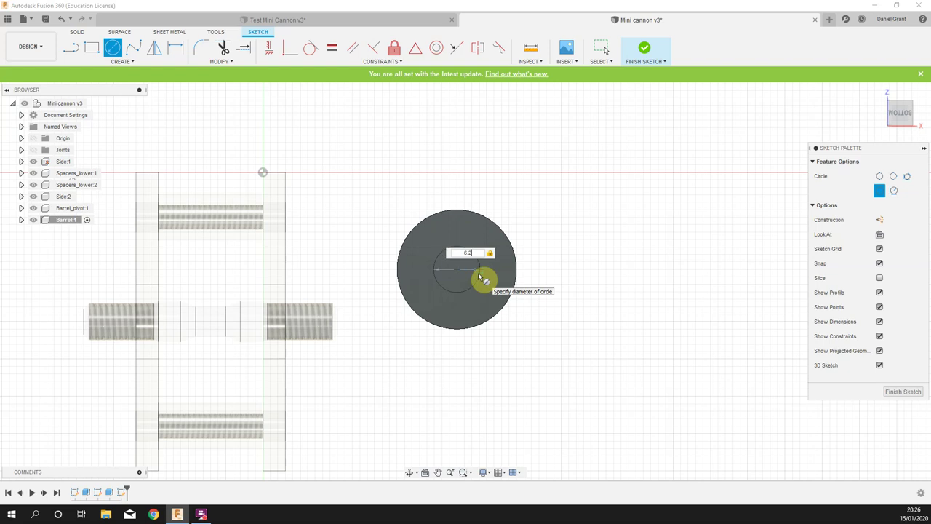
pyautogui.press('Escape')
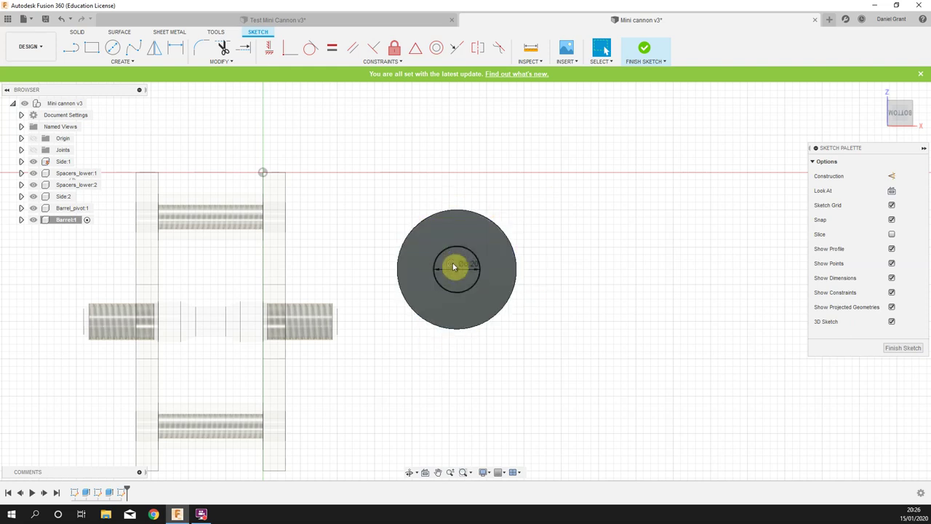
# Extrude the 6.2 mm circle 24 mm up into the barrel as a cut
pyautogui.rightClick(578, 230)
pyautogui.click(619, 211)
pyautogui.click(466, 266)
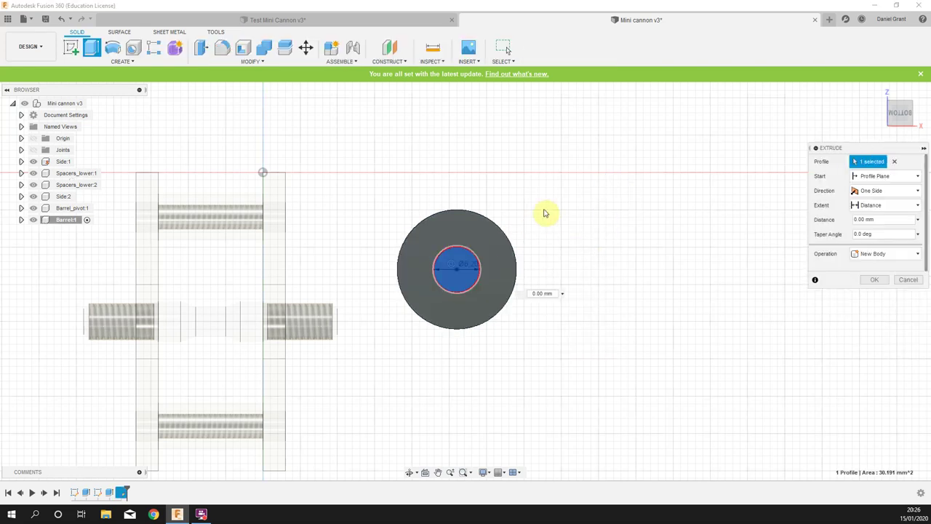
pyautogui.moveTo(460, 371); pyautogui.dragTo(473, 271)
pyautogui.keyDown('shift'); pyautogui.moveTo(629, 224); pyautogui.dragTo(703, 228, button='middle'); pyautogui.keyUp('shift')
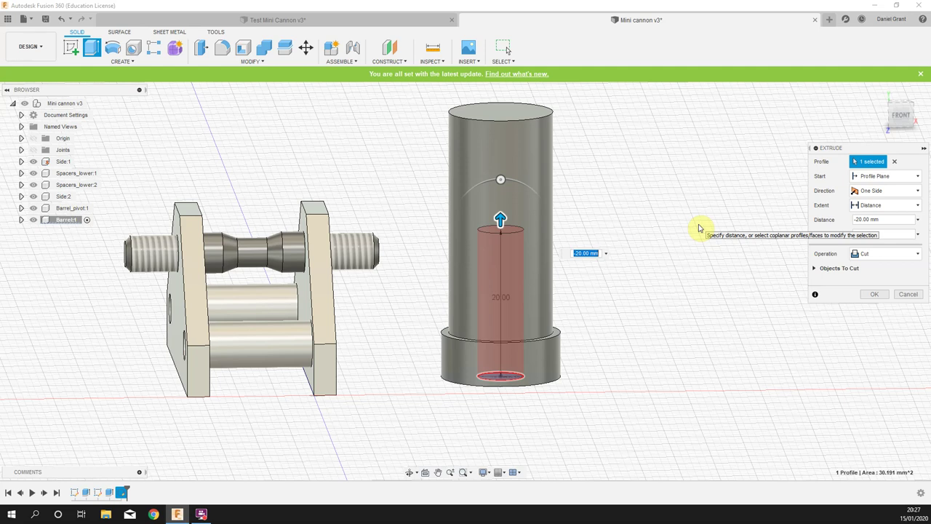
pyautogui.press('Return')
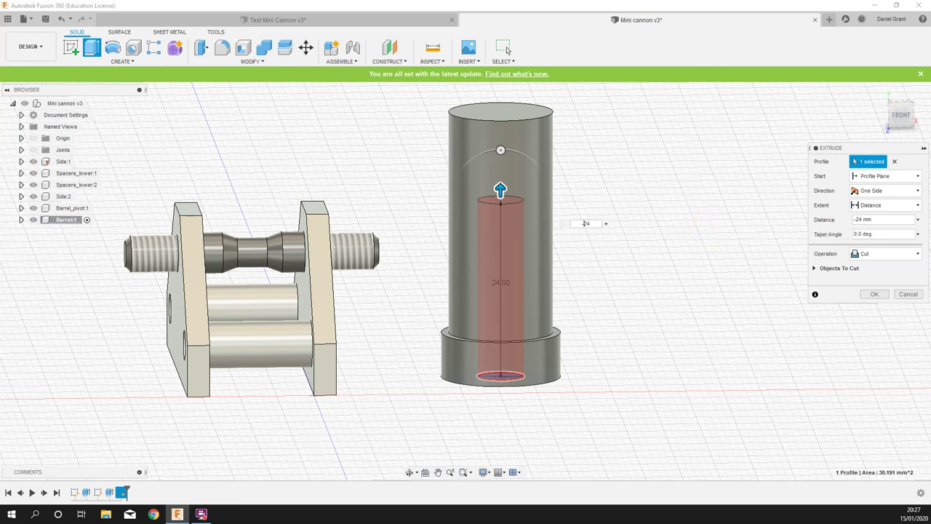
pyautogui.click(873, 296)
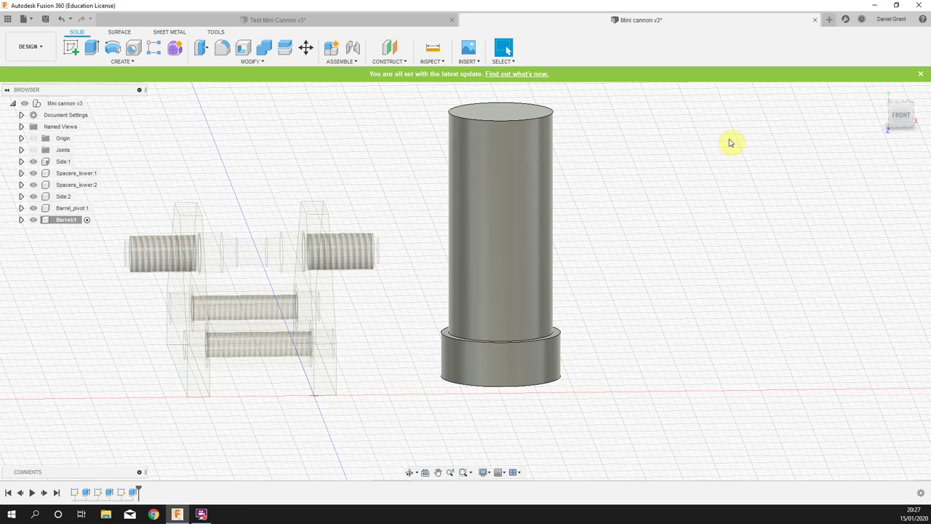
# Sketch a 4.2 mm diameter circle at the centre of the barrel's top face
pyautogui.press('c')
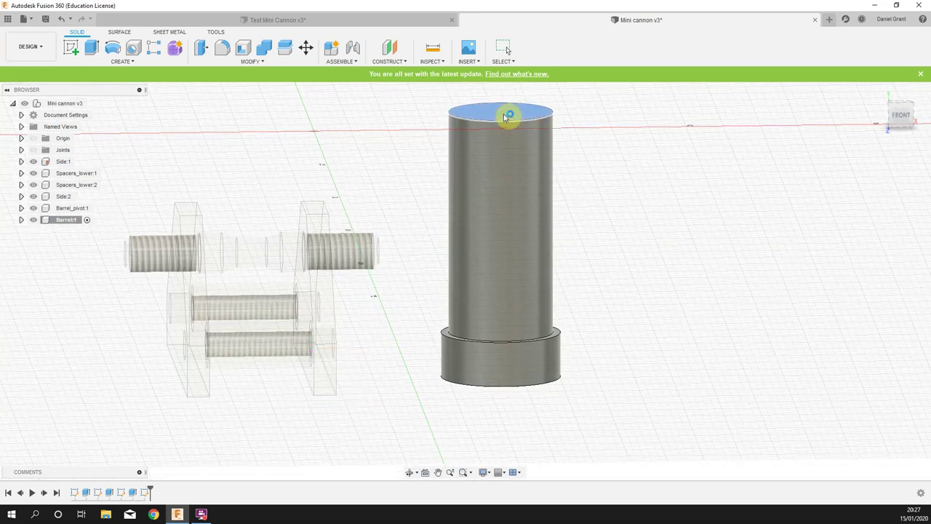
pyautogui.click(506, 115)
pyautogui.click(463, 272)
pyautogui.write('4.2')
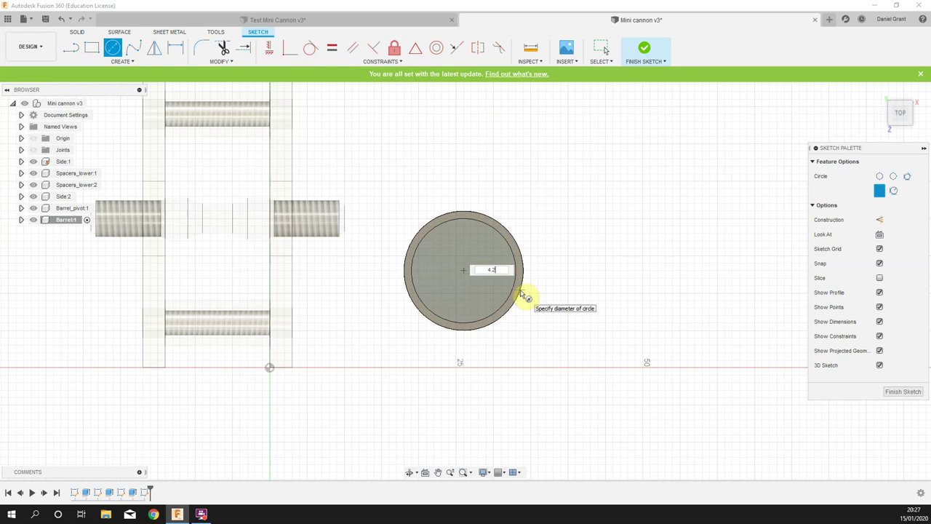
pyautogui.press('Return')
pyautogui.press('Escape')
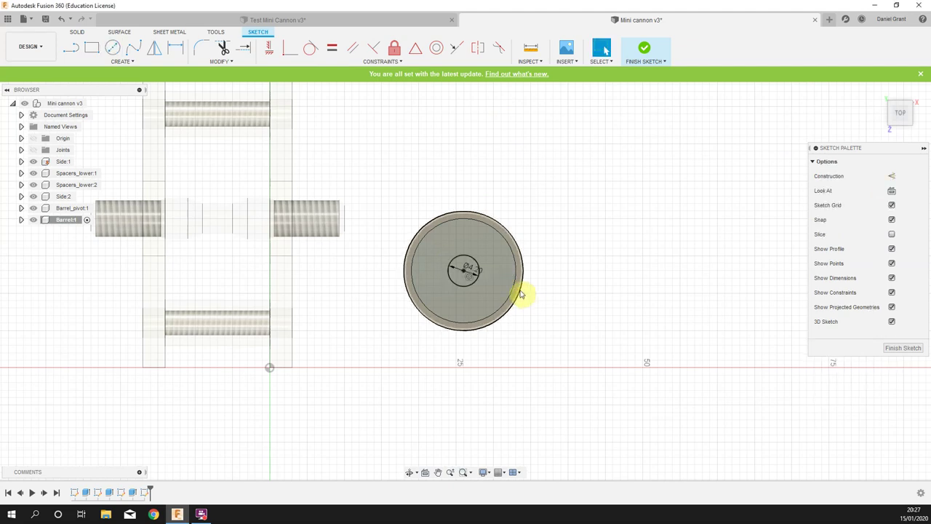
# Finish the sketch and Press Pull the 4.2 mm circle down through the barrel as a cut, about 43 mm deep
pyautogui.rightClick(631, 129)
pyautogui.click(649, 116)
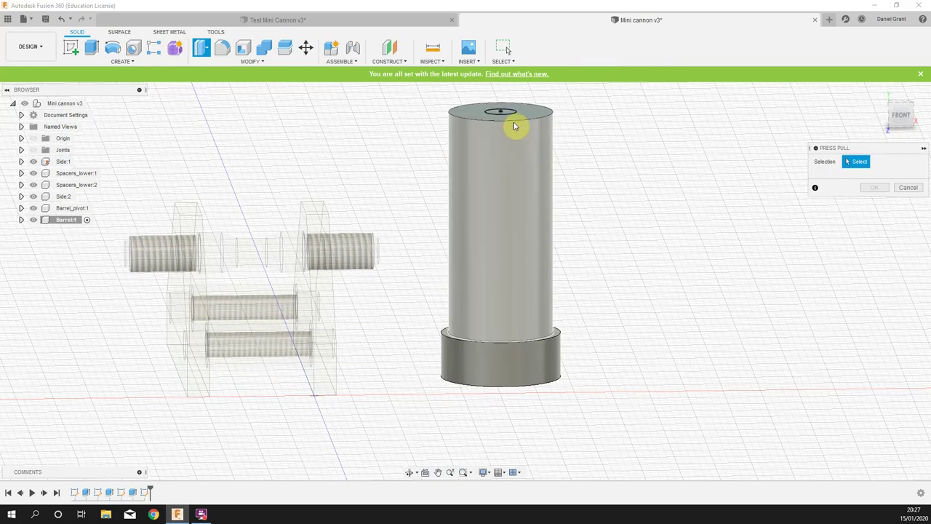
pyautogui.click(500, 112)
pyautogui.moveTo(501, 108); pyautogui.dragTo(632, 421)
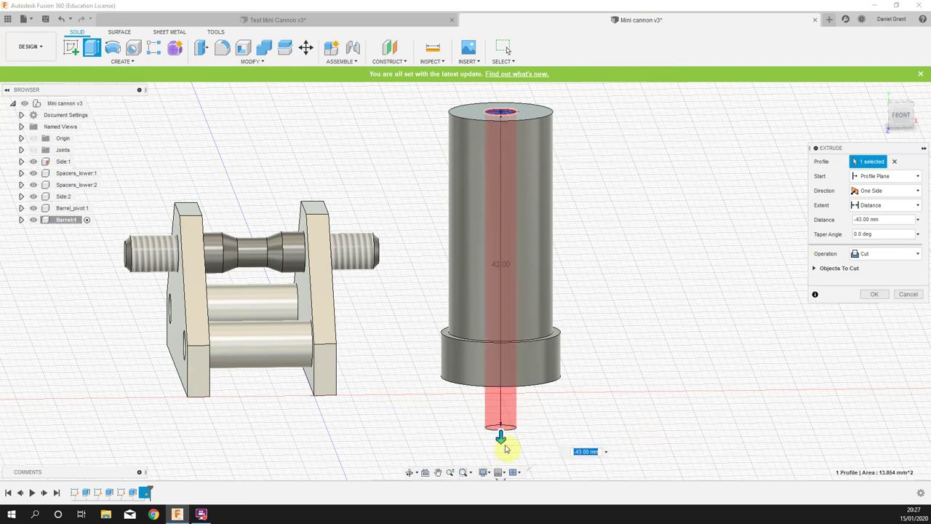
# Try cut depths of 2 mm, 12 mm and 36 mm for the 4.2 mm hole, checking them against the bottom bore
pyautogui.moveTo(502, 436); pyautogui.dragTo(513, 138)
pyautogui.moveTo(623, 266)
pyautogui.keyDown('shift'); pyautogui.mouseDown(button='middle')
pyautogui.moveTo(628, 260)
pyautogui.moveTo(627, 272)
pyautogui.mouseUp(button='middle'); pyautogui.keyUp('shift')
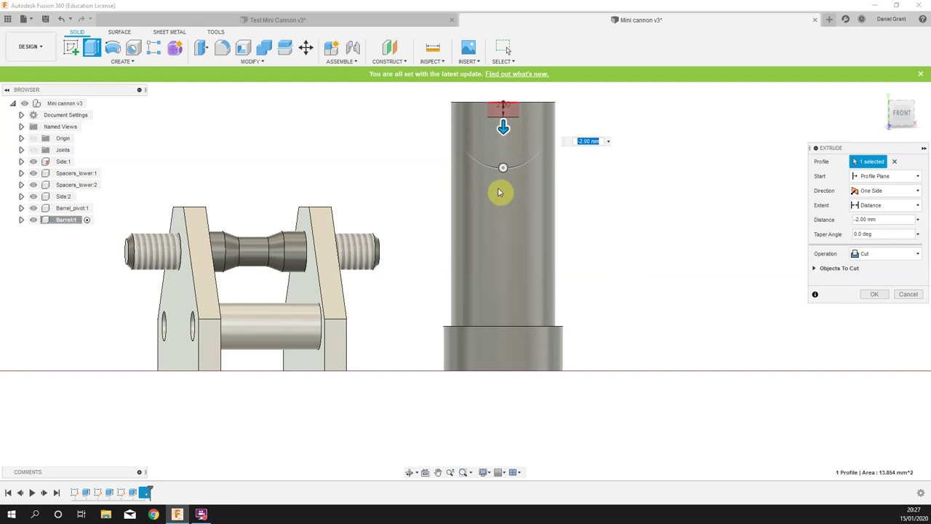
pyautogui.keyDown('shift'); pyautogui.moveTo(694, 301); pyautogui.dragTo(698, 288, button='middle'); pyautogui.keyUp('shift')
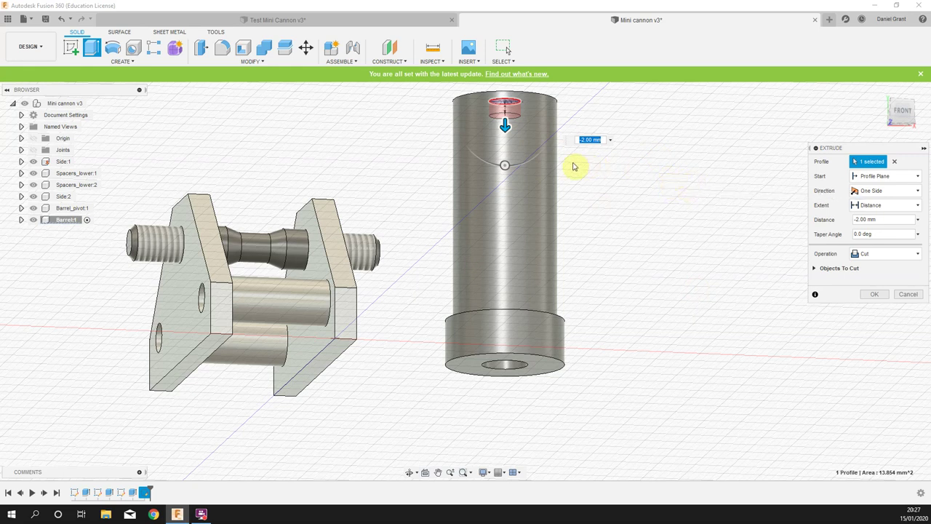
pyautogui.keyDown('shift'); pyautogui.moveTo(666, 283); pyautogui.dragTo(678, 224, button='middle'); pyautogui.keyUp('shift')
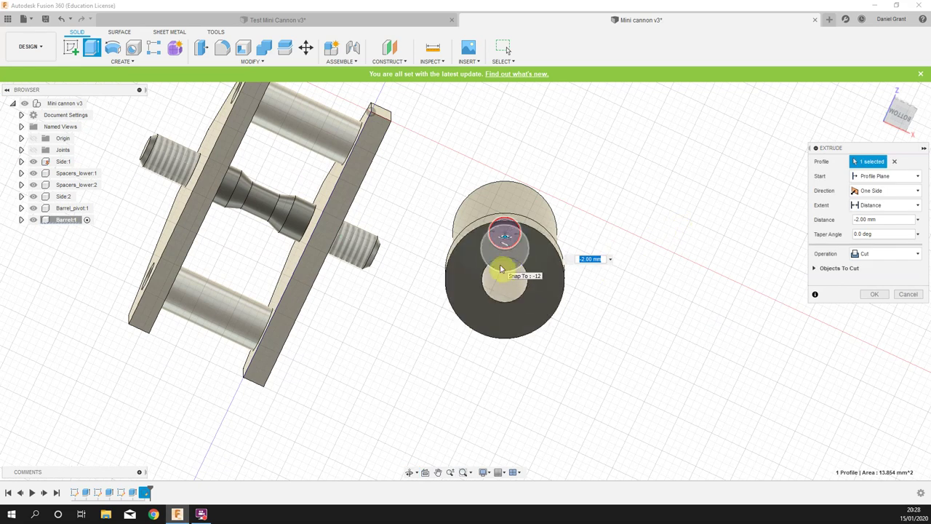
pyautogui.click(500, 269)
pyautogui.keyDown('shift'); pyautogui.moveTo(694, 208); pyautogui.dragTo(668, 274, button='middle'); pyautogui.keyUp('shift')
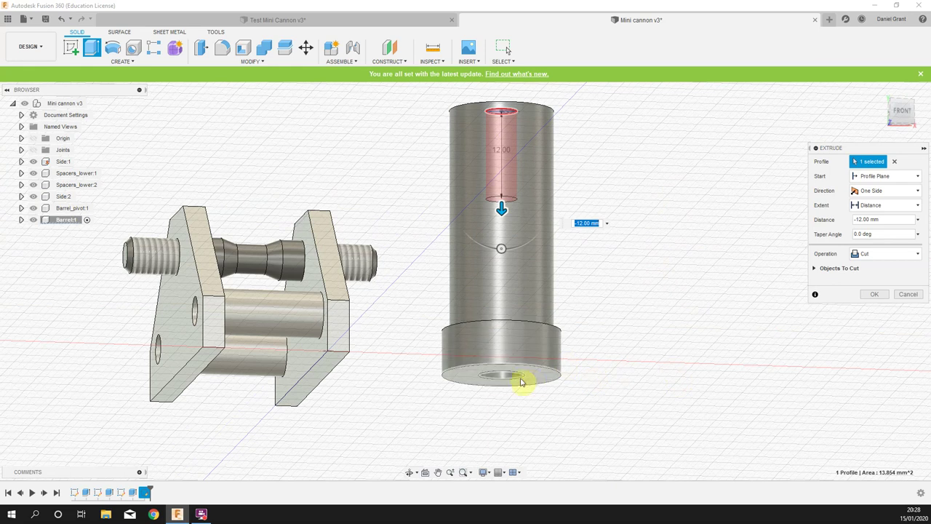
pyautogui.keyDown('shift'); pyautogui.moveTo(673, 315); pyautogui.dragTo(544, 378, button='middle'); pyautogui.keyUp('shift')
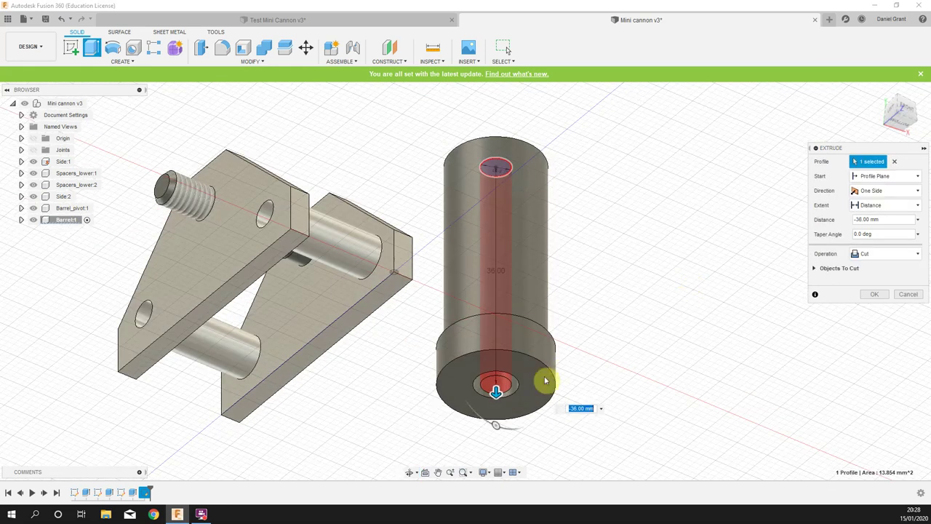
# Set the top hole's cut depth to 8 mm with only the 4.2 mm circle as profile, and complete the cut
pyautogui.moveTo(499, 393); pyautogui.dragTo(500, 222)
pyautogui.keyDown('shift'); pyautogui.moveTo(609, 264); pyautogui.dragTo(531, 155, button='middle'); pyautogui.keyUp('shift')
pyautogui.click(485, 378)
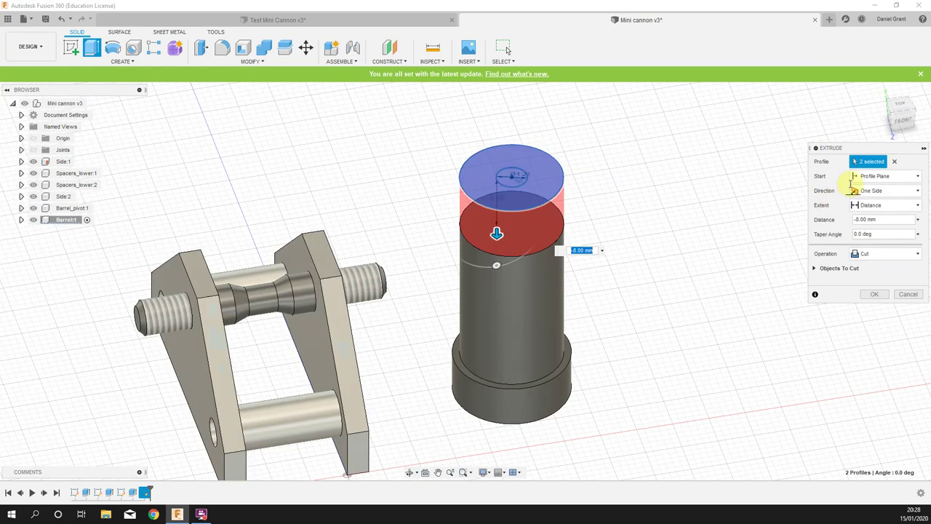
pyautogui.click(544, 176)
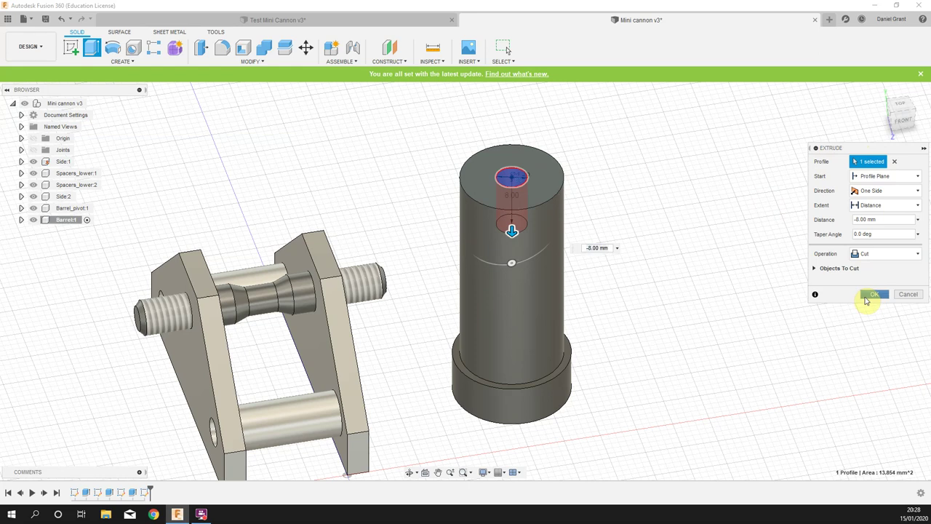
pyautogui.click(873, 295)
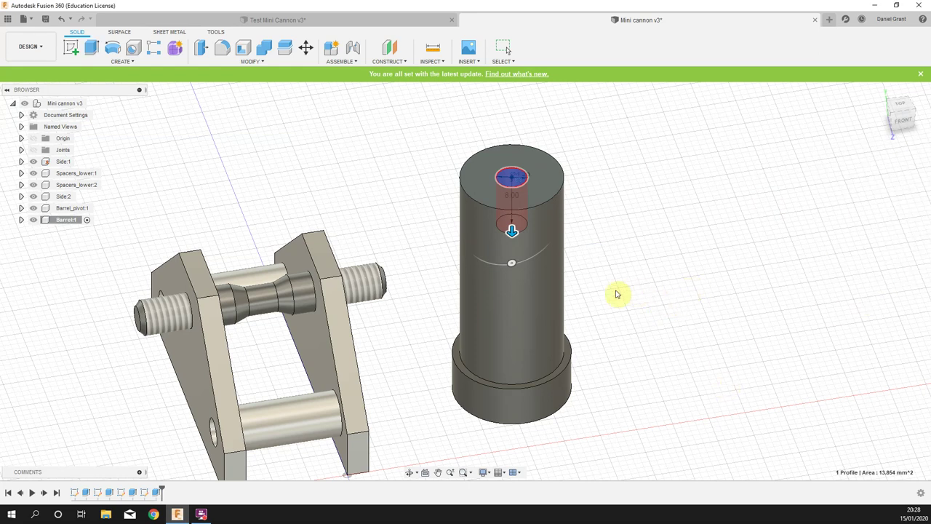
# Edit the top hole's extrude feature and set its cut distance to -12 mm
pyautogui.keyDown('shift'); pyautogui.moveTo(617, 291); pyautogui.dragTo(654, 288, button='middle'); pyautogui.keyUp('shift')
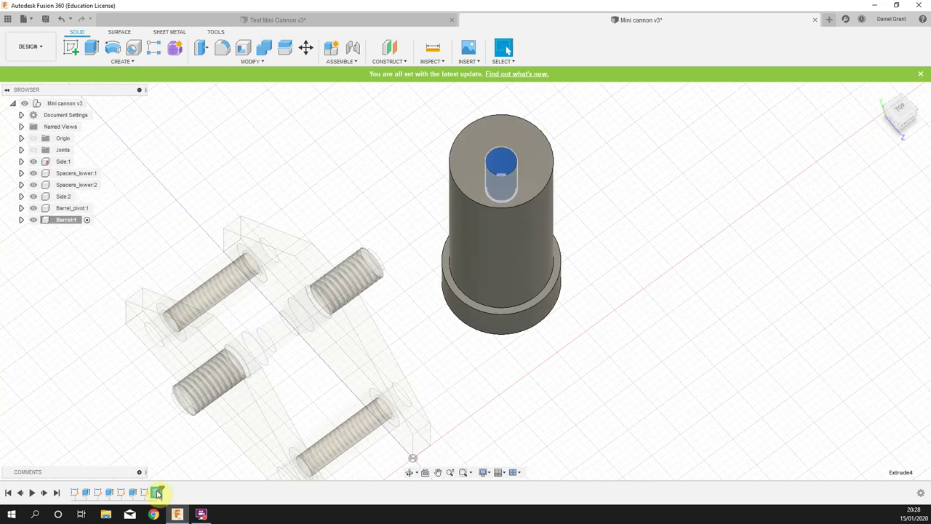
pyautogui.rightClick(155, 493)
pyautogui.click(211, 391)
pyautogui.keyDown('shift'); pyautogui.moveTo(684, 293); pyautogui.dragTo(660, 205, button='middle'); pyautogui.keyUp('shift')
pyautogui.write('-12')
pyautogui.keyDown('shift'); pyautogui.moveTo(659, 245); pyautogui.dragTo(679, 357, button='middle'); pyautogui.keyUp('shift')
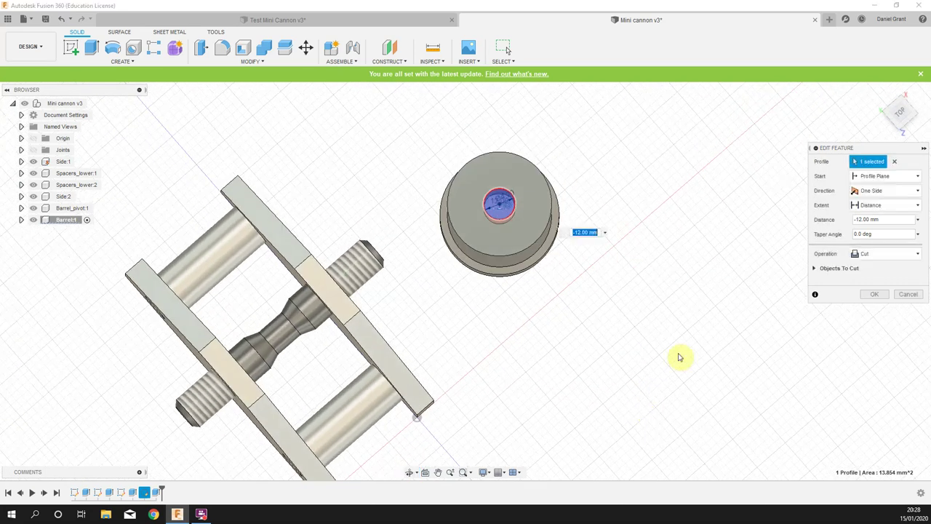
pyautogui.click(875, 294)
pyautogui.keyDown('shift'); pyautogui.moveTo(650, 322); pyautogui.dragTo(536, 230, button='middle'); pyautogui.keyUp('shift')
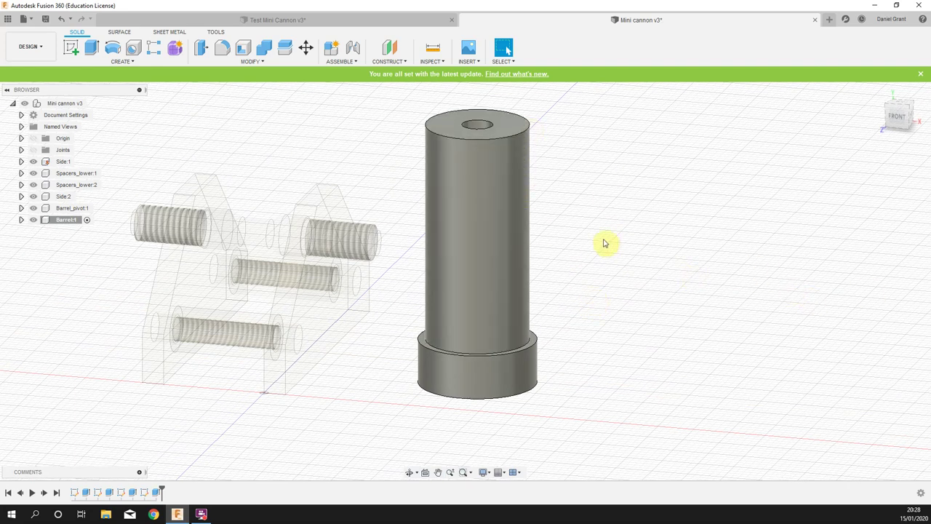
pyautogui.click(70, 47)
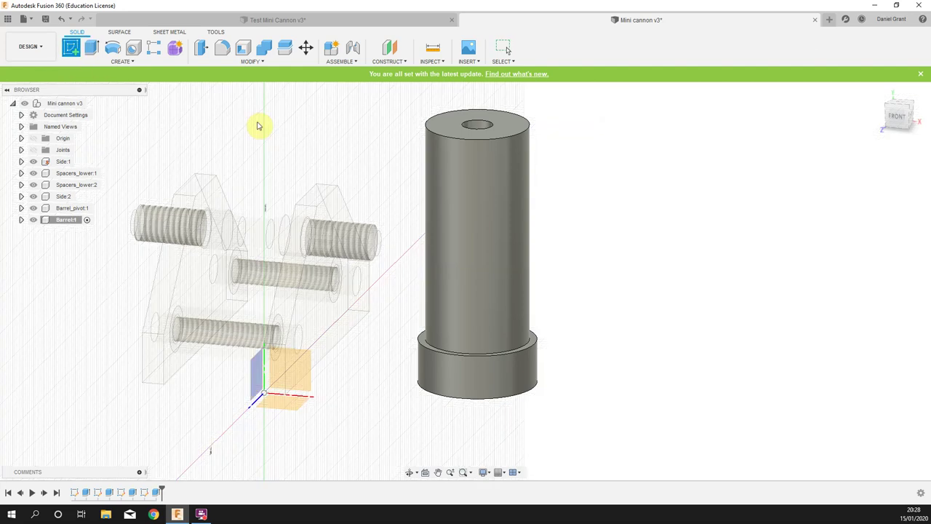
pyautogui.keyDown('shift'); pyautogui.moveTo(662, 295); pyautogui.dragTo(553, 318, button='middle'); pyautogui.keyUp('shift')
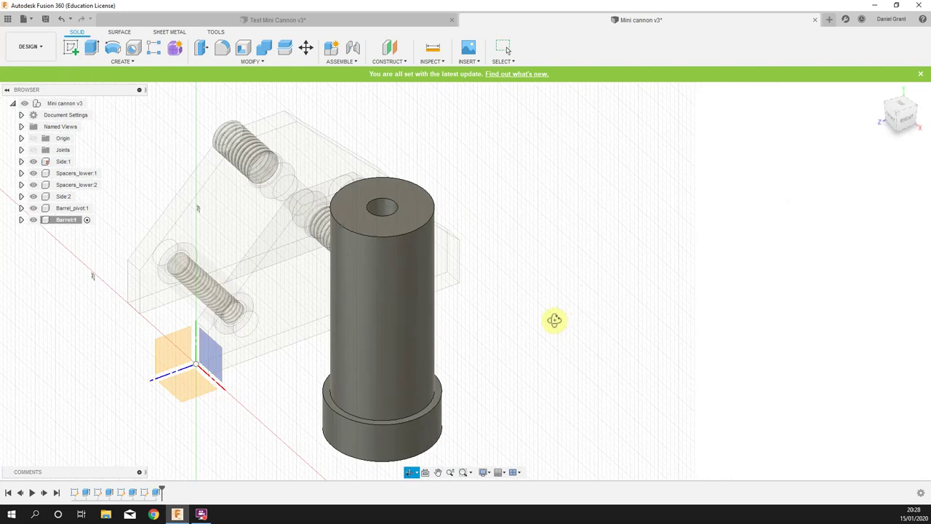
pyautogui.keyDown('shift'); pyautogui.moveTo(613, 314); pyautogui.dragTo(603, 342, button='middle'); pyautogui.keyUp('shift')
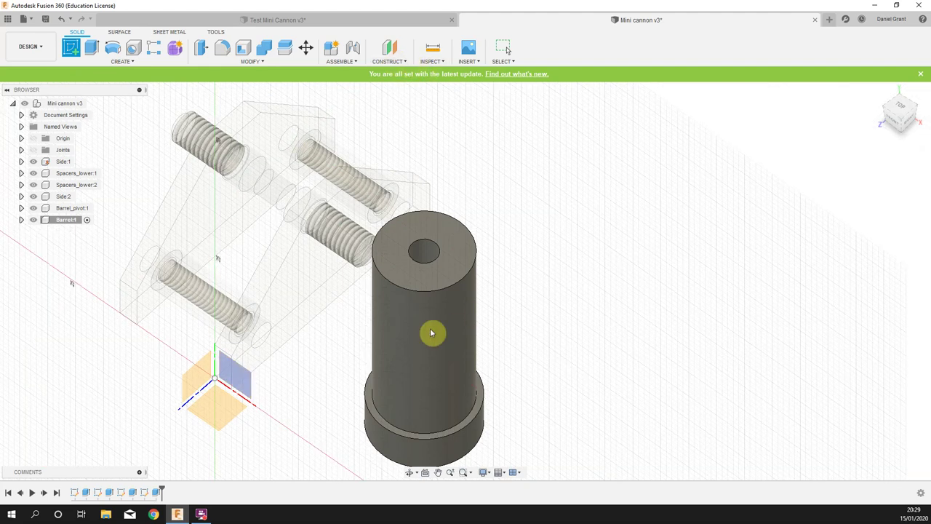
pyautogui.moveTo(536, 318)
pyautogui.keyDown('shift'); pyautogui.mouseDown(button='middle')
pyautogui.moveTo(495, 325)
pyautogui.moveTo(493, 312)
pyautogui.moveTo(490, 327)
pyautogui.moveTo(415, 299)
pyautogui.moveTo(301, 193)
pyautogui.moveTo(531, 312)
pyautogui.moveTo(498, 312)
pyautogui.moveTo(526, 318)
pyautogui.mouseUp(button='middle'); pyautogui.keyUp('shift')
pyautogui.press('l')
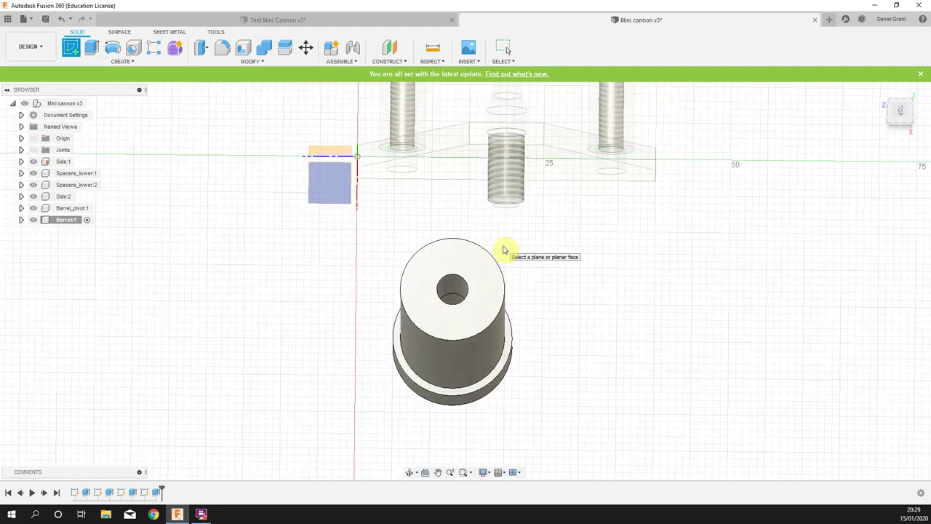
pyautogui.keyDown('shift'); pyautogui.moveTo(422, 210); pyautogui.dragTo(215, 184, button='middle'); pyautogui.keyUp('shift')
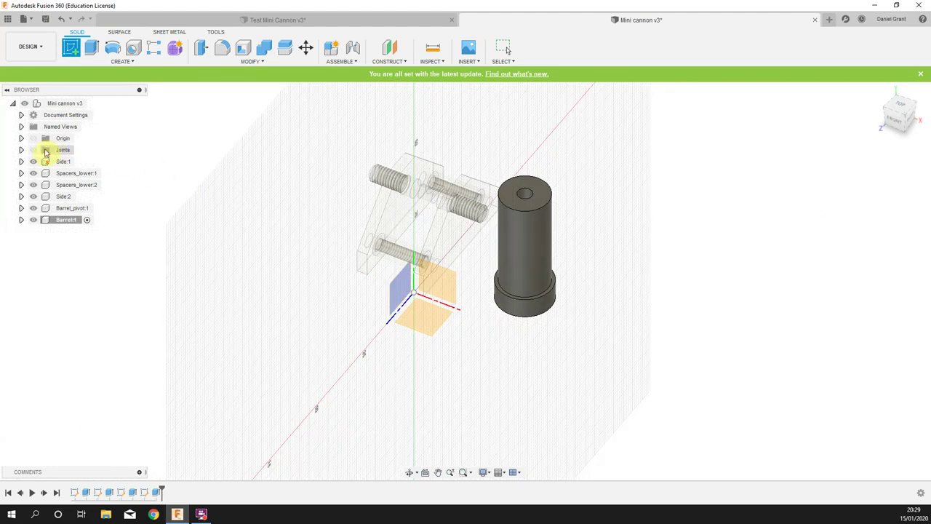
pyautogui.click(22, 220)
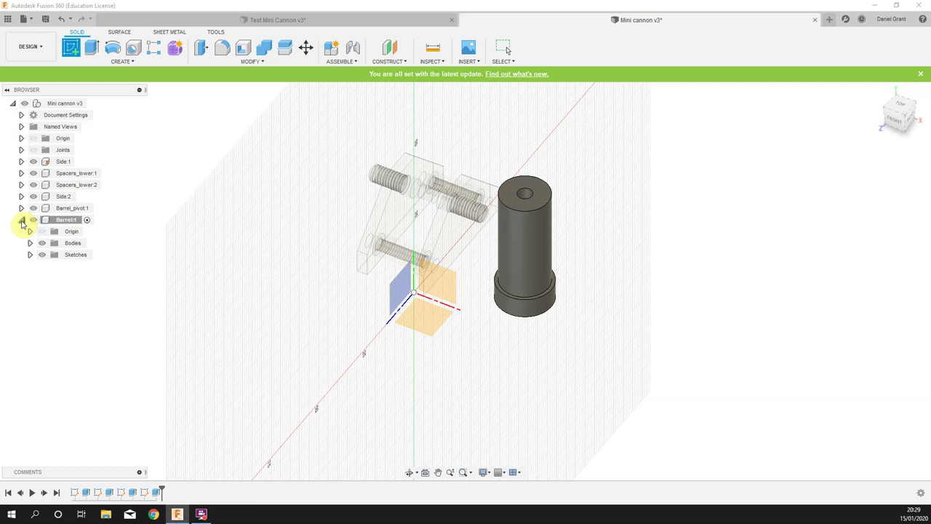
pyautogui.click(22, 220)
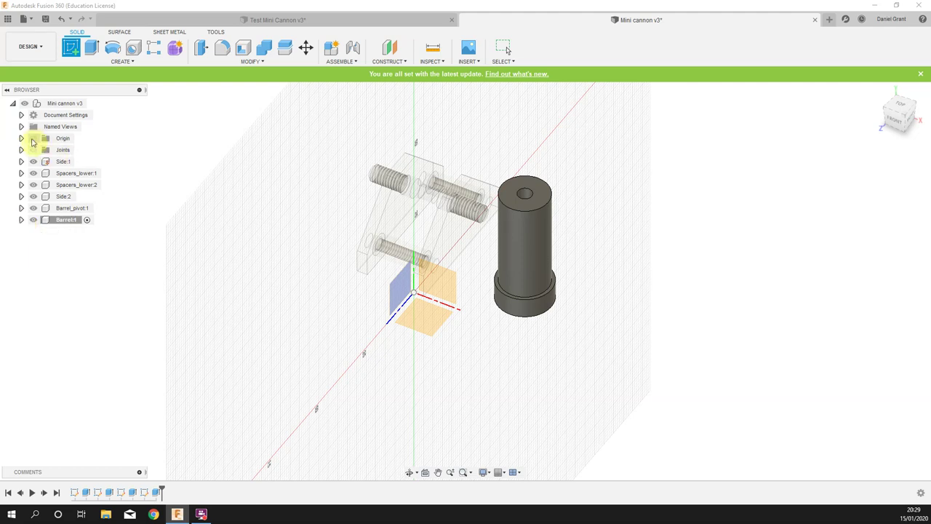
pyautogui.click(22, 138)
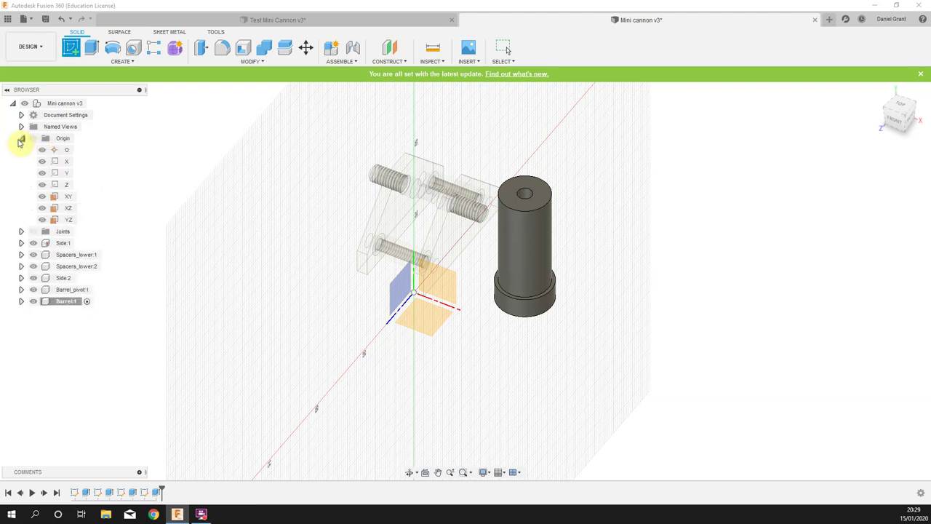
pyautogui.click(45, 197)
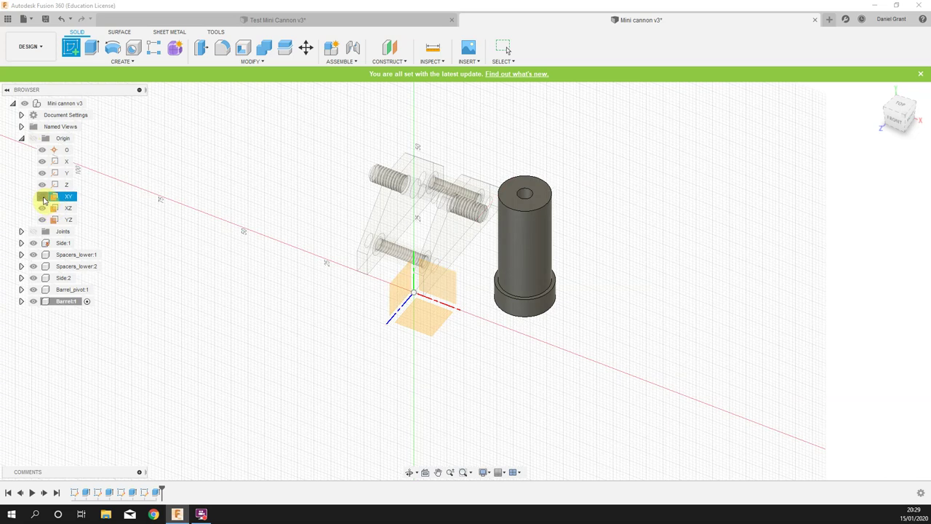
pyautogui.click(21, 138)
pyautogui.keyDown('shift'); pyautogui.moveTo(732, 235); pyautogui.dragTo(696, 232, button='middle'); pyautogui.keyUp('shift')
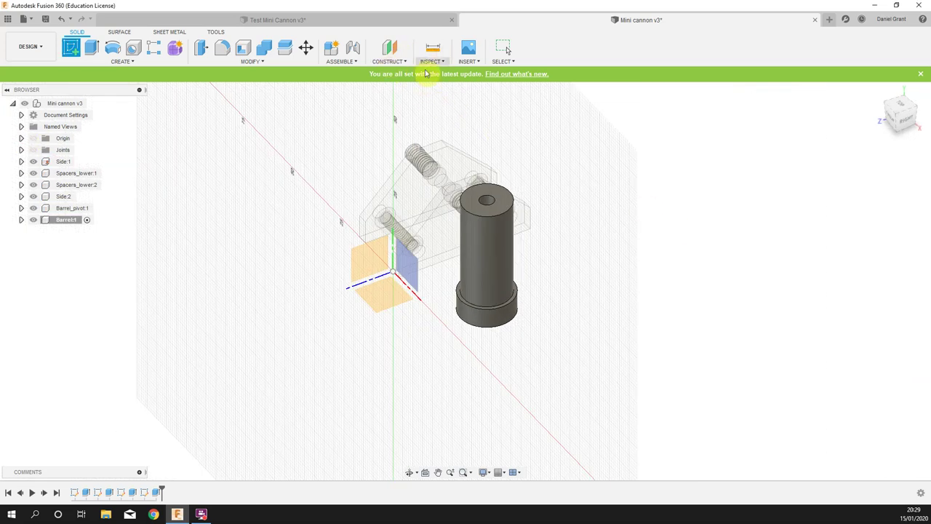
# Construct a tangent plane on the barrel's upper outer cylindrical face at 0 degrees
pyautogui.click(383, 61)
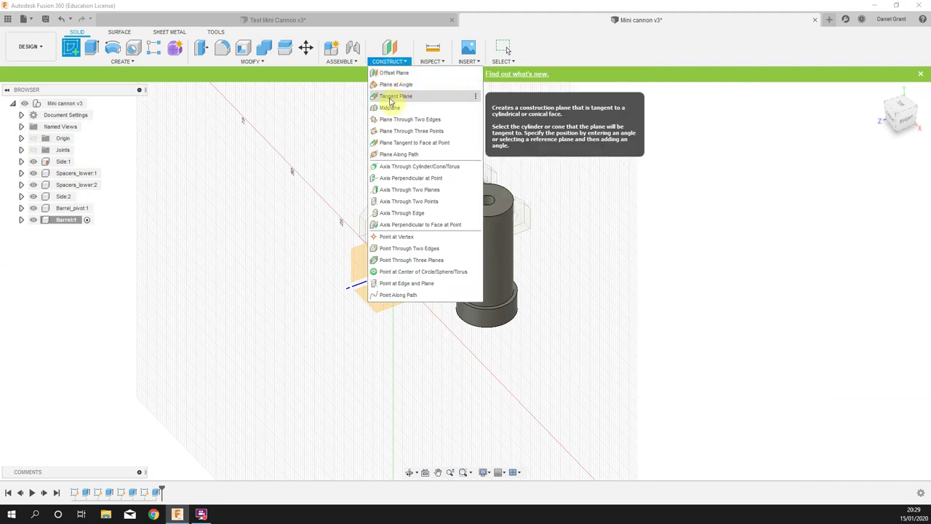
pyautogui.click(392, 97)
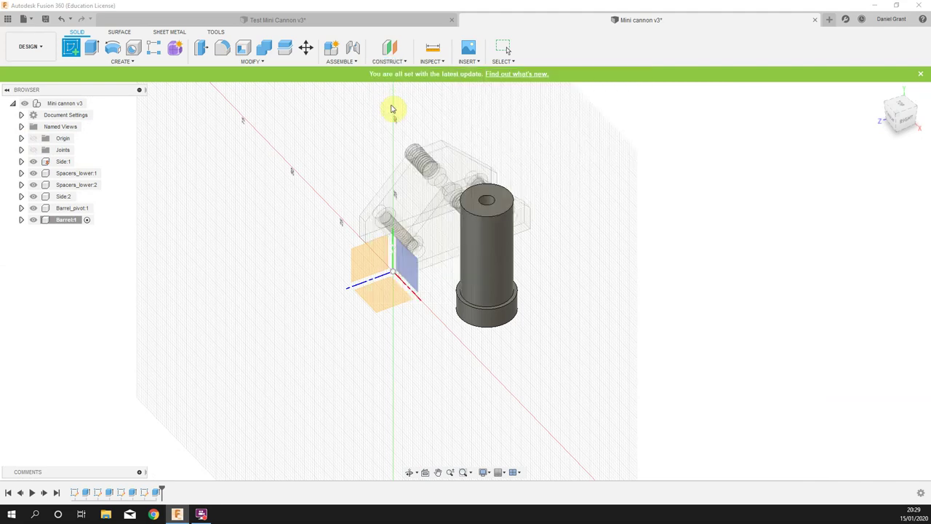
pyautogui.click(496, 246)
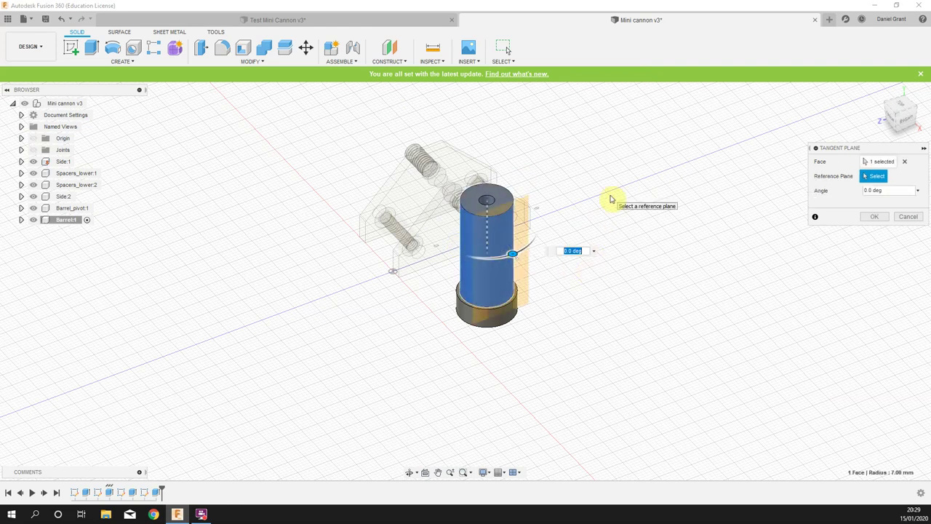
pyautogui.moveTo(693, 229)
pyautogui.keyDown('shift'); pyautogui.mouseDown(button='middle')
pyautogui.moveTo(732, 224)
pyautogui.moveTo(727, 216)
pyautogui.moveTo(692, 225)
pyautogui.mouseUp(button='middle'); pyautogui.keyUp('shift')
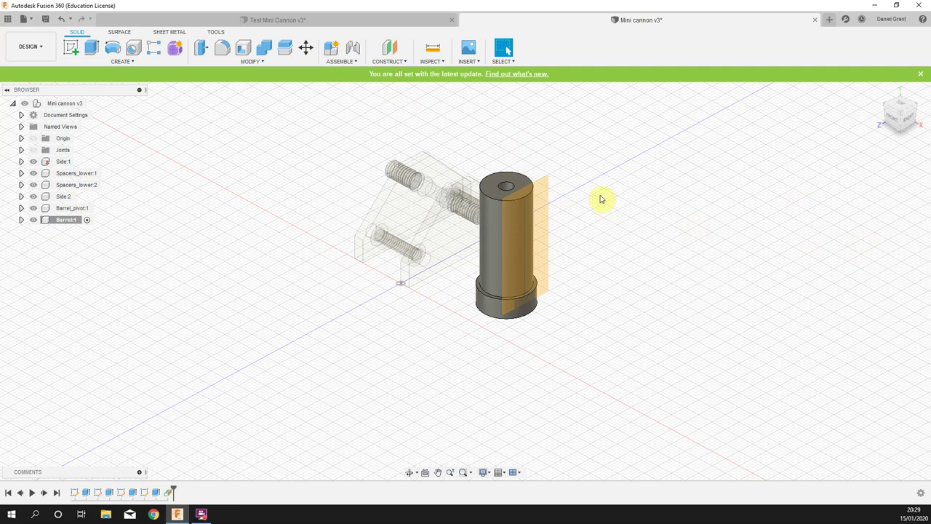
# Construct a plane offset -7 mm from the tangent plane, so it runs through the centre of the barrel
pyautogui.click(389, 62)
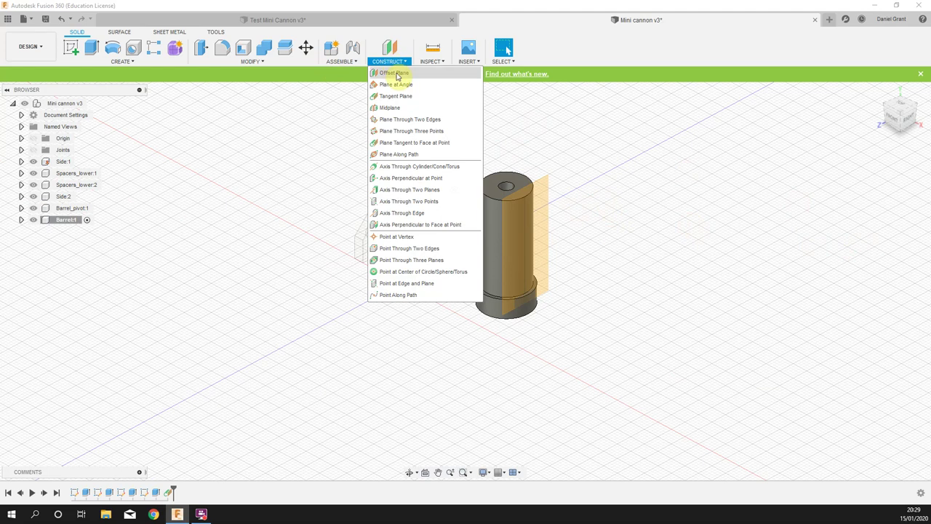
pyautogui.click(391, 73)
pyautogui.click(535, 225)
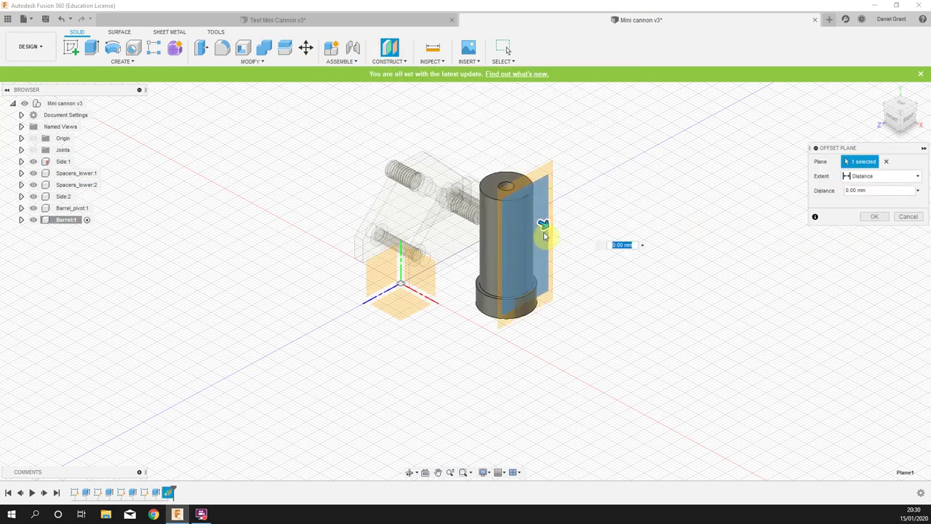
pyautogui.moveTo(542, 225); pyautogui.dragTo(525, 218)
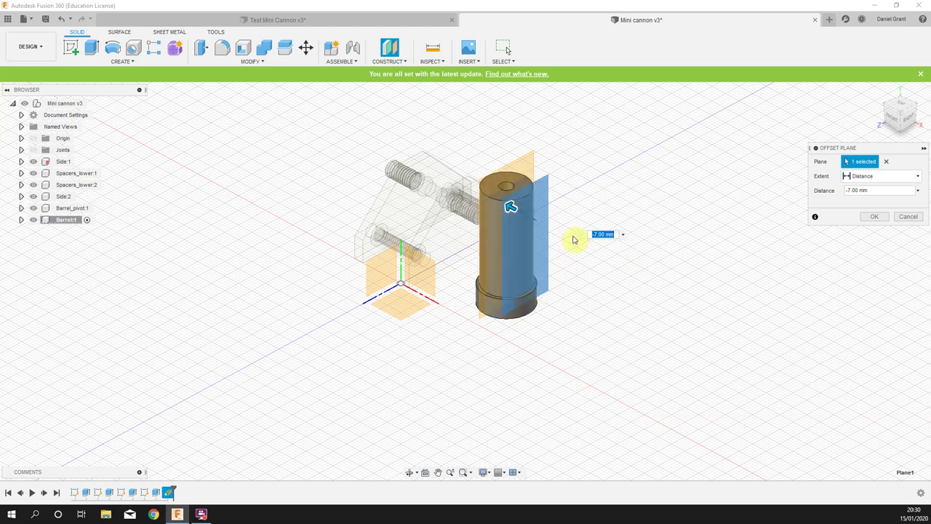
pyautogui.keyDown('shift'); pyautogui.moveTo(594, 214); pyautogui.dragTo(640, 232, button='middle'); pyautogui.keyUp('shift')
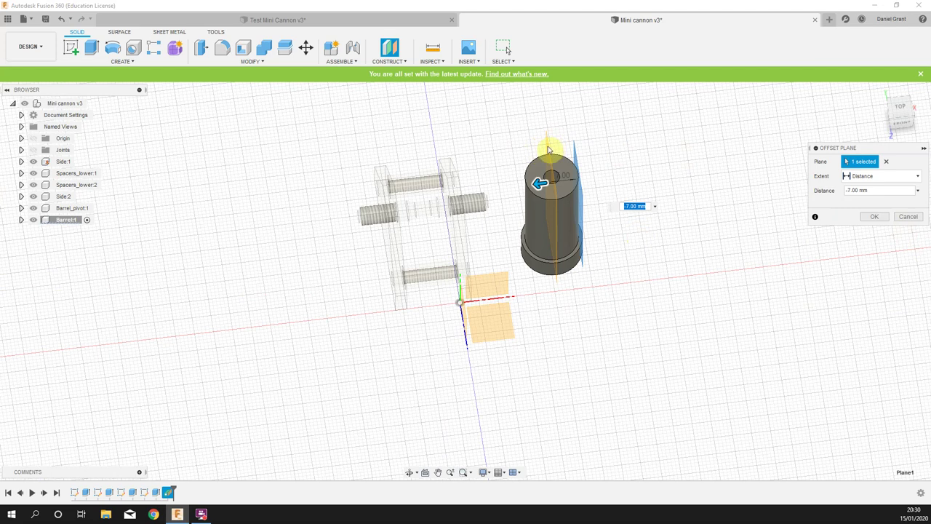
pyautogui.keyDown('shift'); pyautogui.moveTo(597, 174); pyautogui.dragTo(558, 214, button='middle'); pyautogui.keyUp('shift')
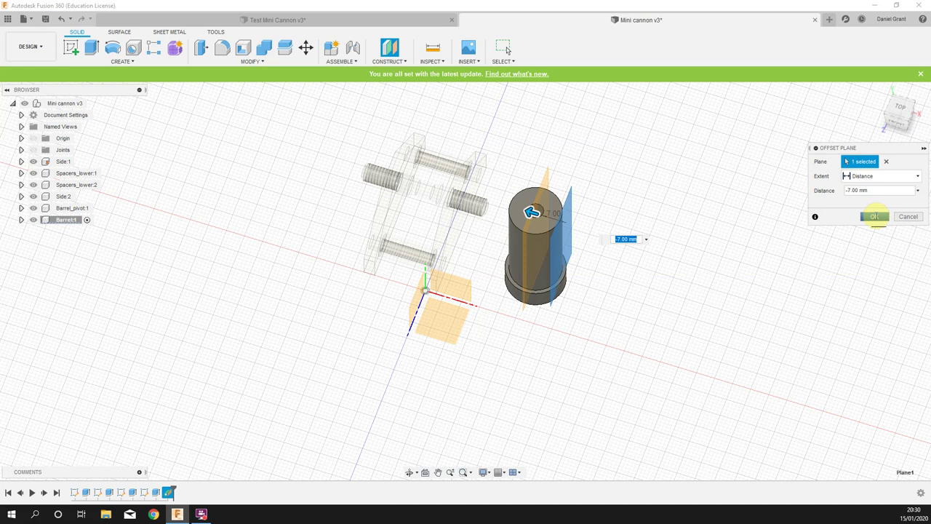
pyautogui.click(875, 216)
pyautogui.keyDown('shift'); pyautogui.moveTo(707, 218); pyautogui.dragTo(638, 189, button='middle'); pyautogui.keyUp('shift')
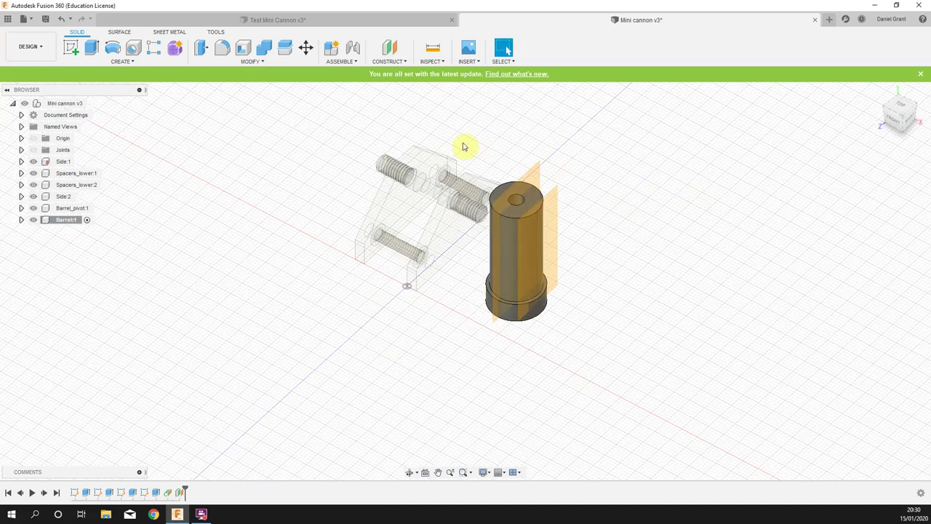
# Create a sketch on the offset plane through the centre of the barrel
pyautogui.click(73, 45)
pyautogui.click(544, 180)
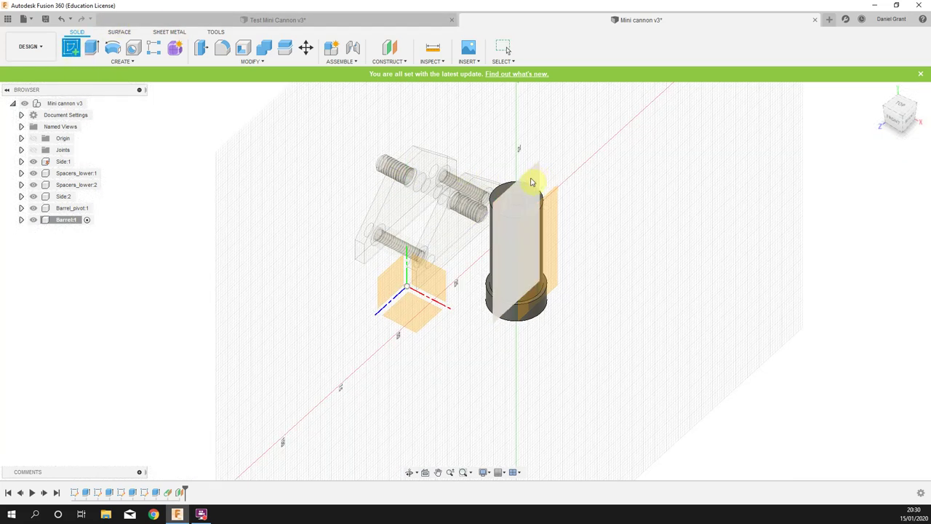
pyautogui.moveTo(532, 185)
pyautogui.keyDown('shift'); pyautogui.mouseDown(button='middle')
pyautogui.moveTo(698, 216)
pyautogui.moveTo(516, 176)
pyautogui.moveTo(534, 189)
pyautogui.mouseUp(button='middle'); pyautogui.keyUp('shift')
pyautogui.click(536, 189)
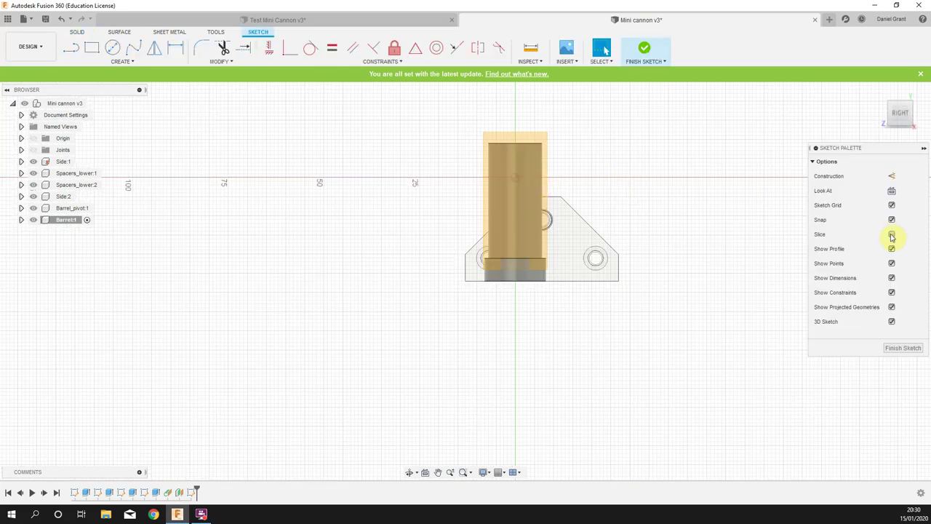
# Turn on the sketch's Slice option to section the barrel at the sketch plane
pyautogui.moveTo(655, 205)
pyautogui.keyDown('shift'); pyautogui.mouseDown(button='middle')
pyautogui.moveTo(672, 225)
pyautogui.moveTo(713, 240)
pyautogui.mouseUp(button='middle'); pyautogui.keyUp('shift')
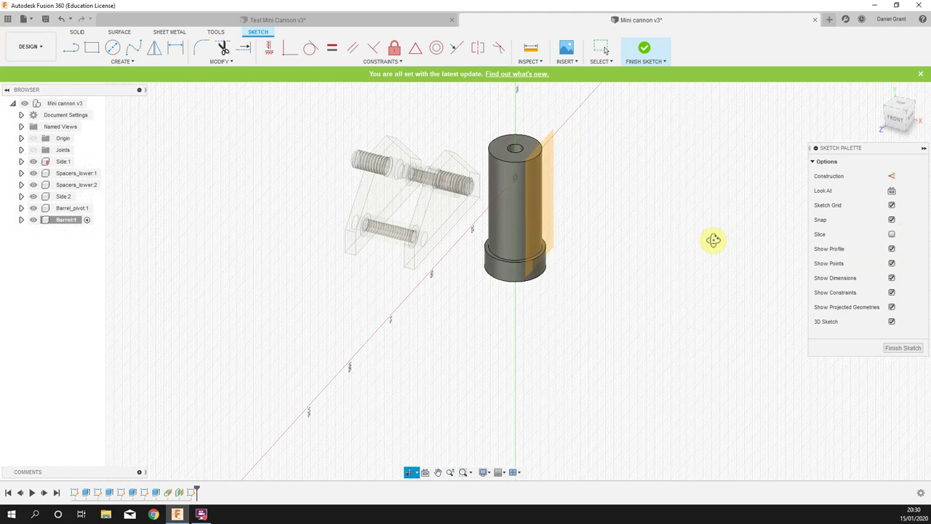
pyautogui.click(891, 236)
pyautogui.keyDown('shift'); pyautogui.moveTo(755, 229); pyautogui.dragTo(619, 205, button='middle'); pyautogui.keyUp('shift')
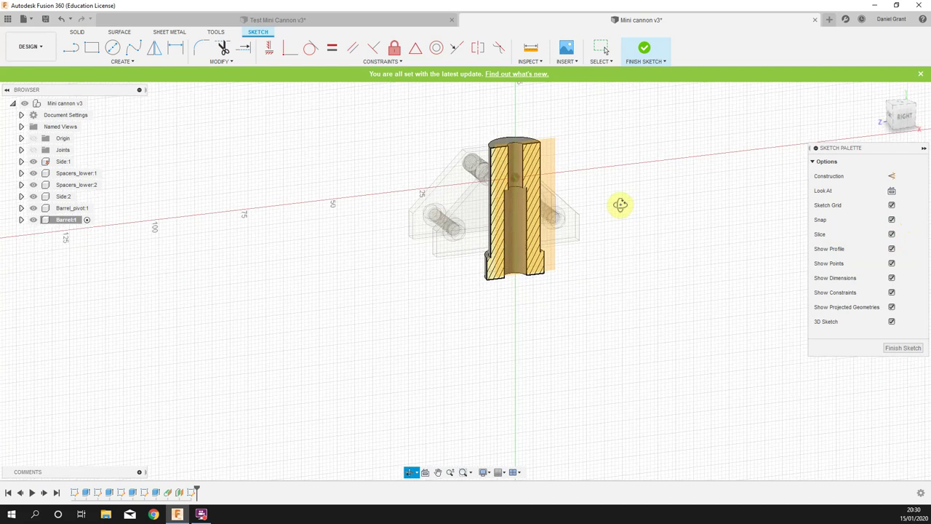
pyautogui.click(904, 118)
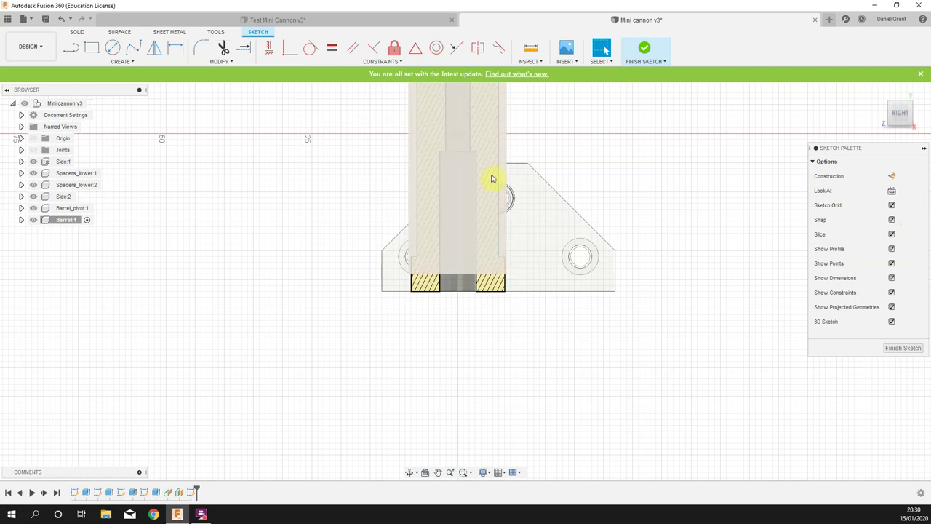
pyautogui.keyDown('shift'); pyautogui.moveTo(652, 259); pyautogui.dragTo(681, 238, button='middle'); pyautogui.keyUp('shift')
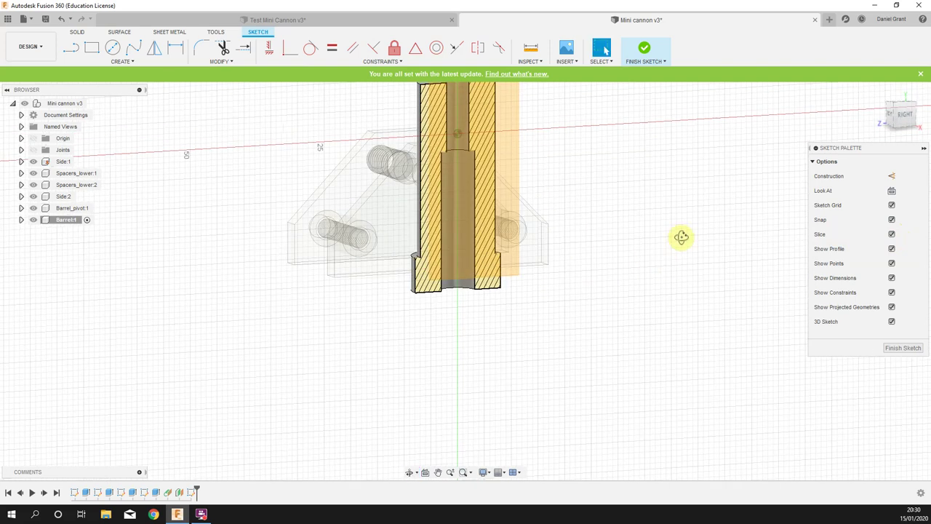
pyautogui.click(904, 116)
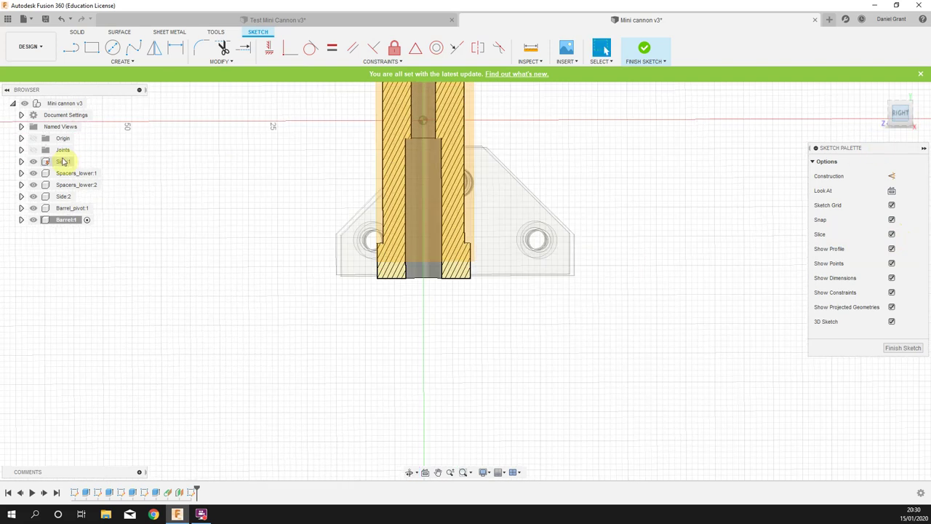
# Hide Side:1, Spacers_lower:1, Spacers_lower:2, Side:2 and Barrel_pivot:1, leaving only the barrel component shown
pyautogui.click(33, 161)
pyautogui.click(33, 173)
pyautogui.click(32, 185)
pyautogui.click(33, 196)
pyautogui.click(33, 208)
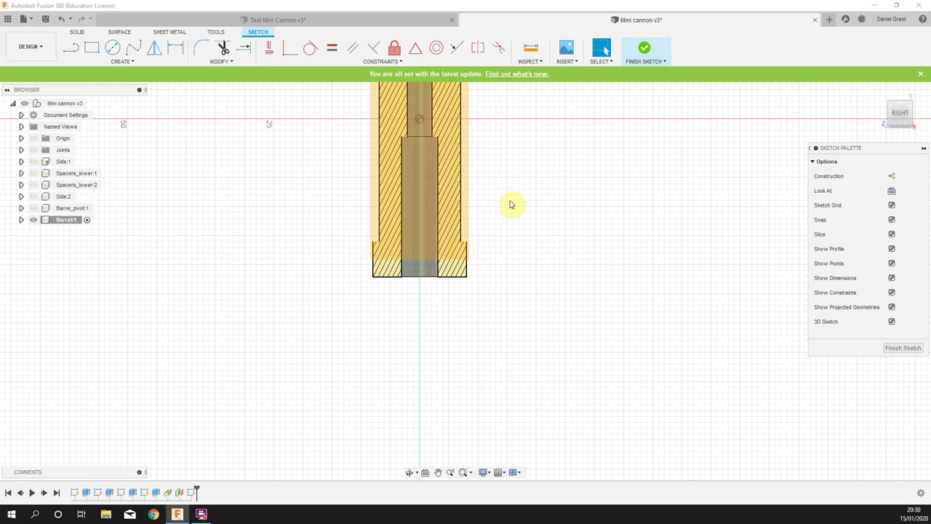
pyautogui.scroll(-3, 513, 218)
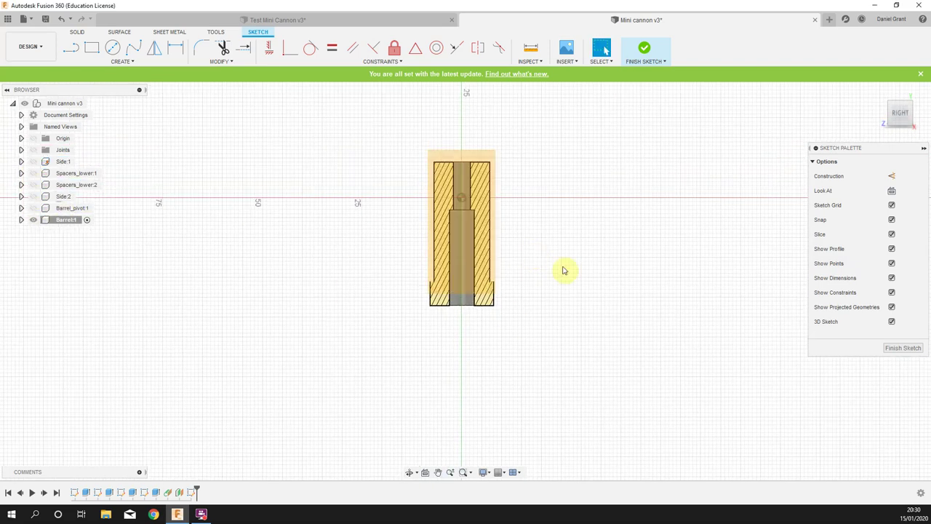
# Hide the two construction planes, Plane1 and Plane2, of the Barrel component
pyautogui.click(21, 220)
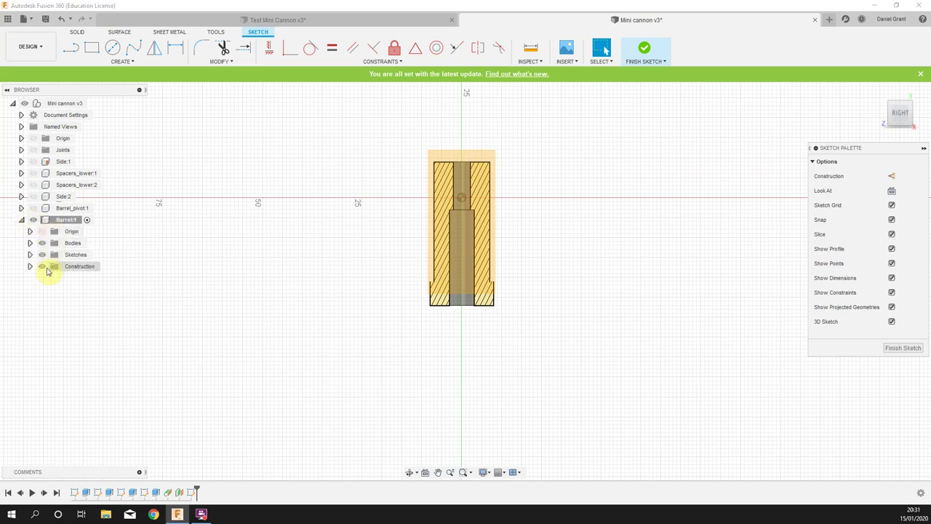
pyautogui.click(30, 266)
pyautogui.keyDown('shift'); pyautogui.moveTo(333, 285); pyautogui.dragTo(106, 290, button='middle'); pyautogui.keyUp('shift')
pyautogui.click(81, 290)
pyautogui.click(51, 290)
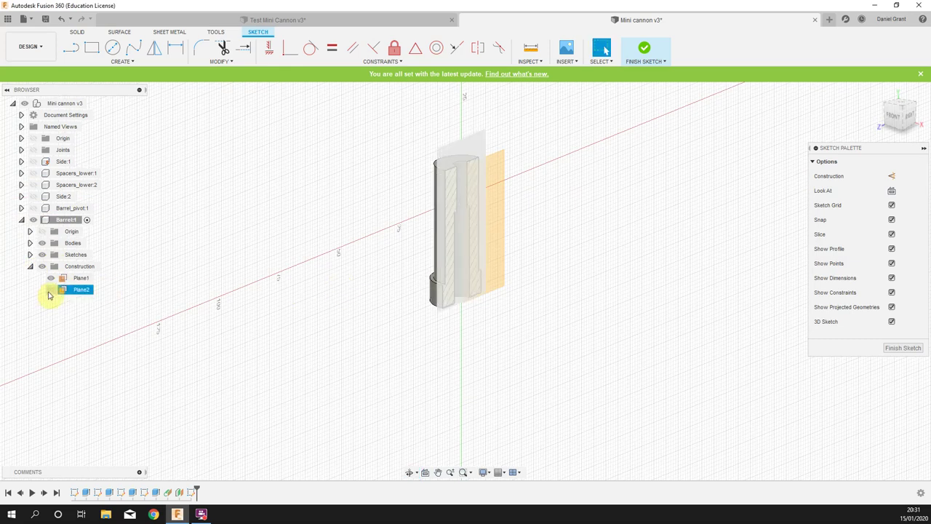
pyautogui.click(50, 290)
pyautogui.click(56, 281)
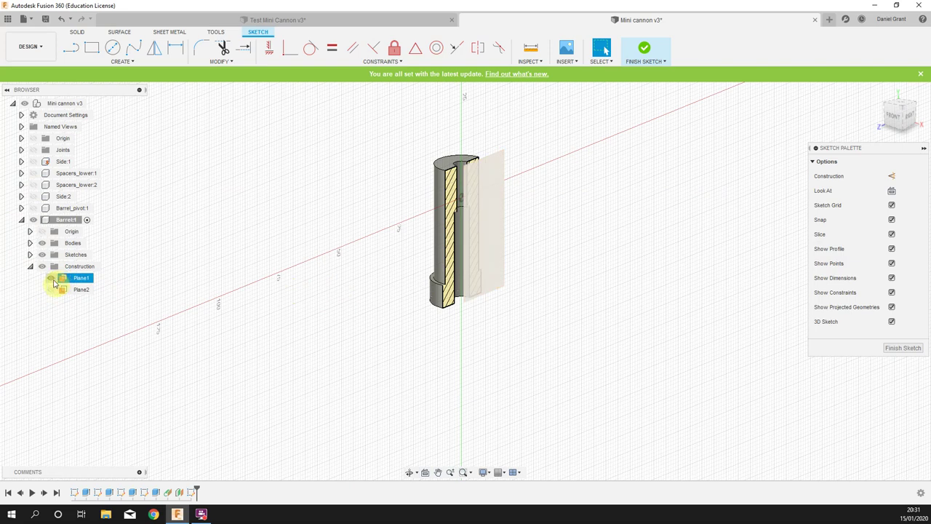
pyautogui.click(51, 280)
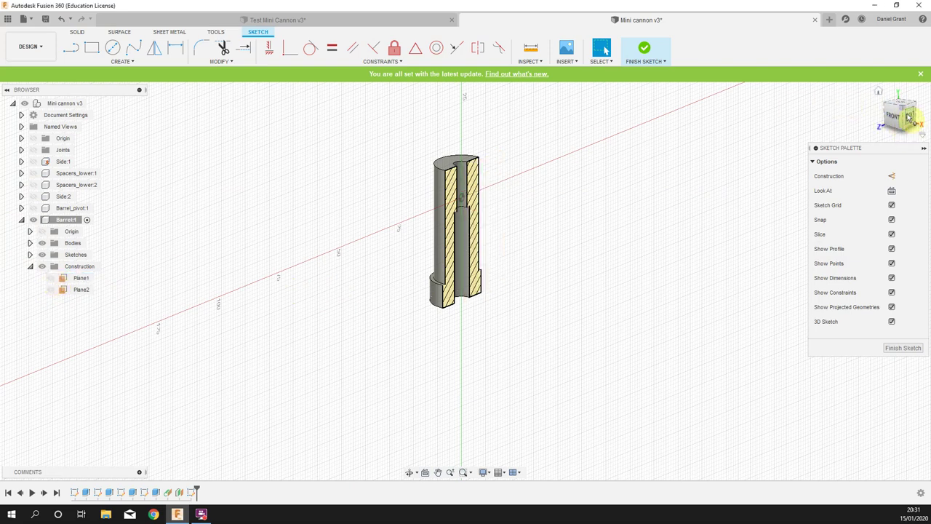
# Project the whole barrel body into the sketch, using the Bodies selection filter
pyautogui.click(890, 192)
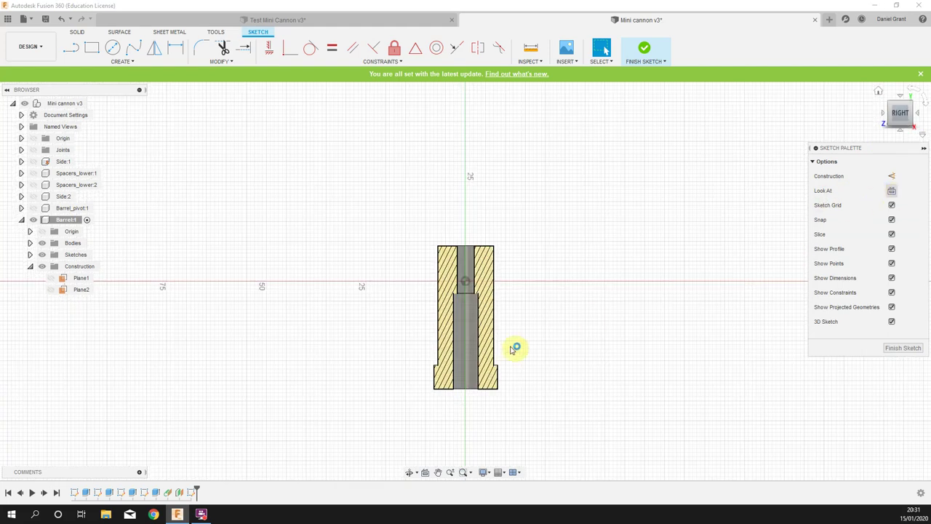
pyautogui.scroll(5, 498, 391)
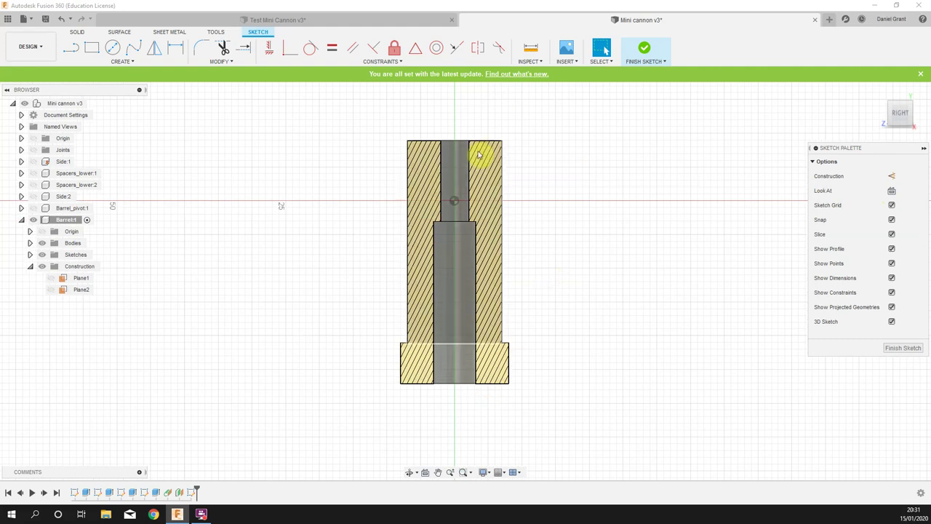
pyautogui.click(115, 62)
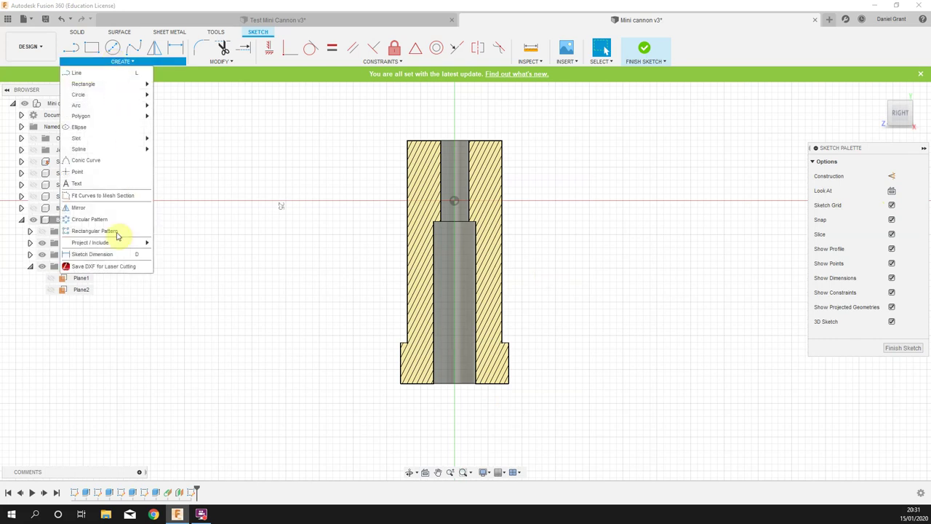
pyautogui.moveTo(102, 242)
pyautogui.click(169, 244)
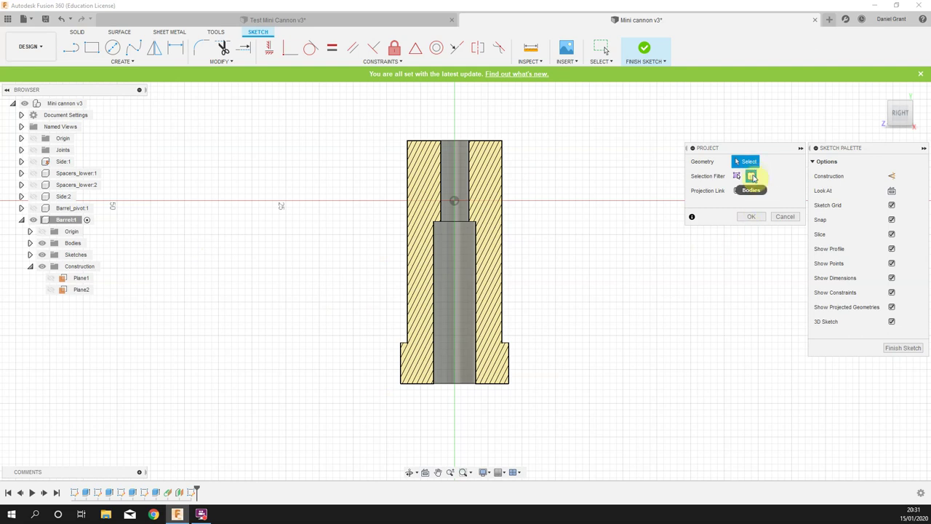
pyautogui.click(490, 171)
pyautogui.click(752, 218)
pyautogui.keyDown('shift'); pyautogui.moveTo(572, 219); pyautogui.dragTo(615, 222, button='middle'); pyautogui.keyUp('shift')
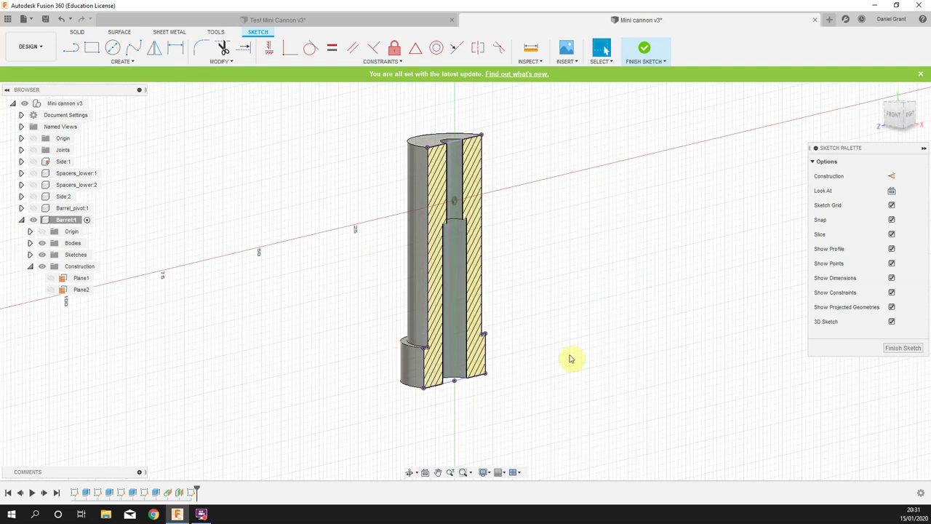
# Draw a vertical construction line along the barrel's axis, from the midpoint of its top edge to the midpoint of its bottom edge
pyautogui.click(893, 192)
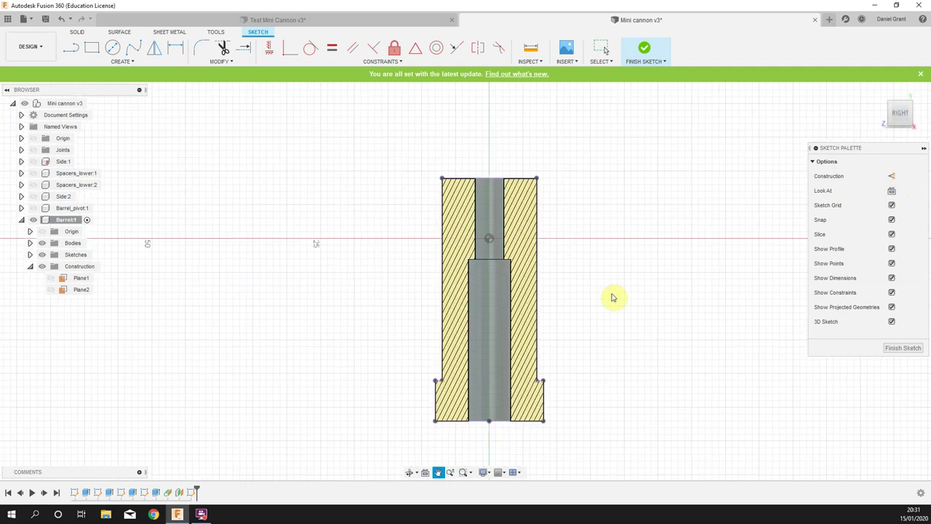
pyautogui.click(70, 48)
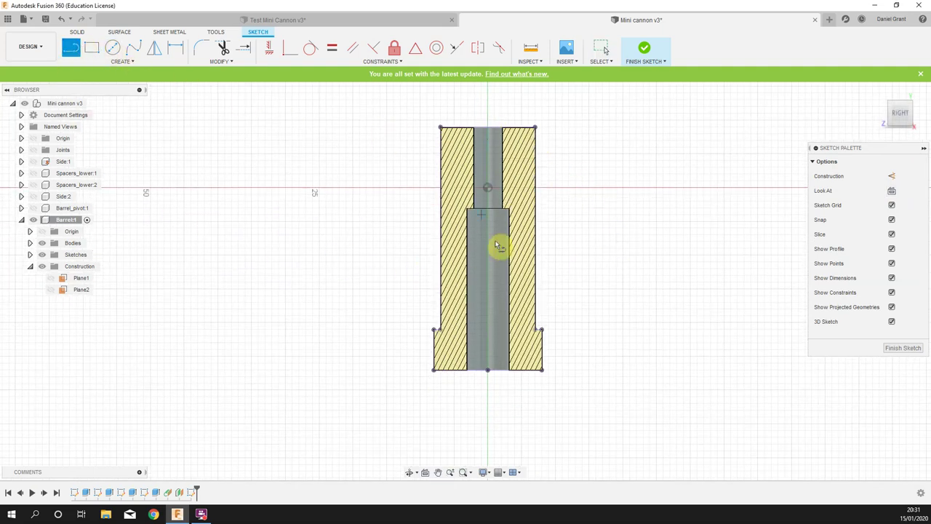
pyautogui.click(893, 177)
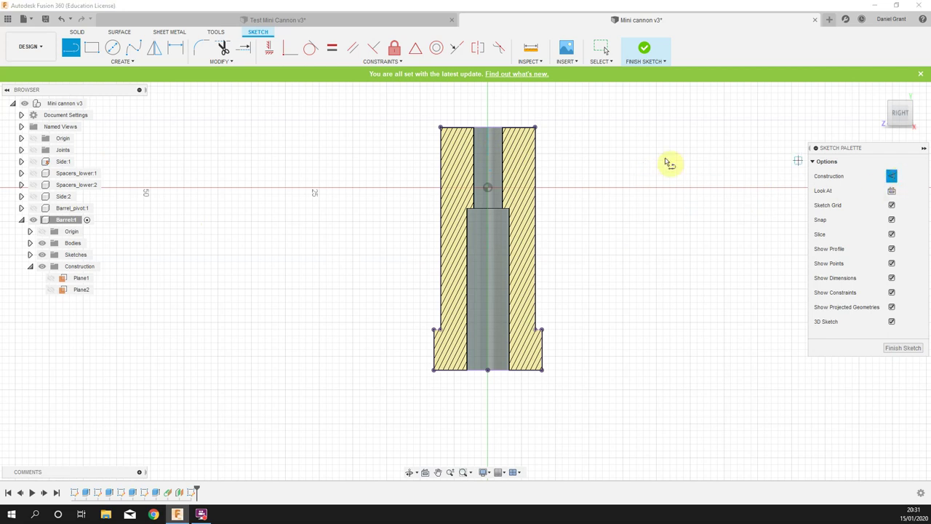
pyautogui.click(489, 129)
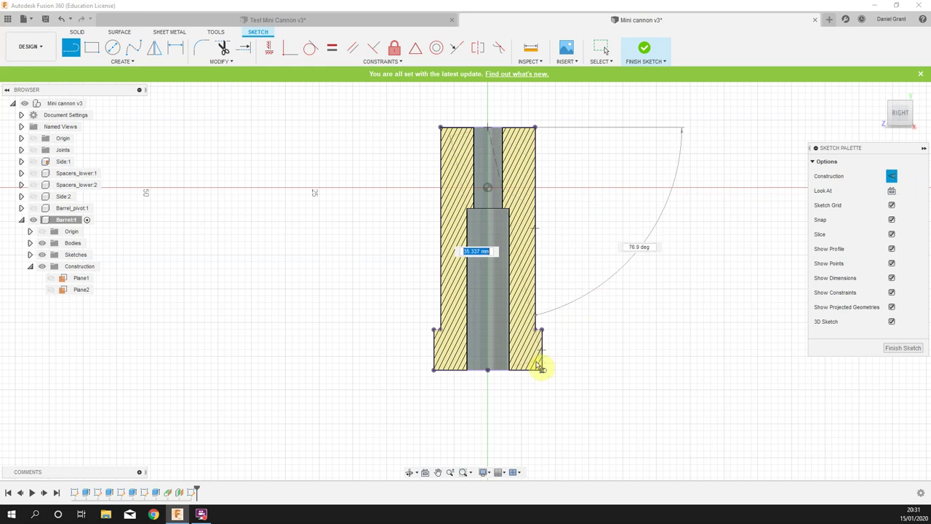
pyautogui.doubleClick(488, 370)
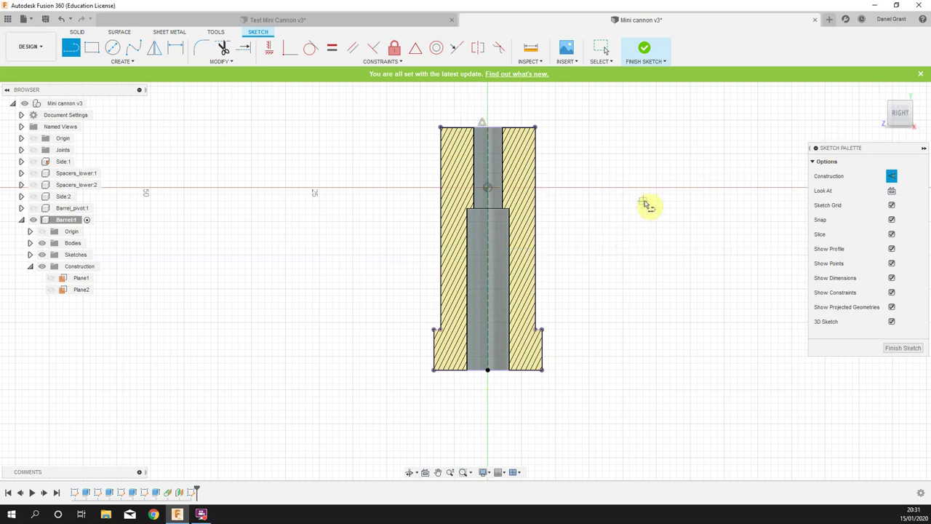
# Draw a regular, non-construction circle of 5.7 mm diameter centred on the barrel's centreline, inside the wider bore
pyautogui.press('c')
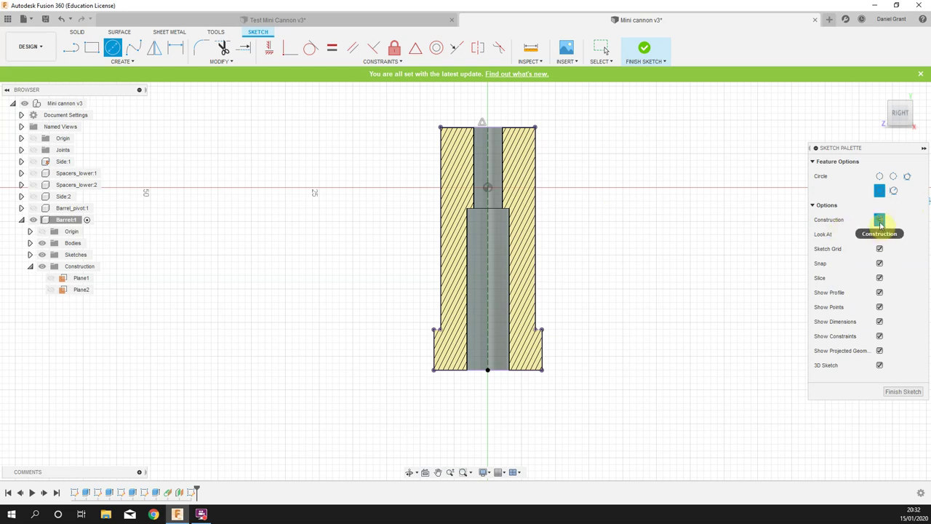
pyautogui.click(879, 221)
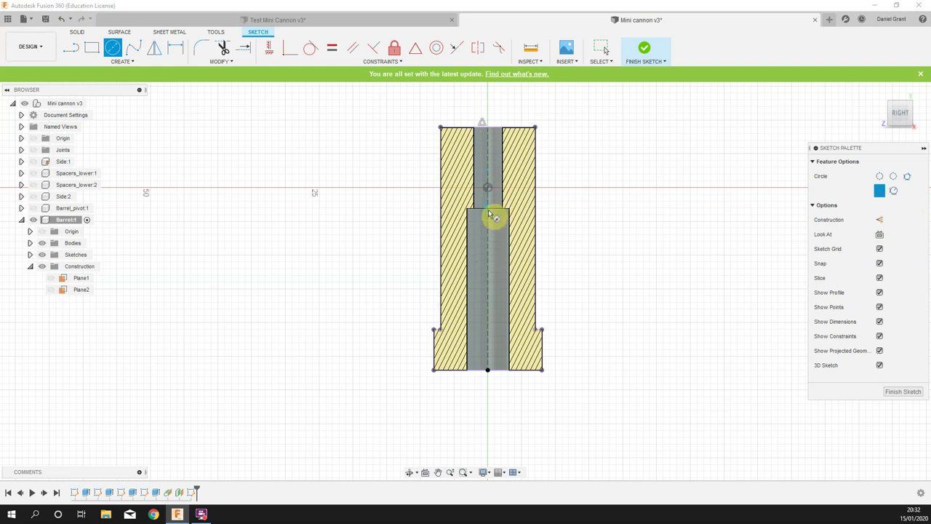
pyautogui.click(488, 247)
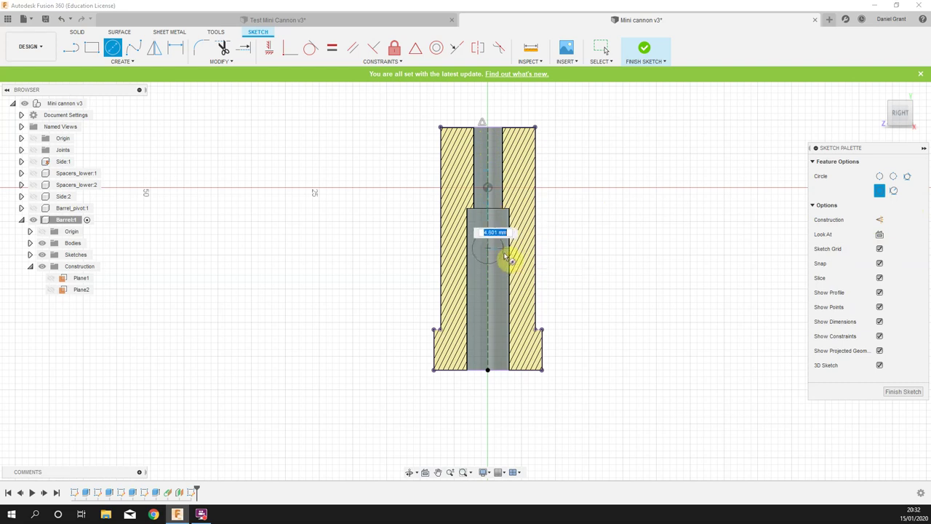
pyautogui.write('5.7')
pyautogui.press('Return')
pyautogui.press('Escape')
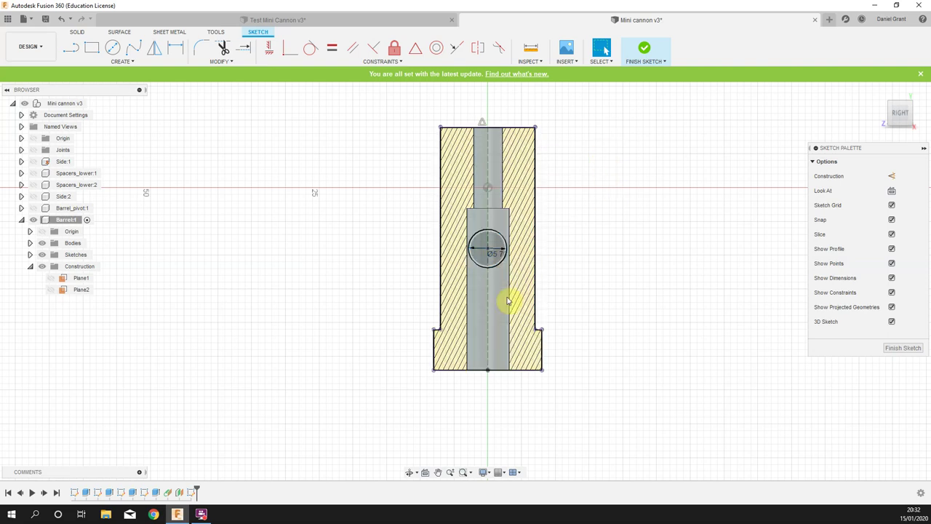
# Dimension the circle's centre 24 mm above the midpoint of the barrel's bottom edge
pyautogui.press('d')
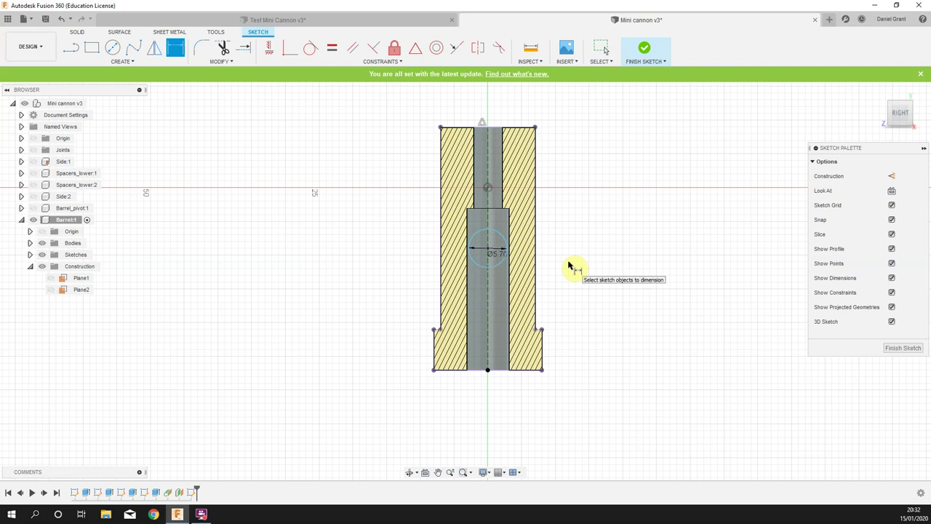
pyautogui.click(489, 251)
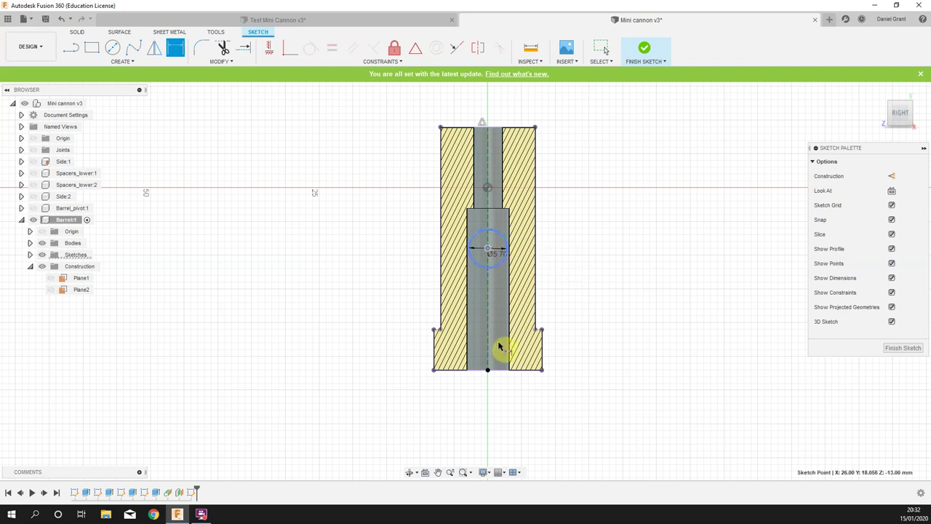
pyautogui.click(488, 371)
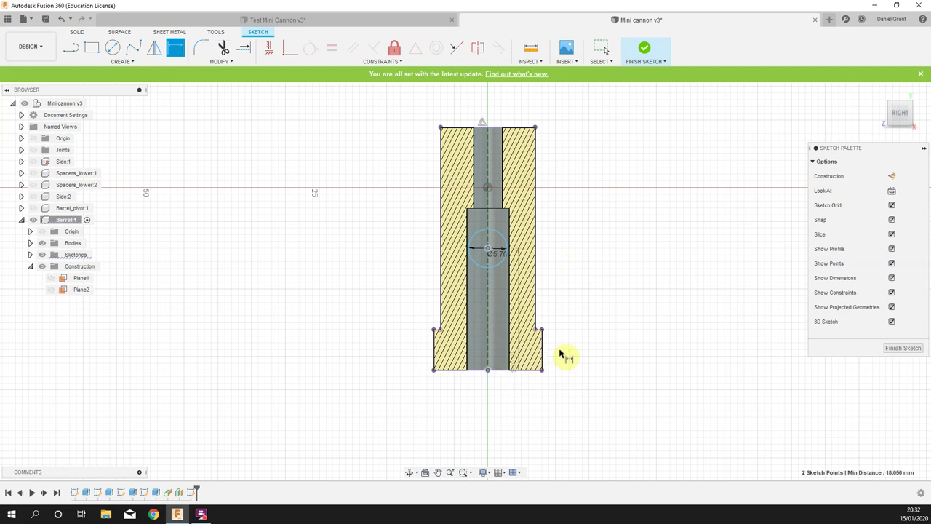
pyautogui.click(622, 350)
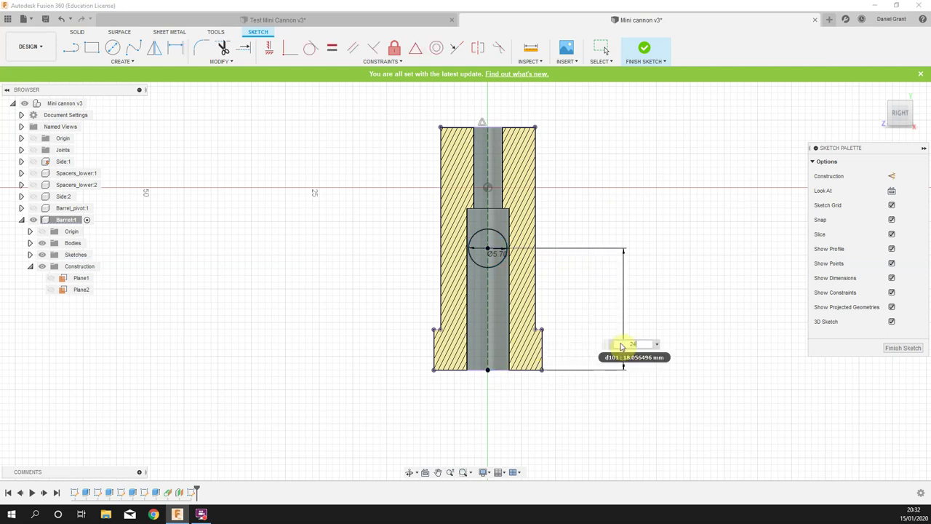
pyautogui.write('24')
pyautogui.press('Return')
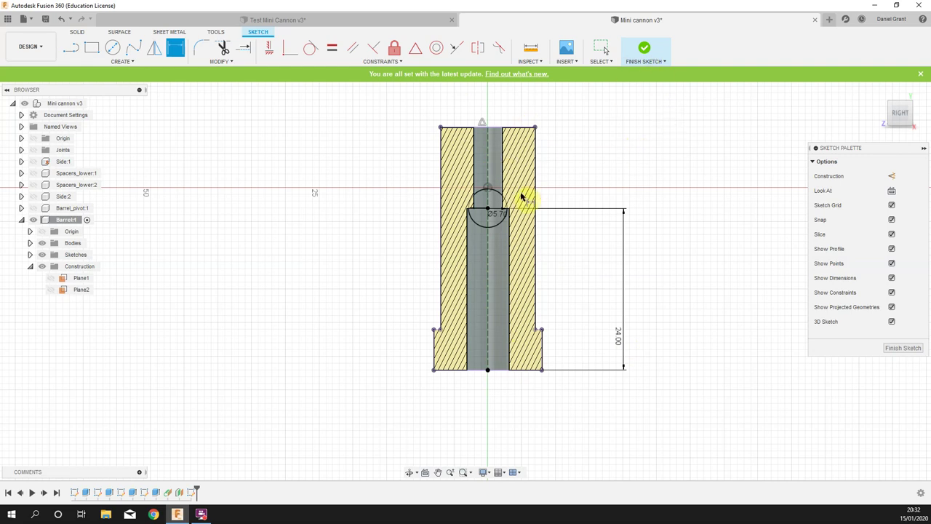
# Press Pull the 5.7 mm circle profile -11 mm to one side as a cut through the barrel wall
pyautogui.scroll(2, 523, 197)
pyautogui.rightClick(612, 128)
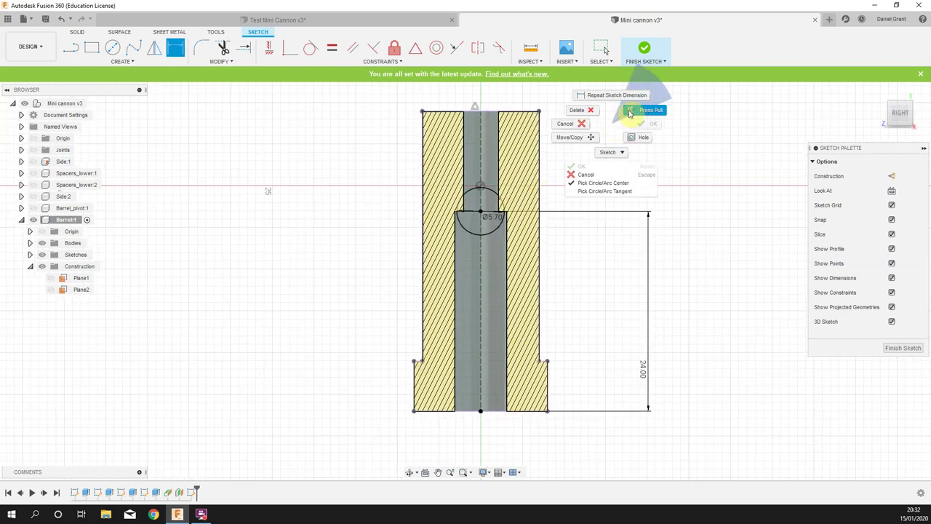
pyautogui.click(635, 111)
pyautogui.scroll(3, 482, 209)
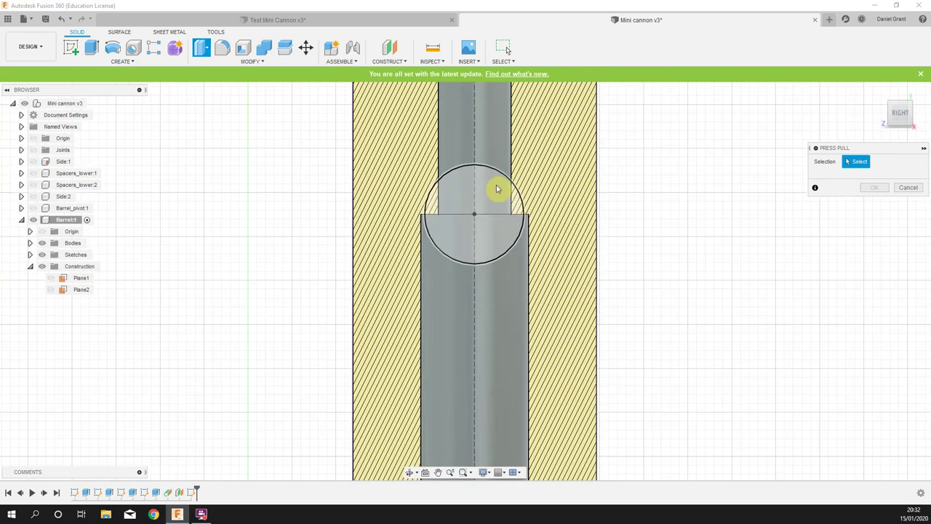
pyautogui.click(476, 177)
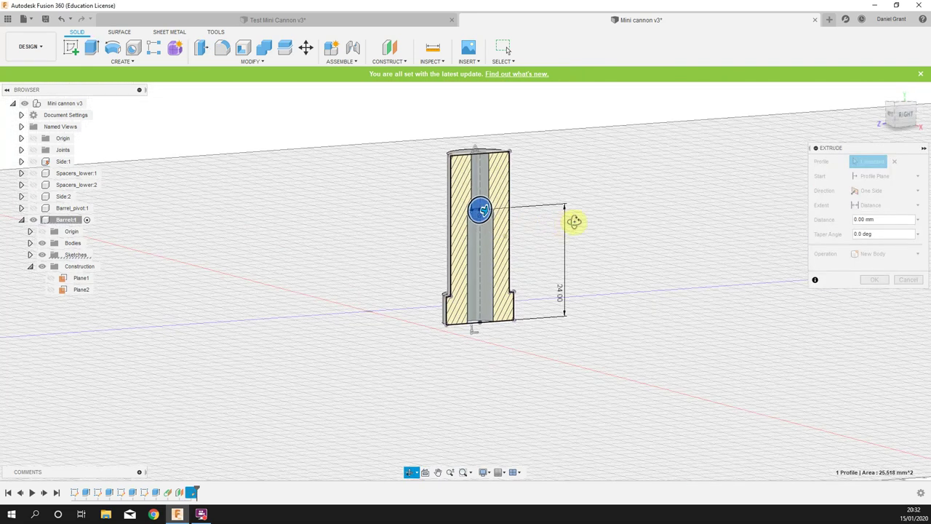
pyautogui.keyDown('shift'); pyautogui.moveTo(574, 222); pyautogui.dragTo(501, 219, button='middle'); pyautogui.keyUp('shift')
pyautogui.moveTo(502, 218); pyautogui.dragTo(458, 212)
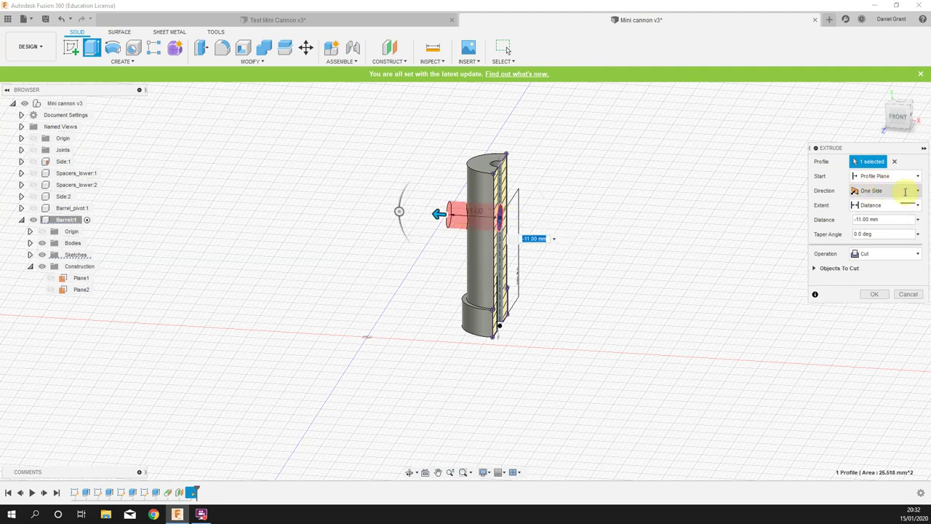
# Make the circle's cut symmetric with a distance of -9 mm, so it passes through both barrel walls, and complete the extrude
pyautogui.click(905, 191)
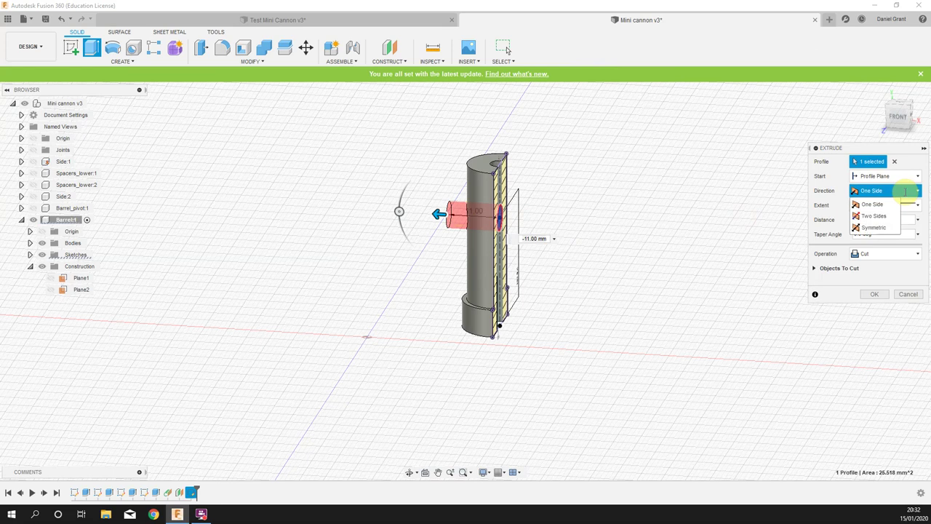
pyautogui.click(869, 207)
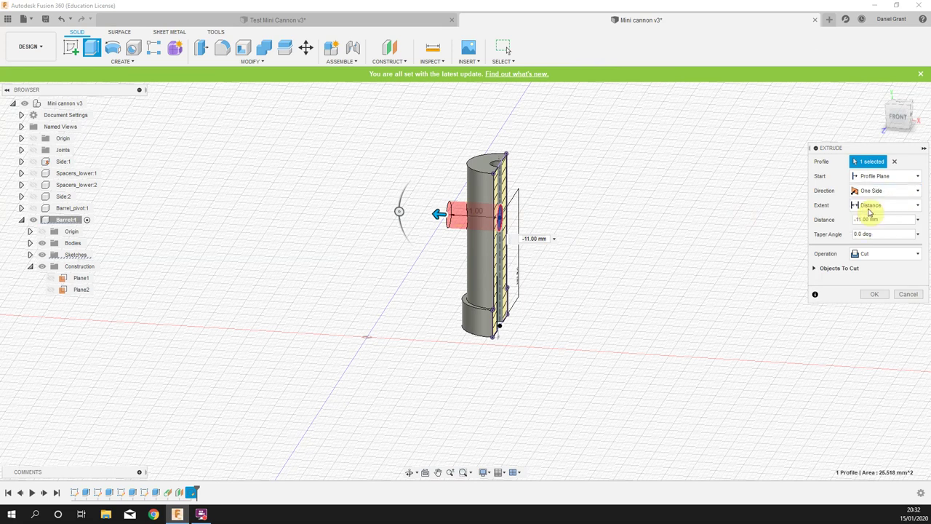
pyautogui.click(872, 190)
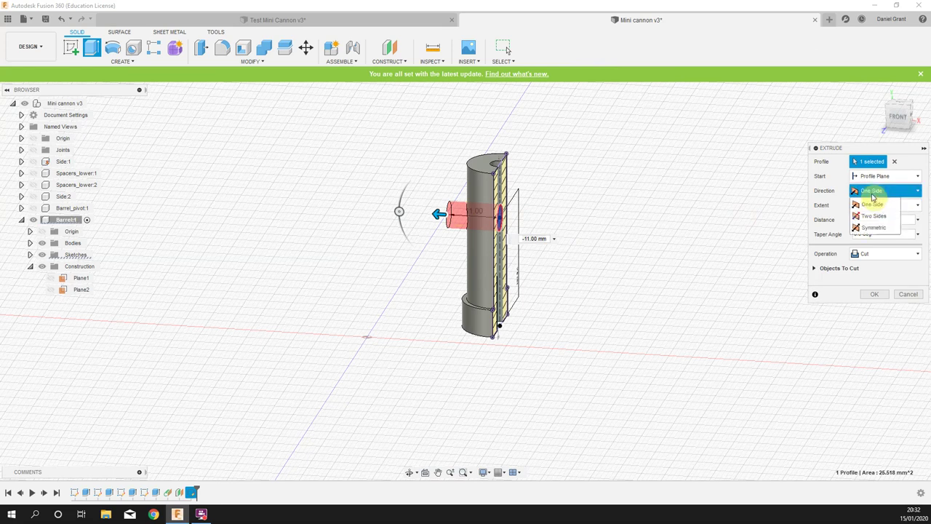
pyautogui.click(867, 228)
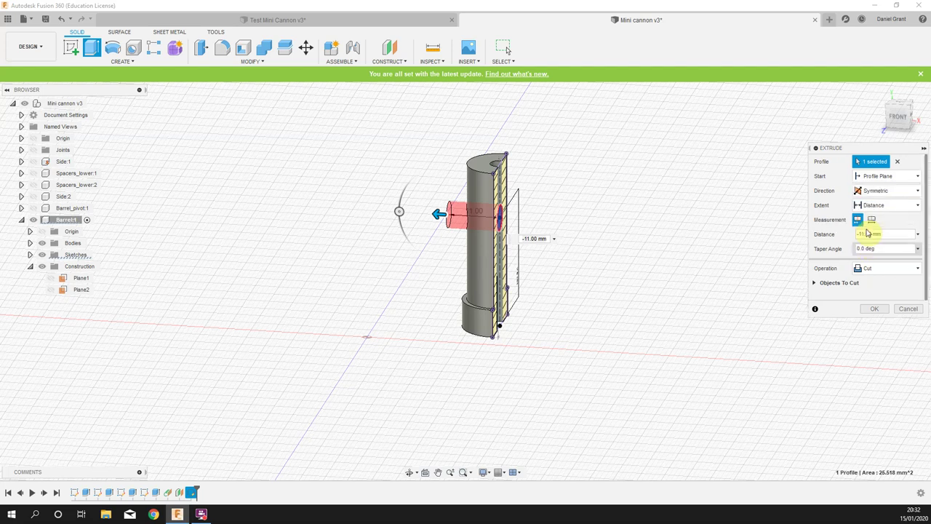
pyautogui.moveTo(437, 214); pyautogui.dragTo(449, 235)
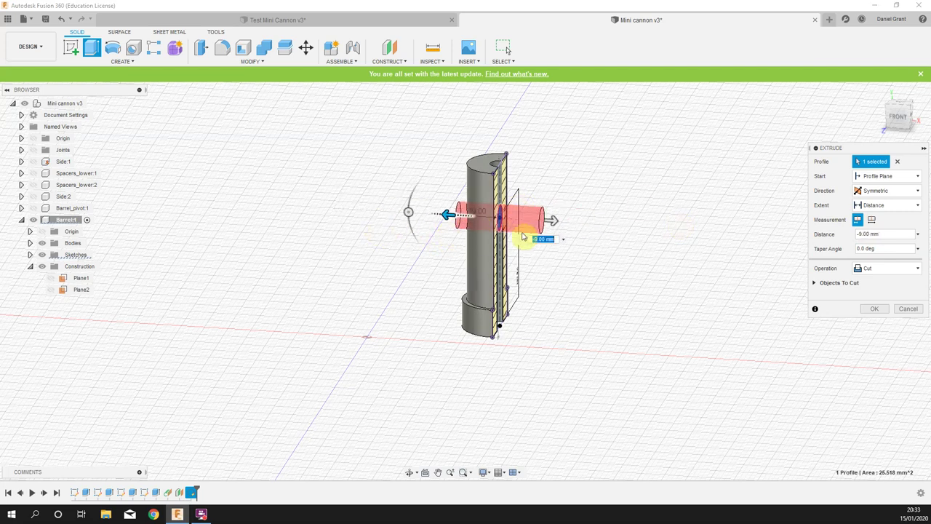
pyautogui.click(872, 309)
# Chamfer the outer bottom edge of the barrel's wide base with an equal distance of 0.5 mm
pyautogui.keyDown('shift'); pyautogui.moveTo(699, 285); pyautogui.dragTo(606, 262, button='middle'); pyautogui.keyUp('shift')
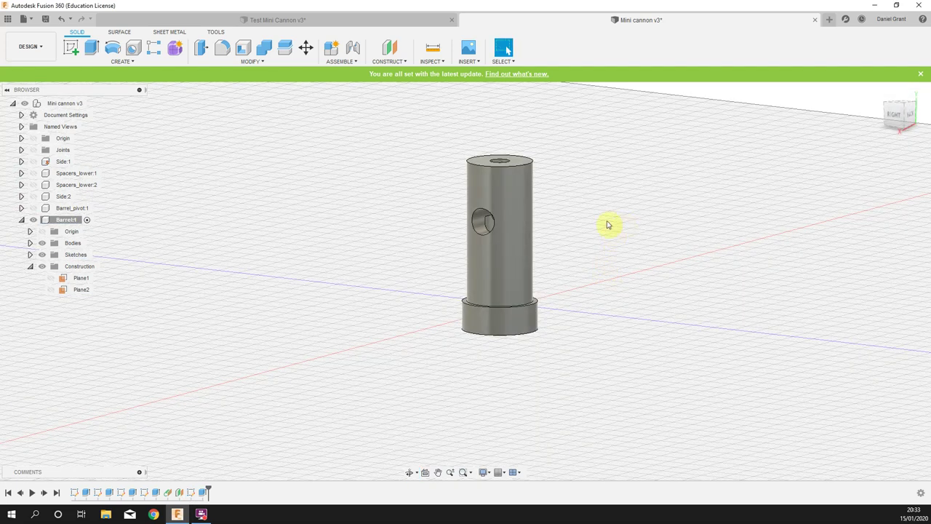
pyautogui.click(240, 63)
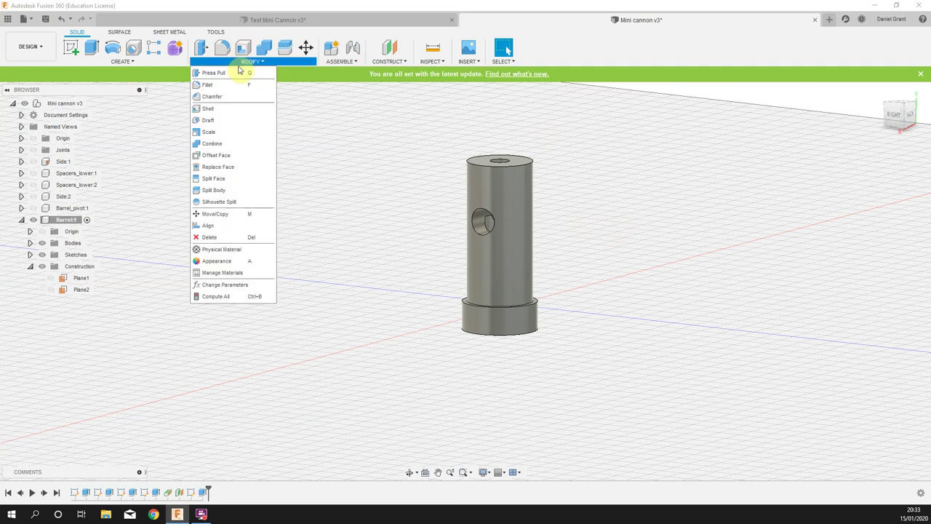
pyautogui.click(214, 99)
pyautogui.scroll(3, 509, 341)
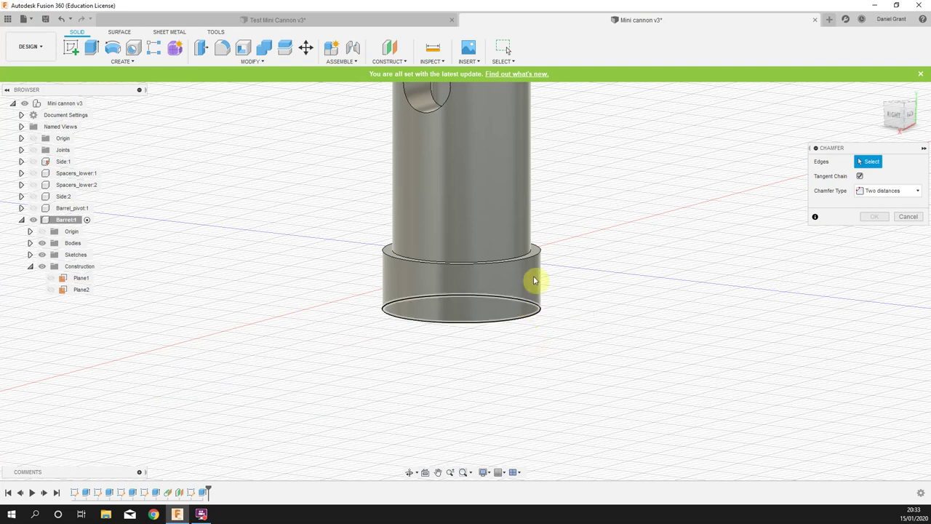
pyautogui.click(528, 317)
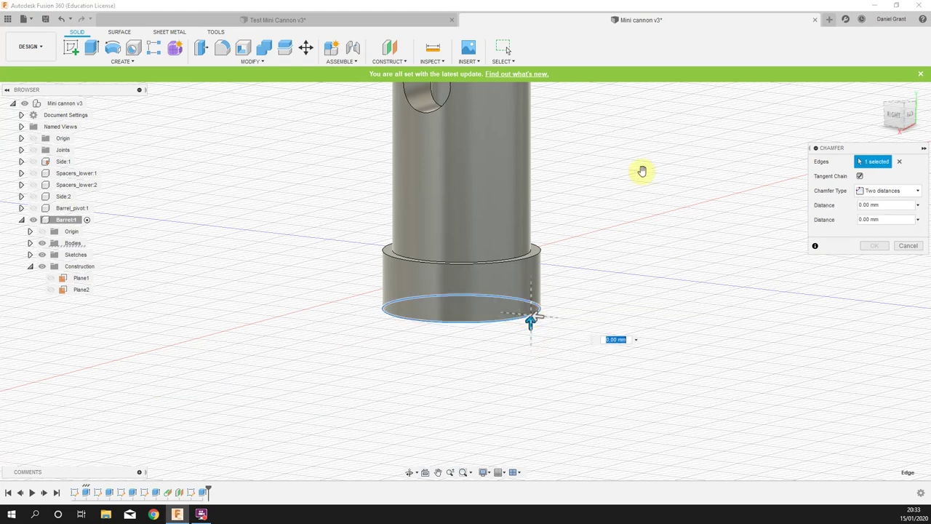
pyautogui.click(880, 198)
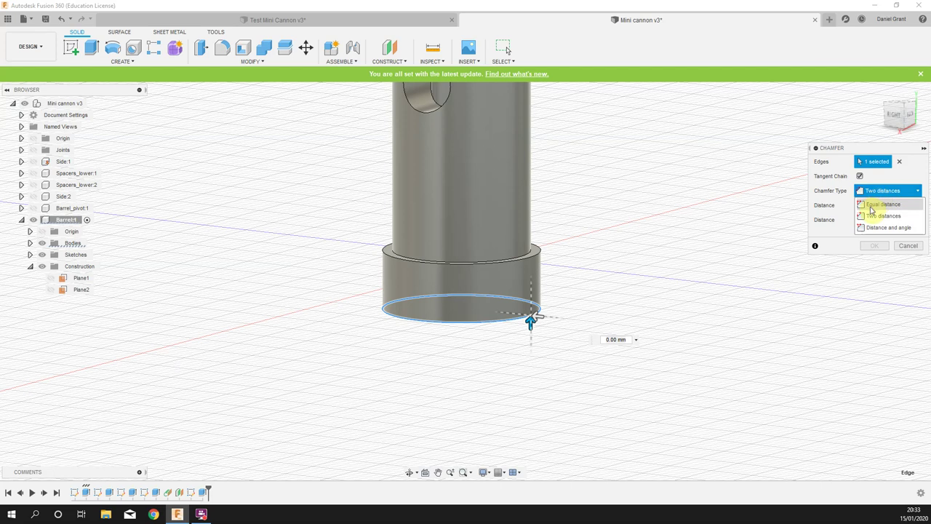
pyautogui.click(882, 205)
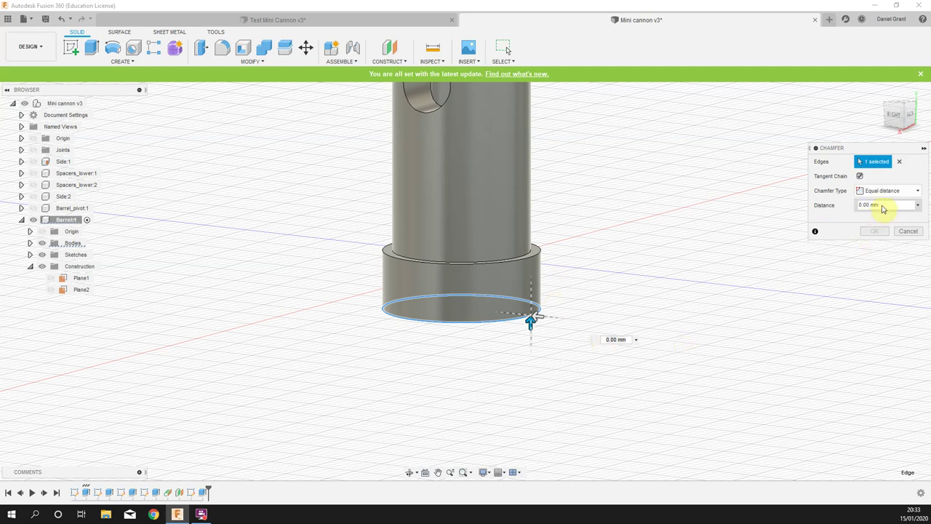
pyautogui.click(886, 204)
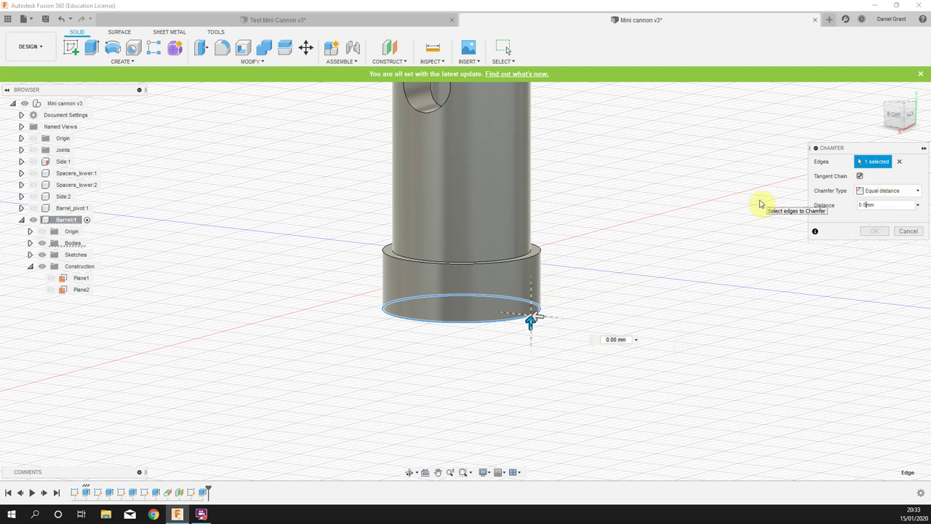
pyautogui.press('Return')
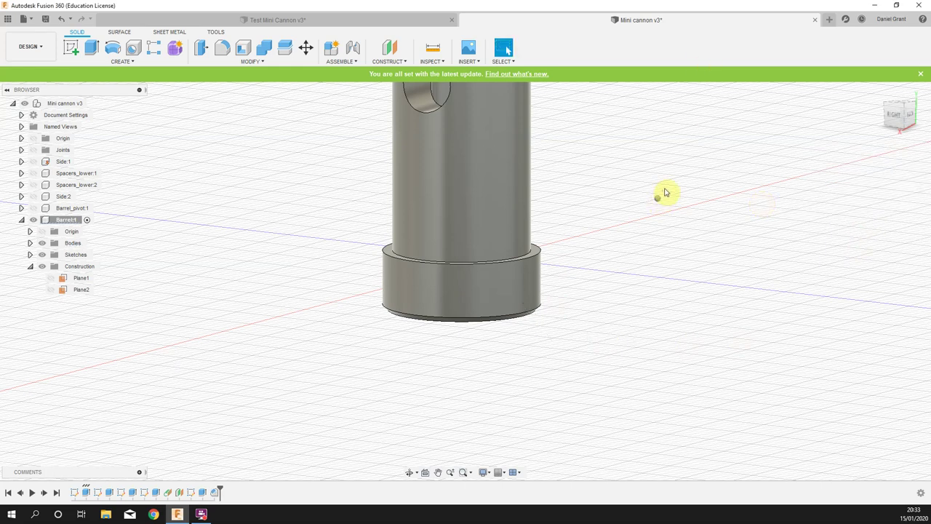
# Chamfer the outer upper edge of the barrel's wide base with an equal distance of 1 mm
pyautogui.rightClick(659, 195)
pyautogui.click(663, 171)
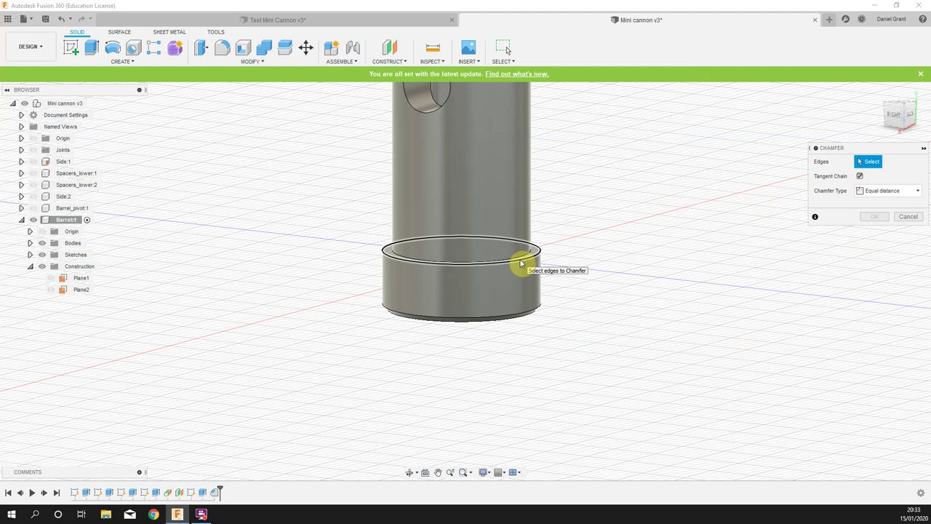
pyautogui.click(521, 264)
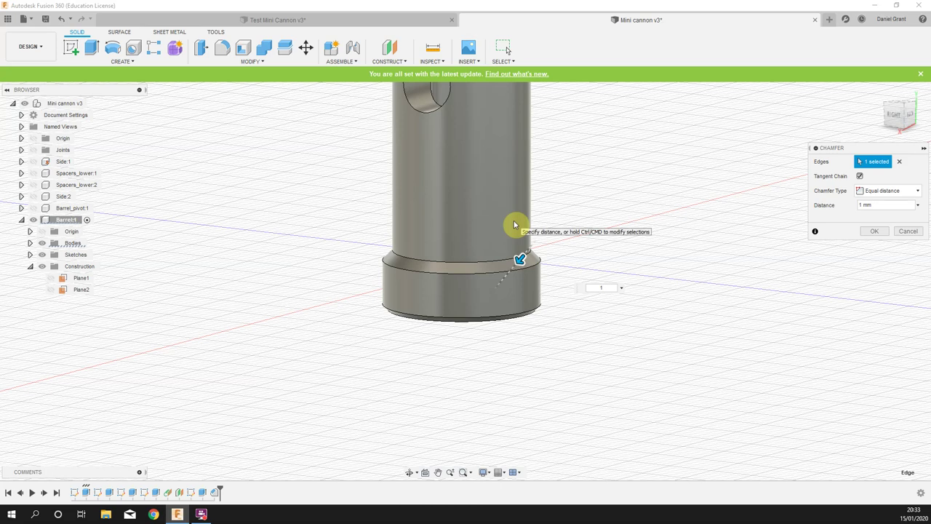
pyautogui.press('Return')
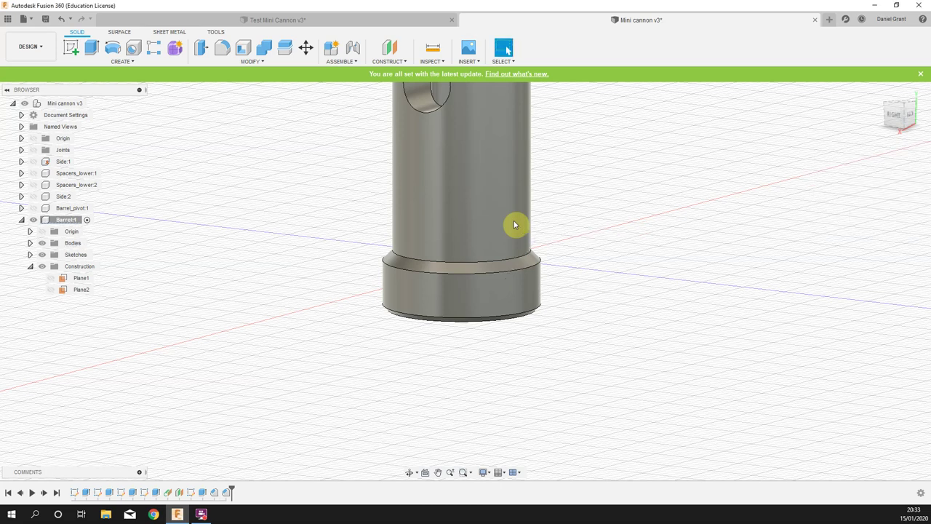
# Fillet the outer edge of the barrel's top face with a constant radius of 14/2 mm
pyautogui.scroll(-5, 679, 193)
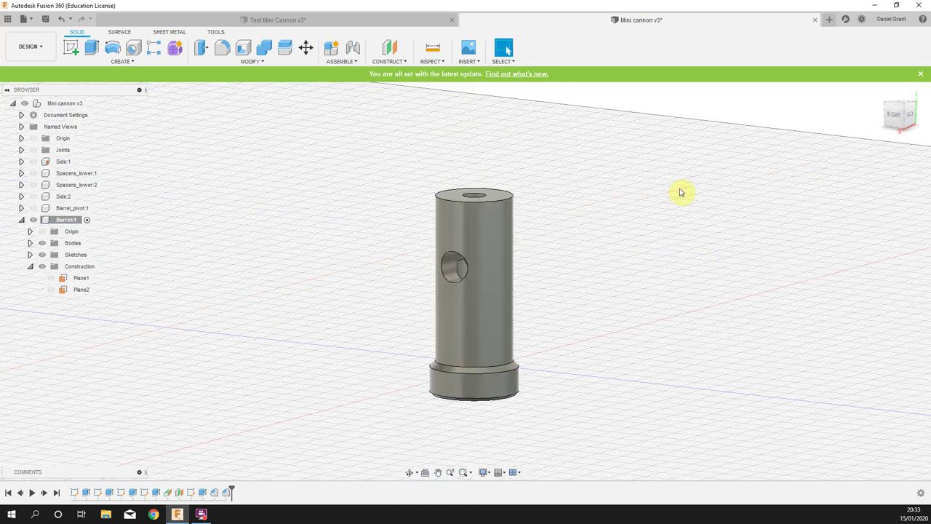
pyautogui.click(221, 47)
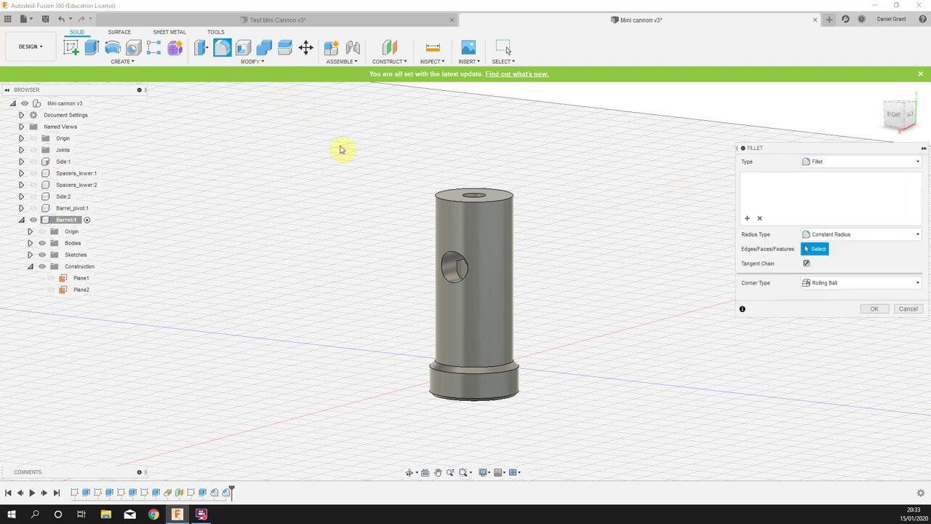
pyautogui.click(505, 199)
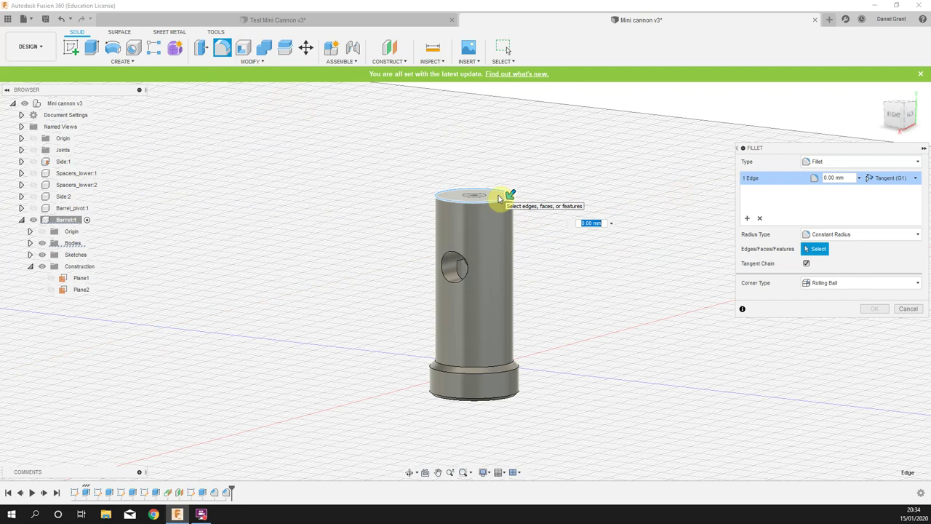
pyautogui.press('Return')
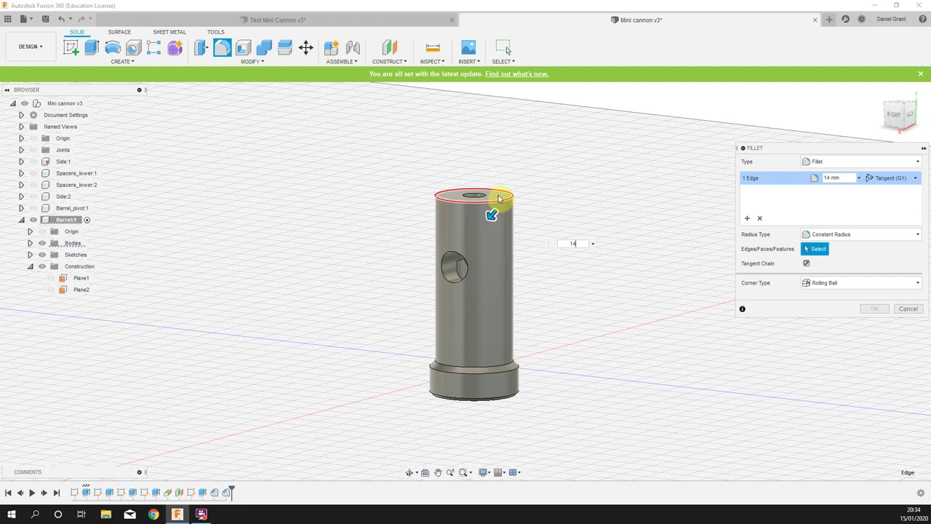
pyautogui.write('/2')
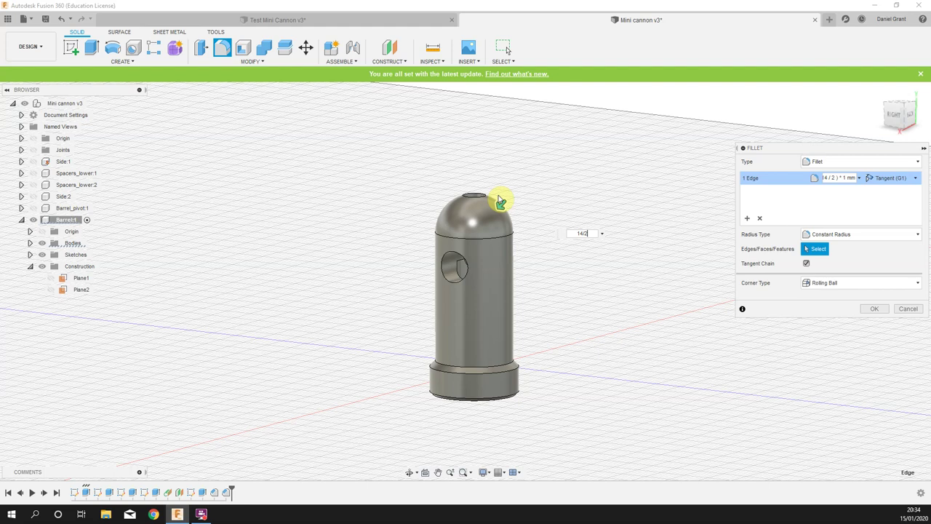
pyautogui.press('Return')
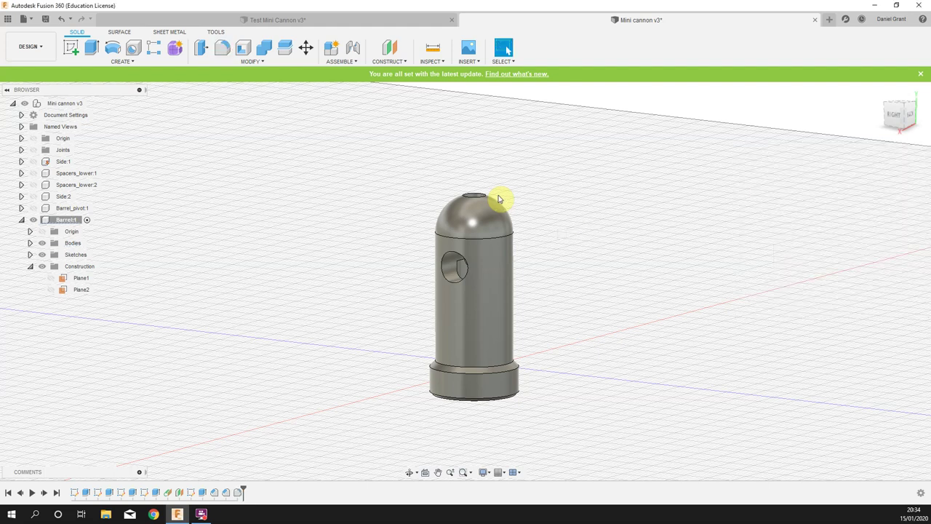
# Add a full-length ISO Metric thread of size 5.0 mm to the bore in the barrel's rounded end
pyautogui.keyDown('shift'); pyautogui.moveTo(571, 227); pyautogui.dragTo(582, 255, button='middle'); pyautogui.keyUp('shift')
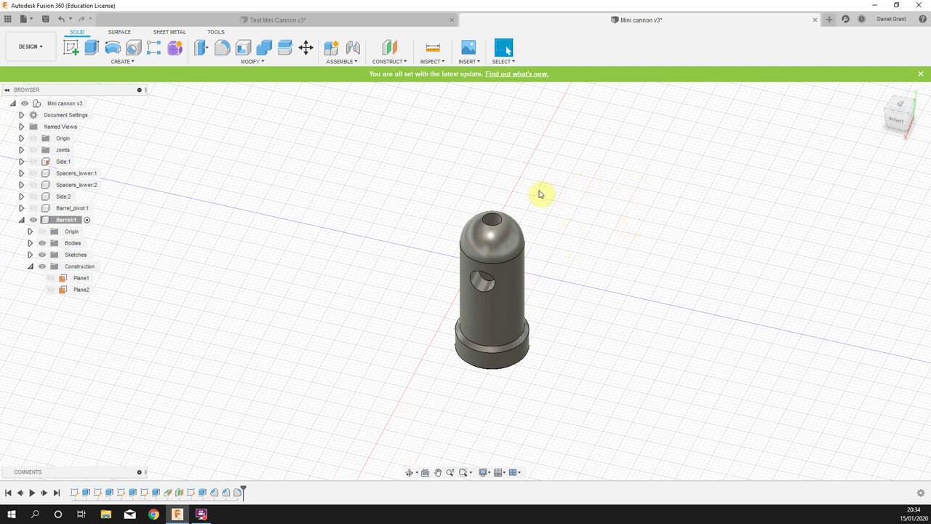
pyautogui.scroll(2, 535, 192)
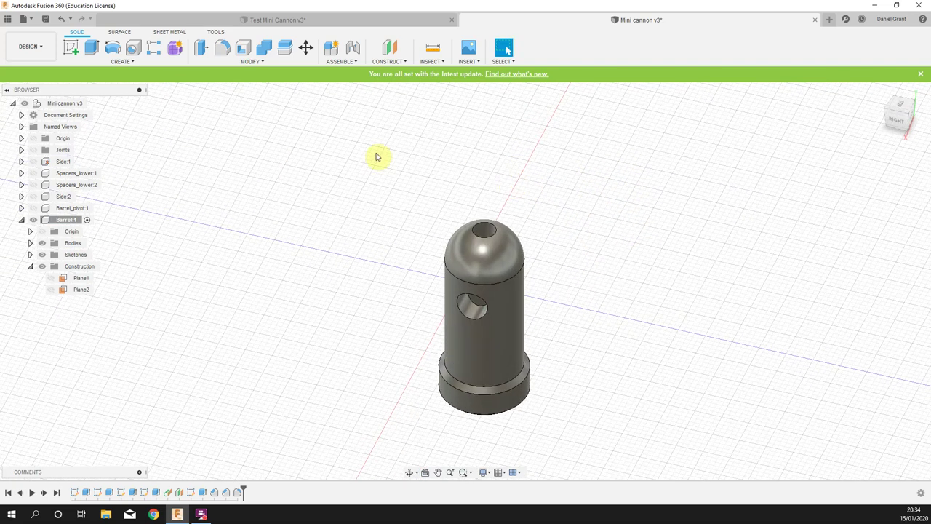
pyautogui.click(95, 62)
pyautogui.click(79, 332)
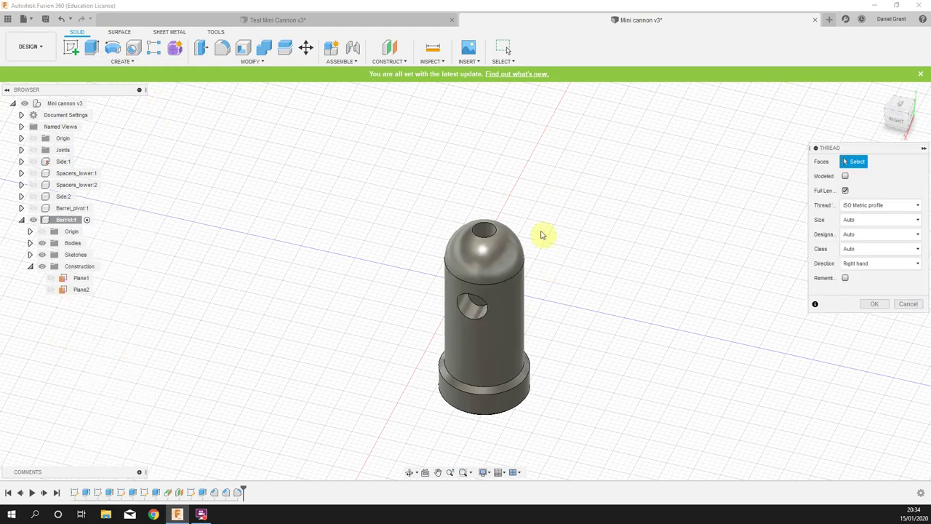
pyautogui.click(484, 225)
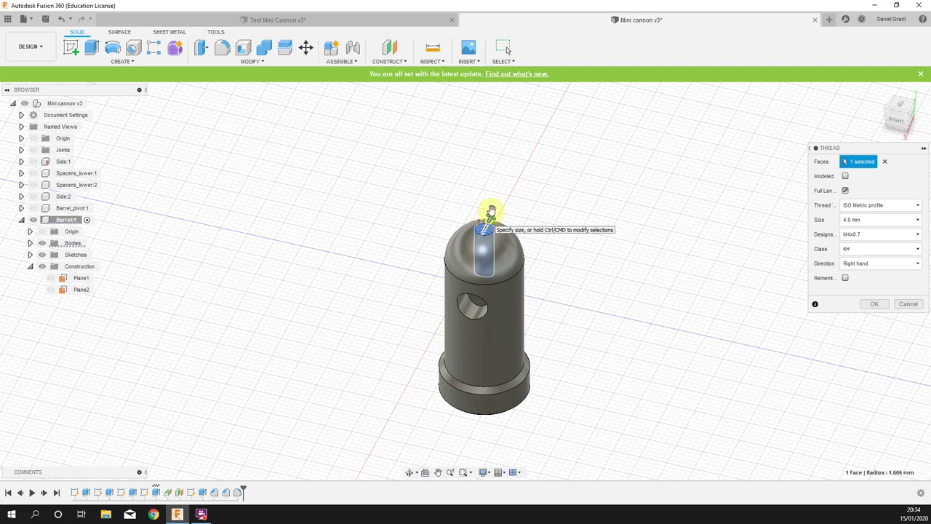
pyautogui.click(869, 219)
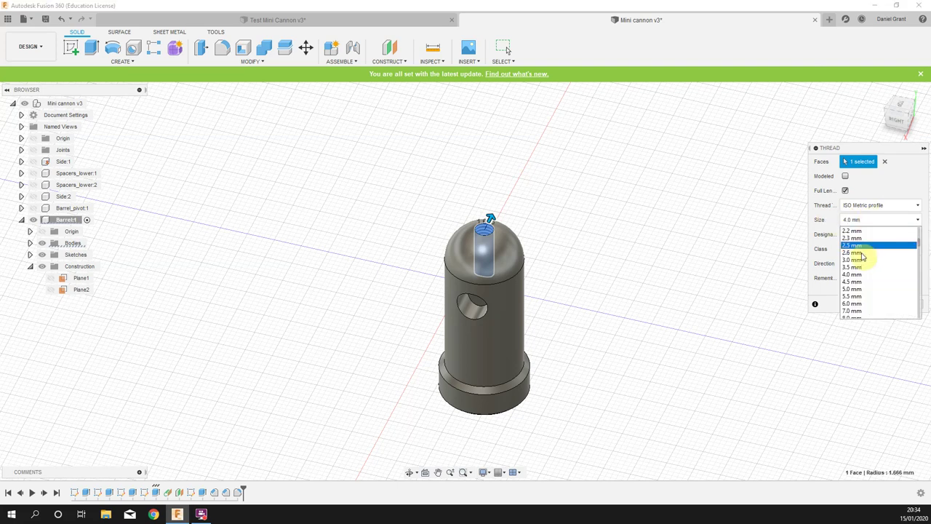
pyautogui.click(852, 290)
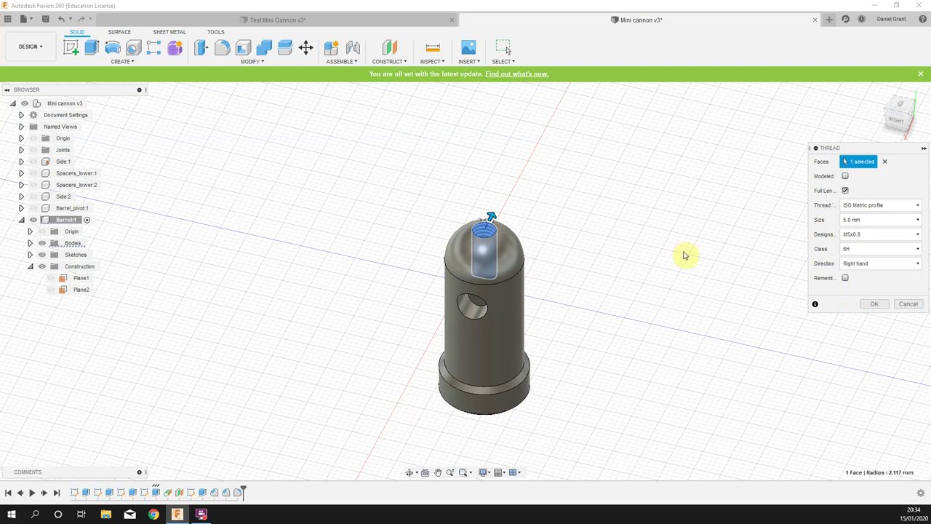
pyautogui.click(861, 304)
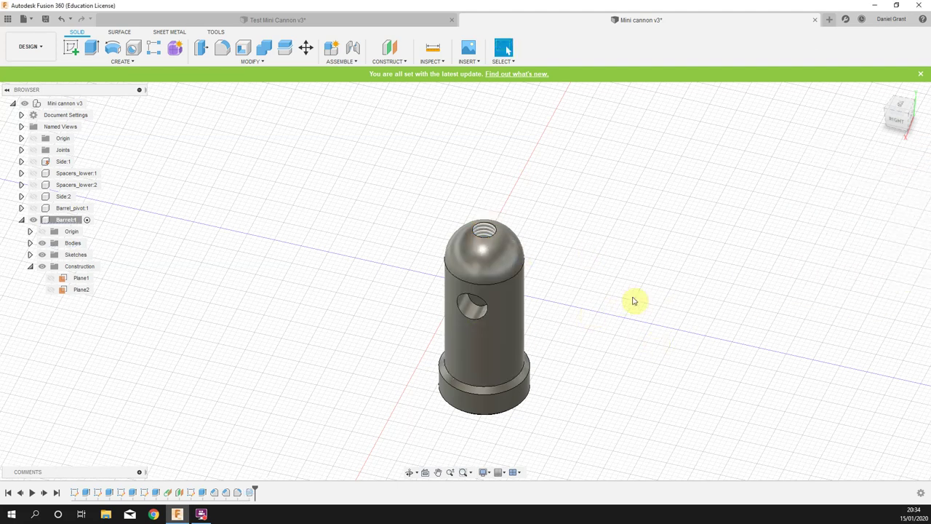
# Assign the Aluminum physical material from the Fusion 360 Material Library to the barrel
pyautogui.click(246, 64)
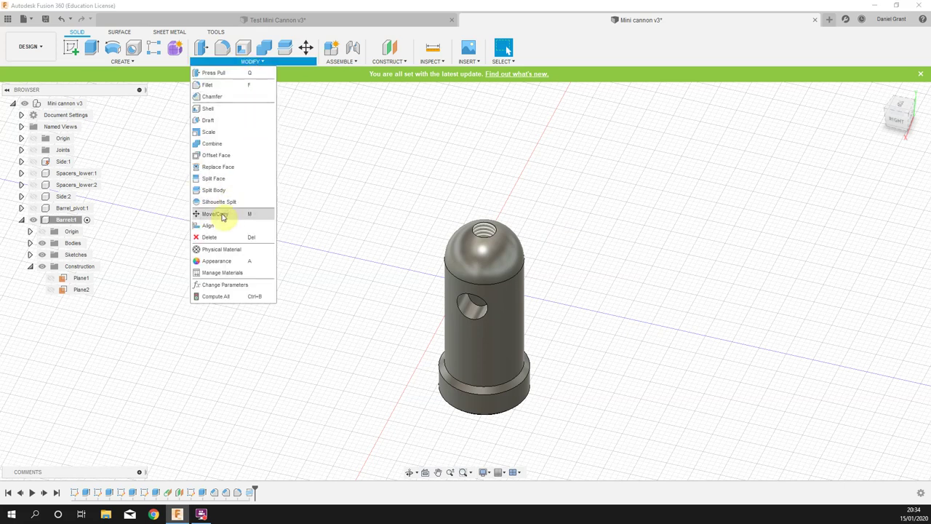
pyautogui.click(217, 251)
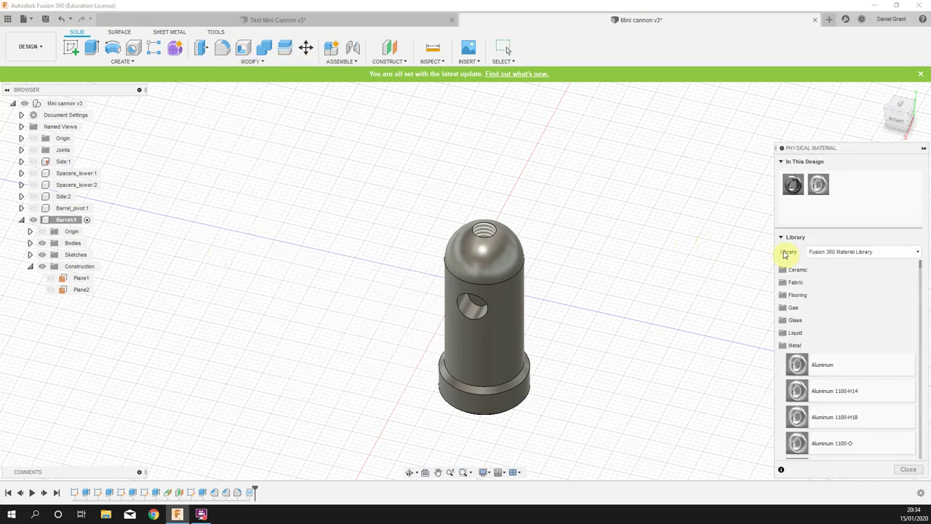
pyautogui.moveTo(808, 369); pyautogui.dragTo(499, 284)
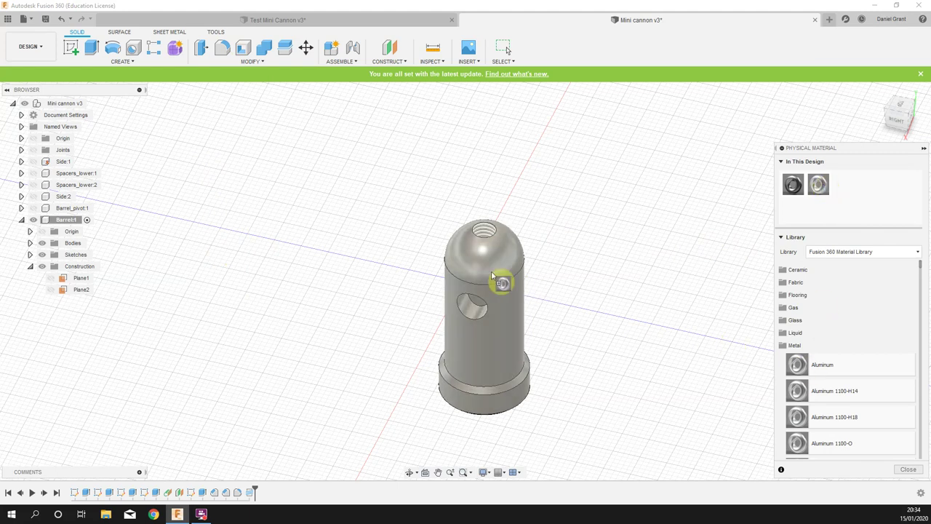
pyautogui.click(907, 469)
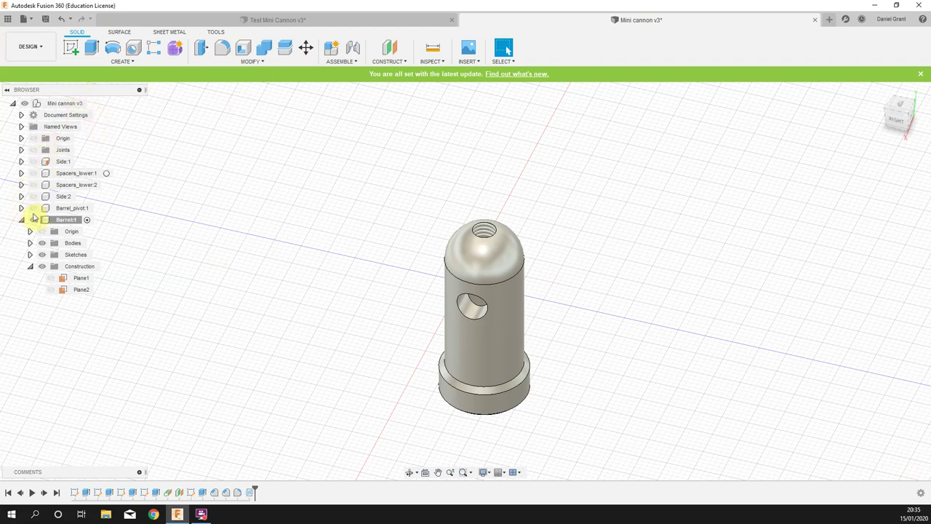
# Activate the top-level Mini cannon assembly and collapse the Barrel component's contents in the component tree
pyautogui.click(97, 103)
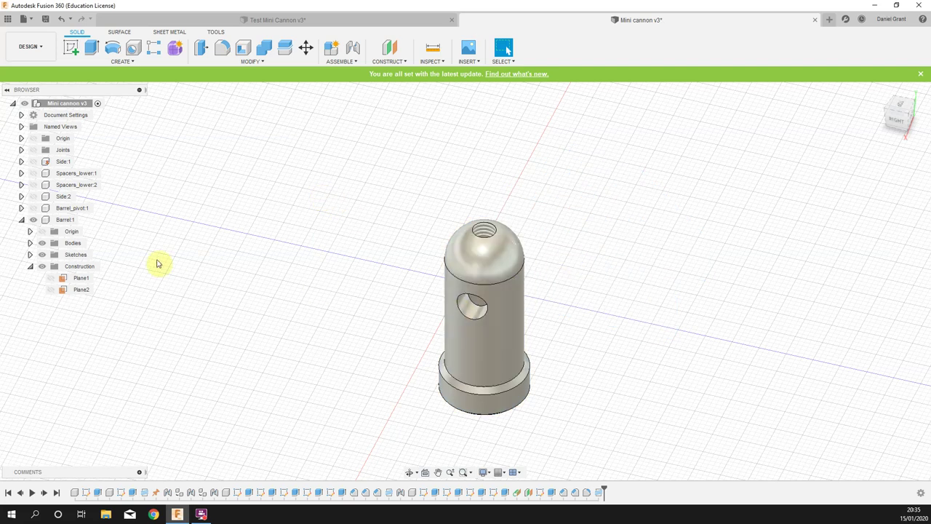
pyautogui.click(33, 221)
pyautogui.click(28, 222)
pyautogui.click(21, 219)
pyautogui.click(37, 222)
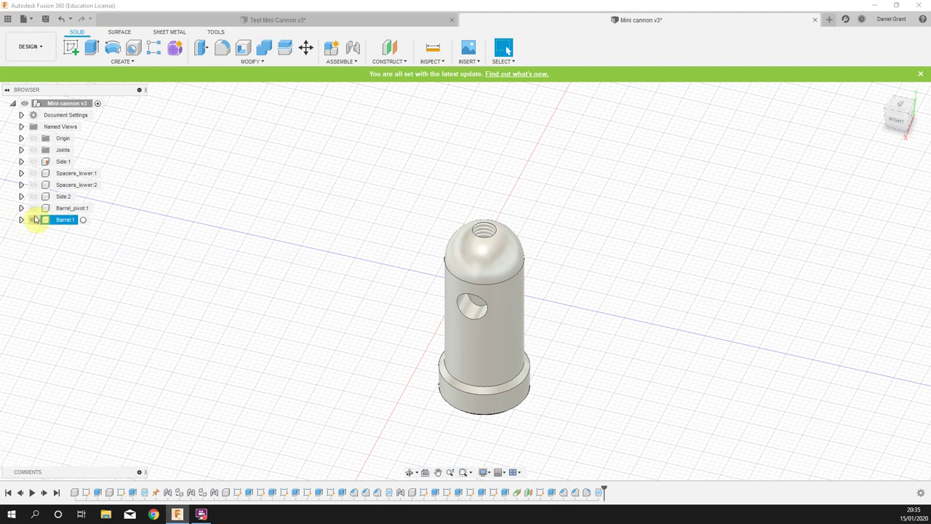
# Show the hidden Side:1, Spacers_lower:1, Spacers_lower:2, Side:2 and Barrel_pivot:1 components alongside the barrel
pyautogui.click(33, 161)
pyautogui.click(32, 173)
pyautogui.click(33, 184)
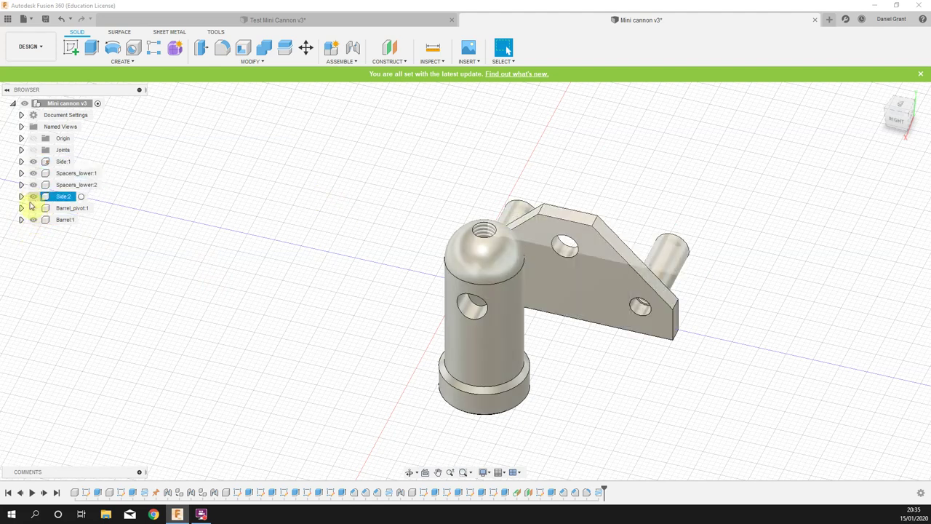
pyautogui.click(33, 196)
pyautogui.click(33, 208)
# Start a joint with the centre of the barrel's cross hole as the first component's joint origin
pyautogui.keyDown('shift'); pyautogui.moveTo(252, 251); pyautogui.dragTo(557, 357, button='middle'); pyautogui.keyUp('shift')
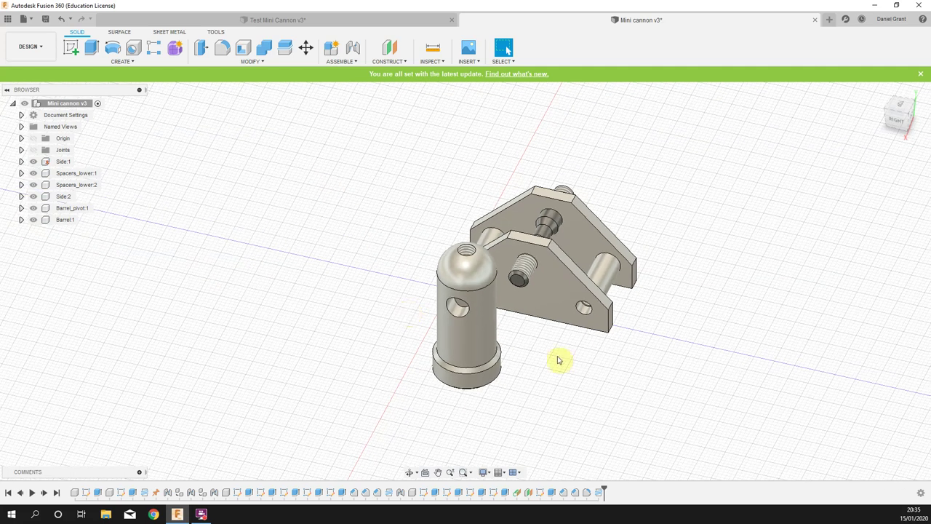
pyautogui.keyDown('shift'); pyautogui.moveTo(648, 371); pyautogui.dragTo(733, 366, button='middle'); pyautogui.keyUp('shift')
pyautogui.press('Escape')
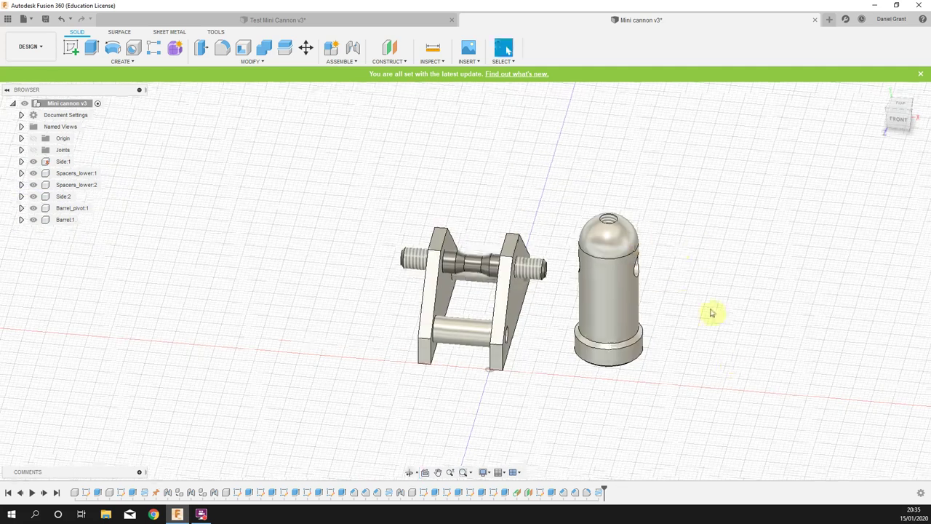
pyautogui.keyDown('shift'); pyautogui.moveTo(702, 316); pyautogui.dragTo(663, 316, button='middle'); pyautogui.keyUp('shift')
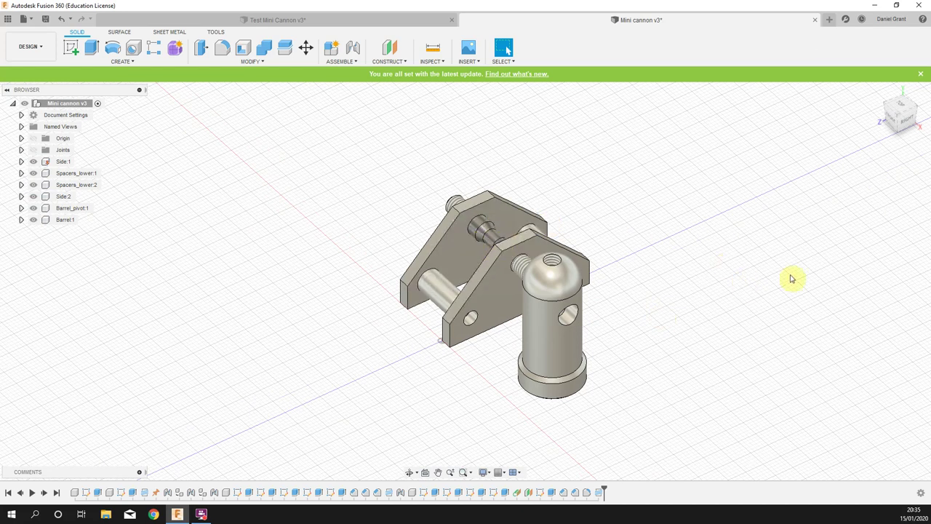
pyautogui.click(353, 50)
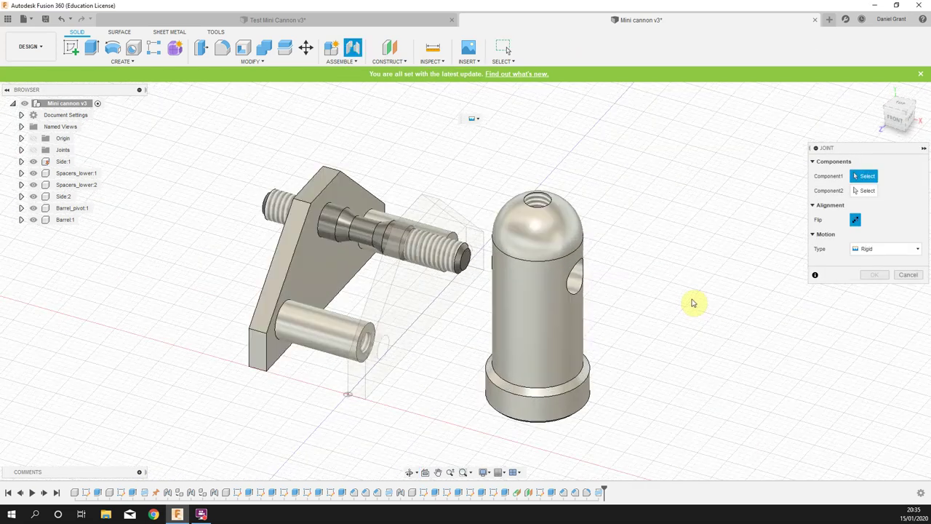
pyautogui.keyDown('shift'); pyautogui.moveTo(592, 279); pyautogui.dragTo(533, 270, button='middle'); pyautogui.keyUp('shift')
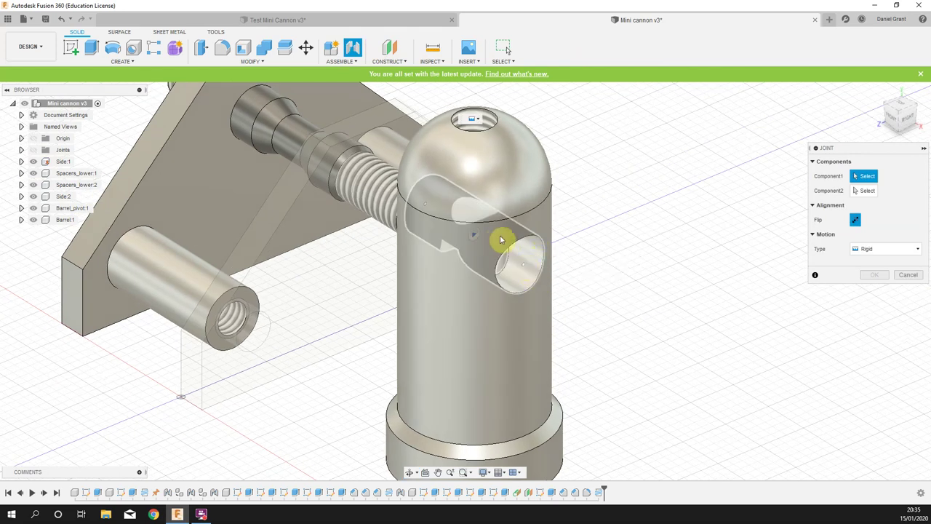
pyautogui.keyDown('shift'); pyautogui.moveTo(645, 276); pyautogui.dragTo(686, 254, button='middle'); pyautogui.keyUp('shift')
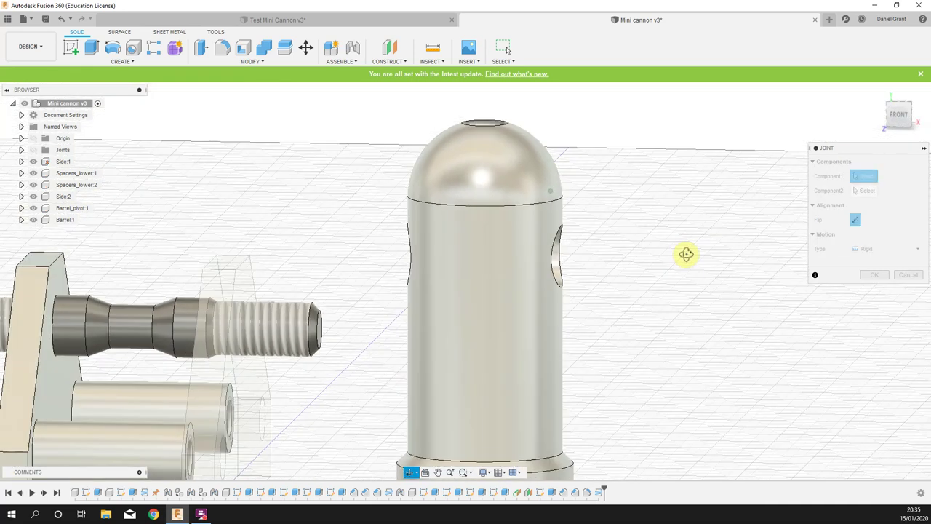
pyautogui.keyDown('shift'); pyautogui.moveTo(626, 281); pyautogui.dragTo(640, 303, button='middle'); pyautogui.keyUp('shift')
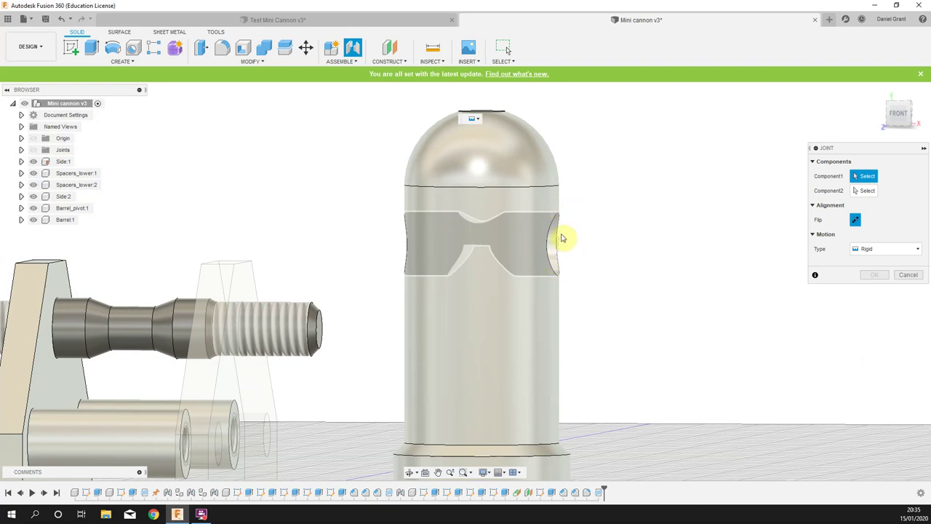
pyautogui.keyDown('shift'); pyautogui.moveTo(560, 255); pyautogui.dragTo(502, 322, button='middle'); pyautogui.keyUp('shift')
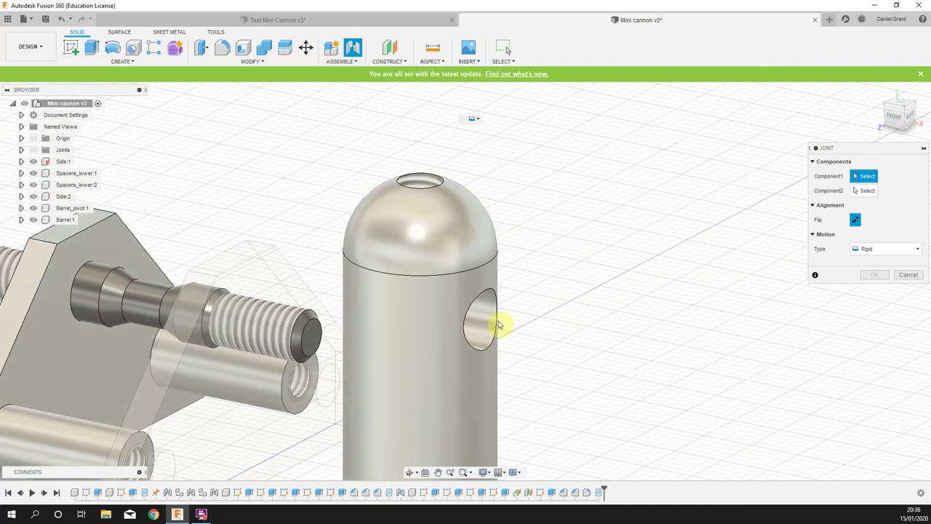
pyautogui.click(419, 308)
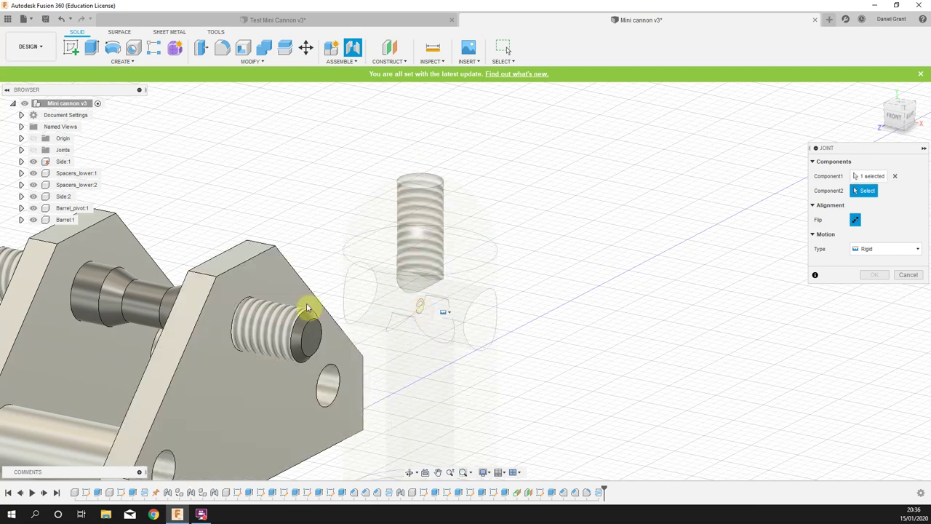
# Choose the midpoint of the barrel pivot's narrow central section as the joint location on the second component
pyautogui.moveTo(156, 308); pyautogui.dragTo(432, 262, button='middle')
pyautogui.scroll(2, 188, 293)
pyautogui.scroll(4, 404, 272)
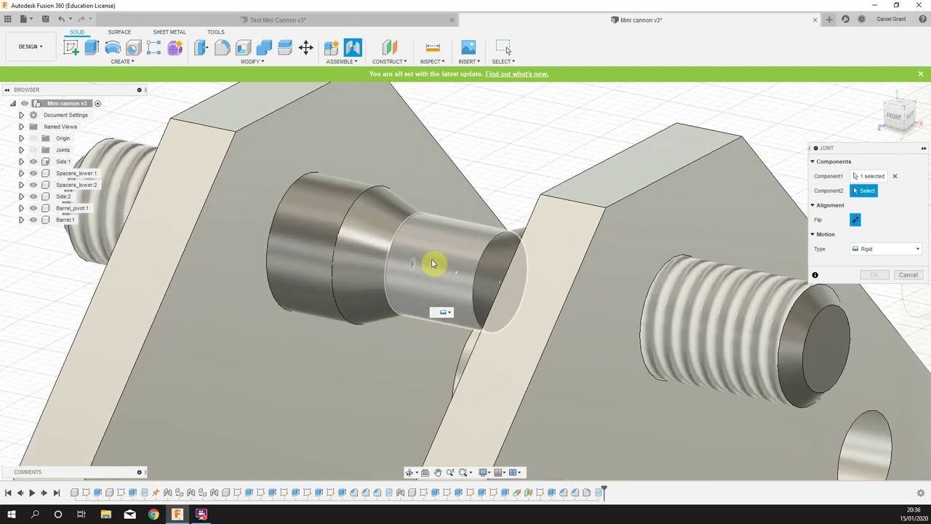
pyautogui.scroll(2, 436, 286)
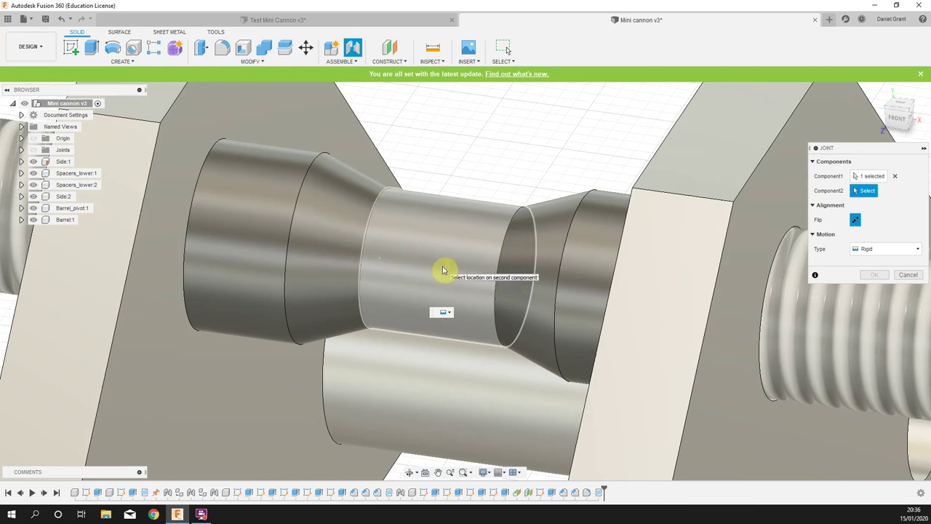
pyautogui.click(447, 272)
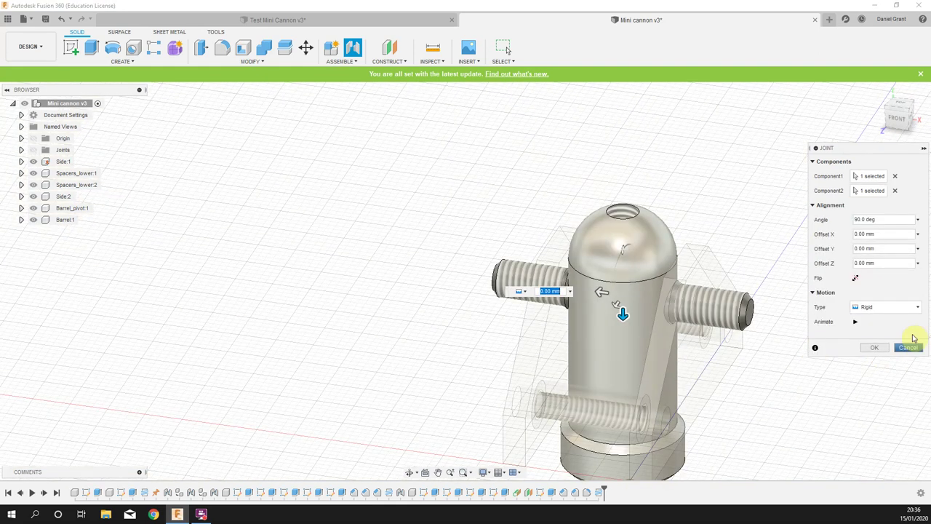
# Set the joint's motion type to Revolute about the Z axis and create the joint
pyautogui.click(856, 321)
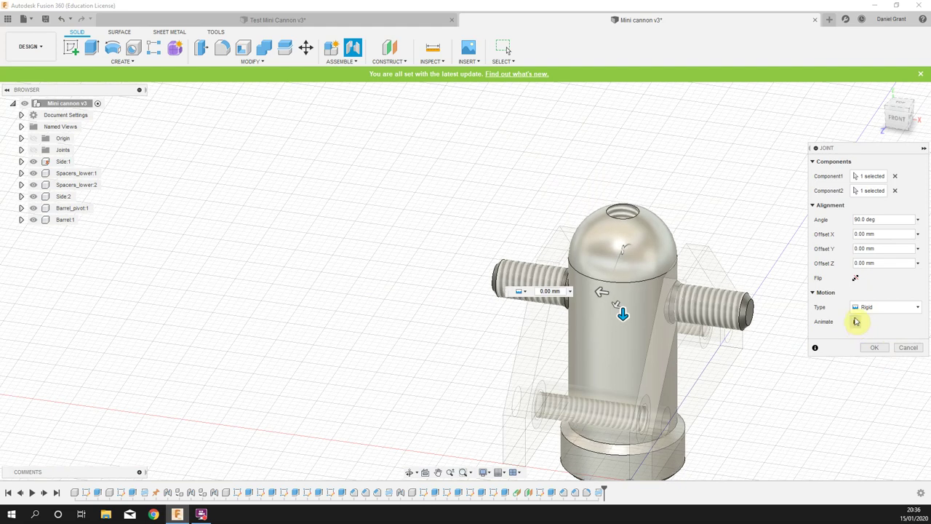
pyautogui.click(905, 305)
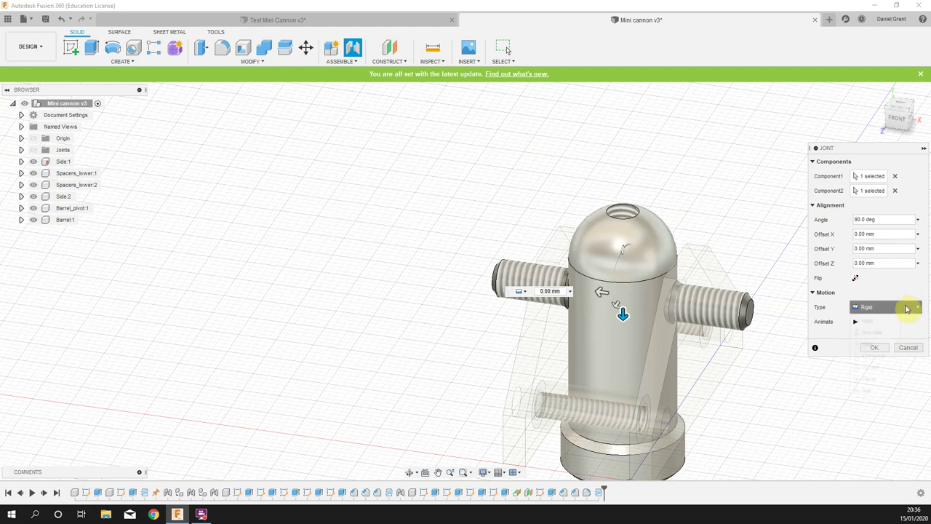
pyautogui.click(866, 332)
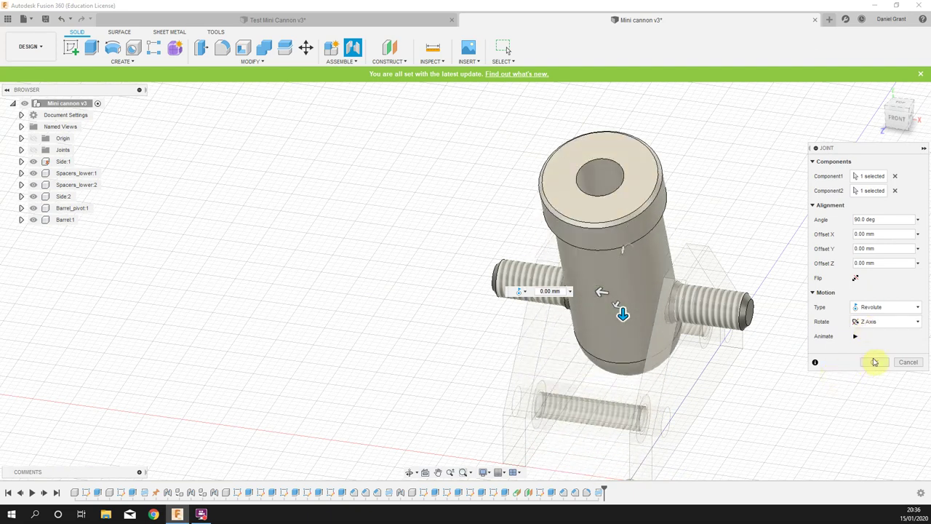
pyautogui.click(874, 361)
# Swing the barrel on its pivot so its muzzle points forward and upward between the sides, in the home view
pyautogui.scroll(-5, 650, 395)
pyautogui.keyDown('shift'); pyautogui.moveTo(650, 395); pyautogui.dragTo(605, 411, button='middle'); pyautogui.keyUp('shift')
pyautogui.moveTo(606, 411); pyautogui.dragTo(648, 320)
pyautogui.click(880, 90)
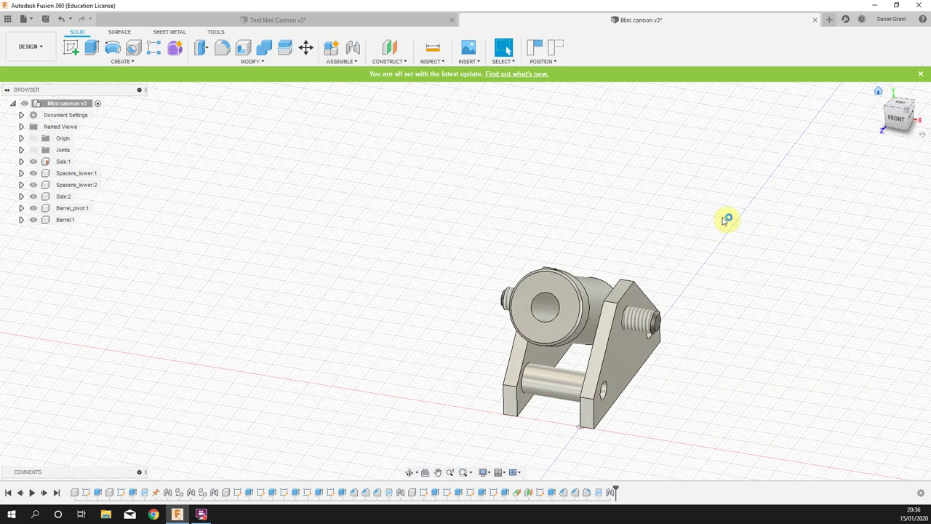
pyautogui.scroll(4, 484, 229)
pyautogui.moveTo(445, 245); pyautogui.dragTo(371, 194)
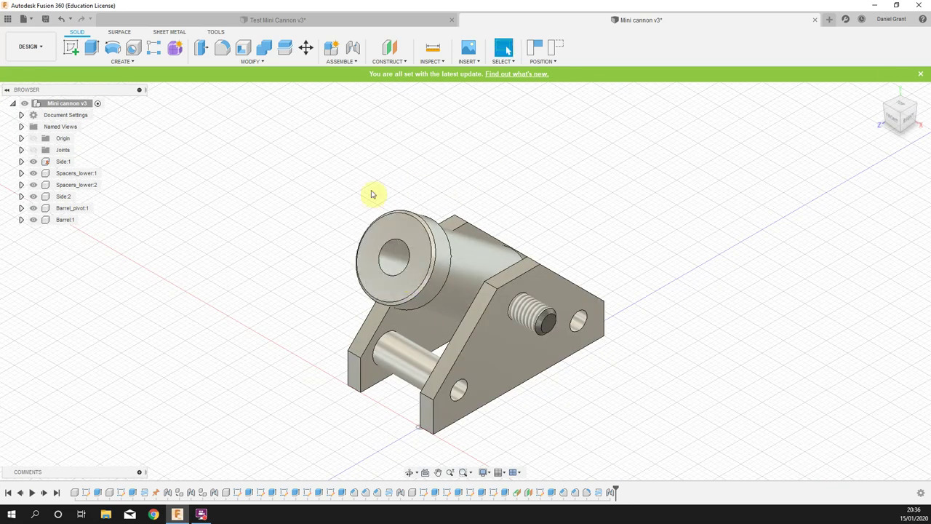
# Save the design with the version description "Barrel added"
pyautogui.click(45, 19)
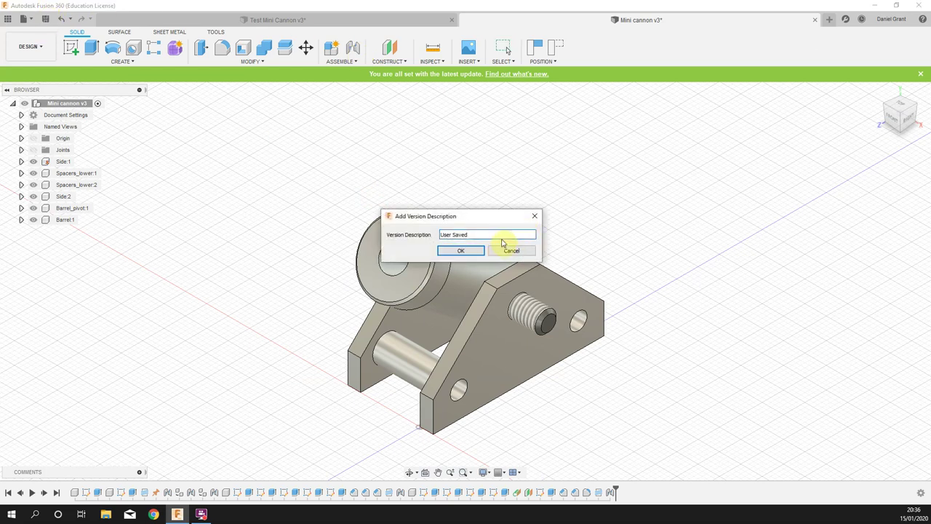
pyautogui.hotkey('ctrl', 'a')
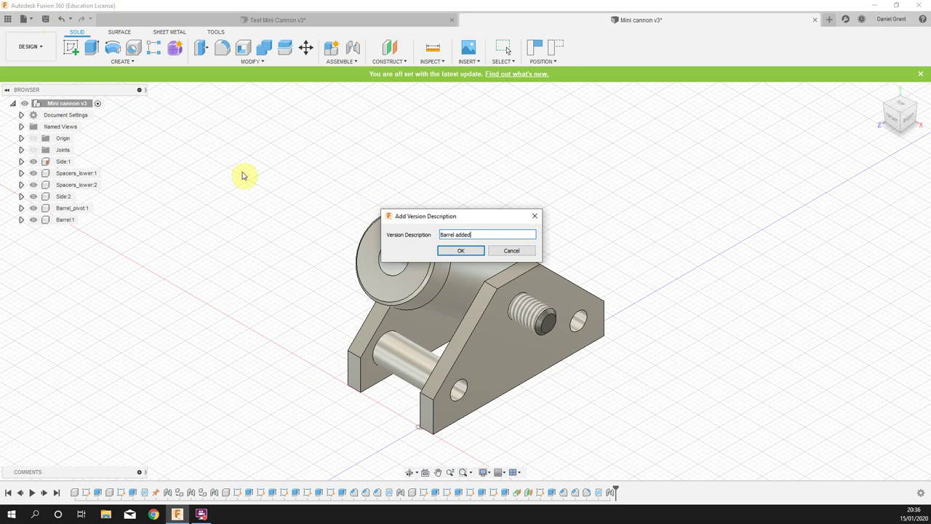
pyautogui.click(461, 250)
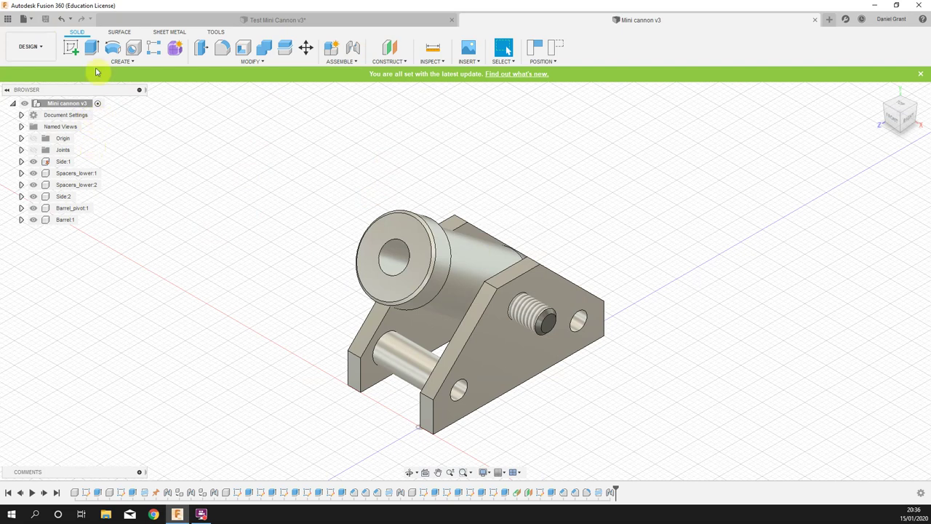
# Create a new component in the top-level assembly and name it 6mm BB
pyautogui.rightClick(75, 106)
pyautogui.click(81, 111)
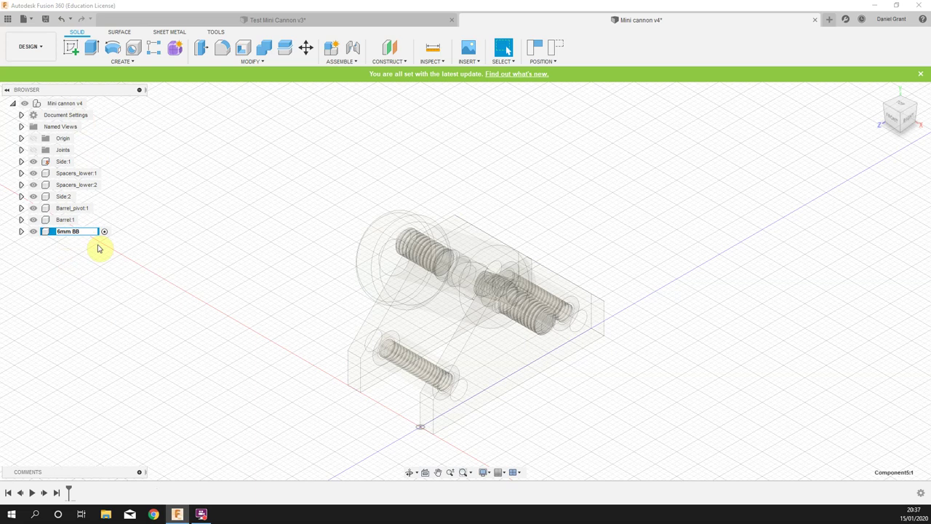
# Create a 6 mm diameter sphere as a new body, centred on the horizontal origin plane at X 10 mm
pyautogui.click(112, 61)
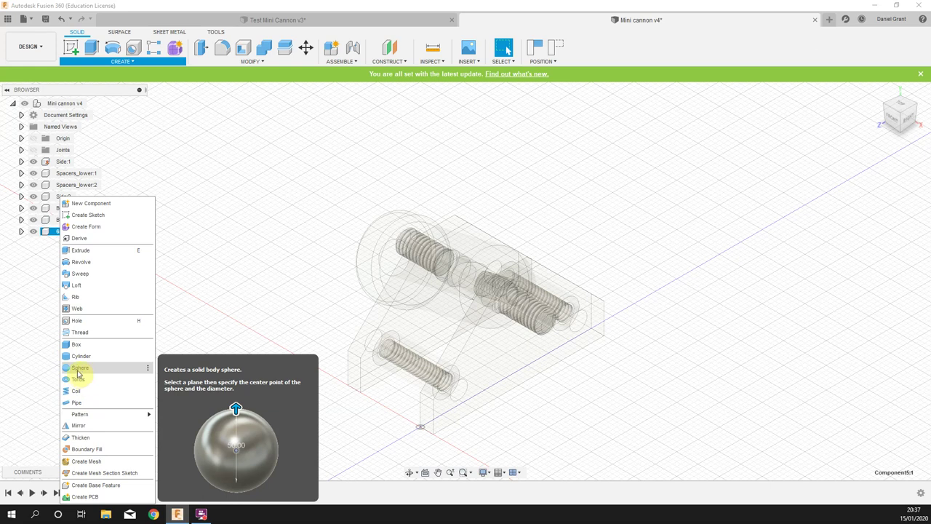
pyautogui.click(79, 371)
pyautogui.click(515, 258)
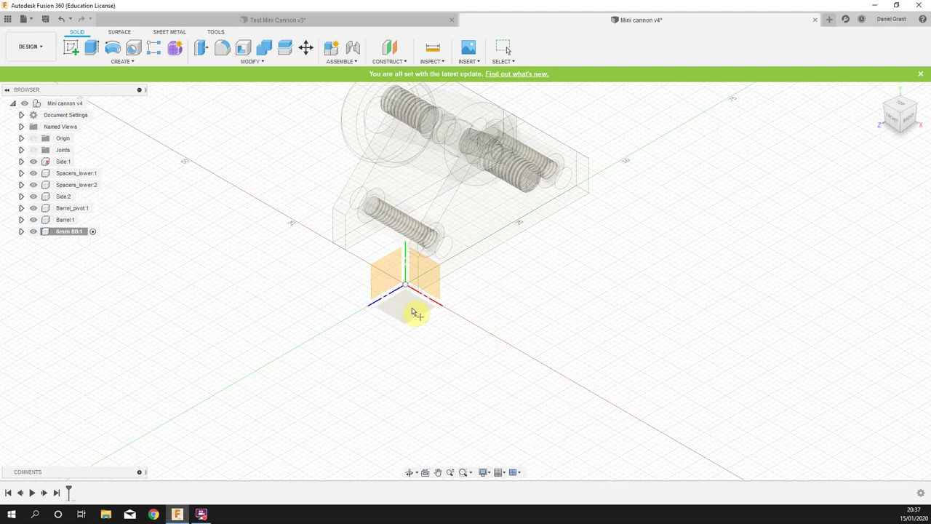
pyautogui.click(415, 309)
pyautogui.click(450, 309)
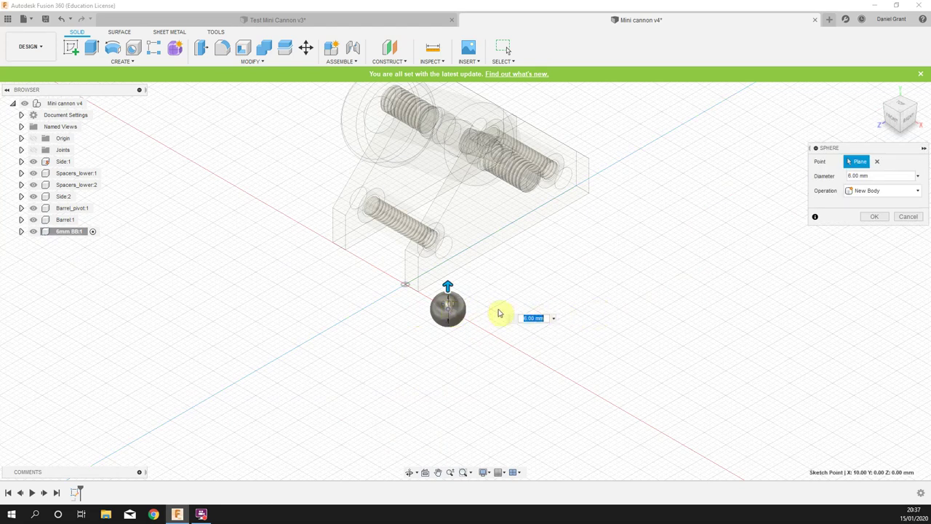
pyautogui.write('4')
pyautogui.press('Return')
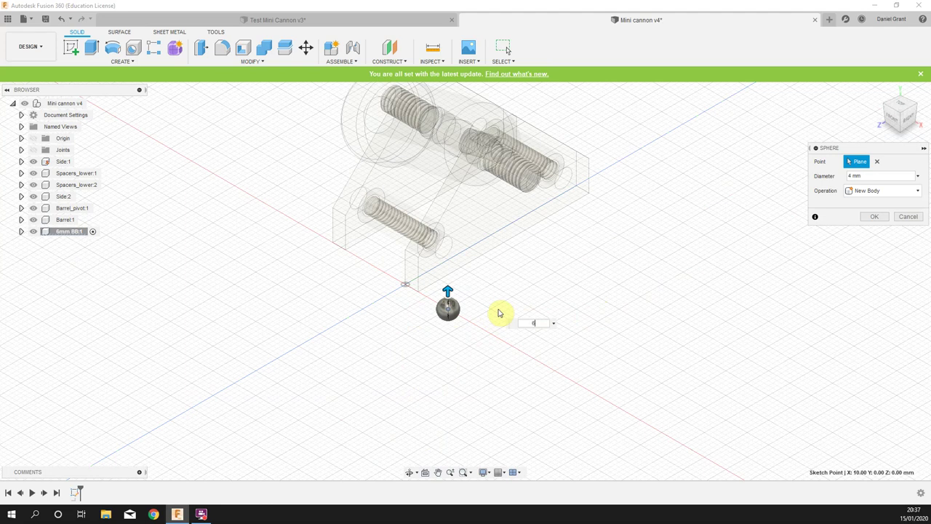
pyautogui.write('6')
pyautogui.press('Return')
pyautogui.click(874, 217)
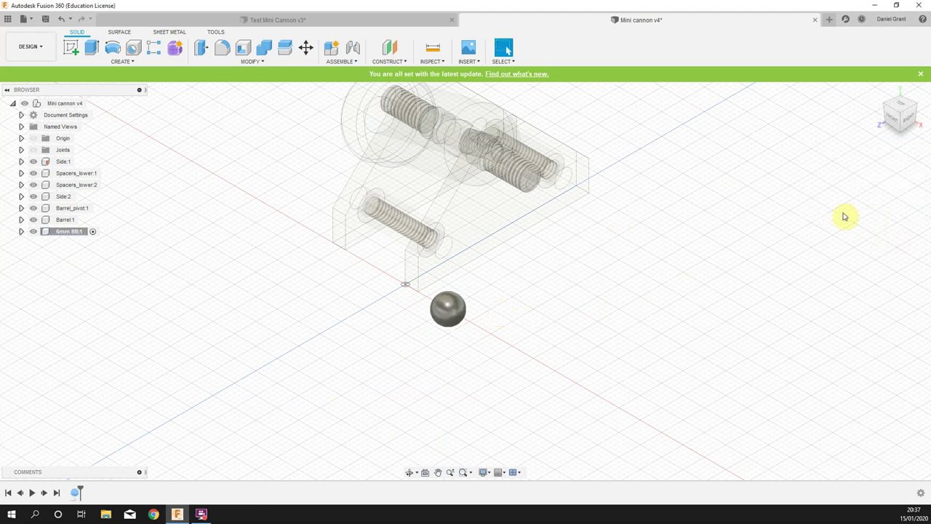
pyautogui.keyDown('shift'); pyautogui.moveTo(594, 315); pyautogui.dragTo(611, 320, button='middle'); pyautogui.keyUp('shift')
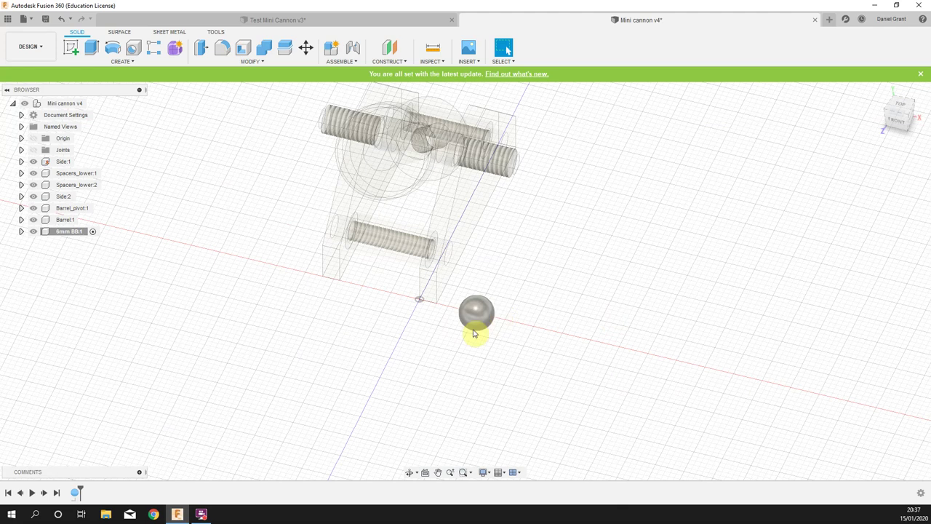
pyautogui.click(237, 66)
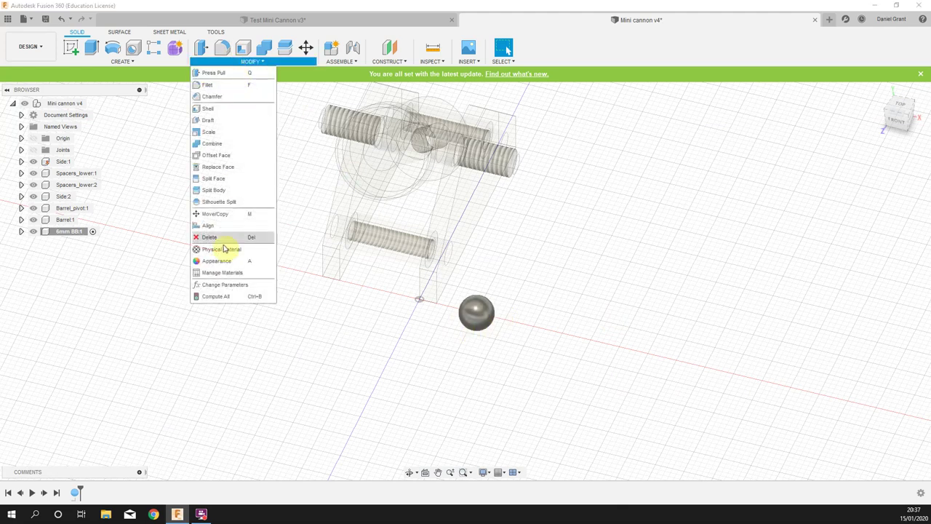
pyautogui.click(687, 296)
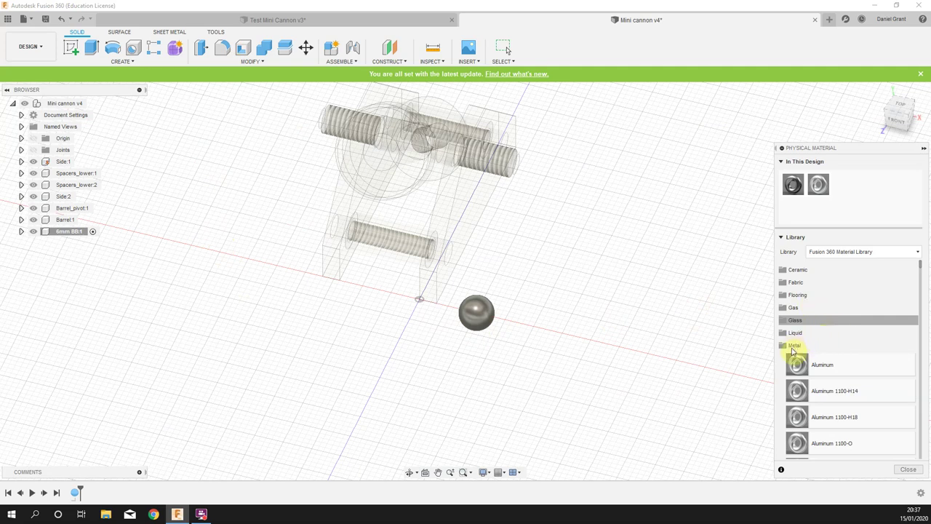
pyautogui.click(789, 346)
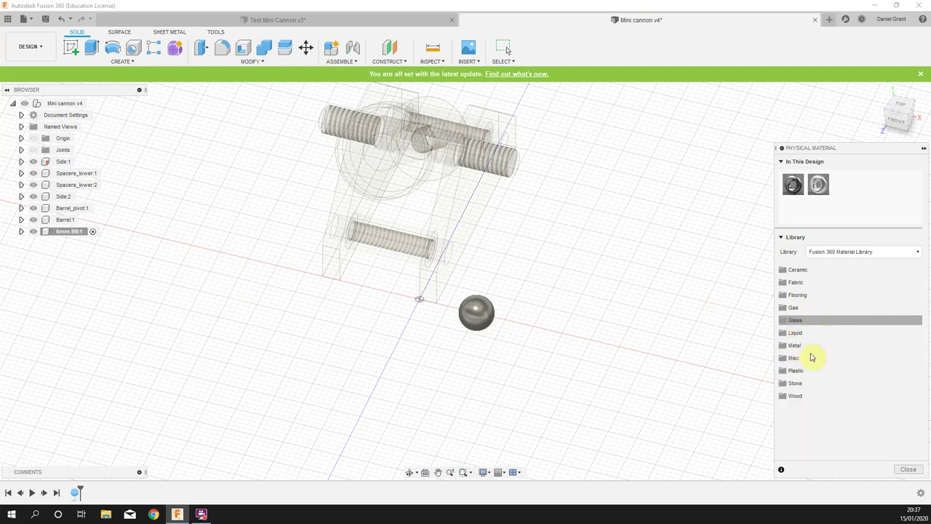
pyautogui.click(808, 370)
pyautogui.scroll(-2, 836, 374)
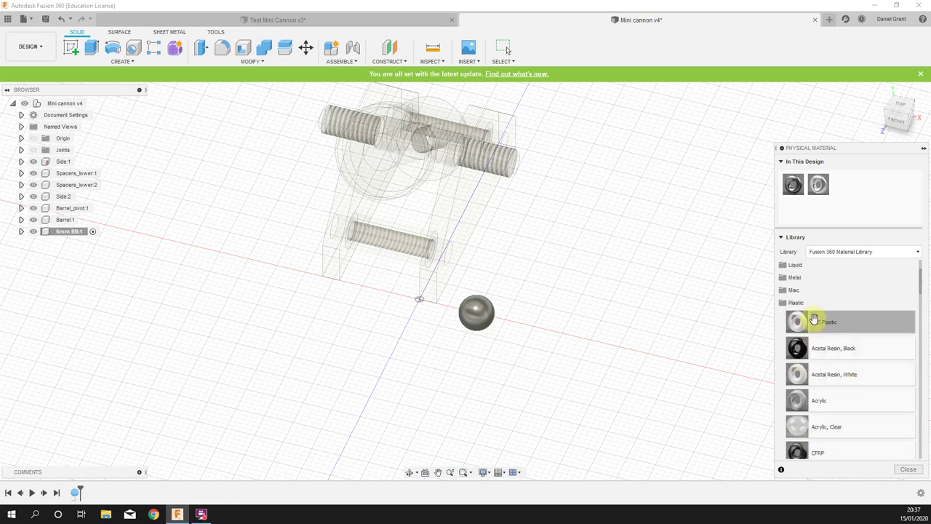
pyautogui.click(909, 469)
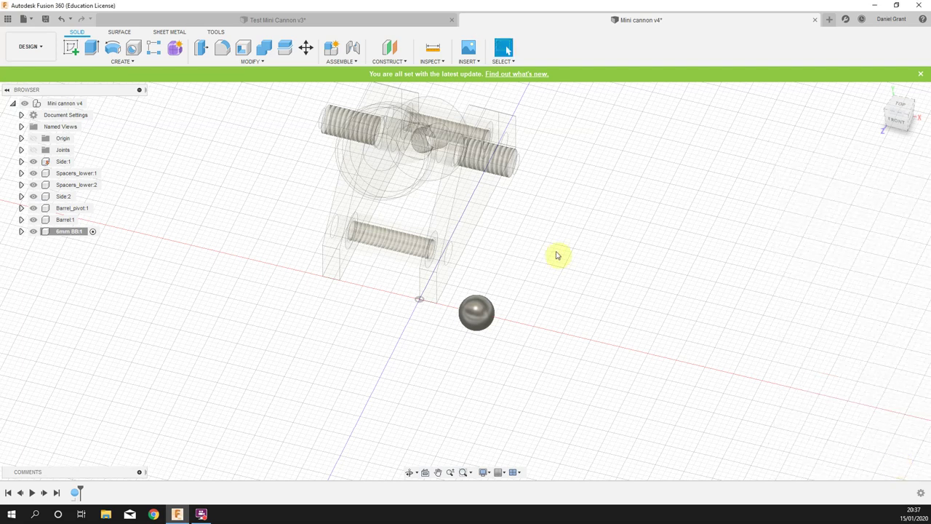
# Open the appearance settings for bodies and components and browse the library's wood and plastic appearances
pyautogui.click(253, 61)
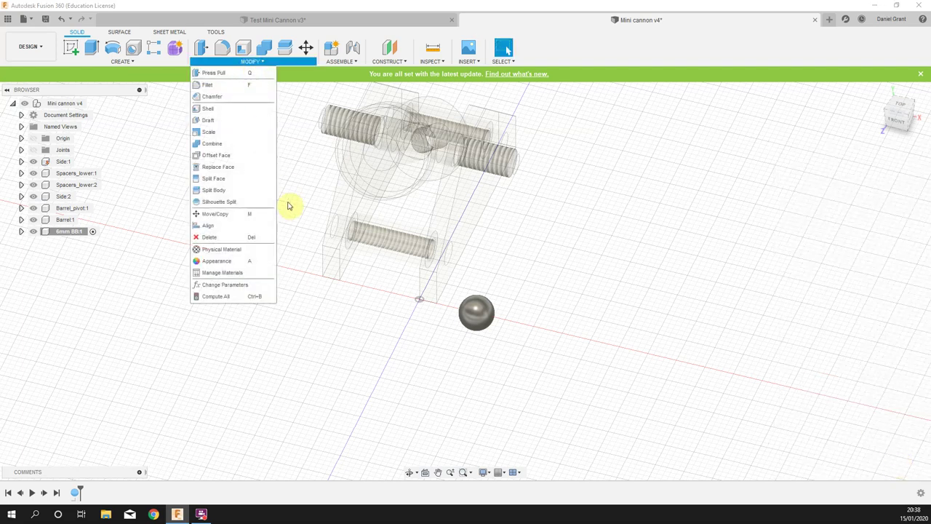
pyautogui.click(218, 261)
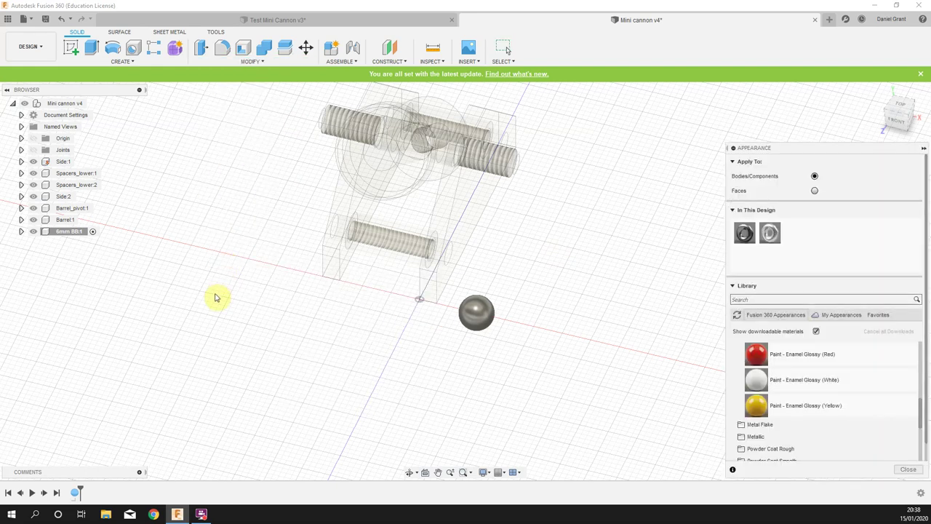
pyautogui.scroll(3, 806, 376)
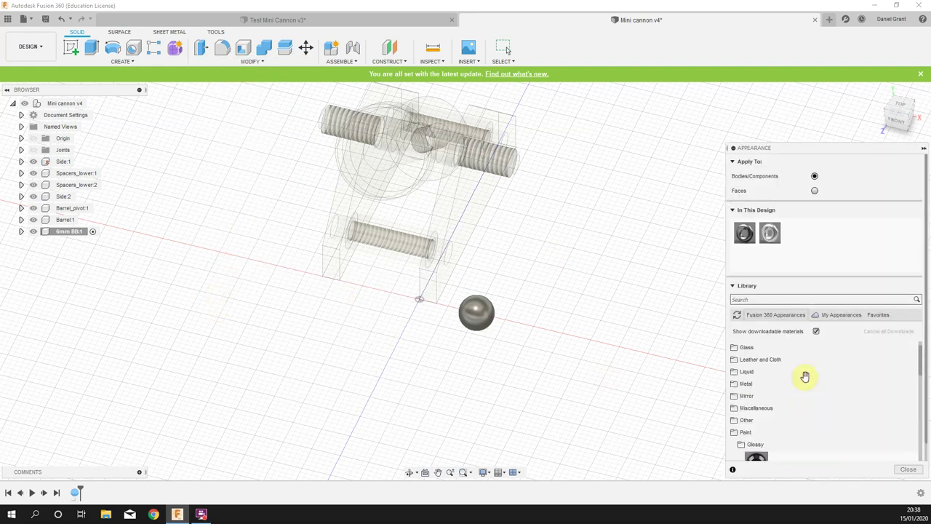
pyautogui.click(734, 432)
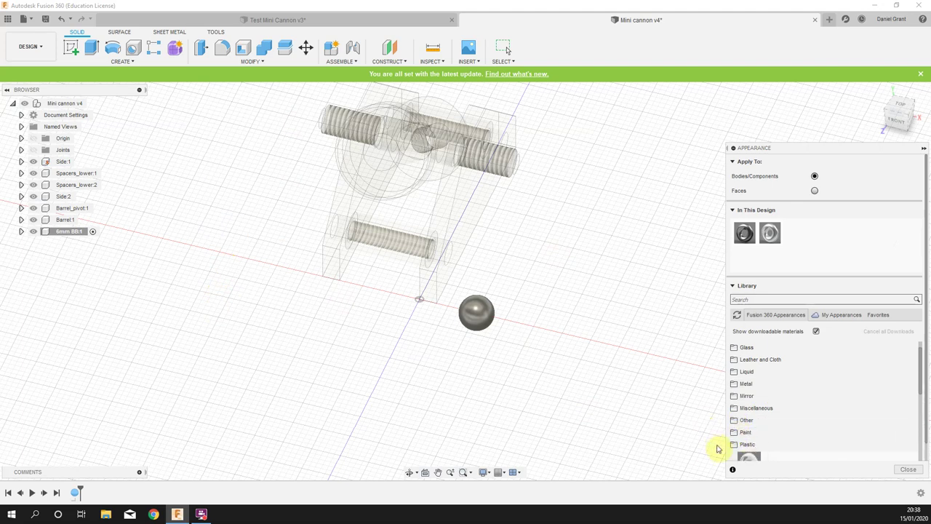
pyautogui.moveTo(741, 450); pyautogui.dragTo(540, 311)
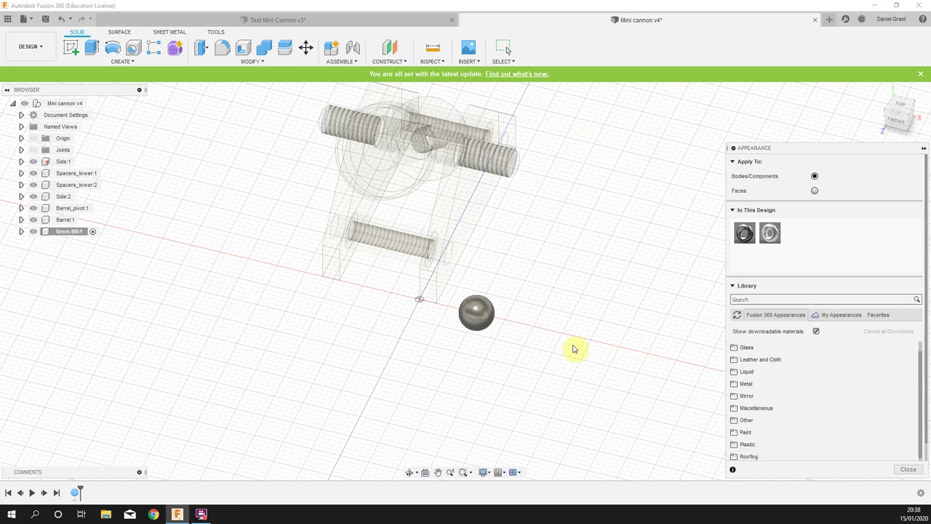
pyautogui.scroll(-1, 792, 397)
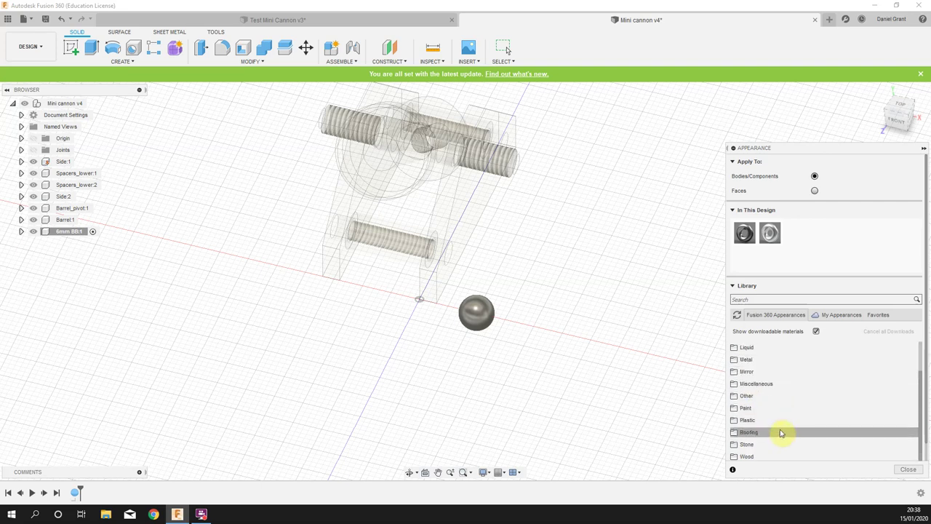
pyautogui.scroll(-1, 755, 451)
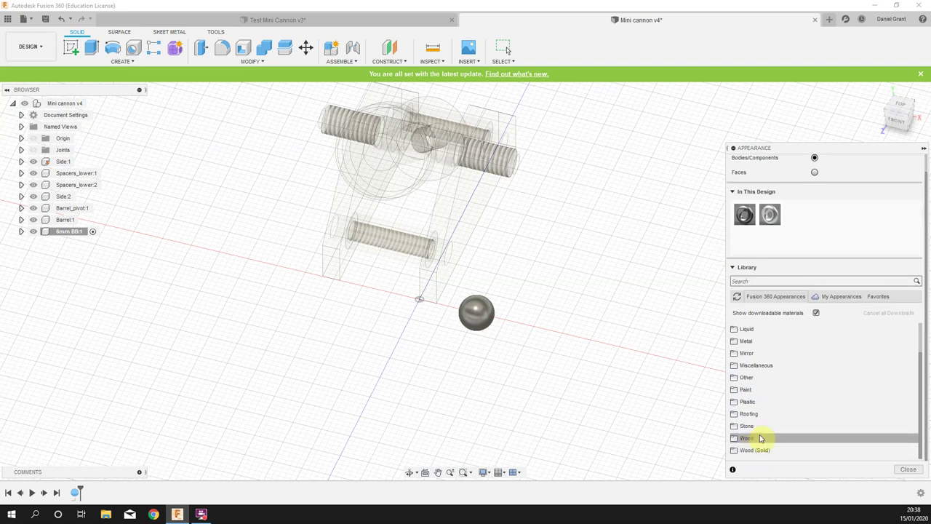
pyautogui.click(760, 437)
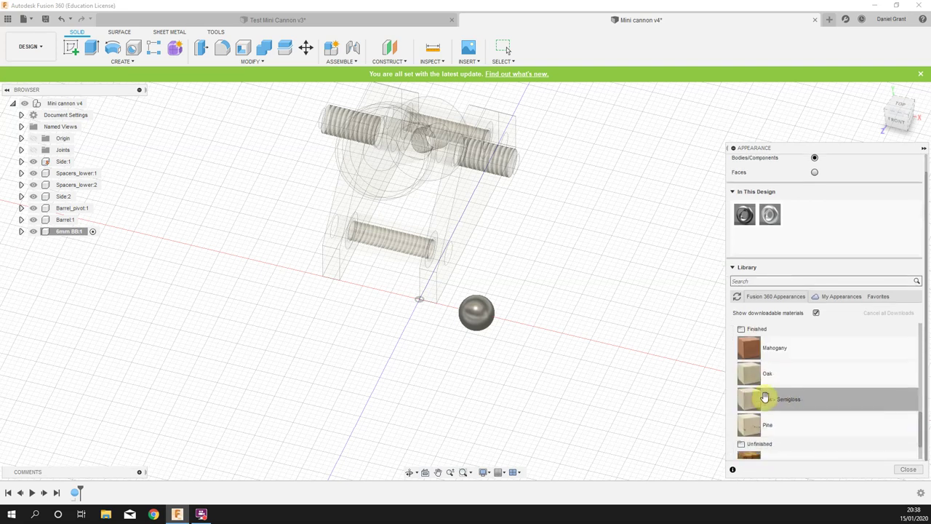
pyautogui.scroll(4, 773, 365)
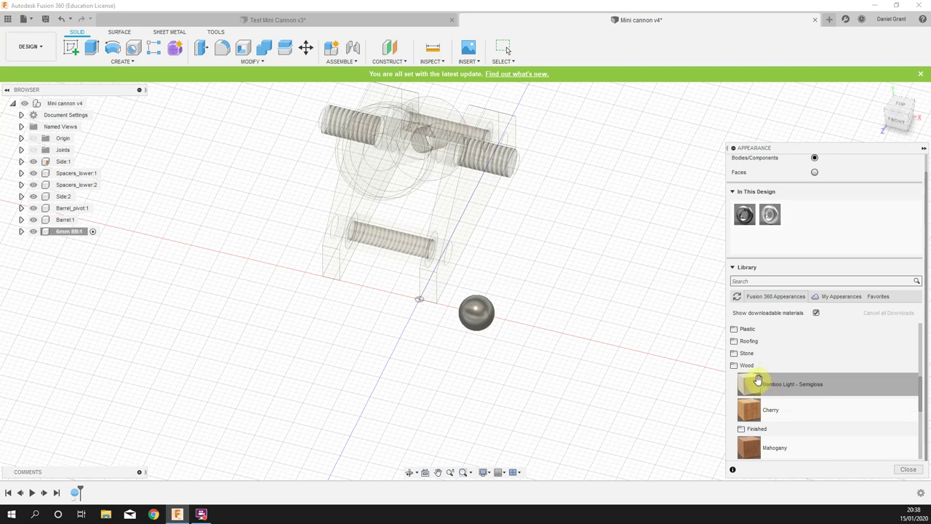
pyautogui.click(753, 367)
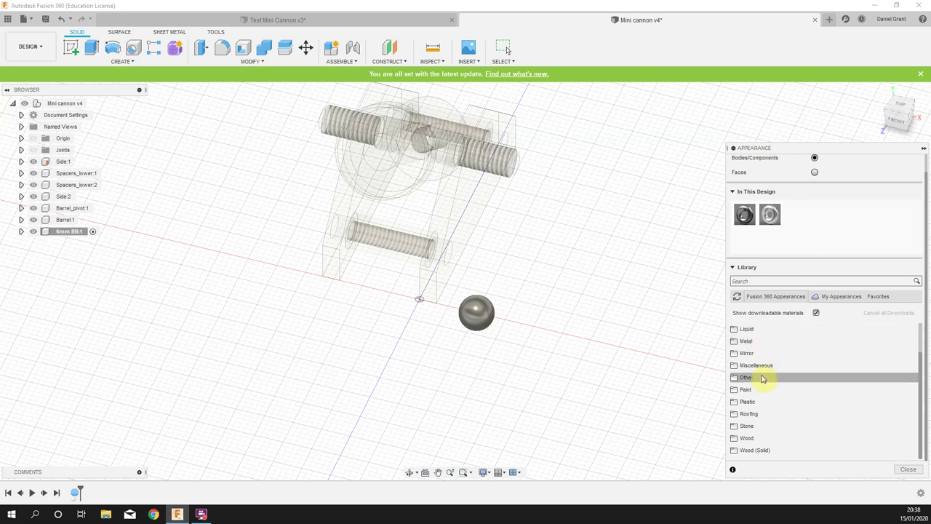
pyautogui.click(749, 406)
pyautogui.scroll(-4, 793, 400)
pyautogui.scroll(4, 756, 368)
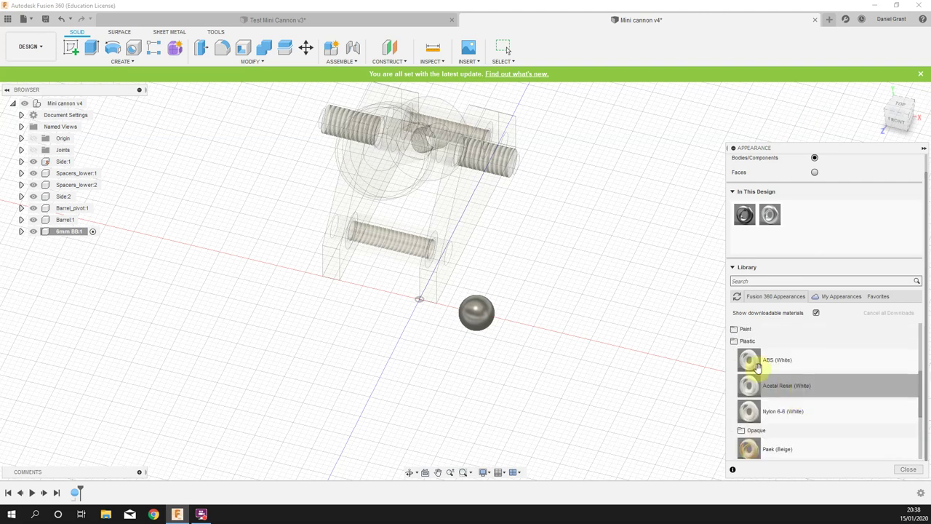
# Apply the glossy library appearance Paint - Enamel Glossy (Yellow) to the 6 mm BB and close the appearance settings
pyautogui.click(752, 331)
pyautogui.click(756, 342)
pyautogui.click(758, 342)
pyautogui.scroll(-3, 791, 367)
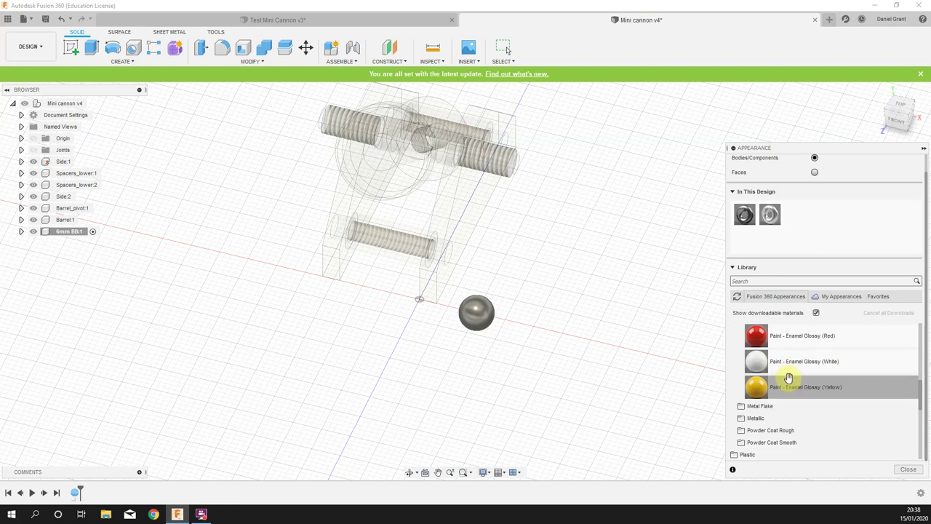
pyautogui.scroll(3, 780, 387)
pyautogui.scroll(-3, 774, 393)
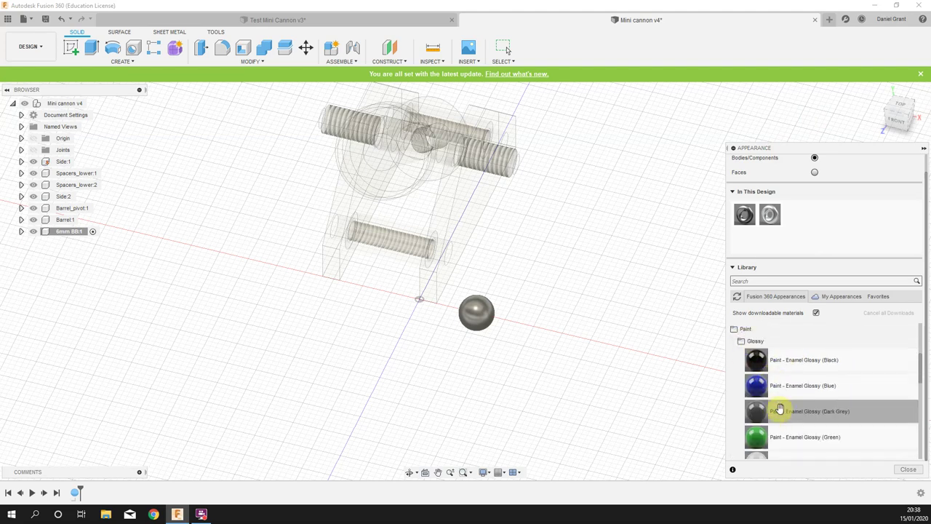
pyautogui.moveTo(760, 387); pyautogui.dragTo(491, 313)
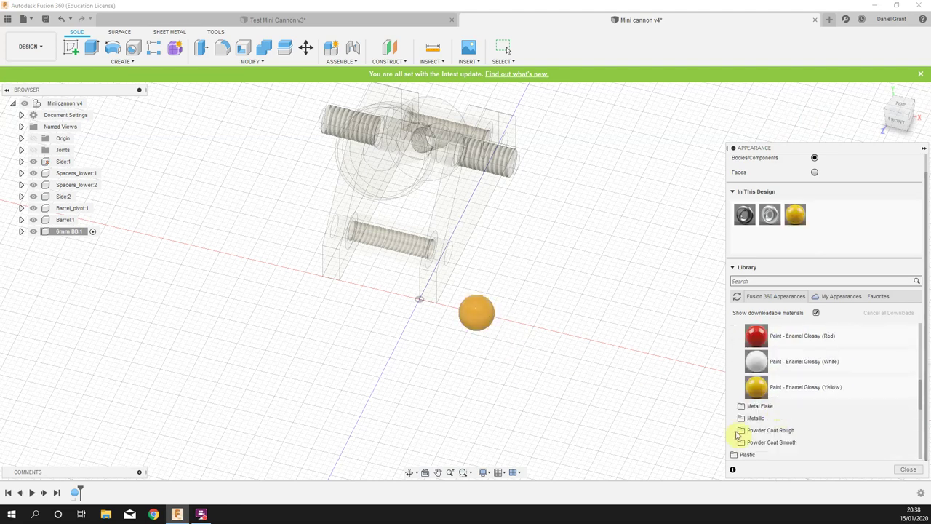
pyautogui.click(910, 470)
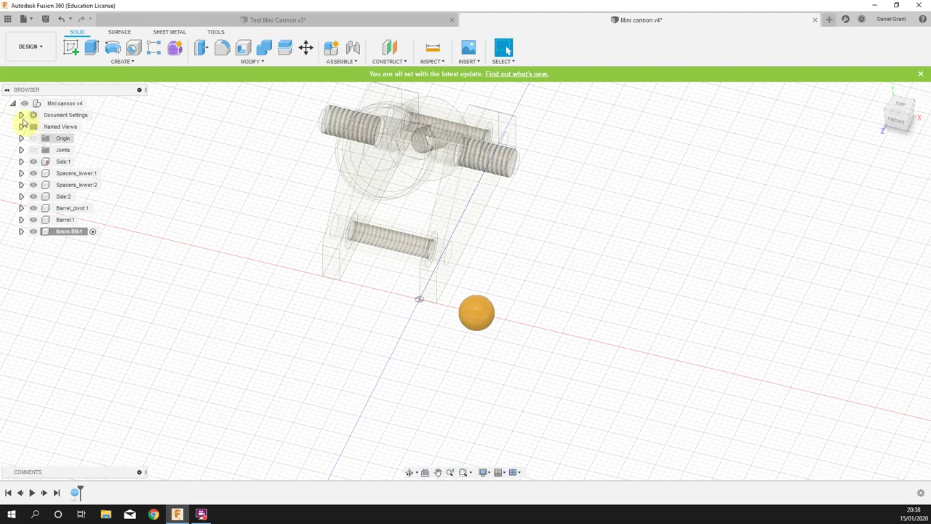
# Activate the top-level assembly and join the BB to the centre of the barrel's muzzle bore with a Slider joint along the Z axis
pyautogui.click(92, 105)
pyautogui.keyDown('shift'); pyautogui.moveTo(613, 281); pyautogui.dragTo(601, 343, button='middle'); pyautogui.keyUp('shift')
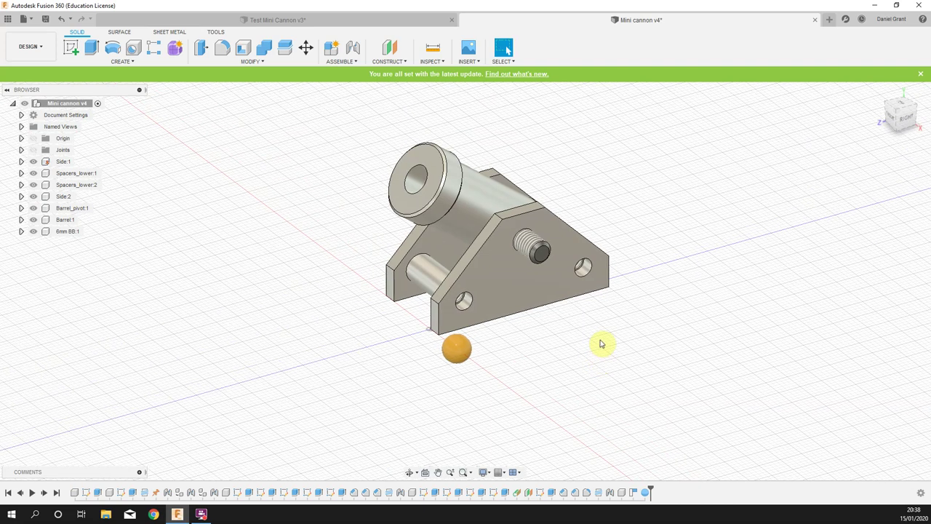
pyautogui.click(352, 48)
pyautogui.scroll(3, 456, 350)
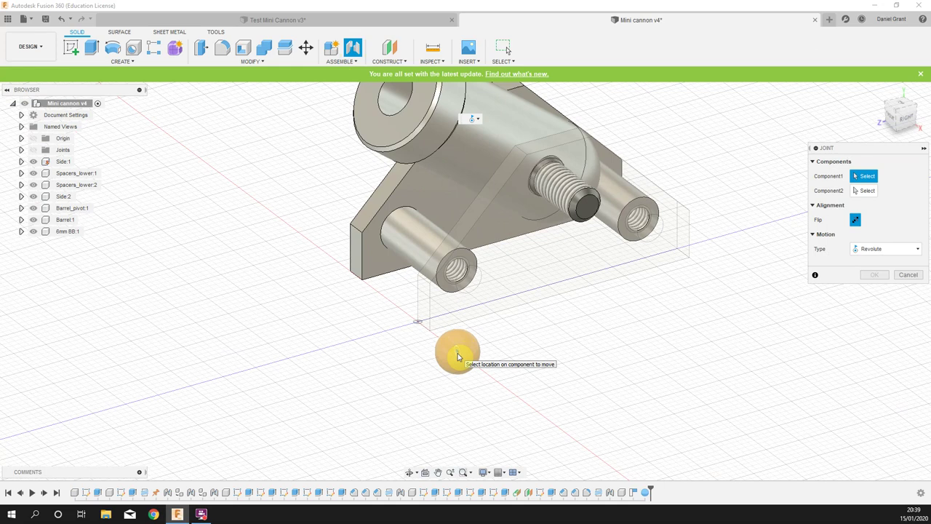
pyautogui.click(457, 355)
pyautogui.moveTo(401, 222); pyautogui.dragTo(427, 269, button='middle')
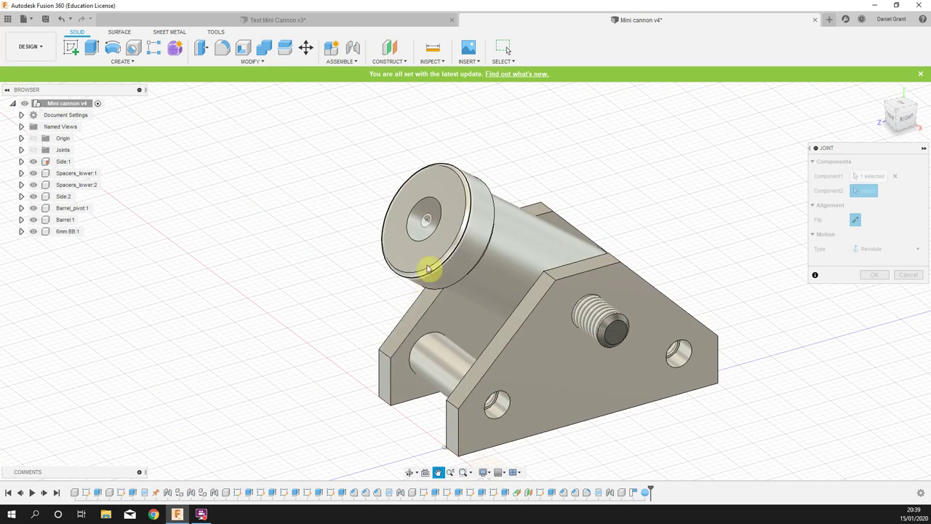
pyautogui.keyDown('shift'); pyautogui.moveTo(427, 213); pyautogui.dragTo(446, 266, button='middle'); pyautogui.keyUp('shift')
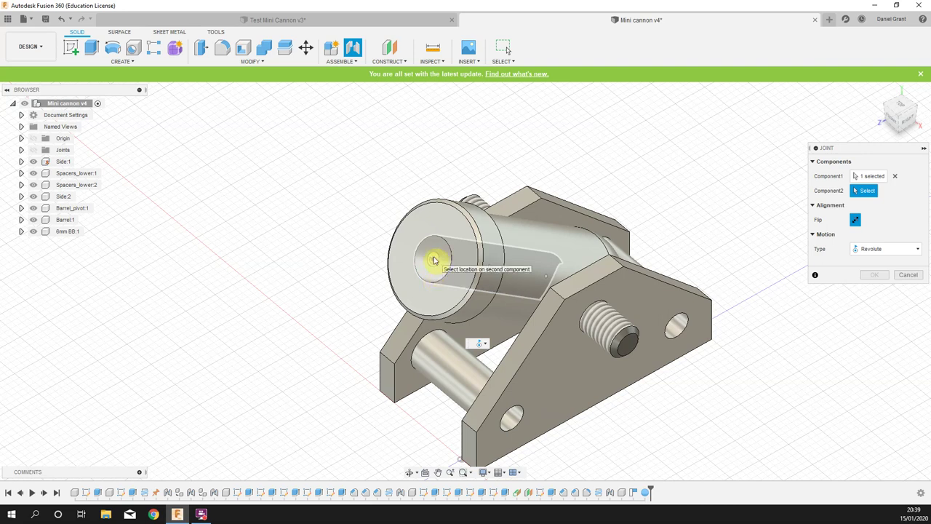
pyautogui.click(434, 260)
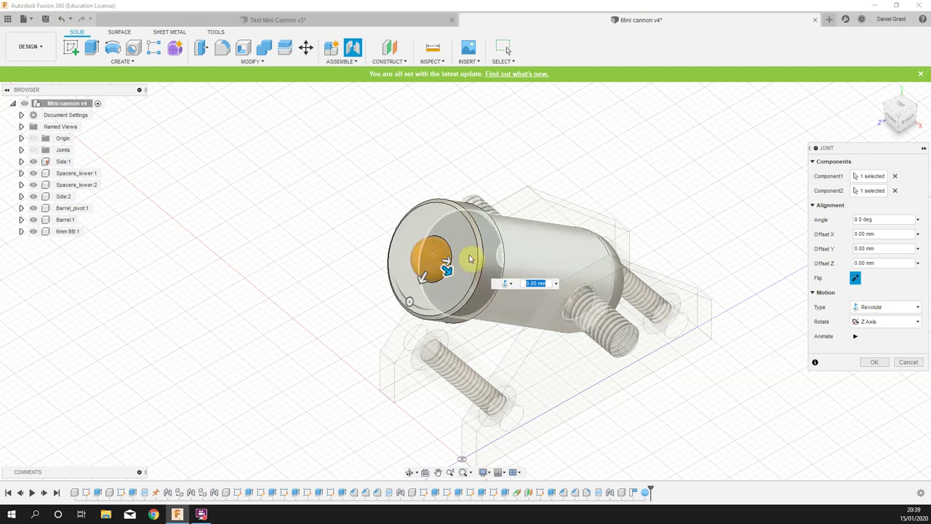
pyautogui.click(877, 309)
pyautogui.click(885, 352)
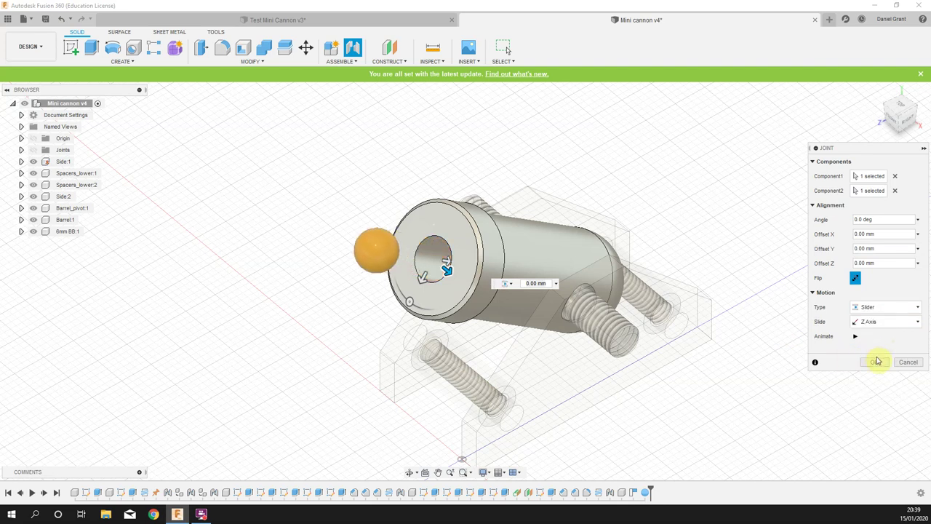
pyautogui.click(875, 362)
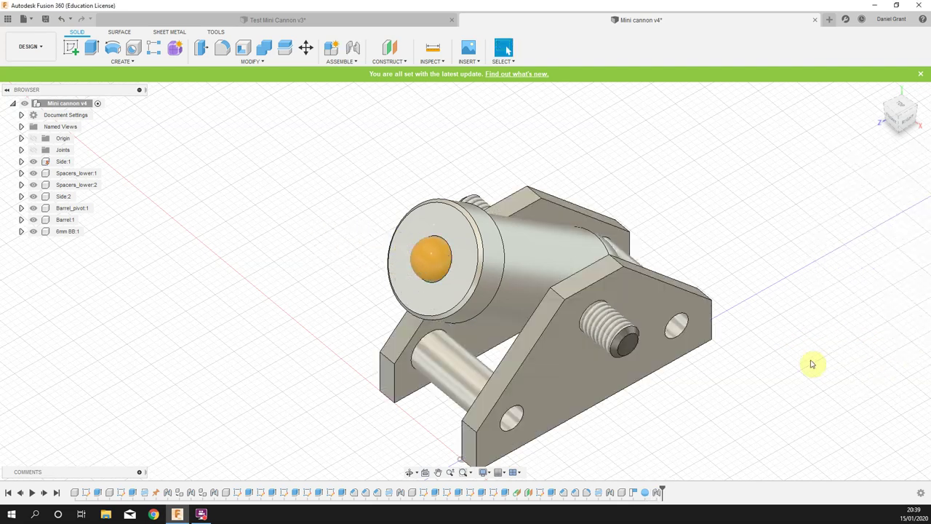
# Slide the BB along the bore axis to a position in front of the muzzle and save the design
pyautogui.moveTo(437, 272); pyautogui.dragTo(285, 182)
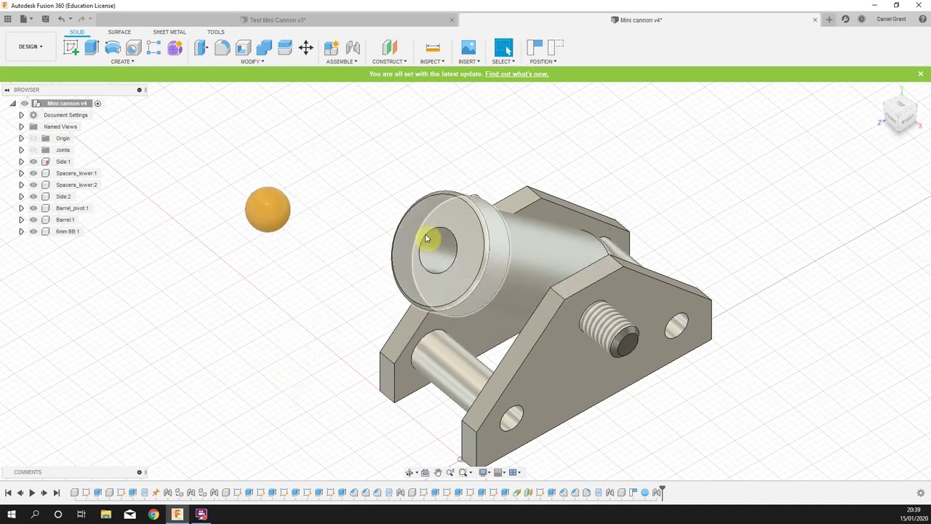
pyautogui.moveTo(260, 208); pyautogui.dragTo(571, 300)
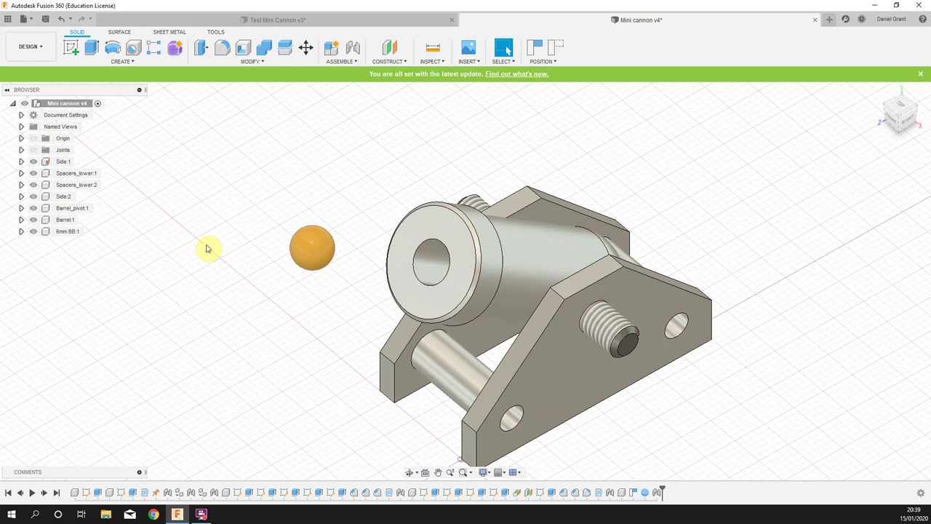
pyautogui.click(45, 19)
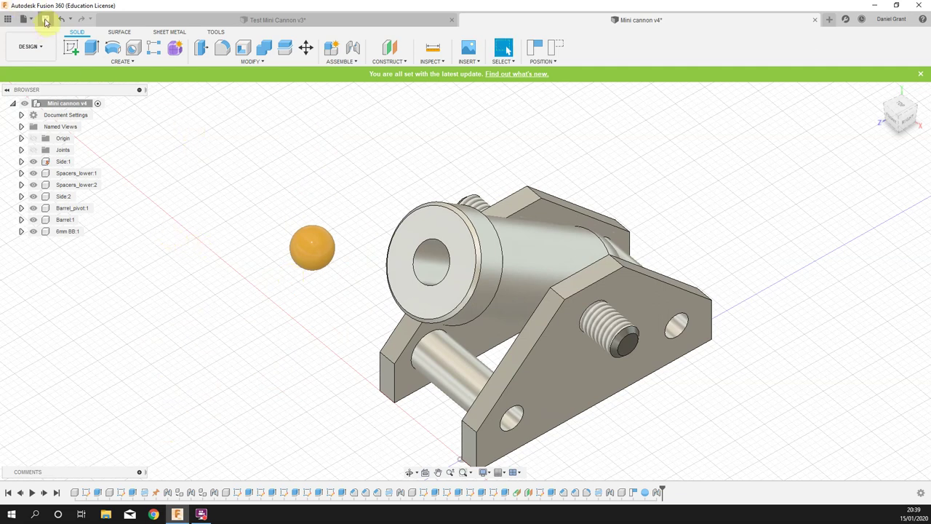
pyautogui.click(461, 251)
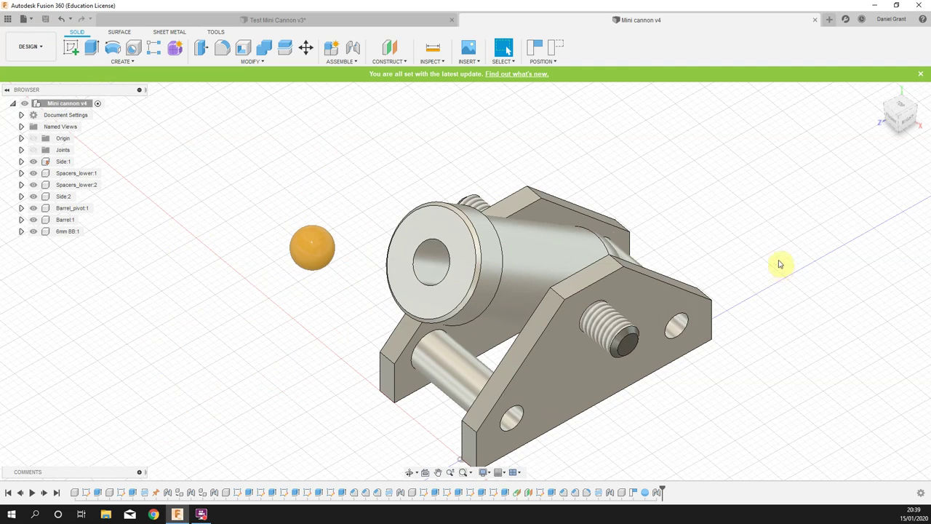
# Examine the nuts and bolts fitted to the finished cannon in the Test Mini Cannon design and return to the Mini cannon design
pyautogui.scroll(-1, 326, 235)
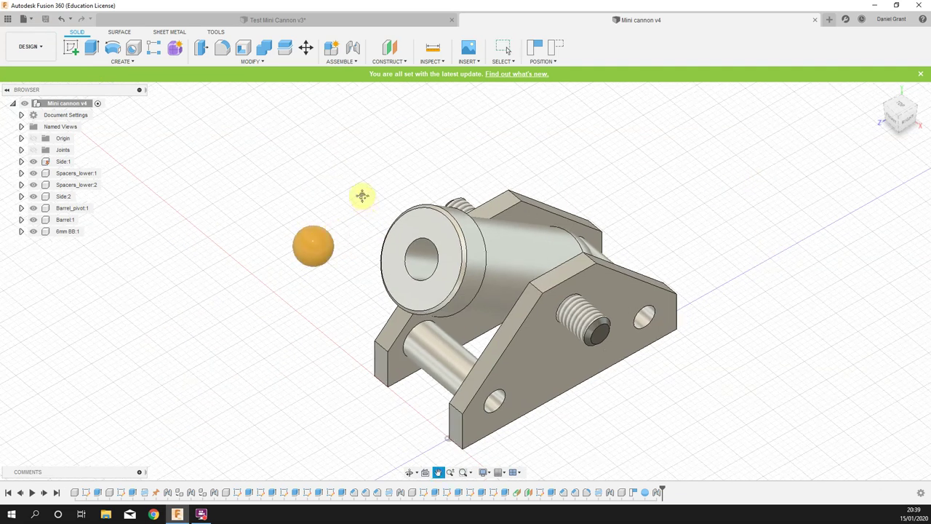
pyautogui.moveTo(362, 195); pyautogui.dragTo(368, 158, button='middle')
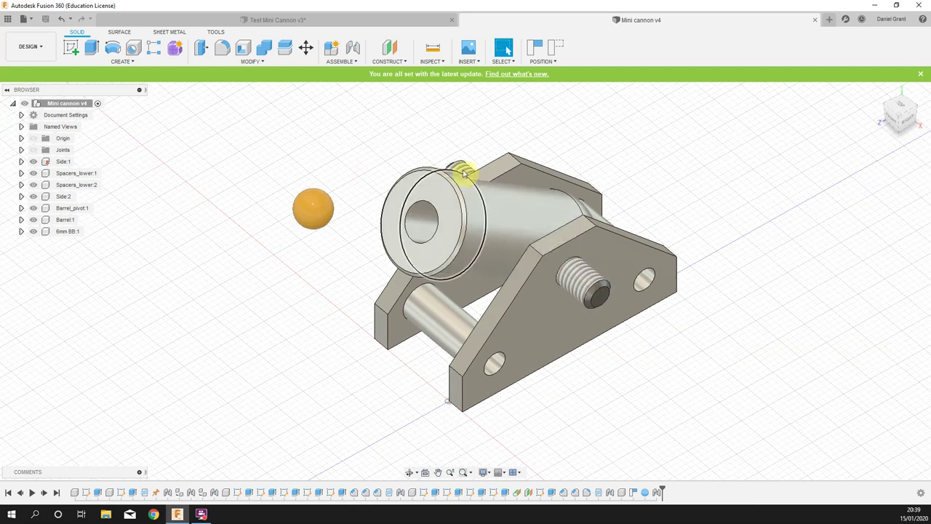
pyautogui.click(333, 17)
pyautogui.keyDown('shift'); pyautogui.moveTo(698, 320); pyautogui.dragTo(722, 323, button='middle'); pyautogui.keyUp('shift')
pyautogui.keyDown('shift'); pyautogui.moveTo(786, 314); pyautogui.dragTo(712, 315, button='middle'); pyautogui.keyUp('shift')
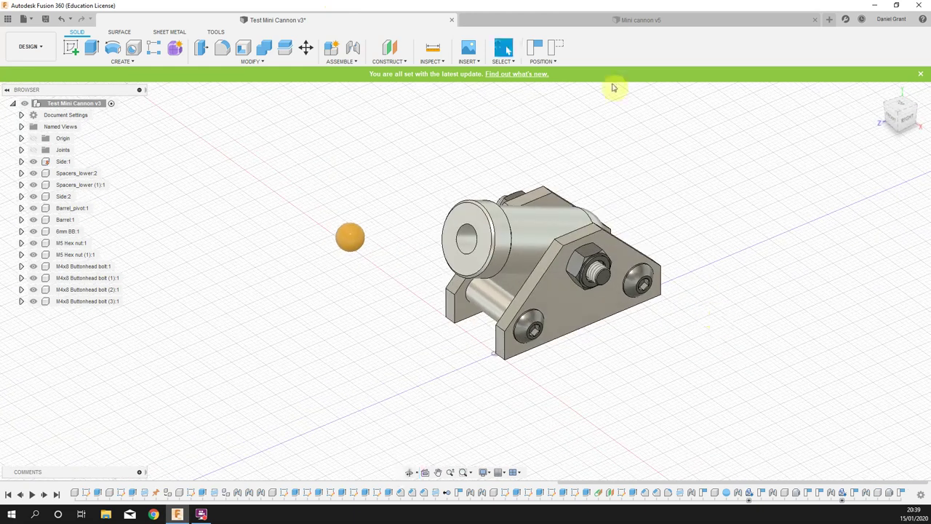
pyautogui.click(592, 20)
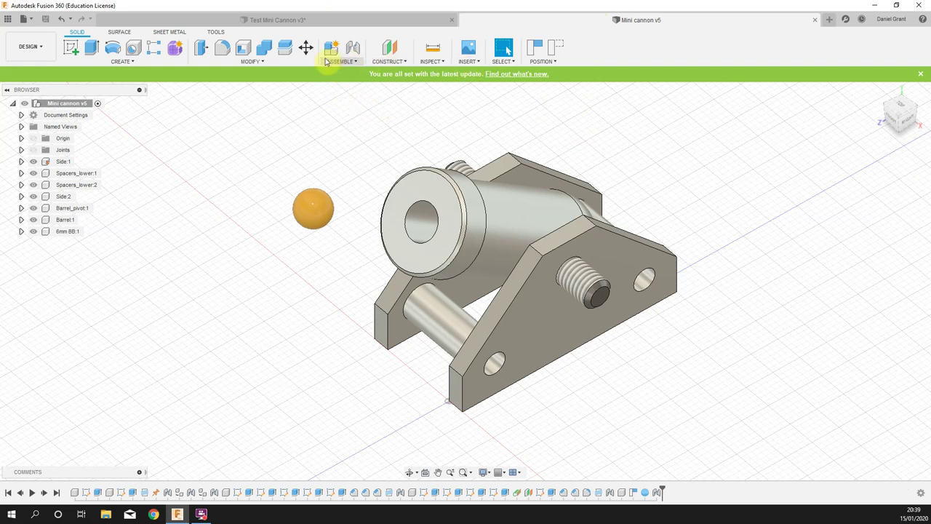
# Open the McMaster-Carr component catalogue for insertion, decline its survey and show the Nuts category
pyautogui.click(470, 63)
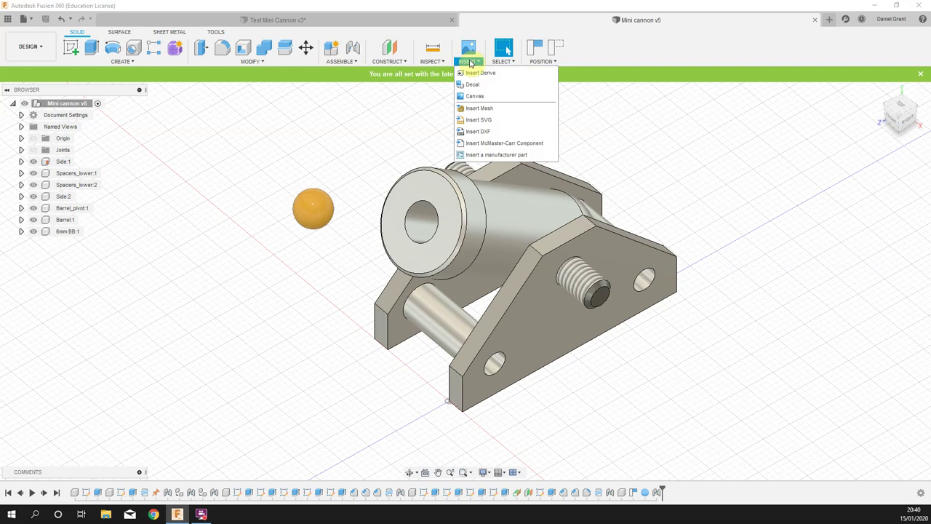
pyautogui.click(494, 144)
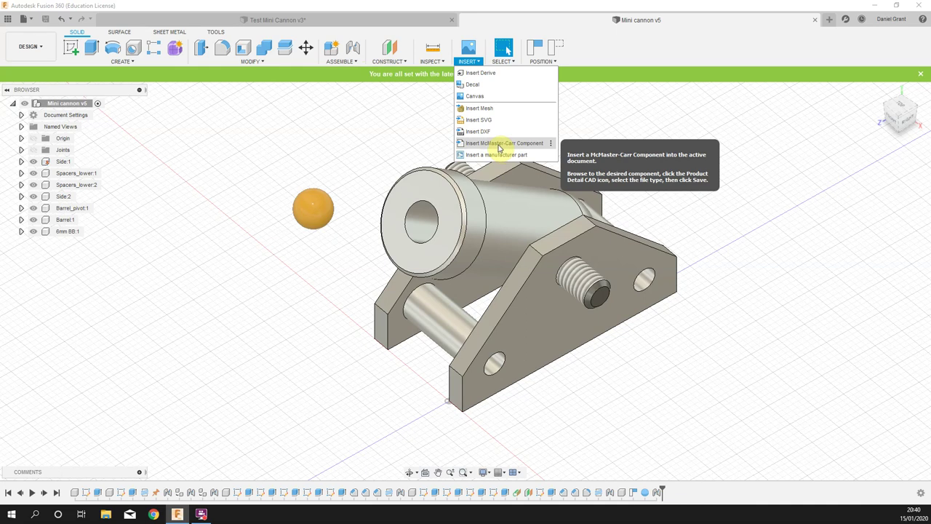
pyautogui.click(499, 145)
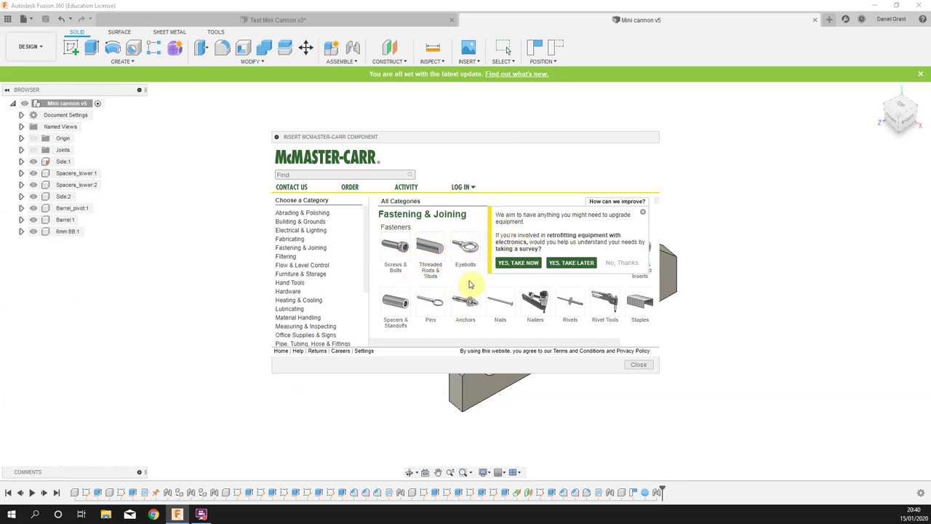
pyautogui.click(627, 263)
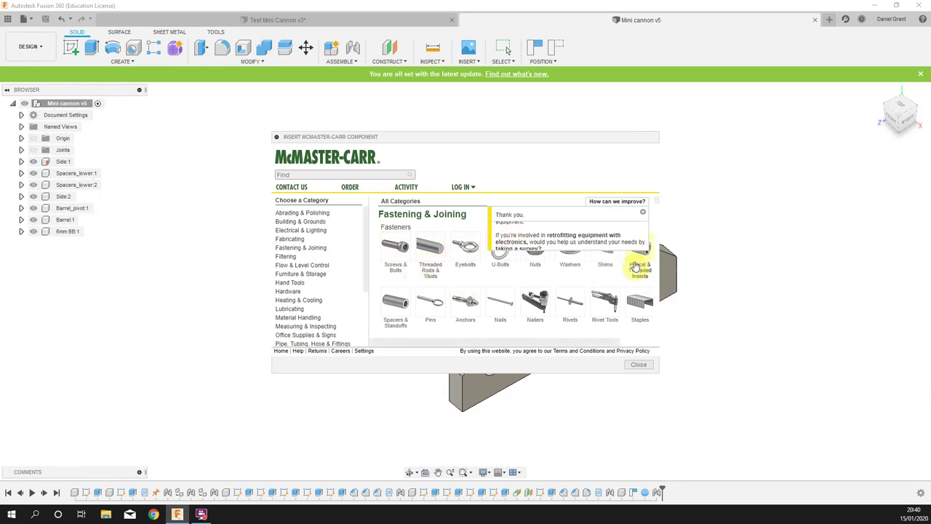
pyautogui.click(536, 258)
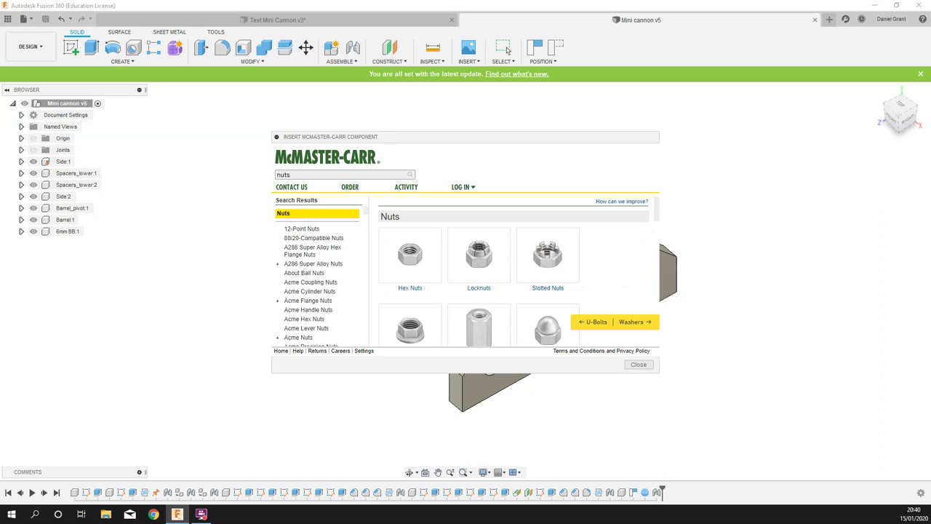
# Narrow the catalogue to hex nuts of the Hex type, in the Metric system, with M5 thread size
pyautogui.click(410, 254)
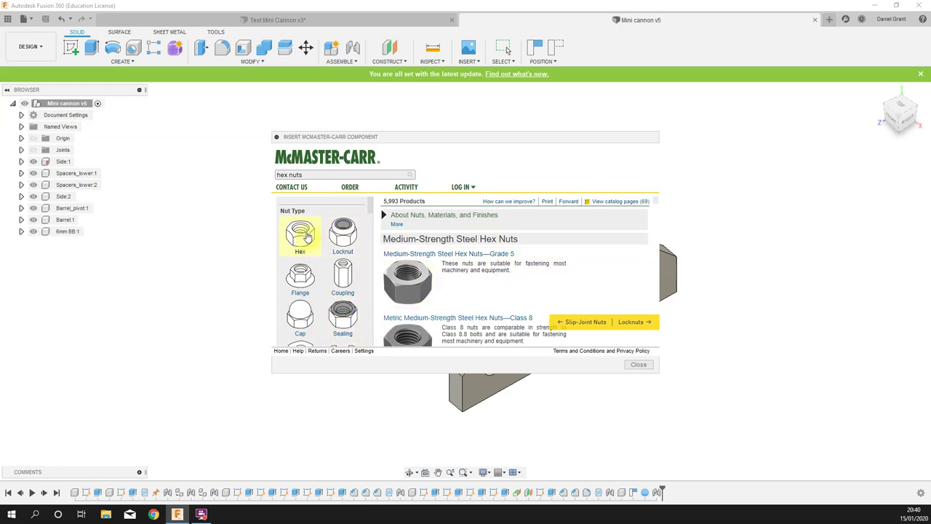
pyautogui.scroll(-2, 301, 245)
pyautogui.scroll(2, 311, 257)
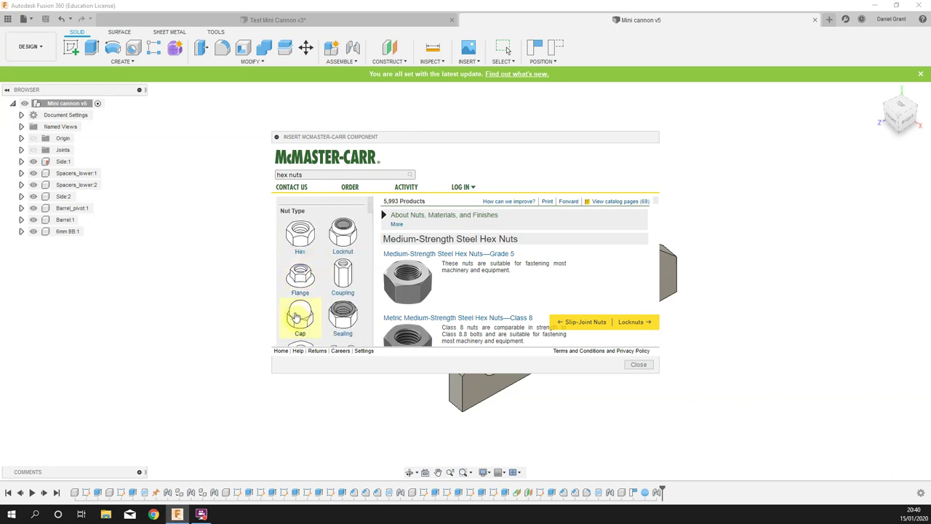
pyautogui.click(306, 241)
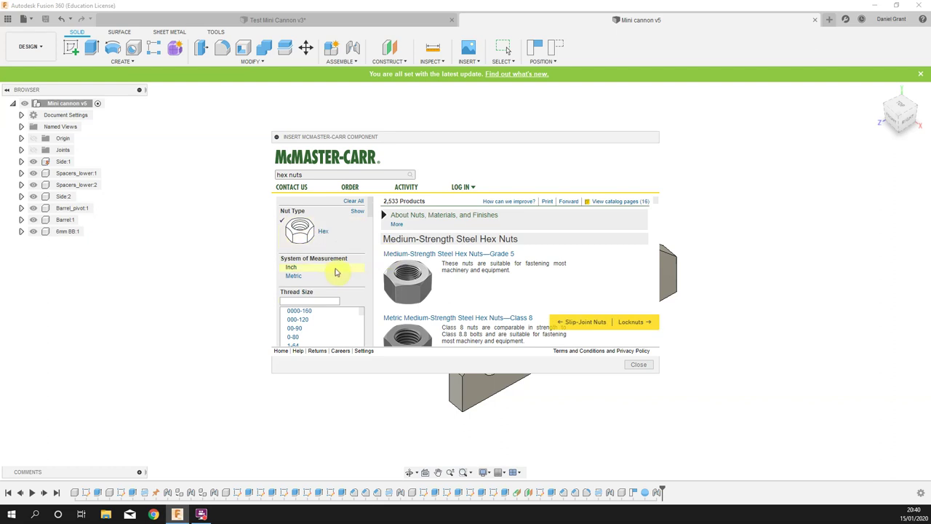
pyautogui.click(292, 277)
pyautogui.scroll(-3, 351, 240)
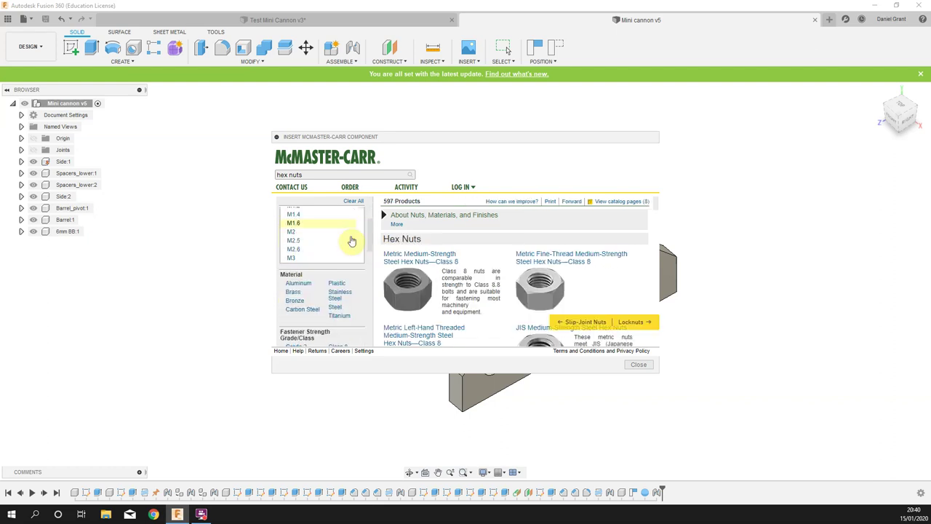
pyautogui.scroll(3, 343, 274)
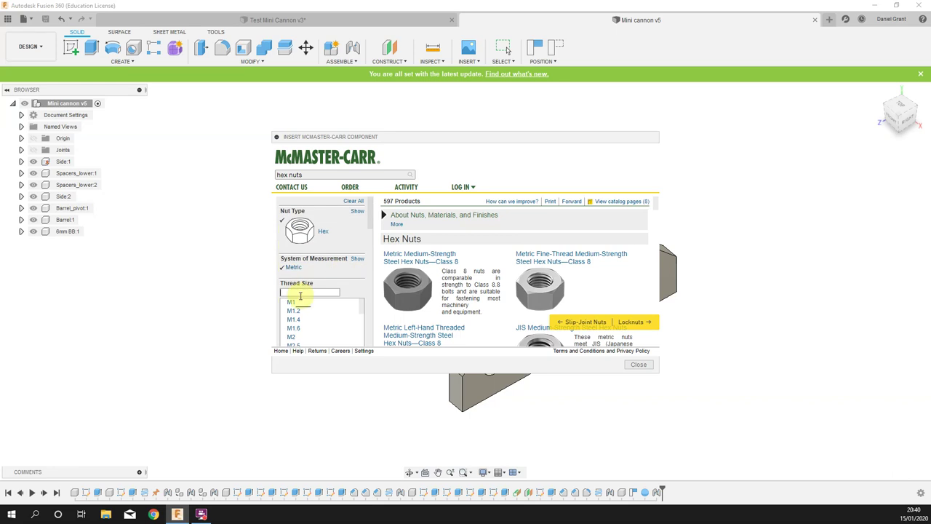
pyautogui.write('m5')
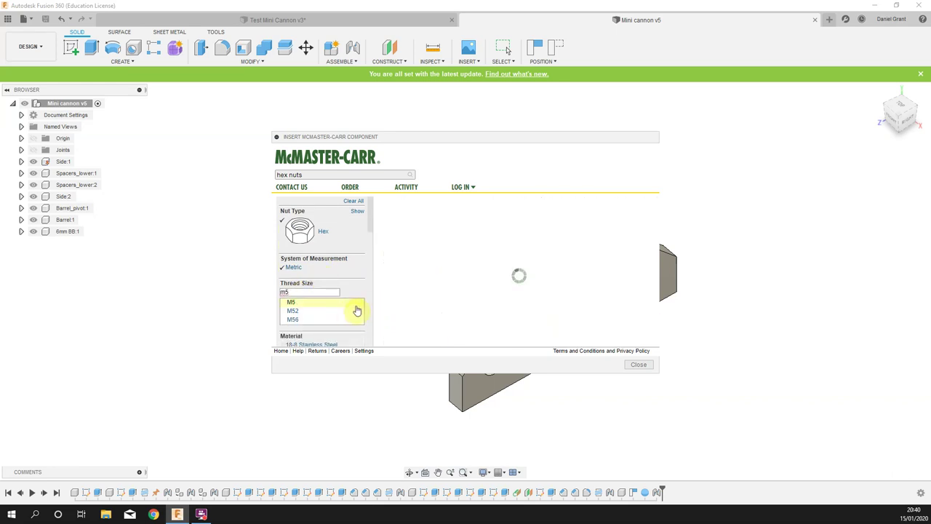
pyautogui.click(292, 304)
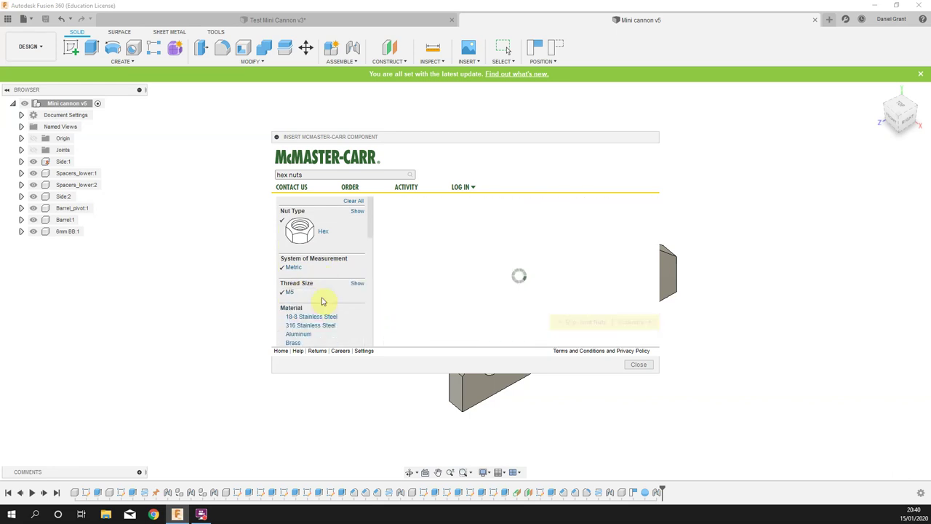
# Open the product detail of the plain steel Class 8 M5 x 0.8 mm hex nut, part 90592A095
pyautogui.scroll(-3, 310, 305)
pyautogui.scroll(4, 311, 317)
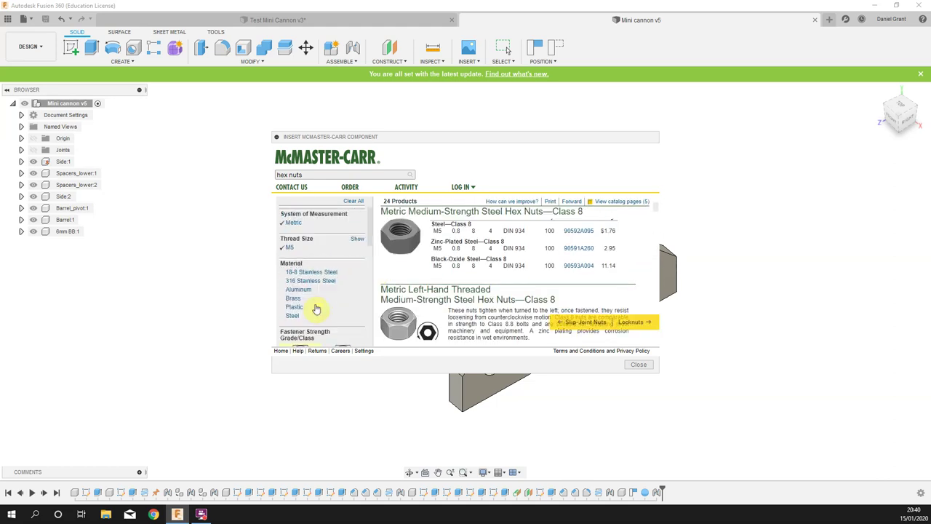
pyautogui.scroll(-3, 309, 328)
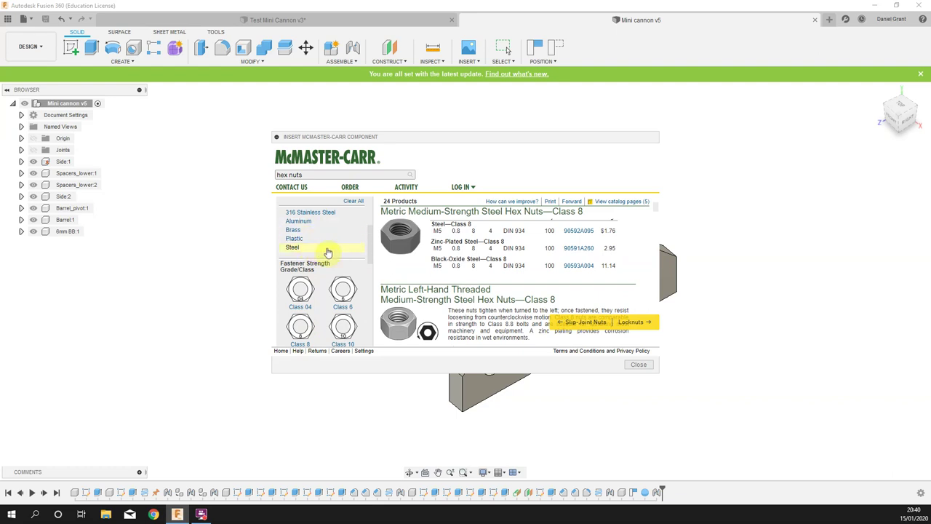
pyautogui.moveTo(455, 270)
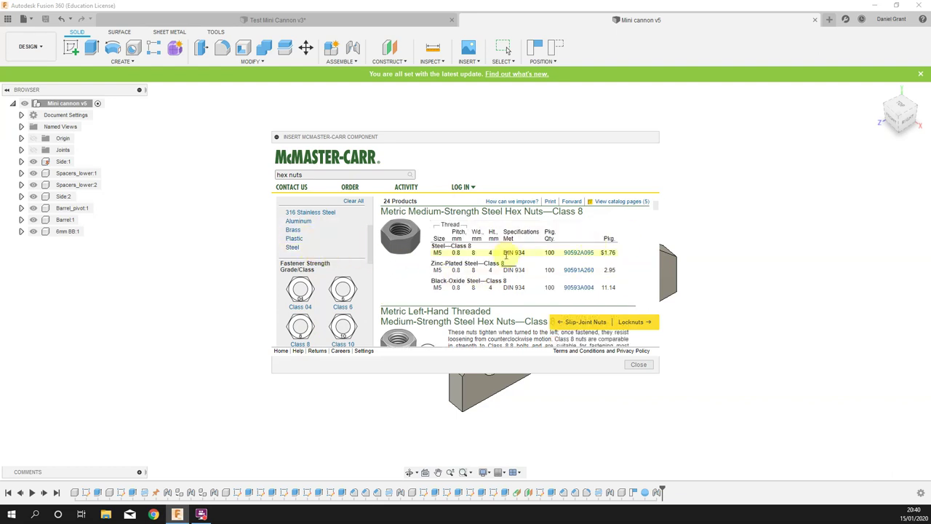
pyautogui.scroll(3, 507, 256)
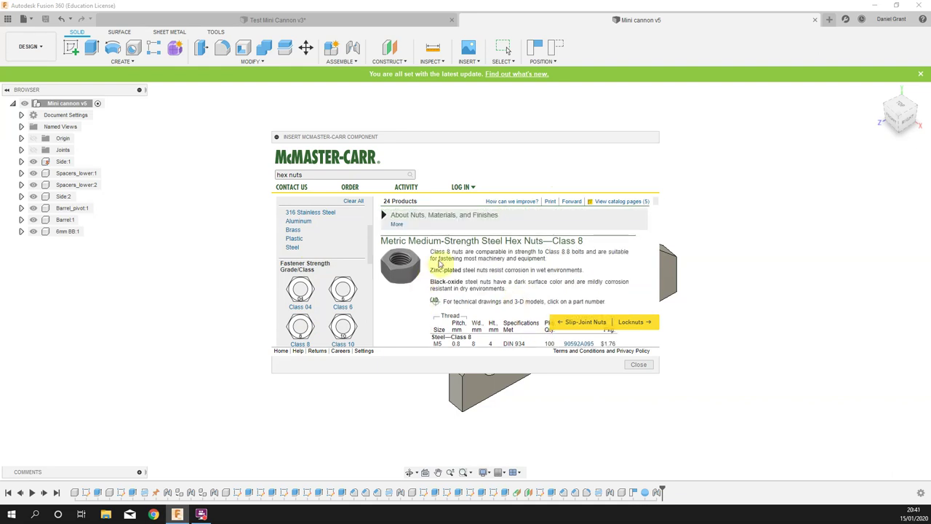
pyautogui.scroll(-1, 473, 284)
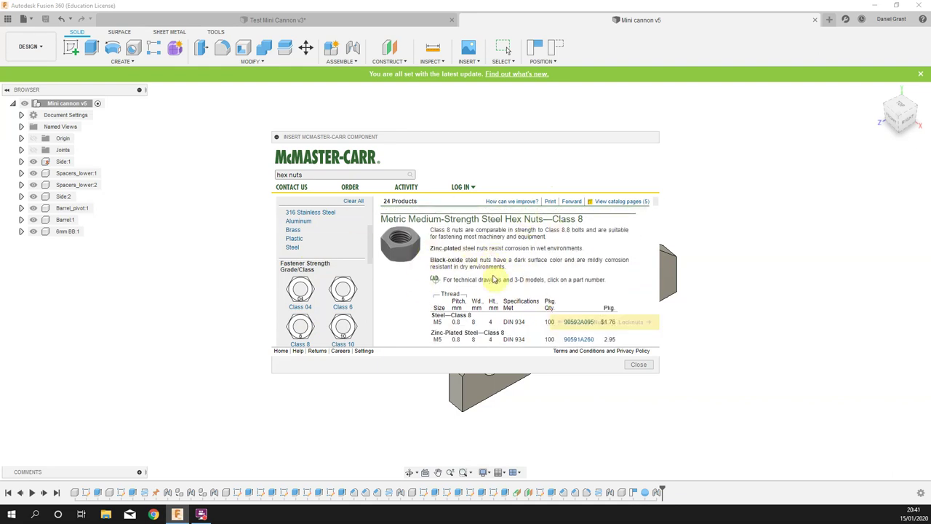
pyautogui.scroll(-1, 530, 266)
pyautogui.scroll(-1, 571, 280)
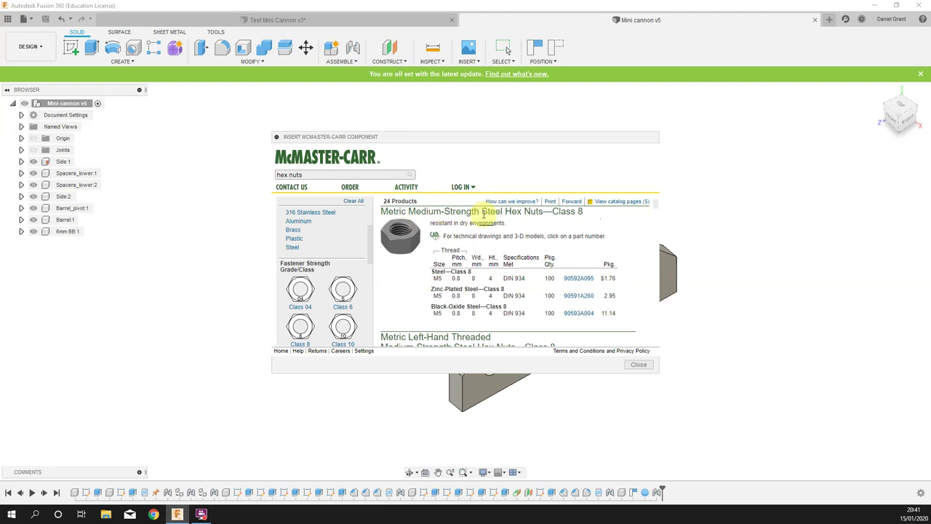
pyautogui.click(578, 280)
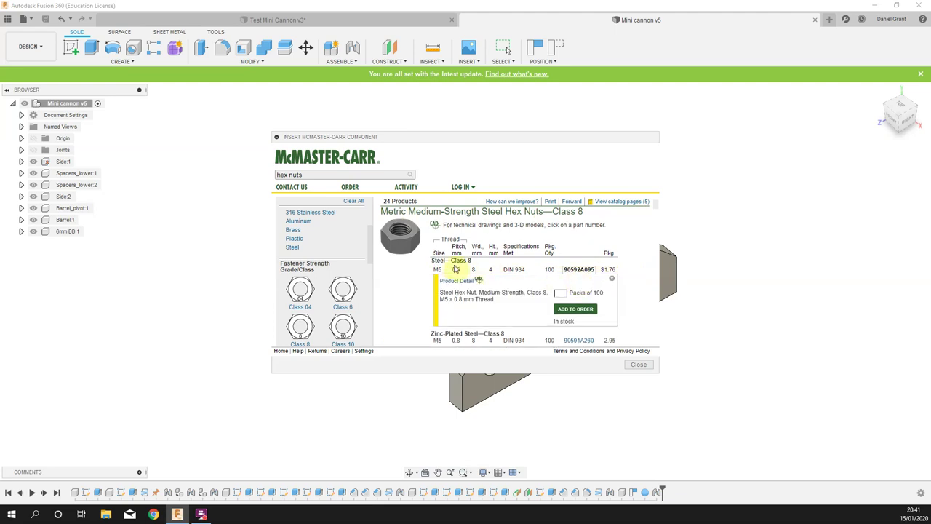
pyautogui.click(465, 282)
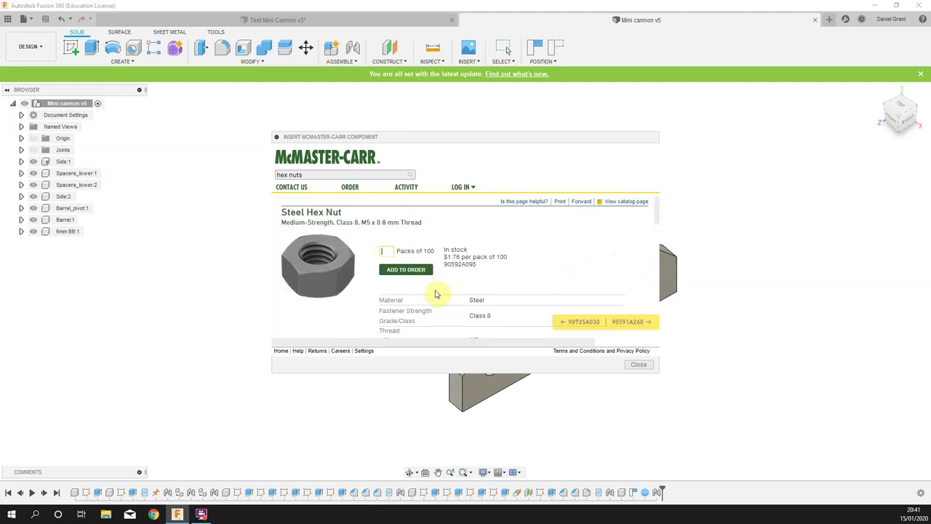
# Insert the steel hex nut into the design as a 3-D STEP model and accept its default position
pyautogui.scroll(-3, 513, 265)
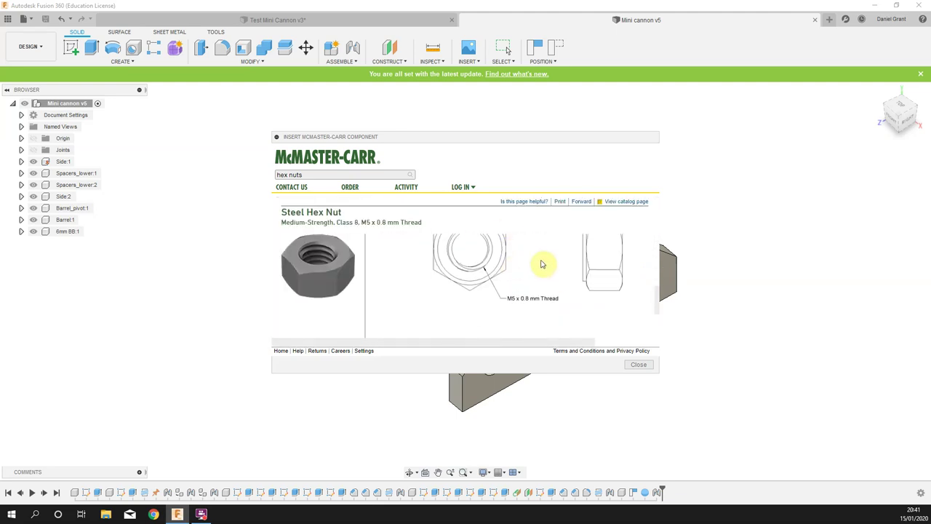
pyautogui.scroll(-6, 490, 270)
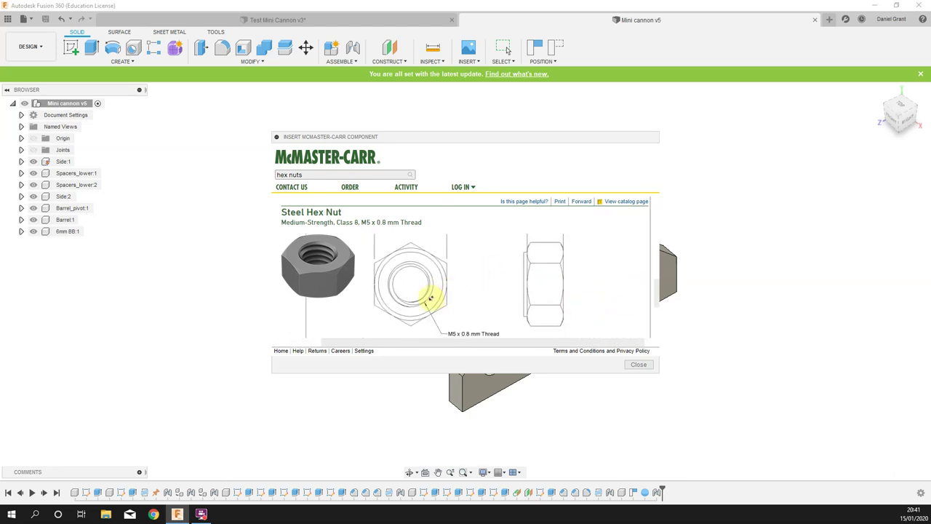
pyautogui.scroll(-2, 419, 287)
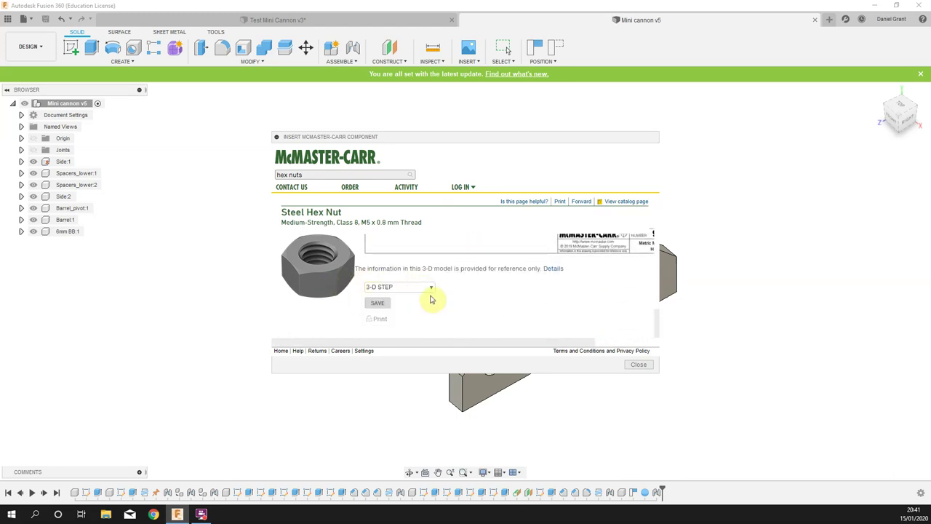
pyautogui.click(399, 288)
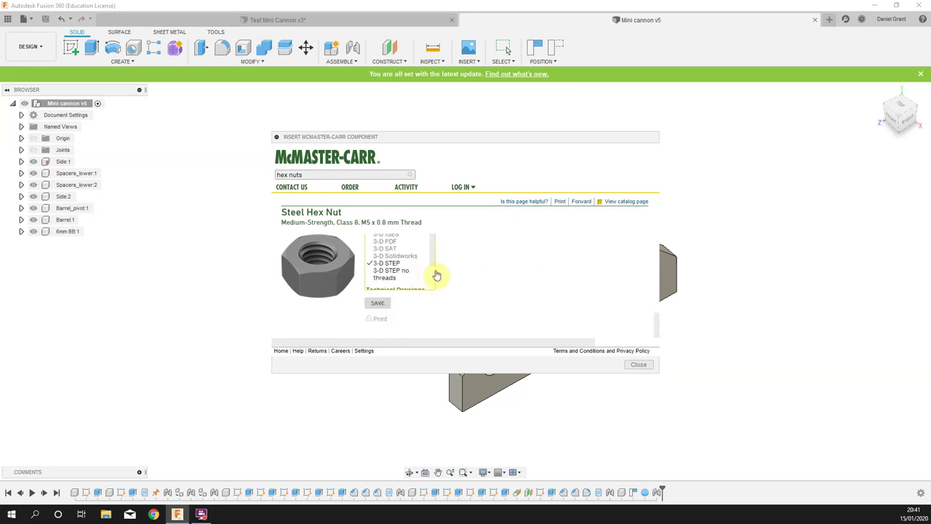
pyautogui.click(389, 267)
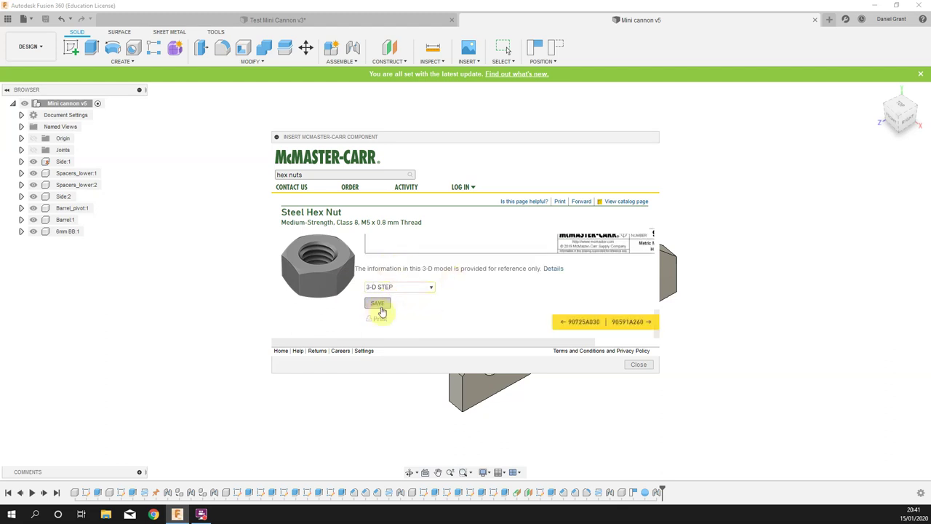
pyautogui.click(378, 305)
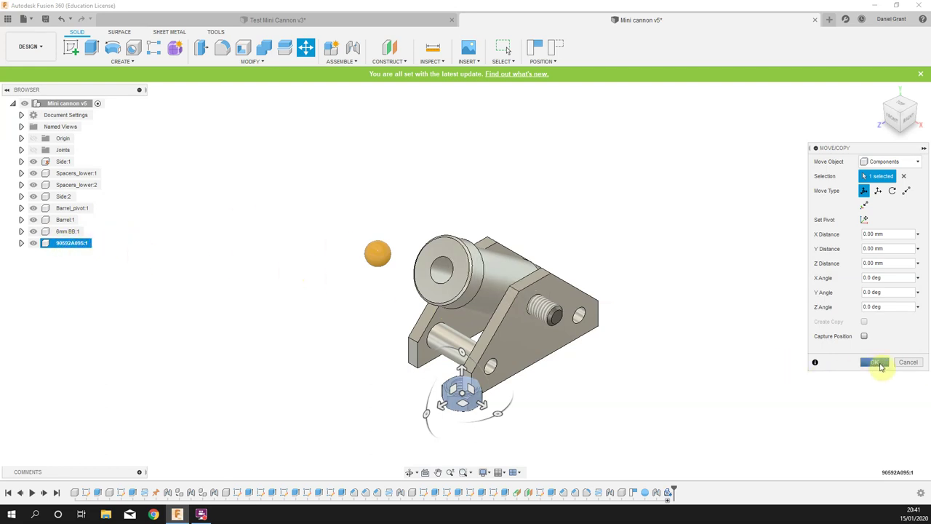
pyautogui.click(877, 363)
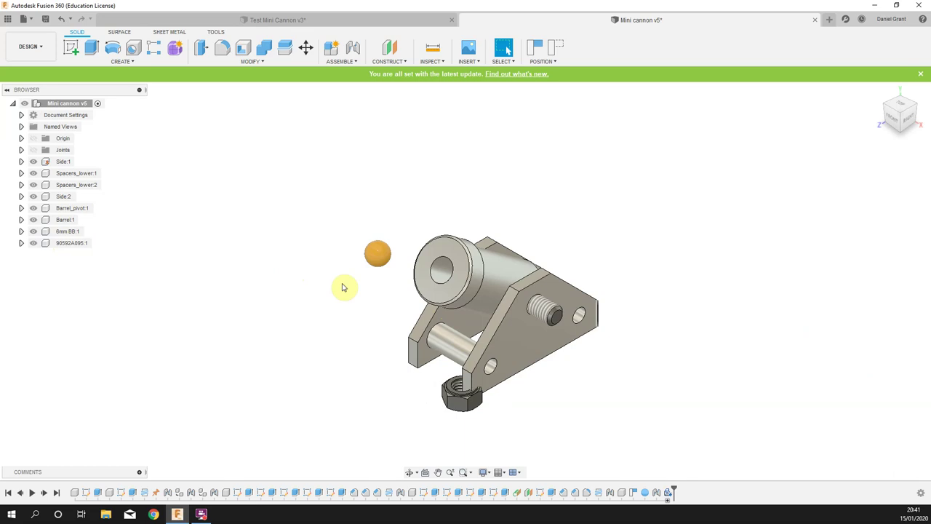
# Rename the inserted nut component as M5 Hex Nut
pyautogui.click(73, 248)
pyautogui.click(70, 252)
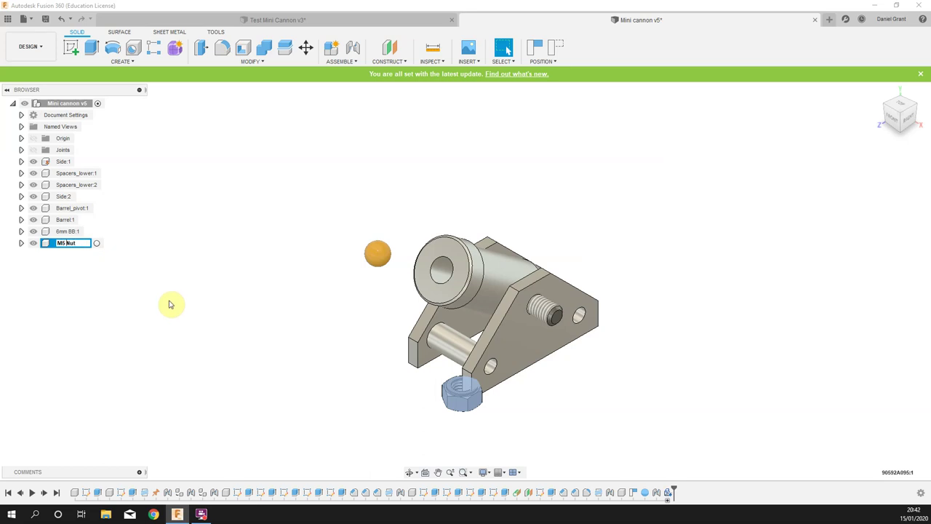
pyautogui.press('Return')
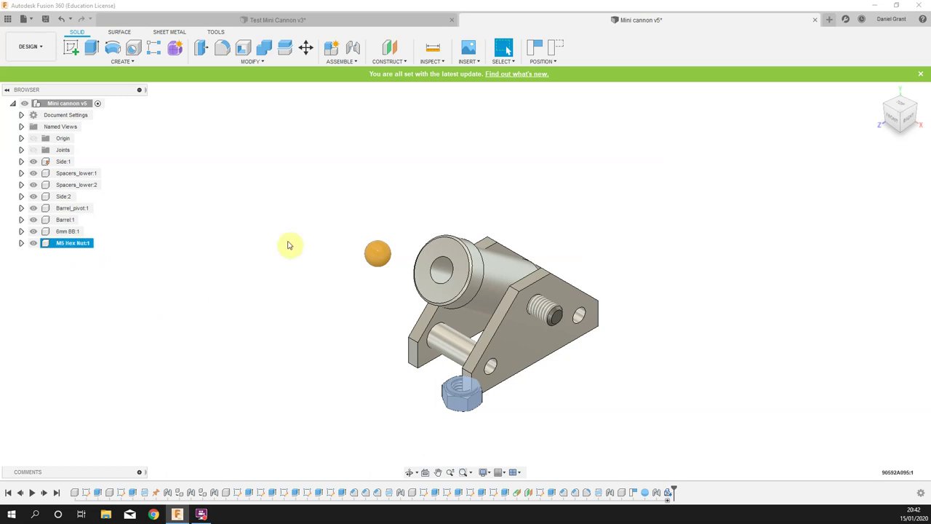
# Capture the current position and join the nut's end-face centre to the side plate's outer pivot hole with a Rigid joint
pyautogui.scroll(5, 451, 396)
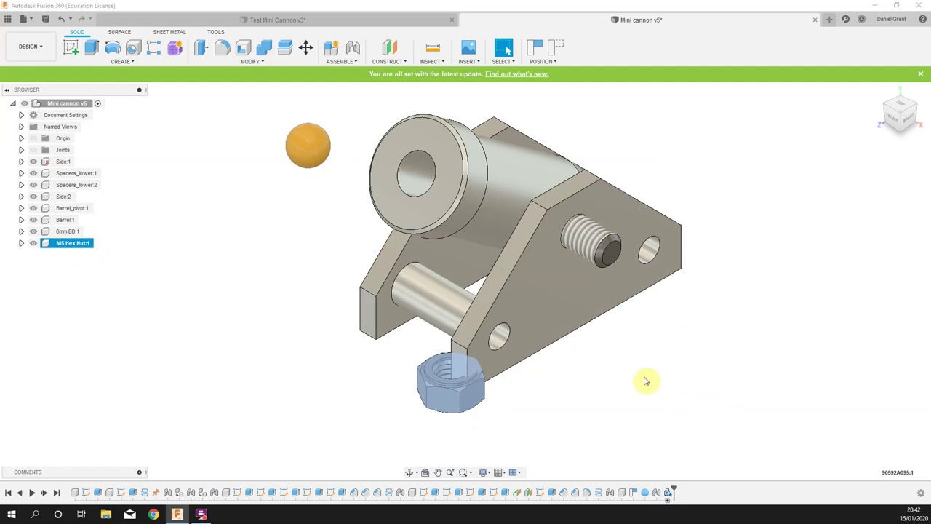
pyautogui.press('j')
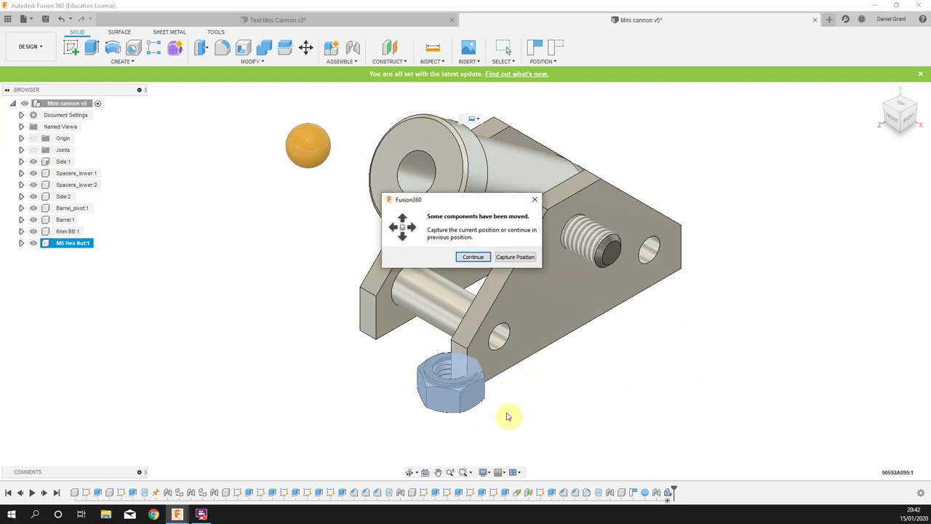
pyautogui.click(512, 257)
pyautogui.keyDown('shift'); pyautogui.moveTo(550, 429); pyautogui.dragTo(495, 395, button='middle'); pyautogui.keyUp('shift')
pyautogui.scroll(3, 462, 388)
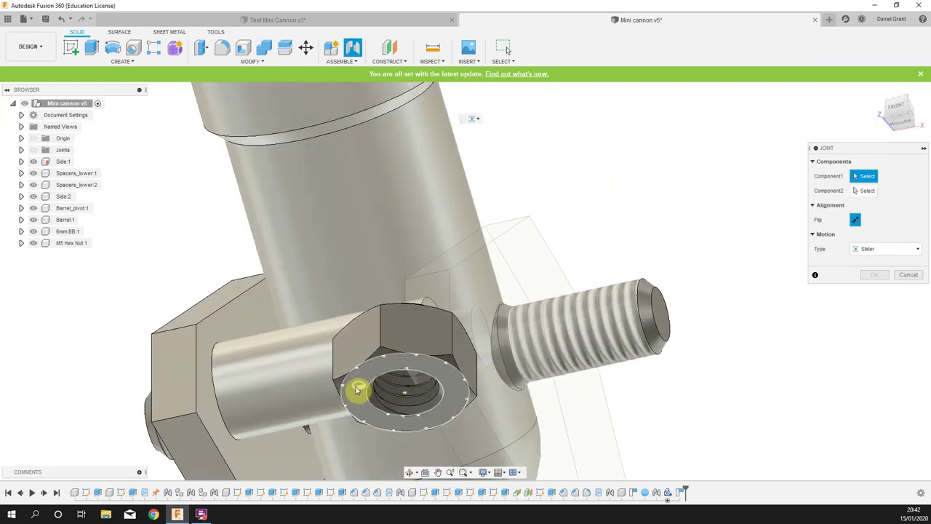
pyautogui.click(405, 395)
pyautogui.keyDown('shift'); pyautogui.moveTo(406, 395); pyautogui.dragTo(482, 376, button='middle'); pyautogui.keyUp('shift')
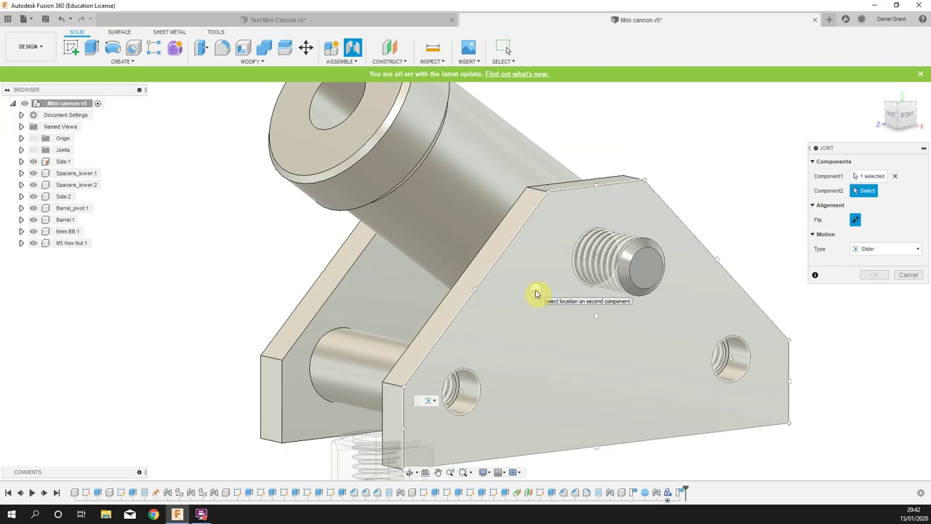
pyautogui.click(598, 260)
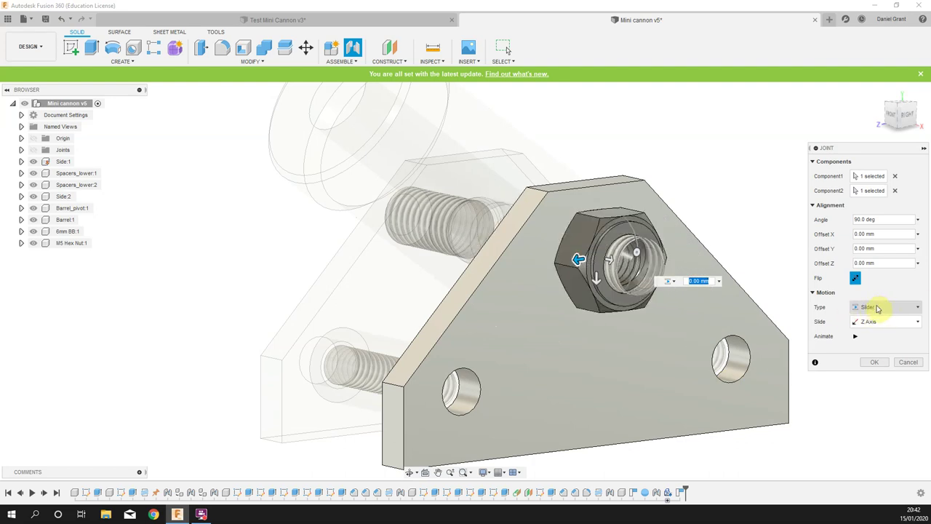
pyautogui.click(878, 308)
pyautogui.click(866, 307)
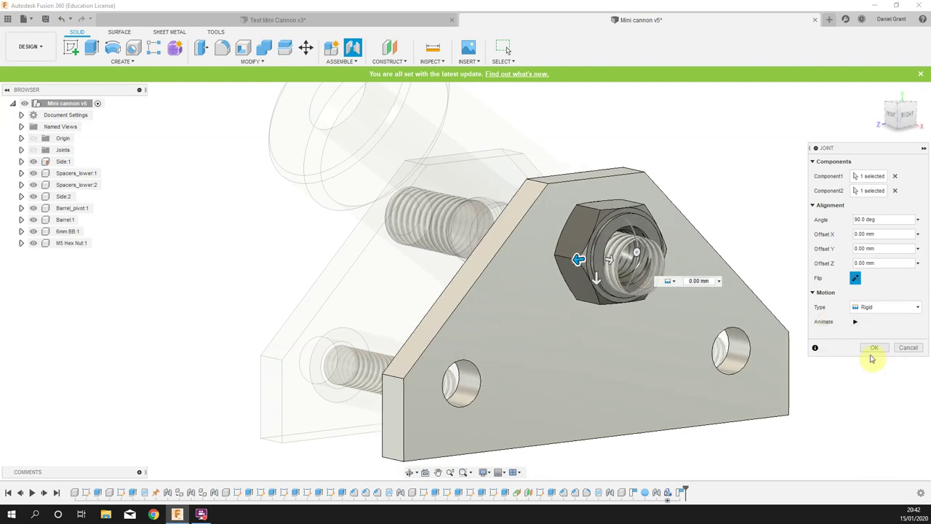
pyautogui.click(874, 349)
# Copy the M5 Hex Nut component and paste the duplicate into the top-level Mini cannon assembly
pyautogui.keyDown('shift'); pyautogui.moveTo(686, 201); pyautogui.dragTo(719, 231, button='middle'); pyautogui.keyUp('shift')
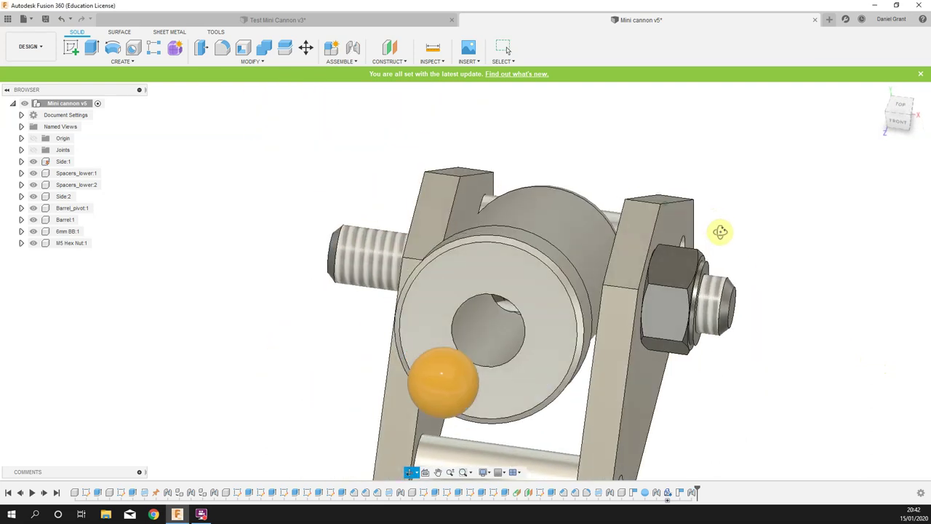
pyautogui.rightClick(71, 244)
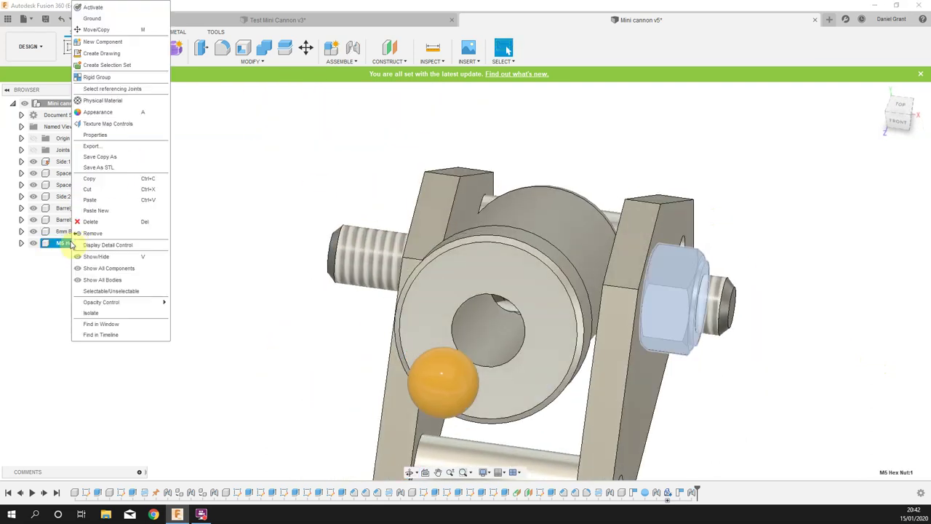
pyautogui.click(98, 178)
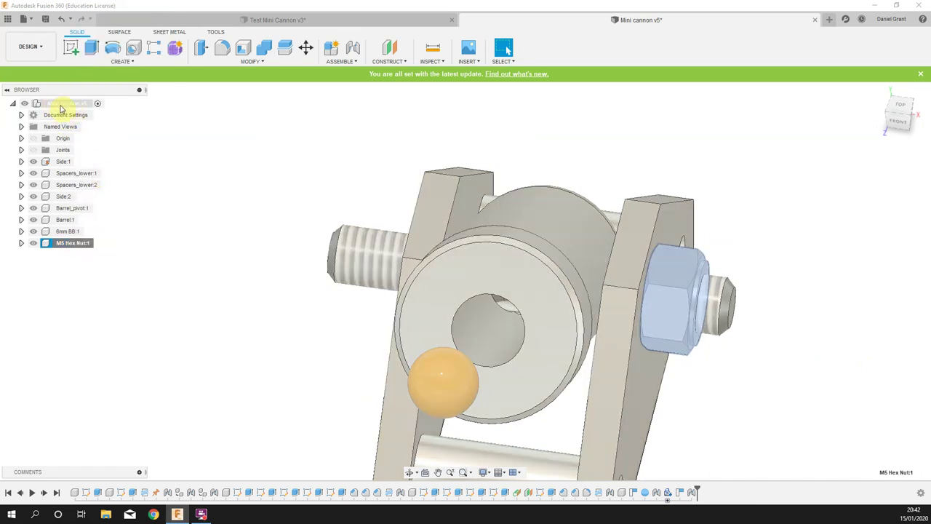
pyautogui.rightClick(67, 106)
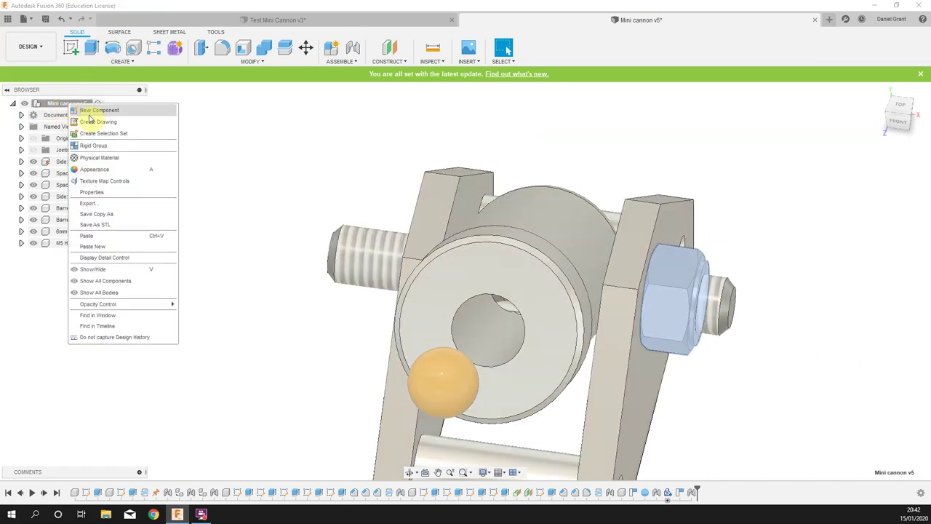
pyautogui.click(109, 239)
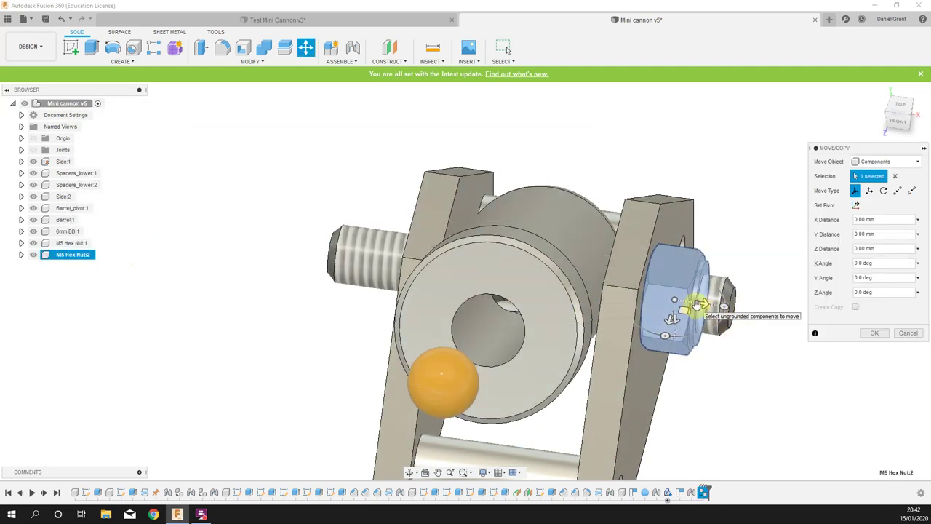
# Move the pasted nut -43 mm in Y, beyond the pivot's free end, and rotate it -180° about X
pyautogui.moveTo(701, 309); pyautogui.dragTo(195, 281)
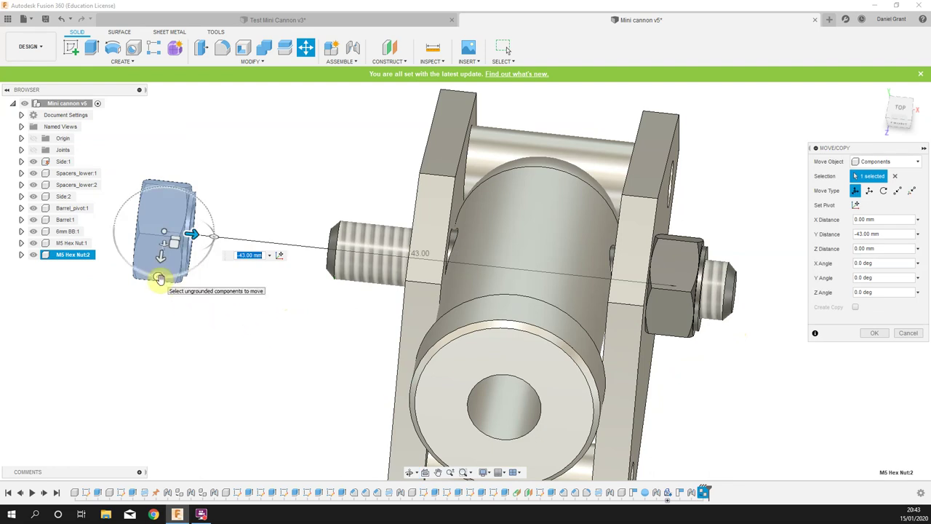
pyautogui.moveTo(157, 277); pyautogui.dragTo(173, 182)
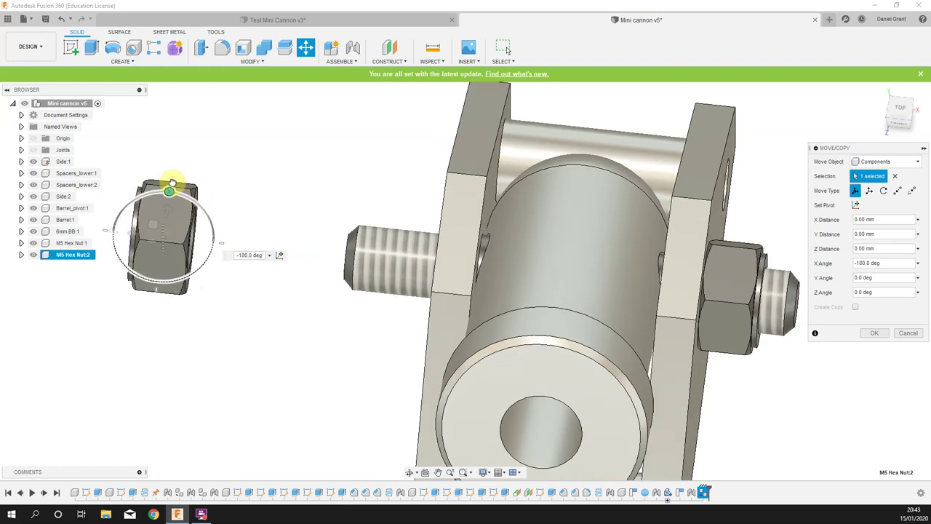
pyautogui.keyDown('shift'); pyautogui.moveTo(253, 306); pyautogui.dragTo(864, 317, button='middle'); pyautogui.keyUp('shift')
pyautogui.click(875, 332)
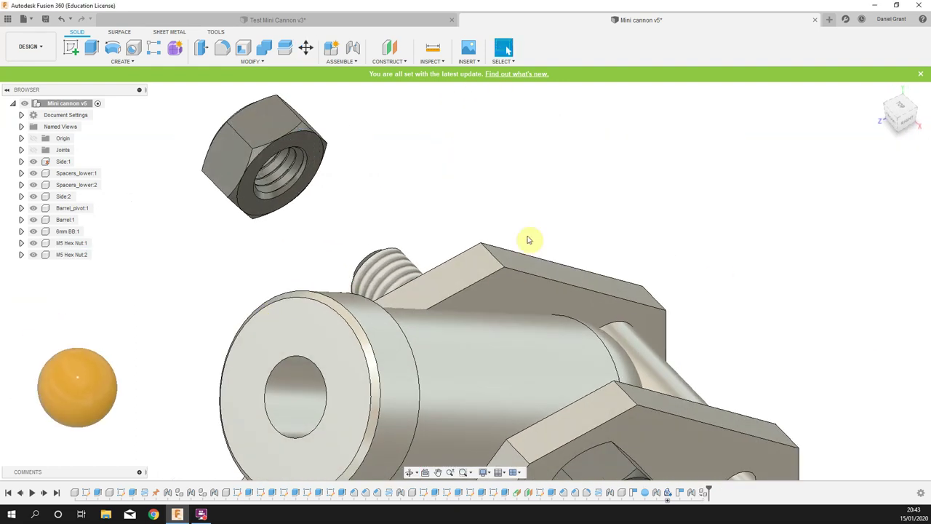
# Join the second nut's end-face centre to the centre of the opposite side plate's outer pivot hole with a Rigid joint
pyautogui.press('j')
pyautogui.scroll(-3, 538, 237)
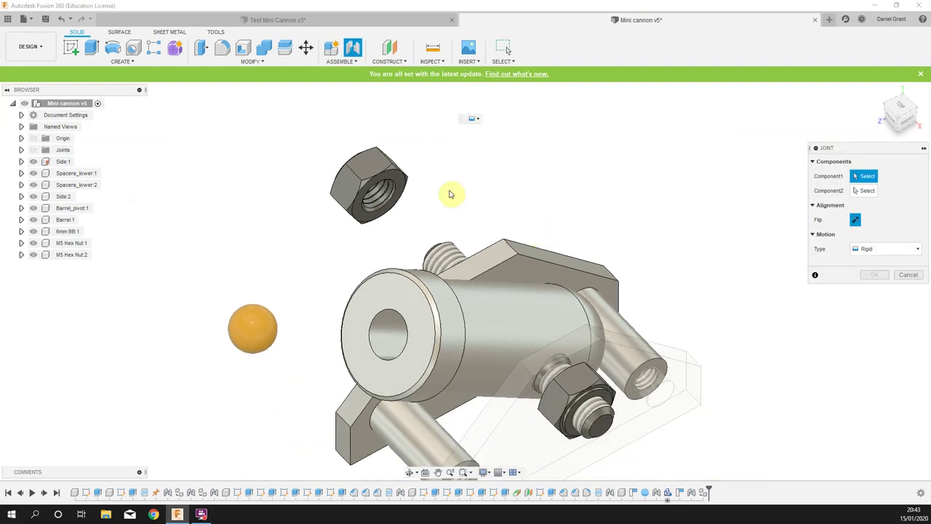
pyautogui.scroll(5, 378, 182)
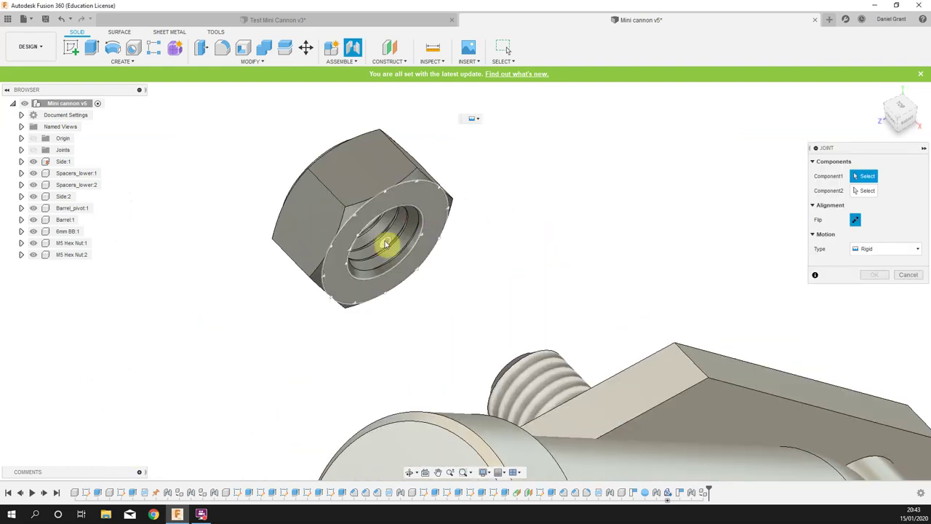
pyautogui.click(388, 243)
pyautogui.keyDown('shift'); pyautogui.moveTo(485, 253); pyautogui.dragTo(559, 255, button='middle'); pyautogui.keyUp('shift')
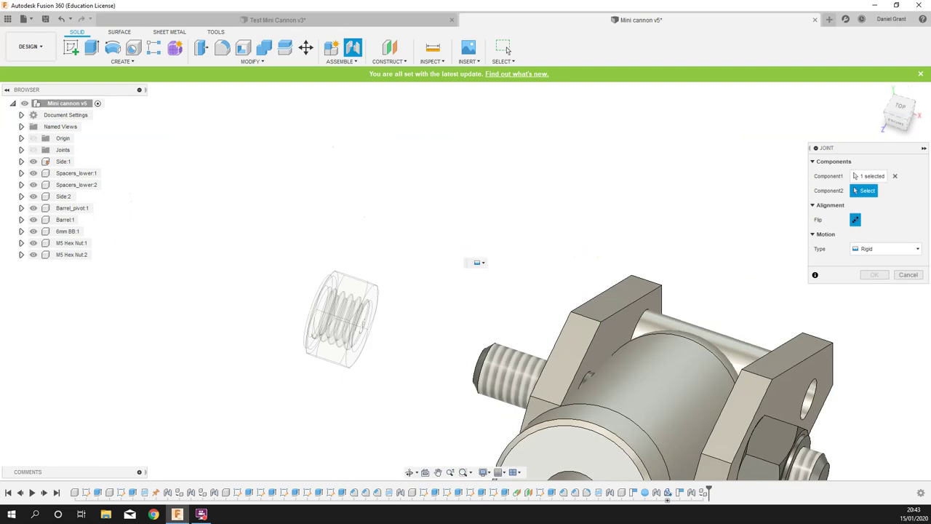
pyautogui.click(894, 177)
pyautogui.keyDown('shift'); pyautogui.moveTo(538, 201); pyautogui.dragTo(447, 216, button='middle'); pyautogui.keyUp('shift')
pyautogui.scroll(4, 447, 216)
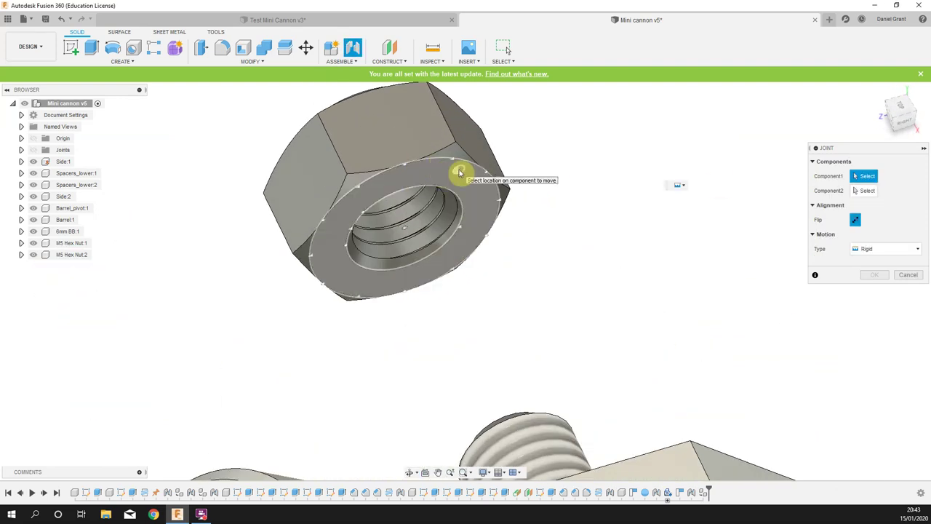
pyautogui.click(406, 232)
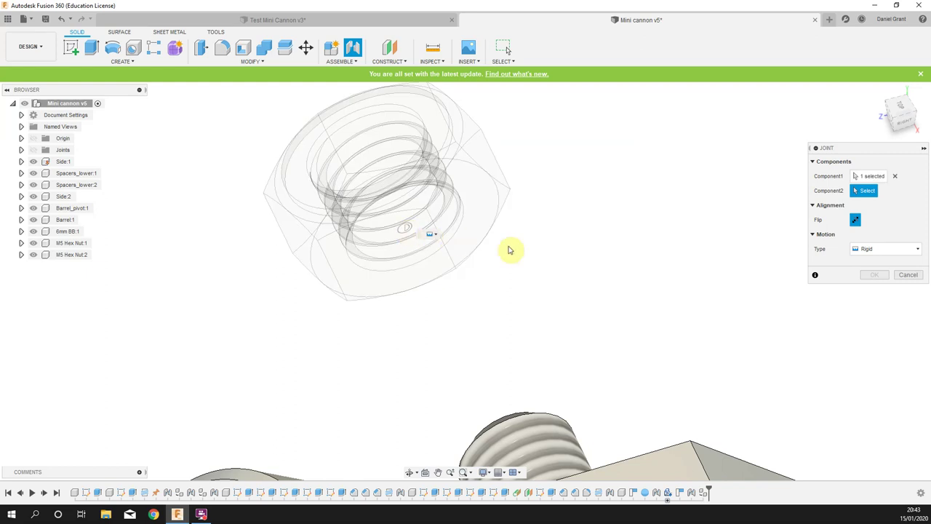
pyautogui.scroll(-4, 629, 270)
pyautogui.scroll(5, 729, 272)
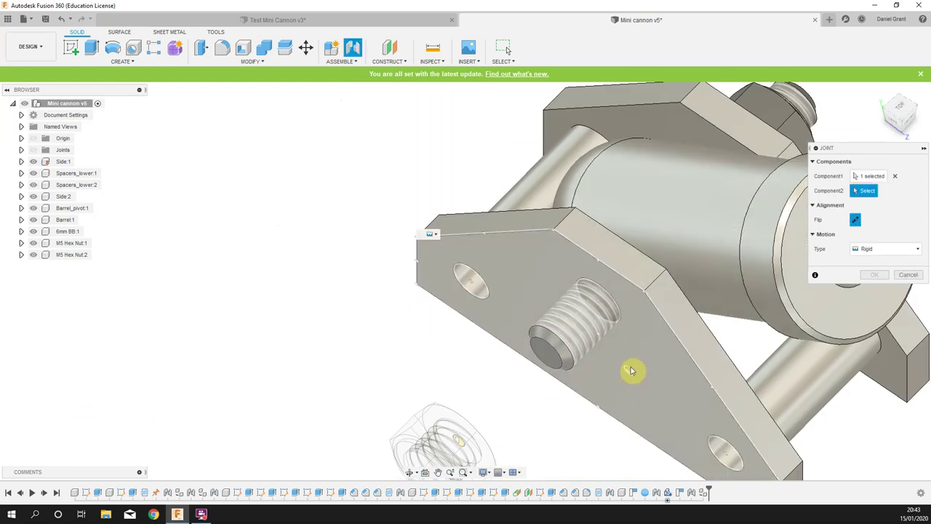
pyautogui.click(599, 304)
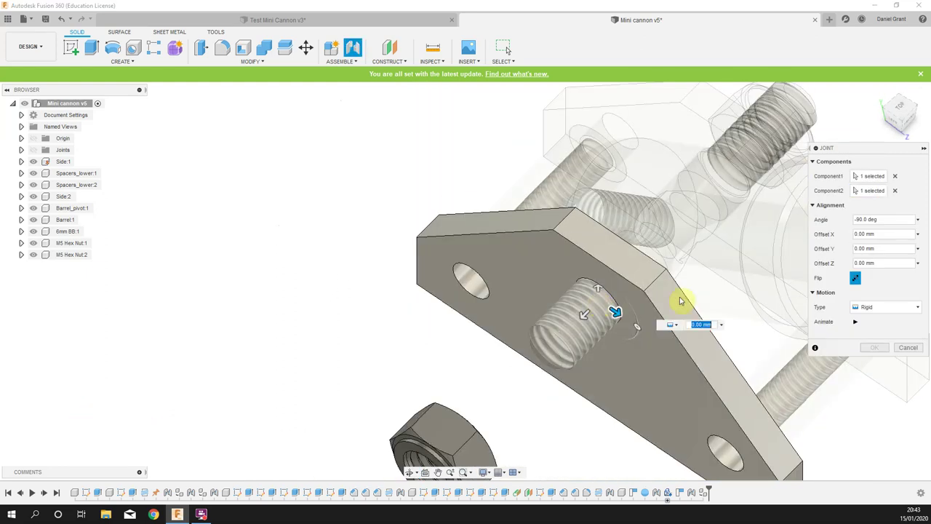
pyautogui.click(873, 349)
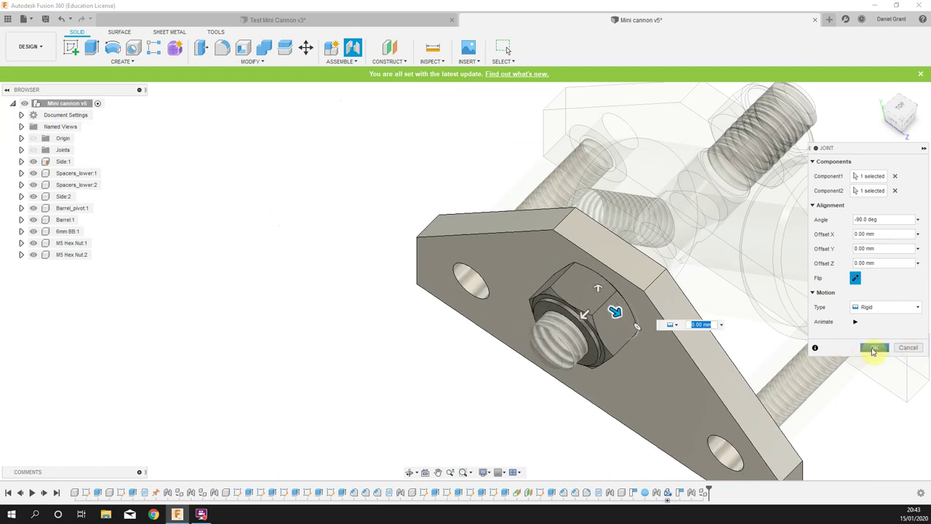
pyautogui.keyDown('shift'); pyautogui.moveTo(395, 223); pyautogui.dragTo(292, 216, button='middle'); pyautogui.keyUp('shift')
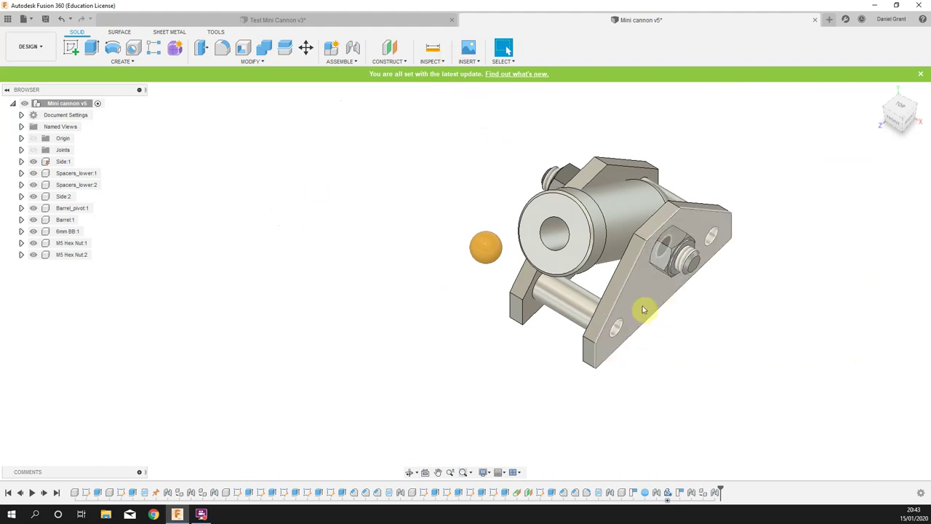
# Measure the diameter of the lower front spacer hole in the side plate
pyautogui.click(432, 48)
pyautogui.scroll(2, 615, 259)
pyautogui.scroll(2, 578, 353)
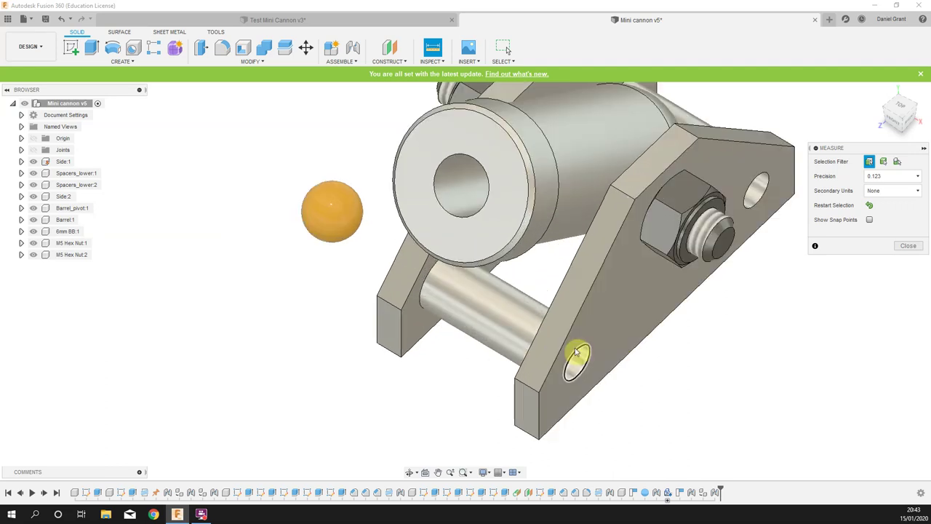
pyautogui.click(576, 353)
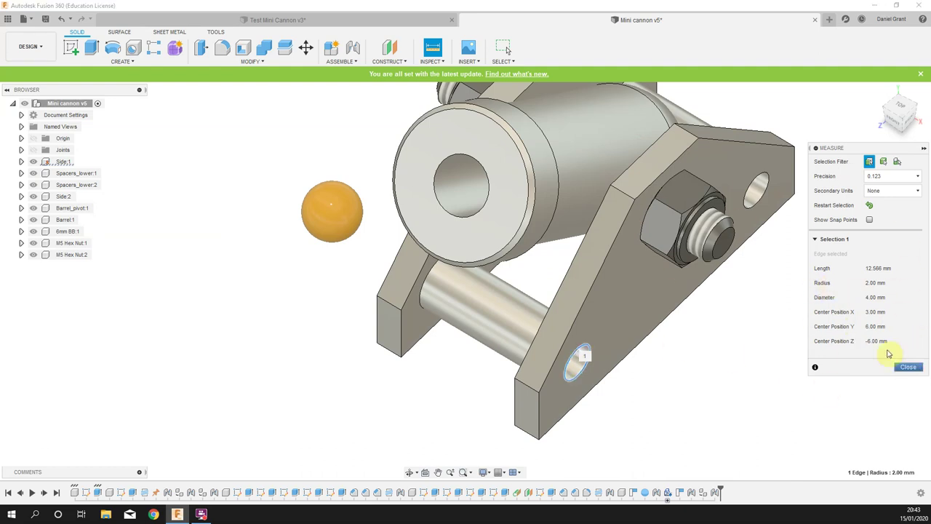
pyautogui.click(907, 365)
# Measure the side plate's thickness between its outer and inner faces
pyautogui.click(428, 49)
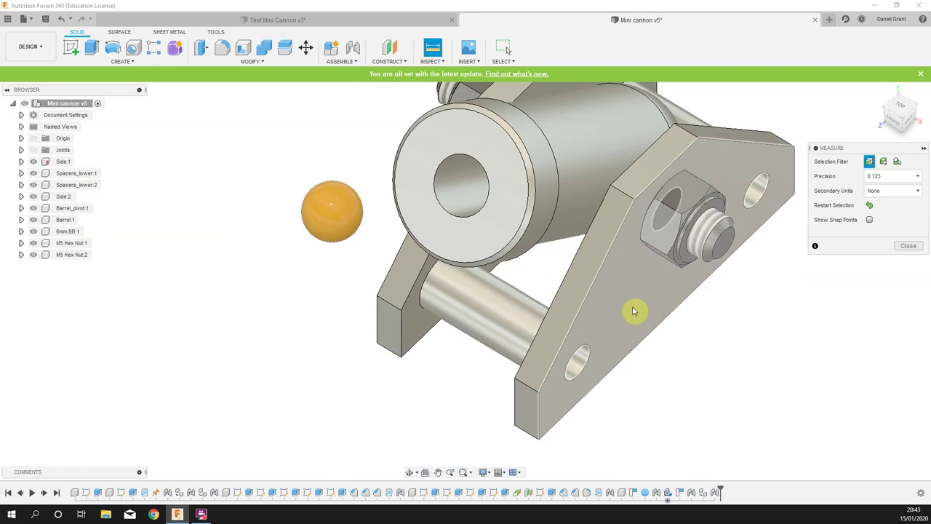
pyautogui.click(619, 328)
pyautogui.keyDown('shift'); pyautogui.moveTo(692, 420); pyautogui.dragTo(574, 405, button='middle'); pyautogui.keyUp('shift')
pyautogui.click(536, 388)
pyautogui.keyDown('shift'); pyautogui.moveTo(756, 293); pyautogui.dragTo(655, 331, button='middle'); pyautogui.keyUp('shift')
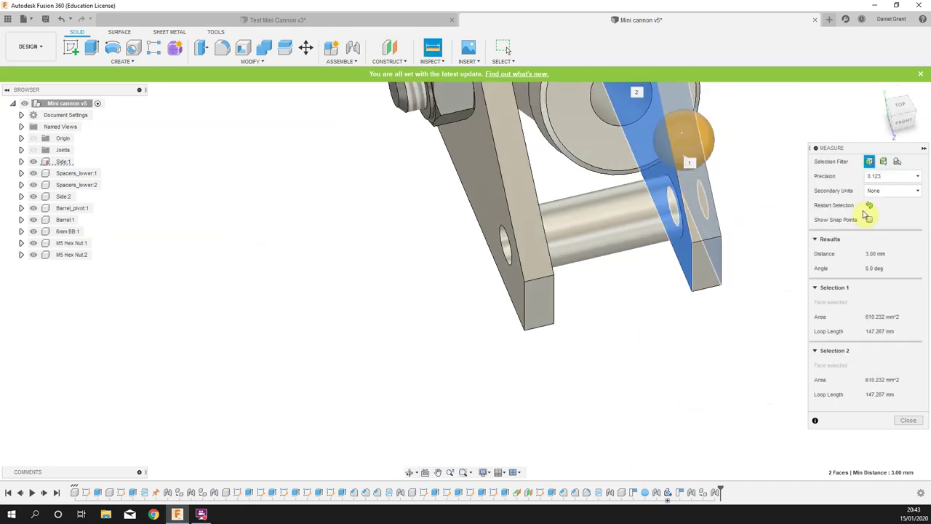
# Restart the measurement and measure the overall width between the outer faces of the two side plates, checking it from the front
pyautogui.click(869, 206)
pyautogui.keyDown('shift'); pyautogui.moveTo(715, 347); pyautogui.dragTo(723, 277, button='middle'); pyautogui.keyUp('shift')
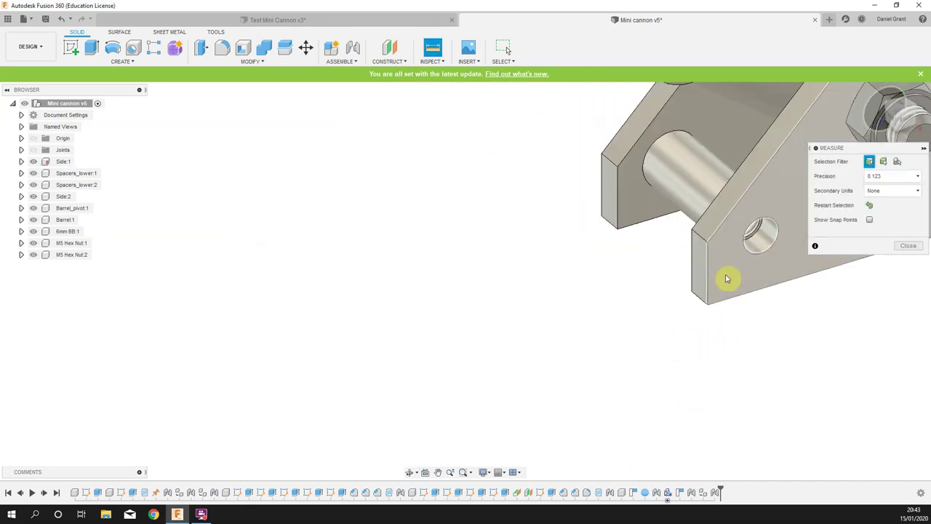
pyautogui.click(723, 278)
pyautogui.keyDown('shift'); pyautogui.moveTo(613, 309); pyautogui.dragTo(545, 366, button='middle'); pyautogui.keyUp('shift')
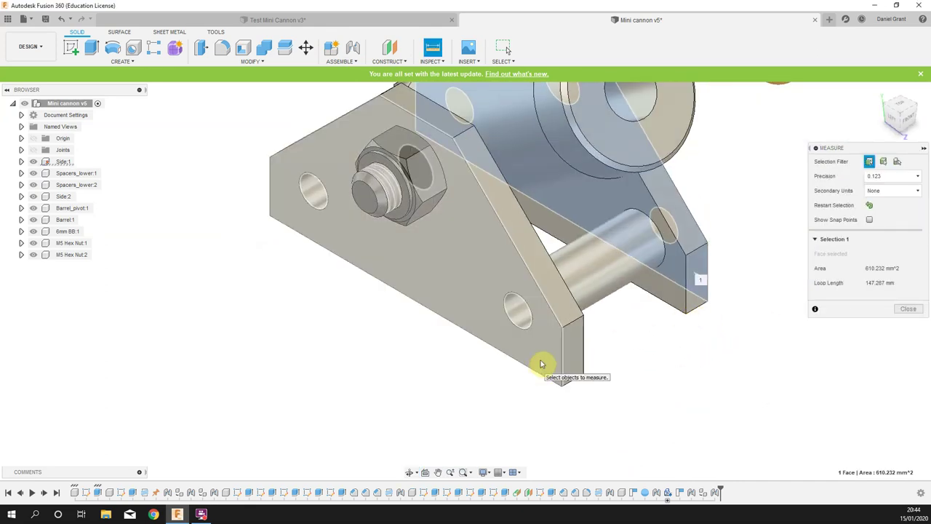
pyautogui.click(548, 362)
pyautogui.keyDown('shift'); pyautogui.moveTo(654, 363); pyautogui.dragTo(612, 362, button='middle'); pyautogui.keyUp('shift')
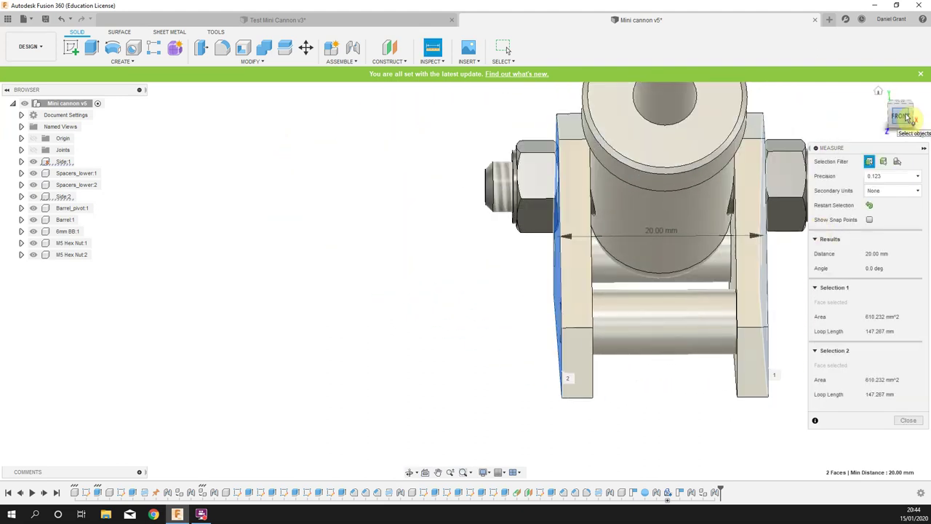
pyautogui.click(899, 115)
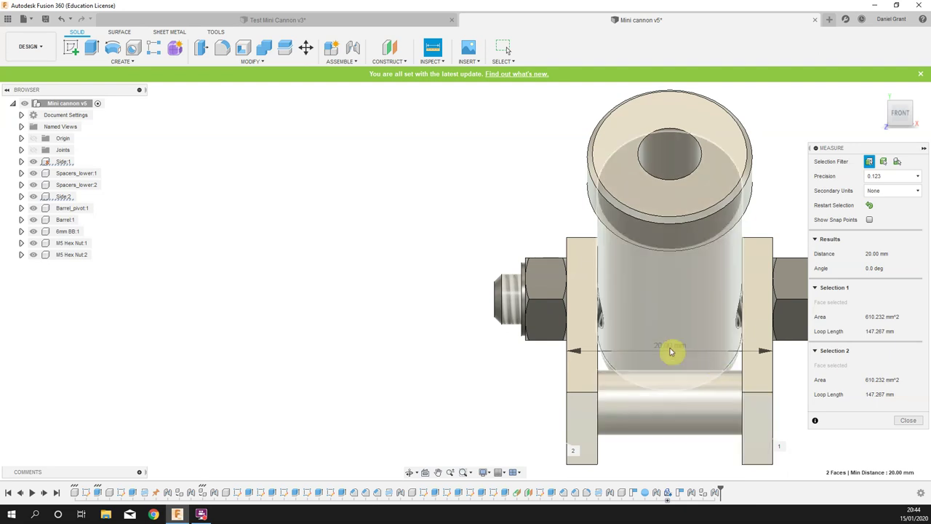
pyautogui.keyDown('shift'); pyautogui.moveTo(666, 408); pyautogui.dragTo(690, 426, button='middle'); pyautogui.keyUp('shift')
pyautogui.click(908, 419)
# Open the McMaster-Carr component catalogue and browse through Screws & Bolts to Socket Head Screws
pyautogui.keyDown('shift'); pyautogui.moveTo(571, 347); pyautogui.dragTo(508, 304, button='middle'); pyautogui.keyUp('shift')
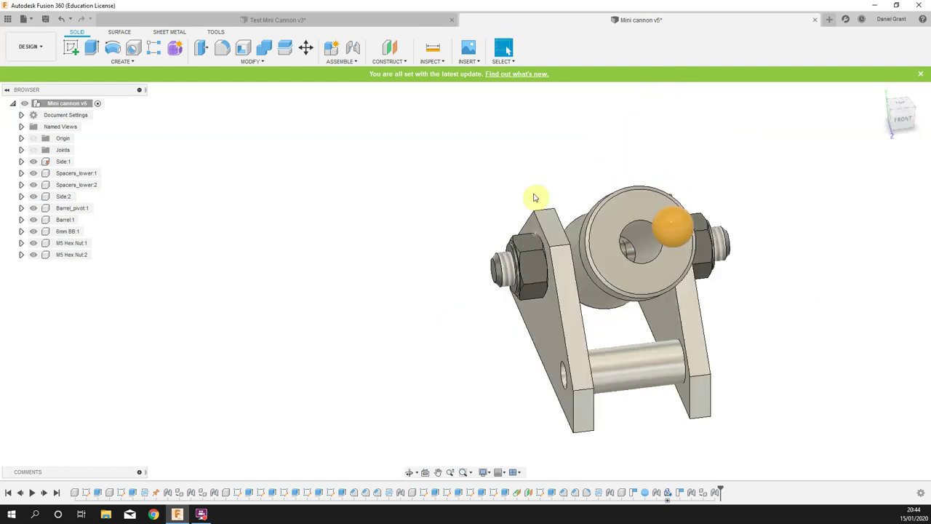
pyautogui.click(465, 63)
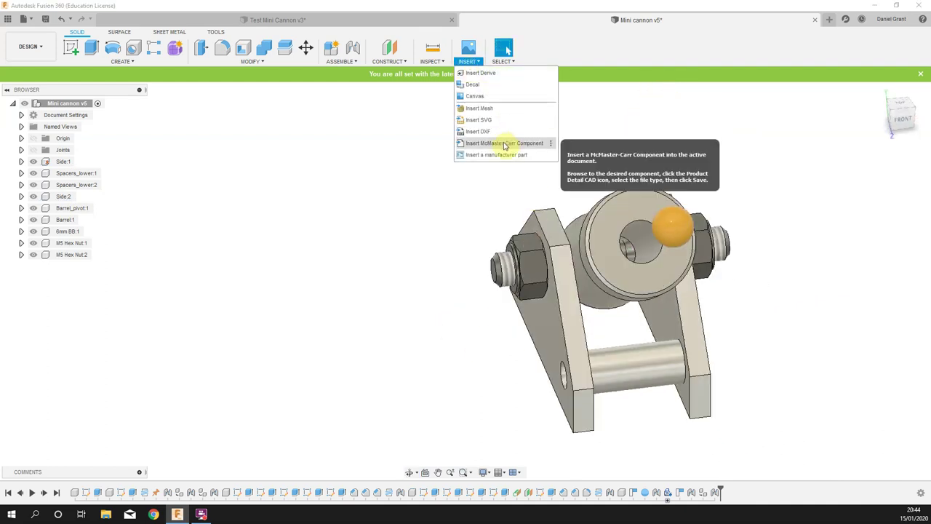
pyautogui.click(501, 144)
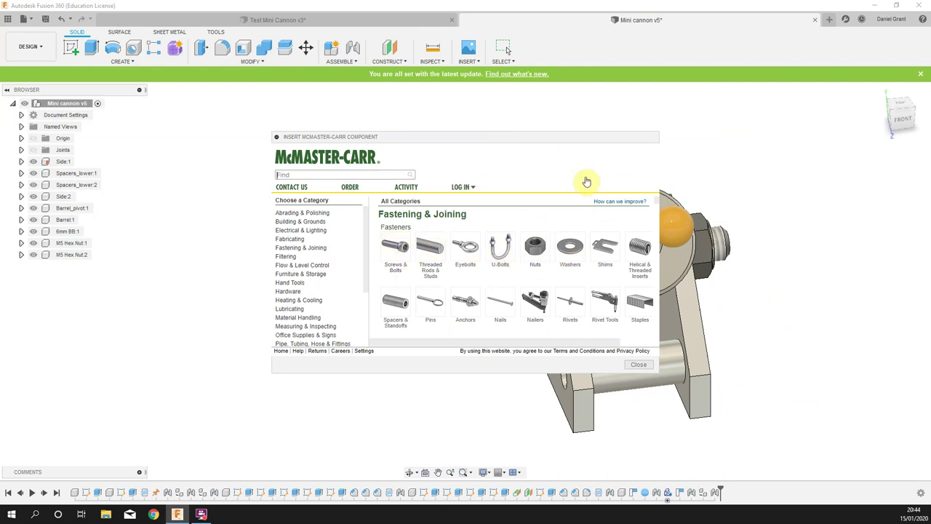
pyautogui.click(396, 269)
pyautogui.scroll(-3, 575, 263)
pyautogui.scroll(3, 509, 254)
pyautogui.scroll(-1, 449, 329)
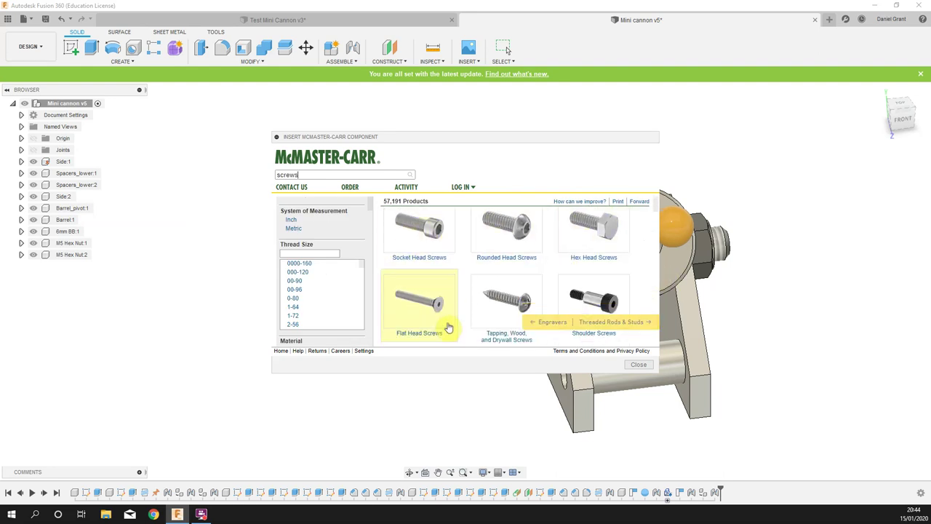
pyautogui.scroll(1, 487, 276)
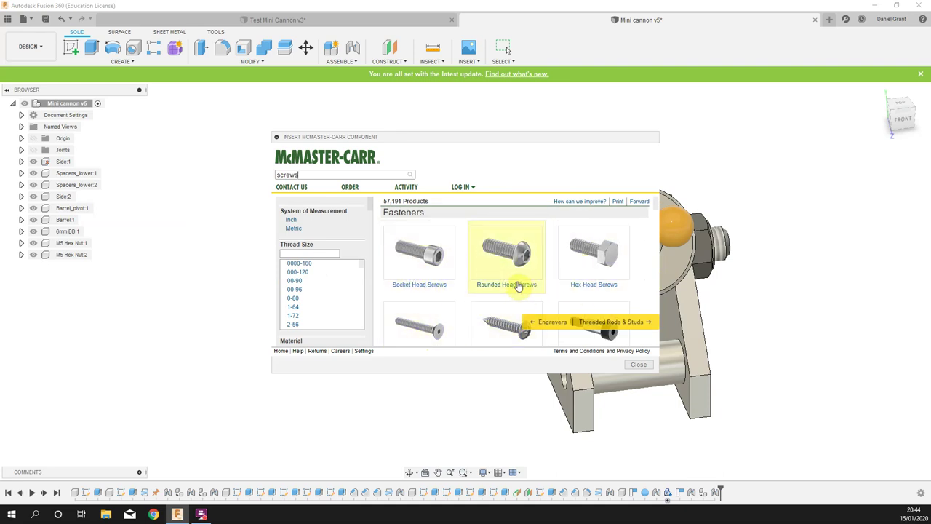
pyautogui.click(418, 286)
# Filter the socket head screws to Metric, M4 thread size and 8 mm length
pyautogui.click(293, 230)
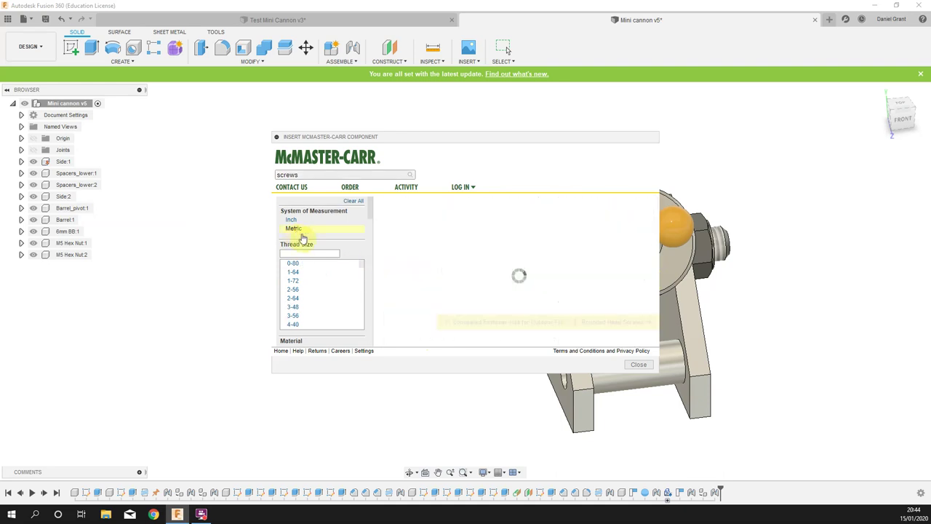
pyautogui.click(292, 318)
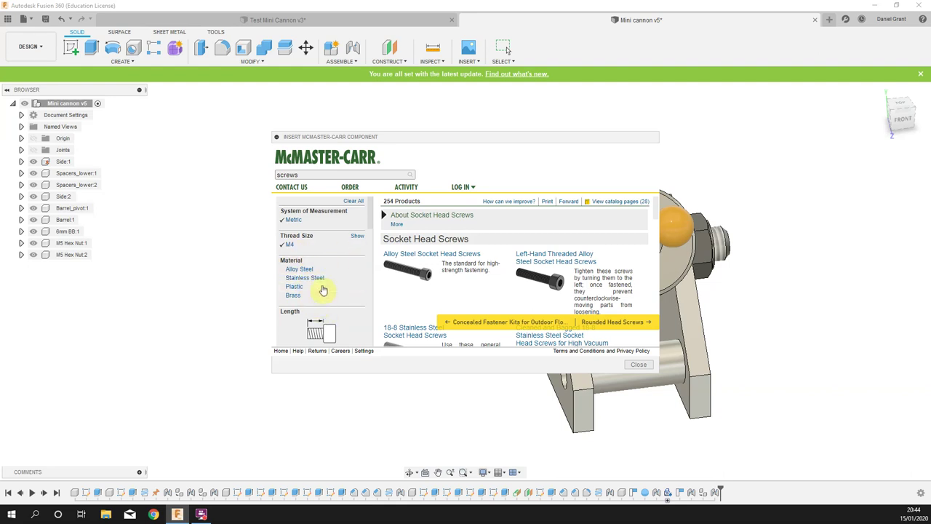
pyautogui.scroll(-3, 355, 282)
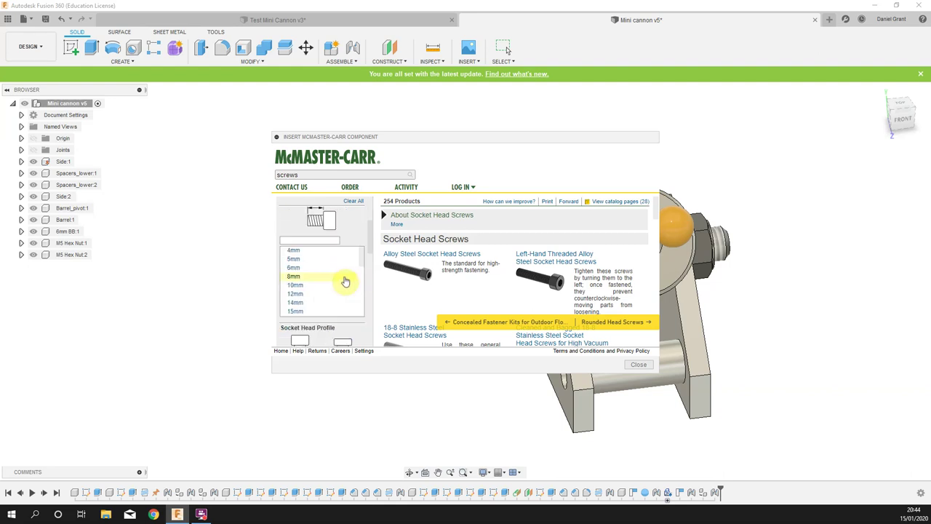
pyautogui.click(293, 277)
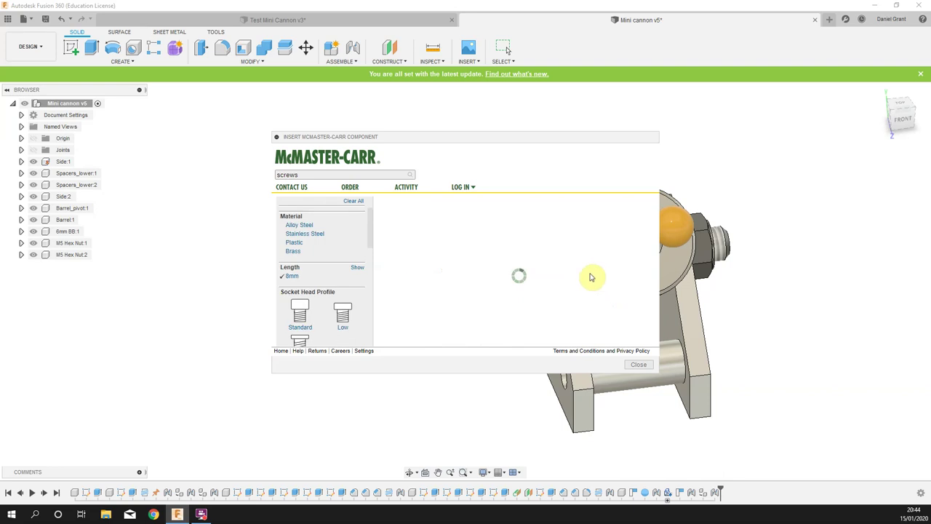
pyautogui.scroll(-5, 320, 291)
pyautogui.scroll(3, 320, 284)
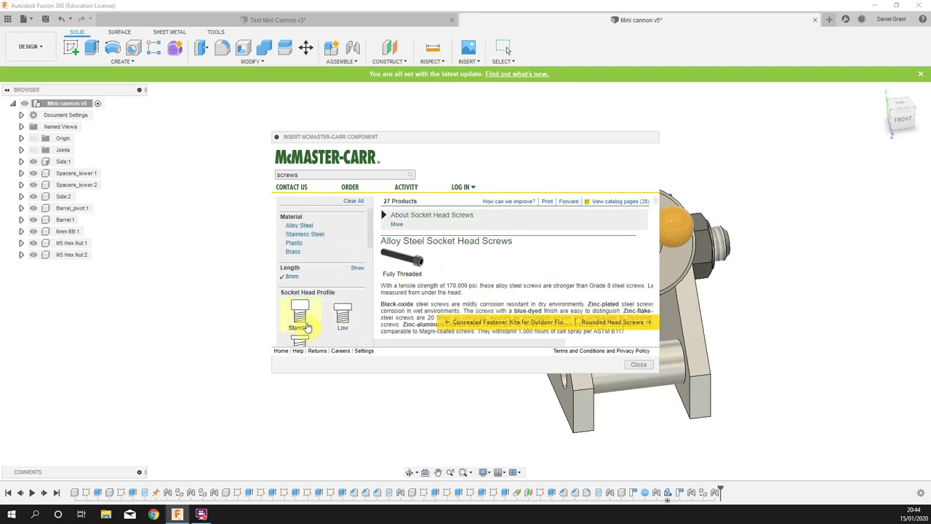
# Find the black-oxide alloy steel M4 x 0.7 mm, 8 mm long socket head screw in the results and choose part 91290A140
pyautogui.scroll(-10, 509, 291)
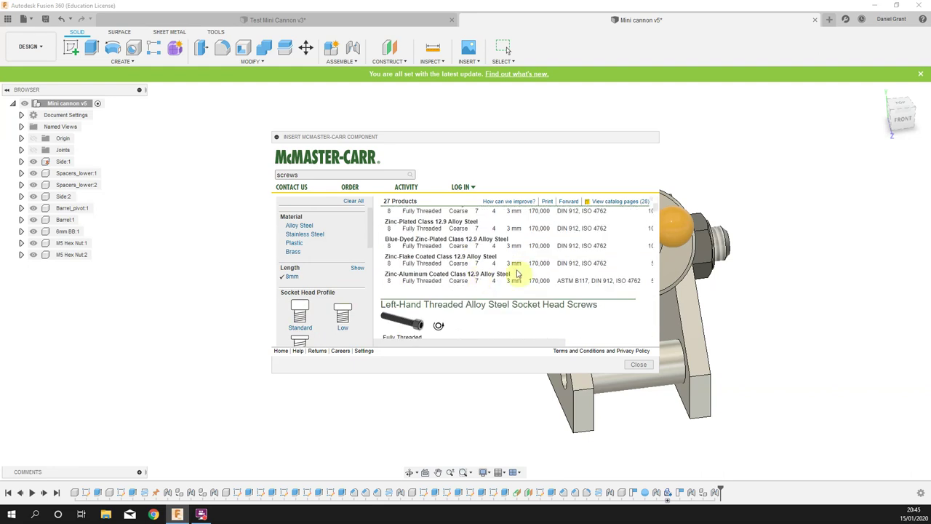
pyautogui.scroll(1, 575, 283)
pyautogui.scroll(5, 530, 240)
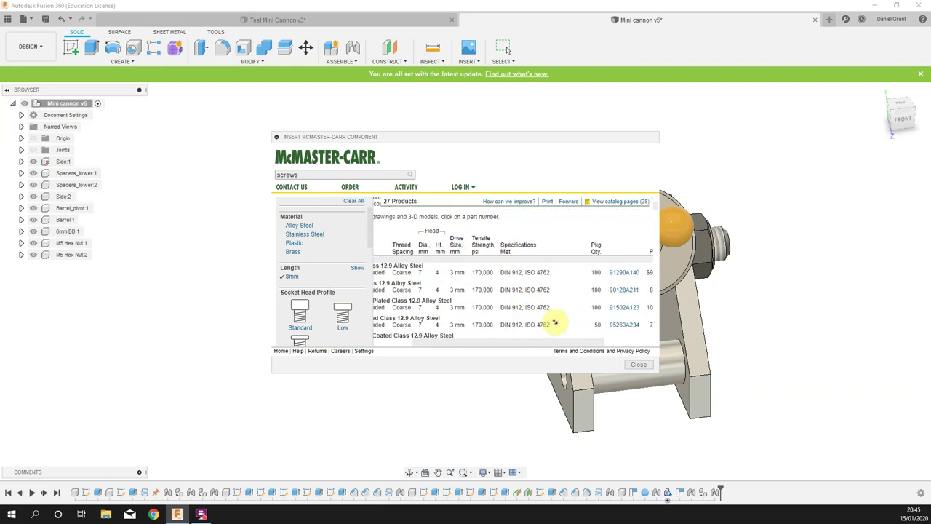
pyautogui.scroll(-3, 529, 240)
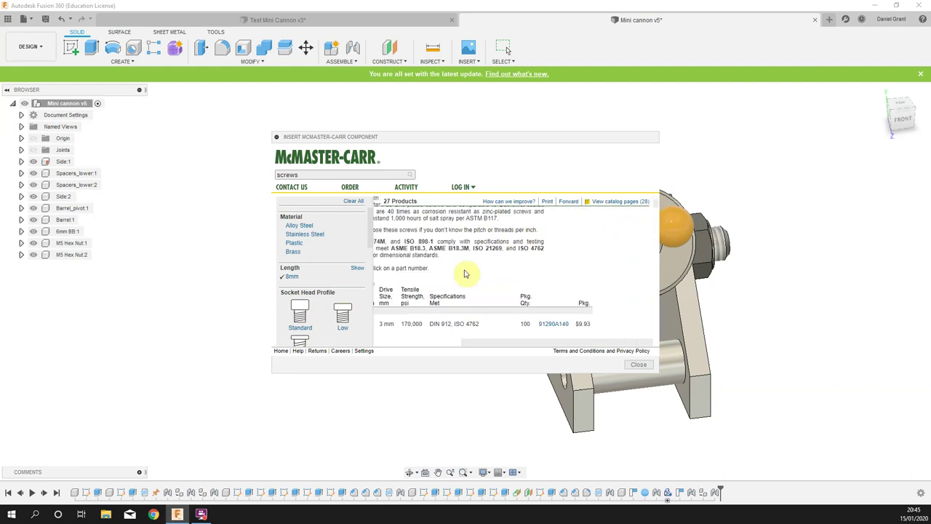
pyautogui.scroll(-5, 532, 259)
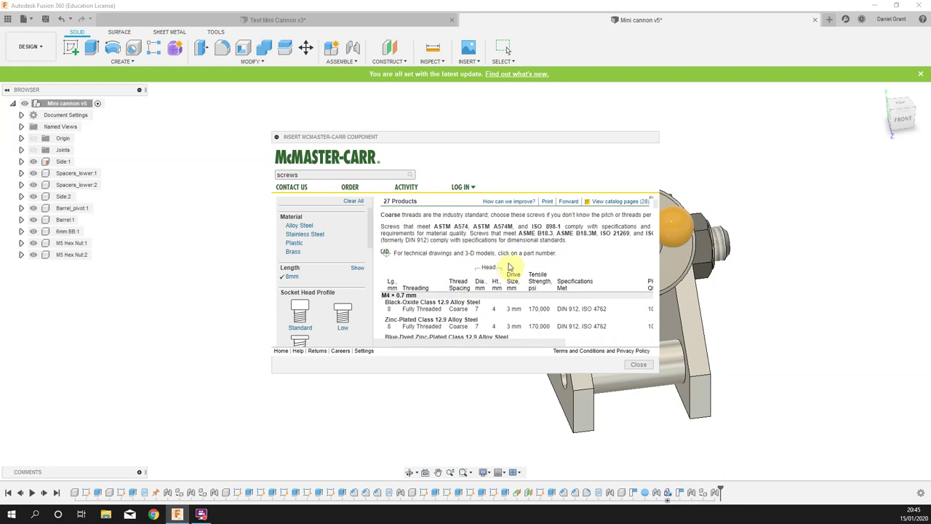
pyautogui.scroll(-3, 535, 262)
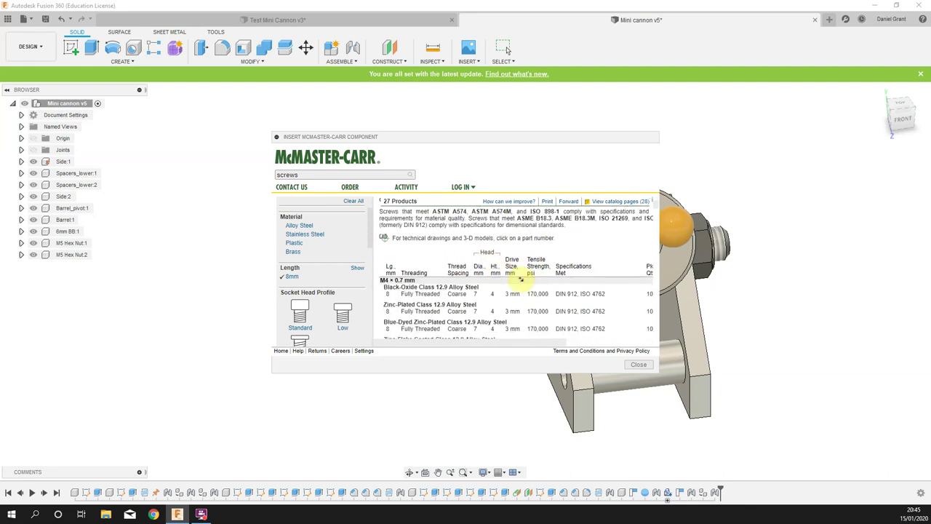
pyautogui.hscroll(2, 535, 280)
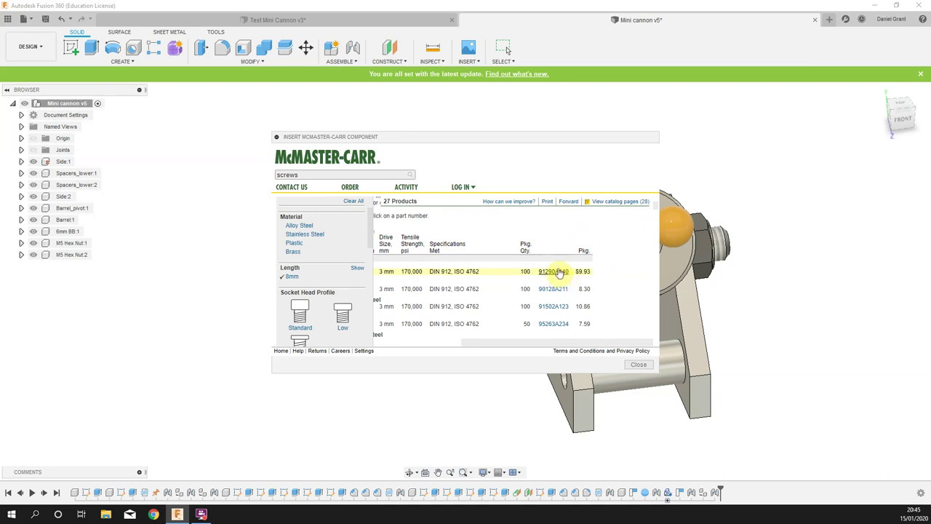
pyautogui.click(556, 272)
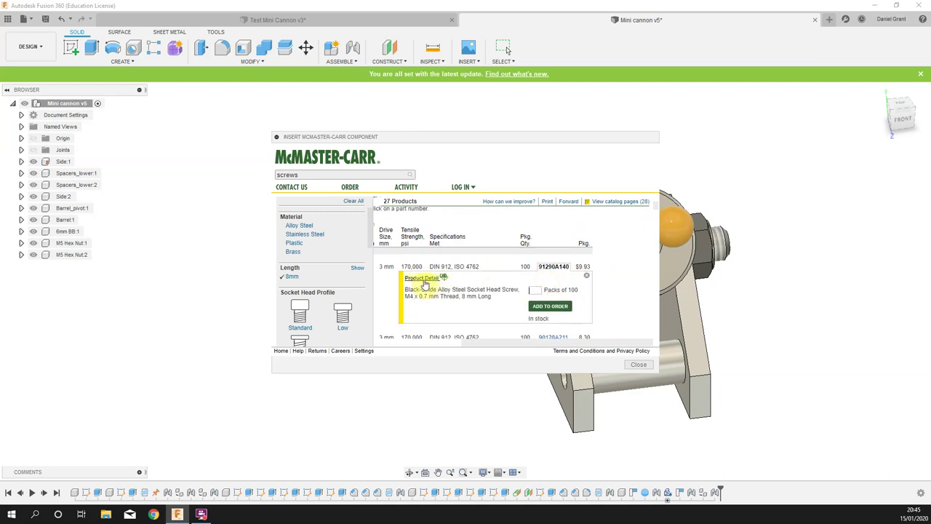
# Open the product details of screw 91290A140 and insert its 3-D STEP model into the assembly
pyautogui.click(423, 279)
pyautogui.scroll(-4, 415, 309)
pyautogui.scroll(-10, 410, 320)
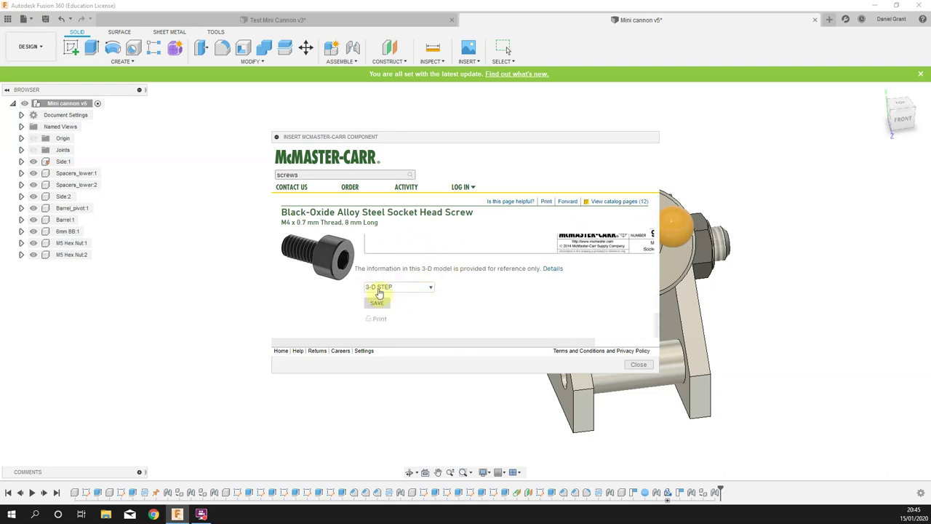
pyautogui.click(376, 304)
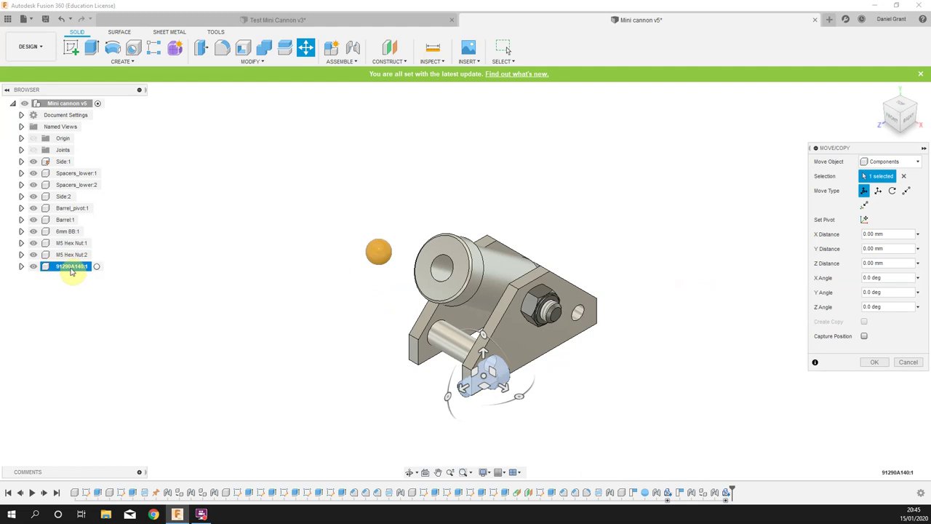
# Try to rename the inserted screw component as "M4x8 Socket head bolt" while the move command is still active
pyautogui.doubleClick(71, 267)
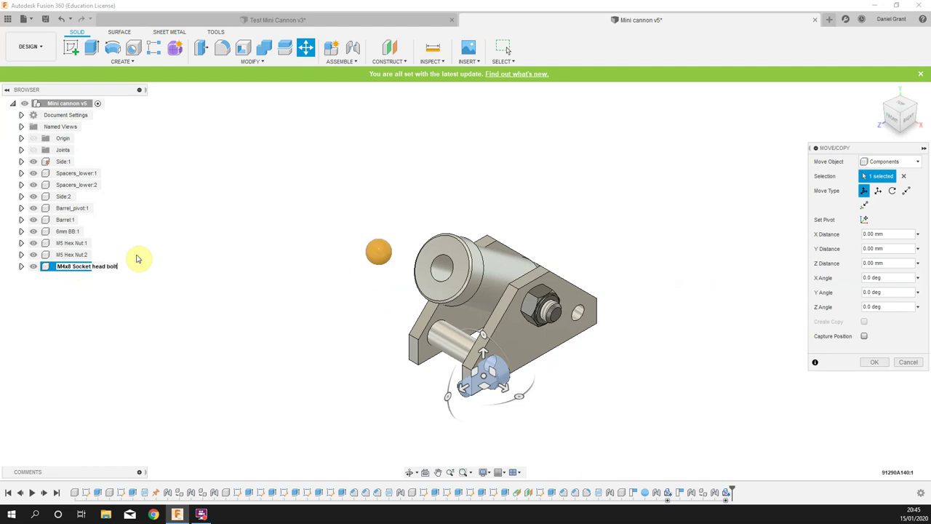
pyautogui.write('M4x8 Socket head bolt')
pyautogui.press('Return')
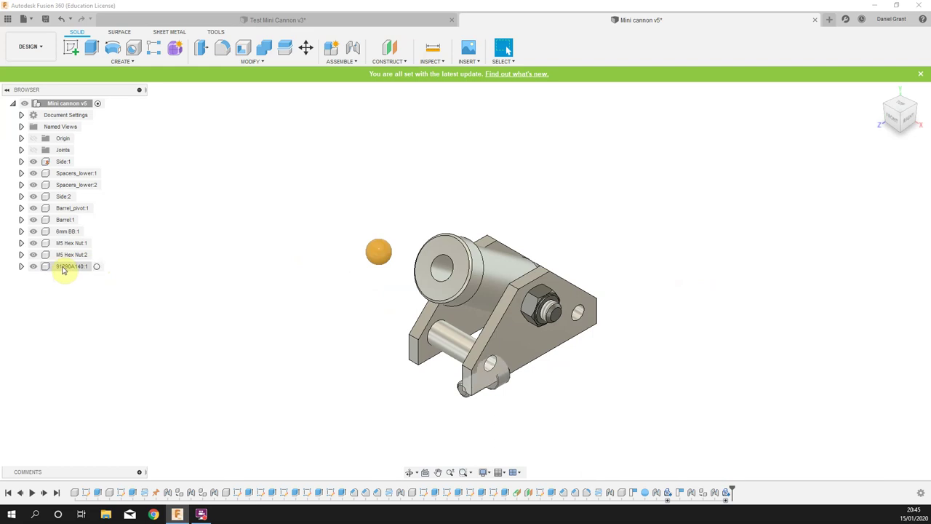
# Rename the inserted screw component 91290A140 as "M4x8 socket head bolt"
pyautogui.click(58, 266)
pyautogui.click(65, 266)
pyautogui.write('M4x8')
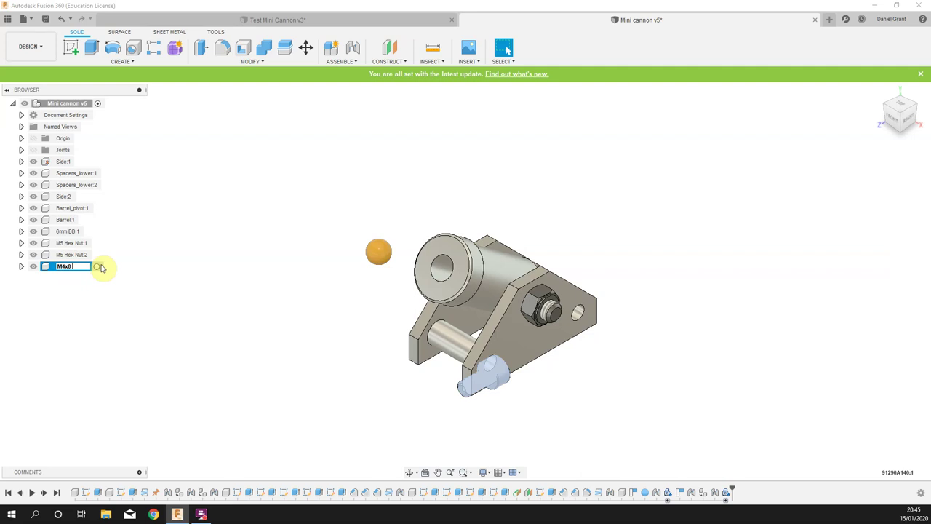
pyautogui.write(' socket head bo')
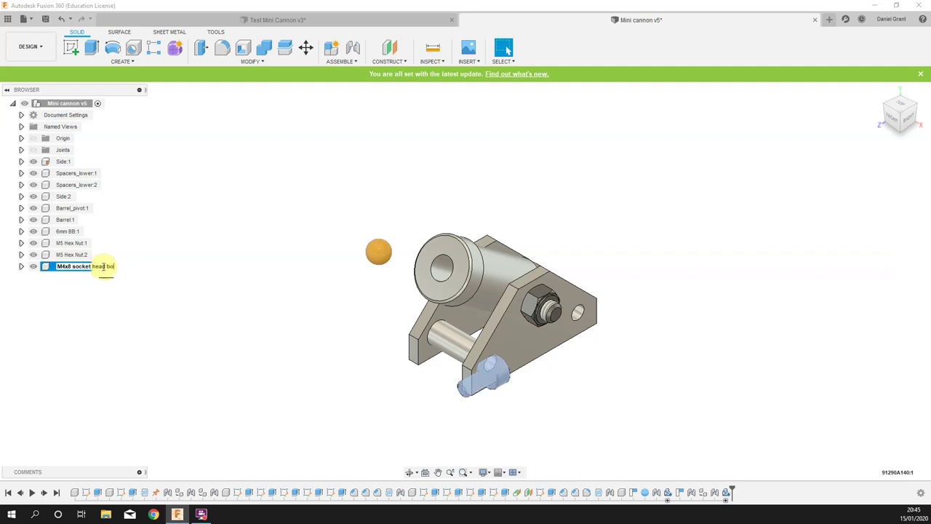
pyautogui.write('lt')
pyautogui.press('Return')
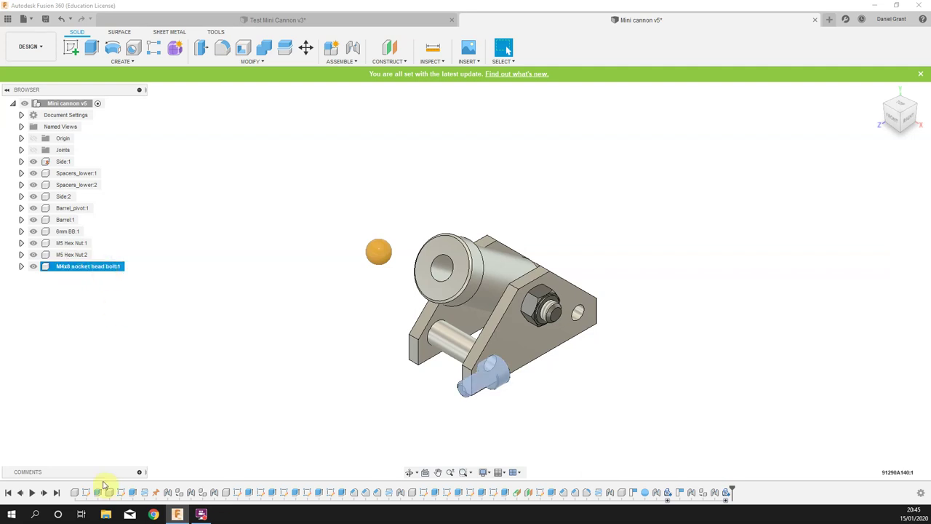
# Join the underside of the bolt's head rigidly to the lower front hole on the side plate's outer face, with zero offsets
pyautogui.press('j')
pyautogui.scroll(10, 509, 407)
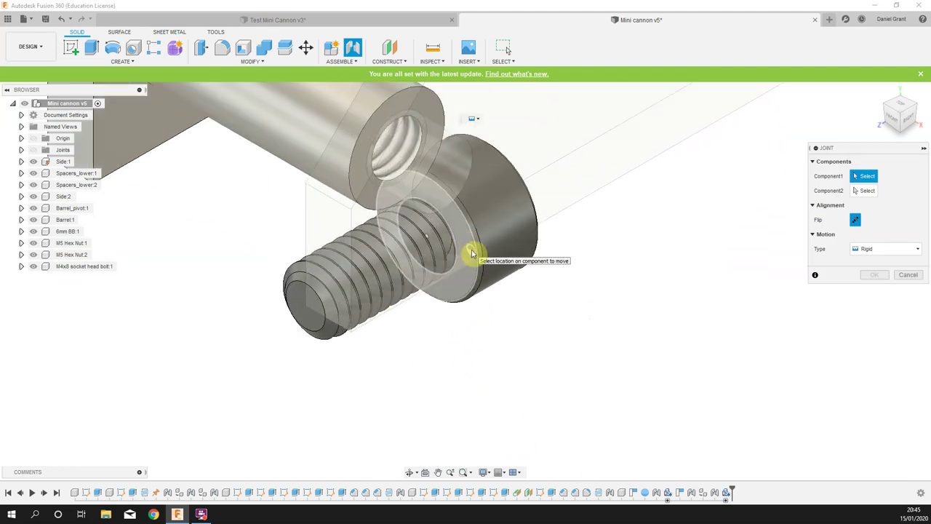
pyautogui.click(427, 239)
pyautogui.keyDown('shift'); pyautogui.moveTo(427, 238); pyautogui.dragTo(582, 201, button='middle'); pyautogui.keyUp('shift')
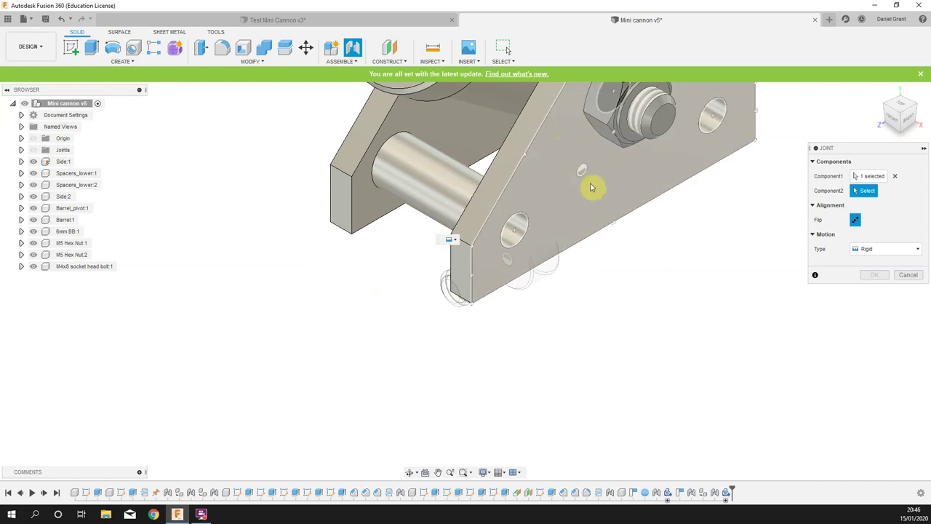
pyautogui.click(514, 231)
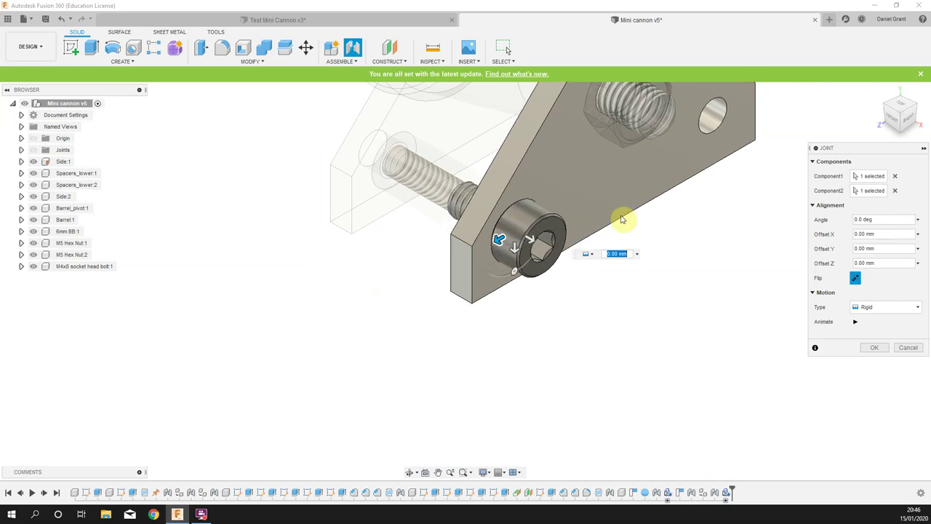
pyautogui.click(873, 348)
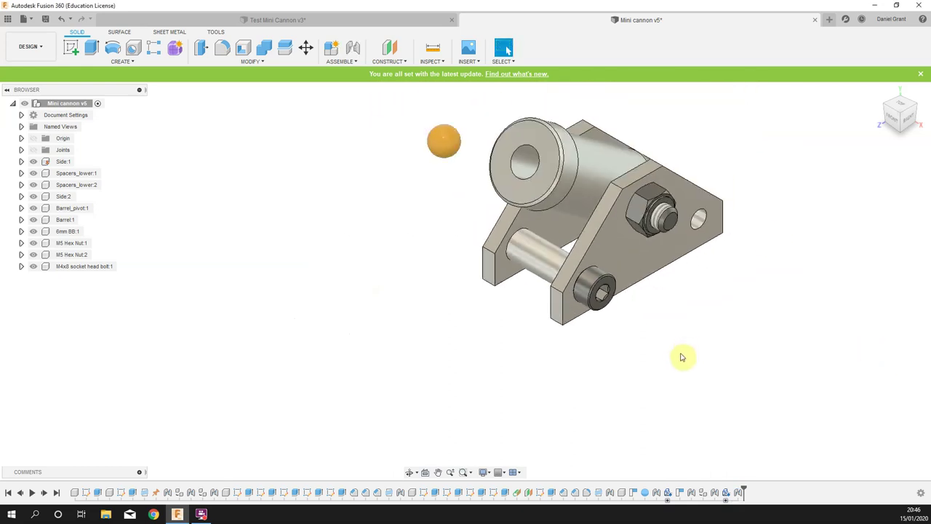
pyautogui.moveTo(679, 353)
pyautogui.keyDown('shift'); pyautogui.mouseDown(button='middle')
pyautogui.moveTo(629, 334)
pyautogui.moveTo(677, 354)
pyautogui.mouseUp(button='middle'); pyautogui.keyUp('shift')
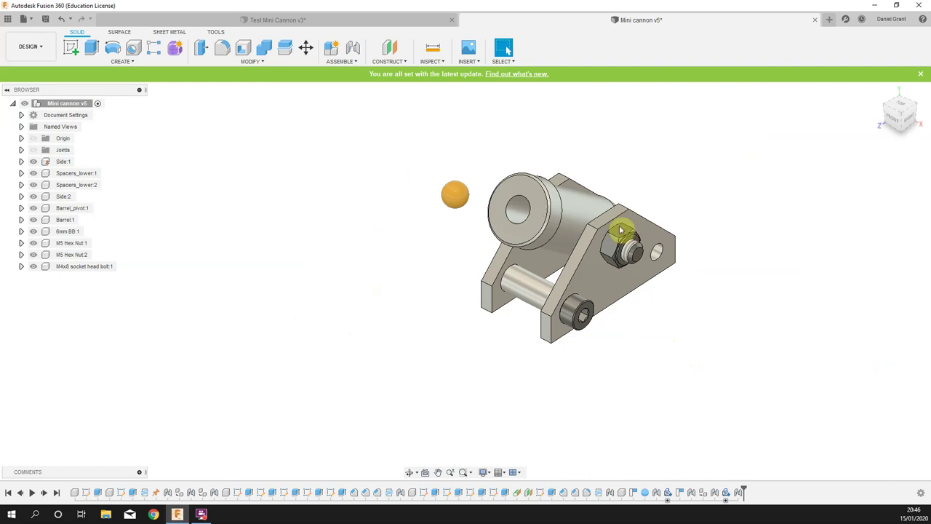
# Isolate the M4x8 socket head bolt visually by activating its component, and examine how its thread reaches into the lower spacer
pyautogui.doubleClick(117, 267)
pyautogui.keyDown('shift'); pyautogui.moveTo(632, 349); pyautogui.dragTo(588, 297, button='middle'); pyautogui.keyUp('shift')
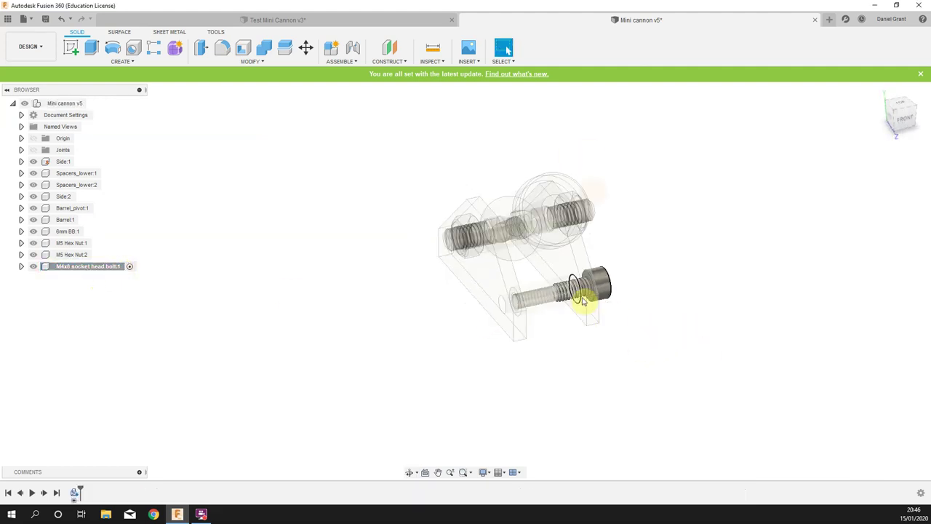
pyautogui.scroll(5, 593, 291)
pyautogui.scroll(3, 593, 291)
pyautogui.keyDown('shift'); pyautogui.moveTo(665, 308); pyautogui.dragTo(697, 294, button='middle'); pyautogui.keyUp('shift')
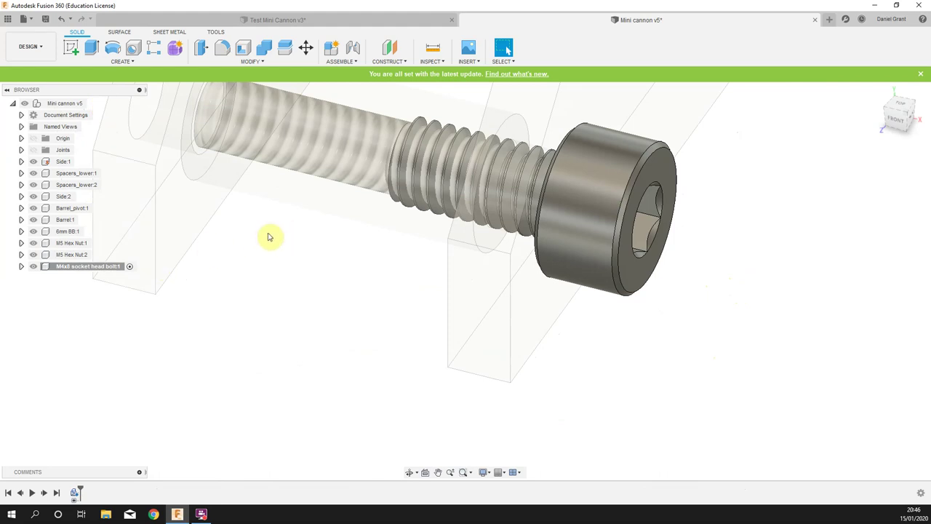
pyautogui.scroll(-5, 233, 272)
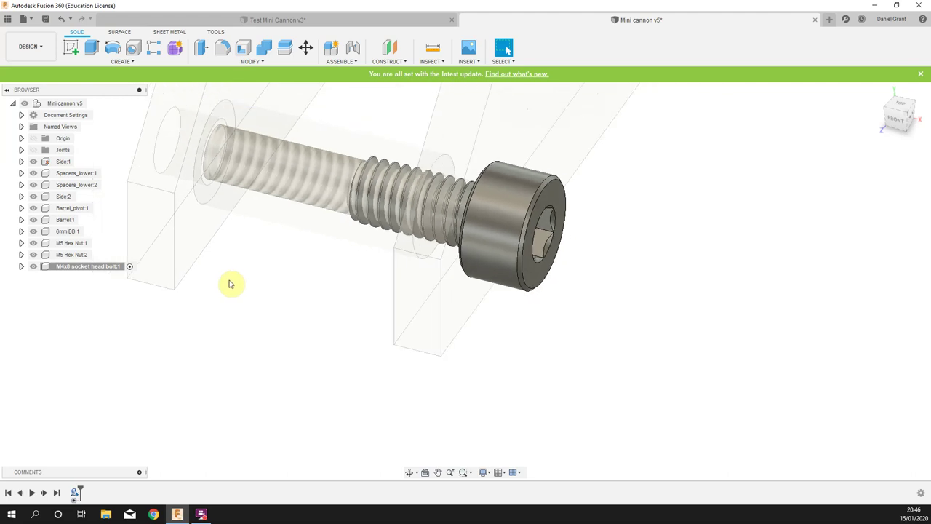
pyautogui.scroll(-2, 521, 277)
pyautogui.moveTo(592, 243); pyautogui.dragTo(760, 352, button='middle')
pyautogui.keyDown('shift'); pyautogui.moveTo(765, 401); pyautogui.dragTo(764, 350, button='middle'); pyautogui.keyUp('shift')
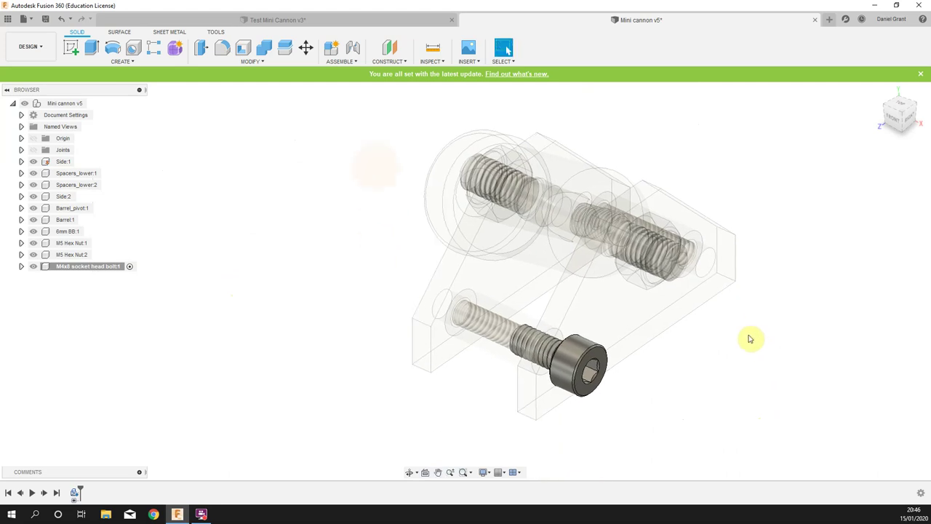